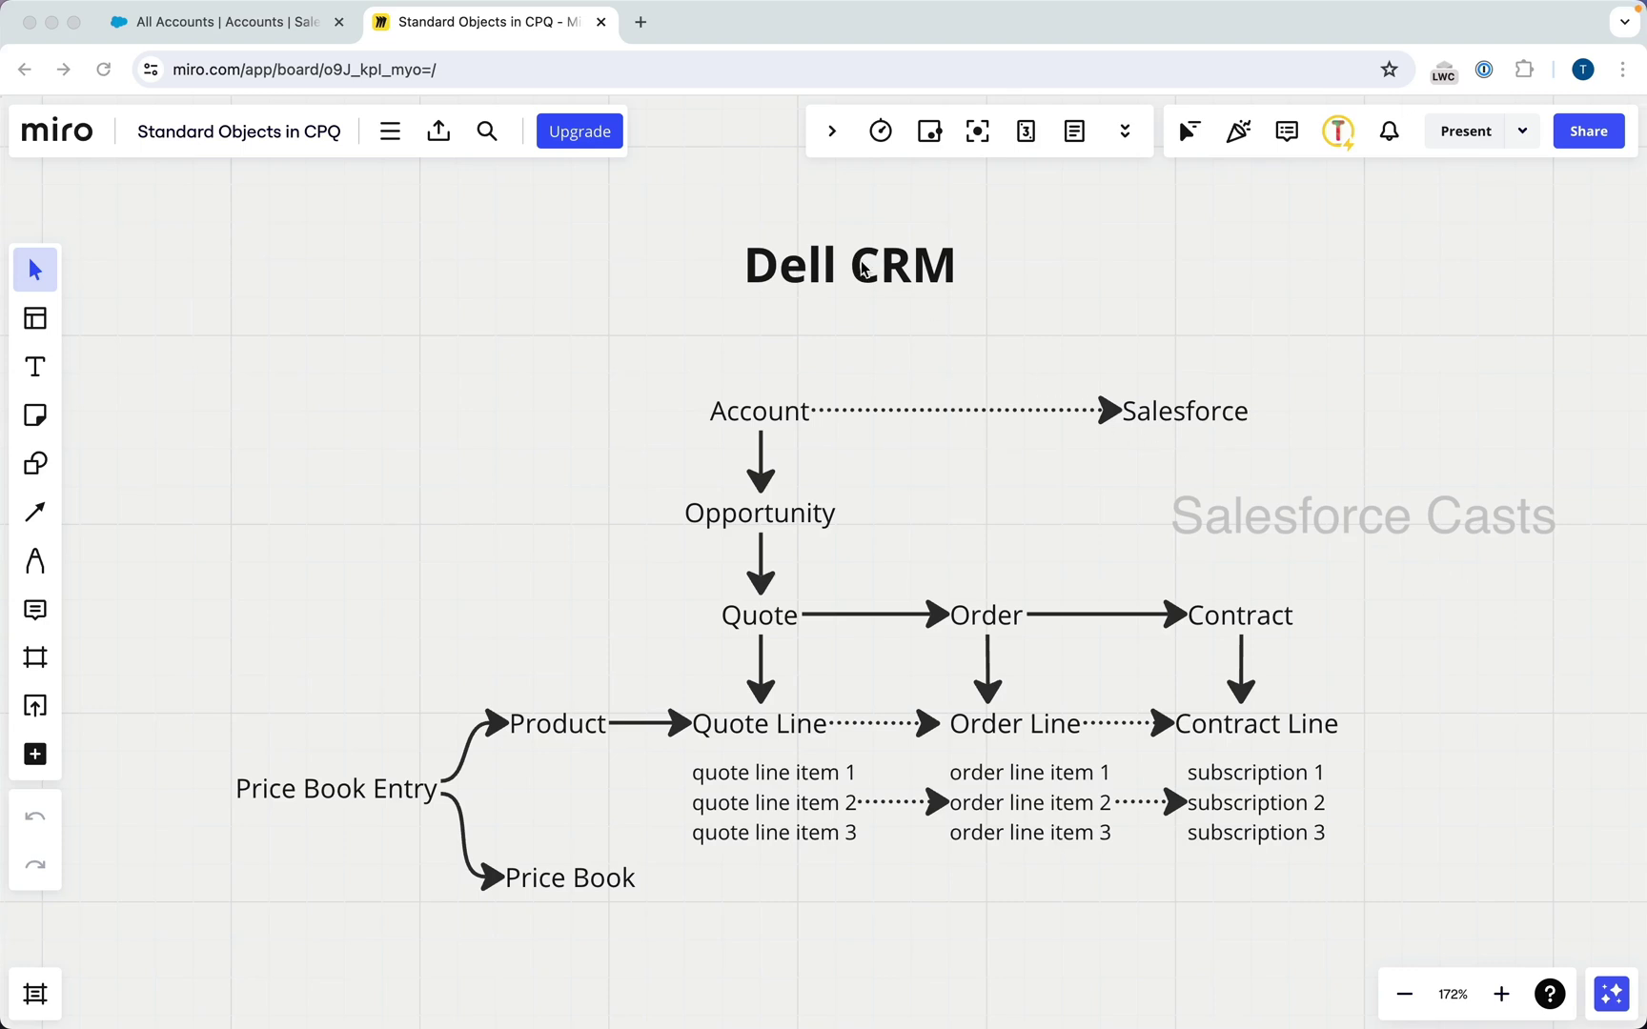
- Start a new account from the Salesforce All Accounts list
{"action": "left_click", "coordinate": [271, 32]}
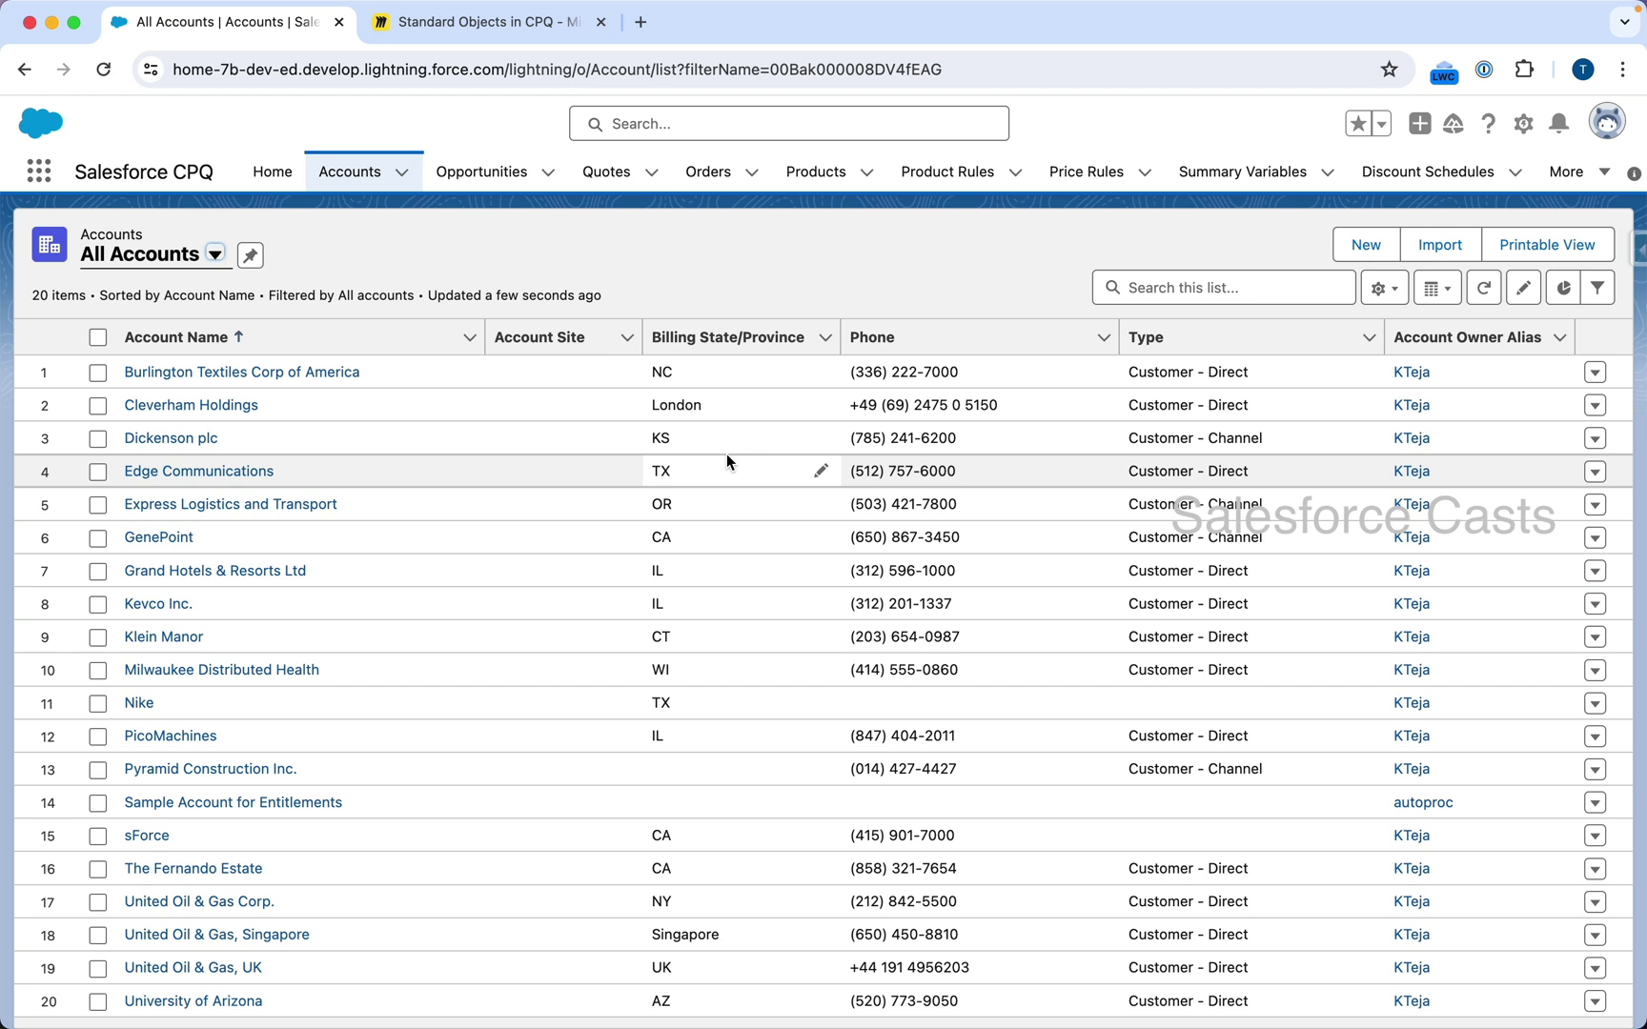
{"action": "left_click", "coordinate": [1361, 246]}
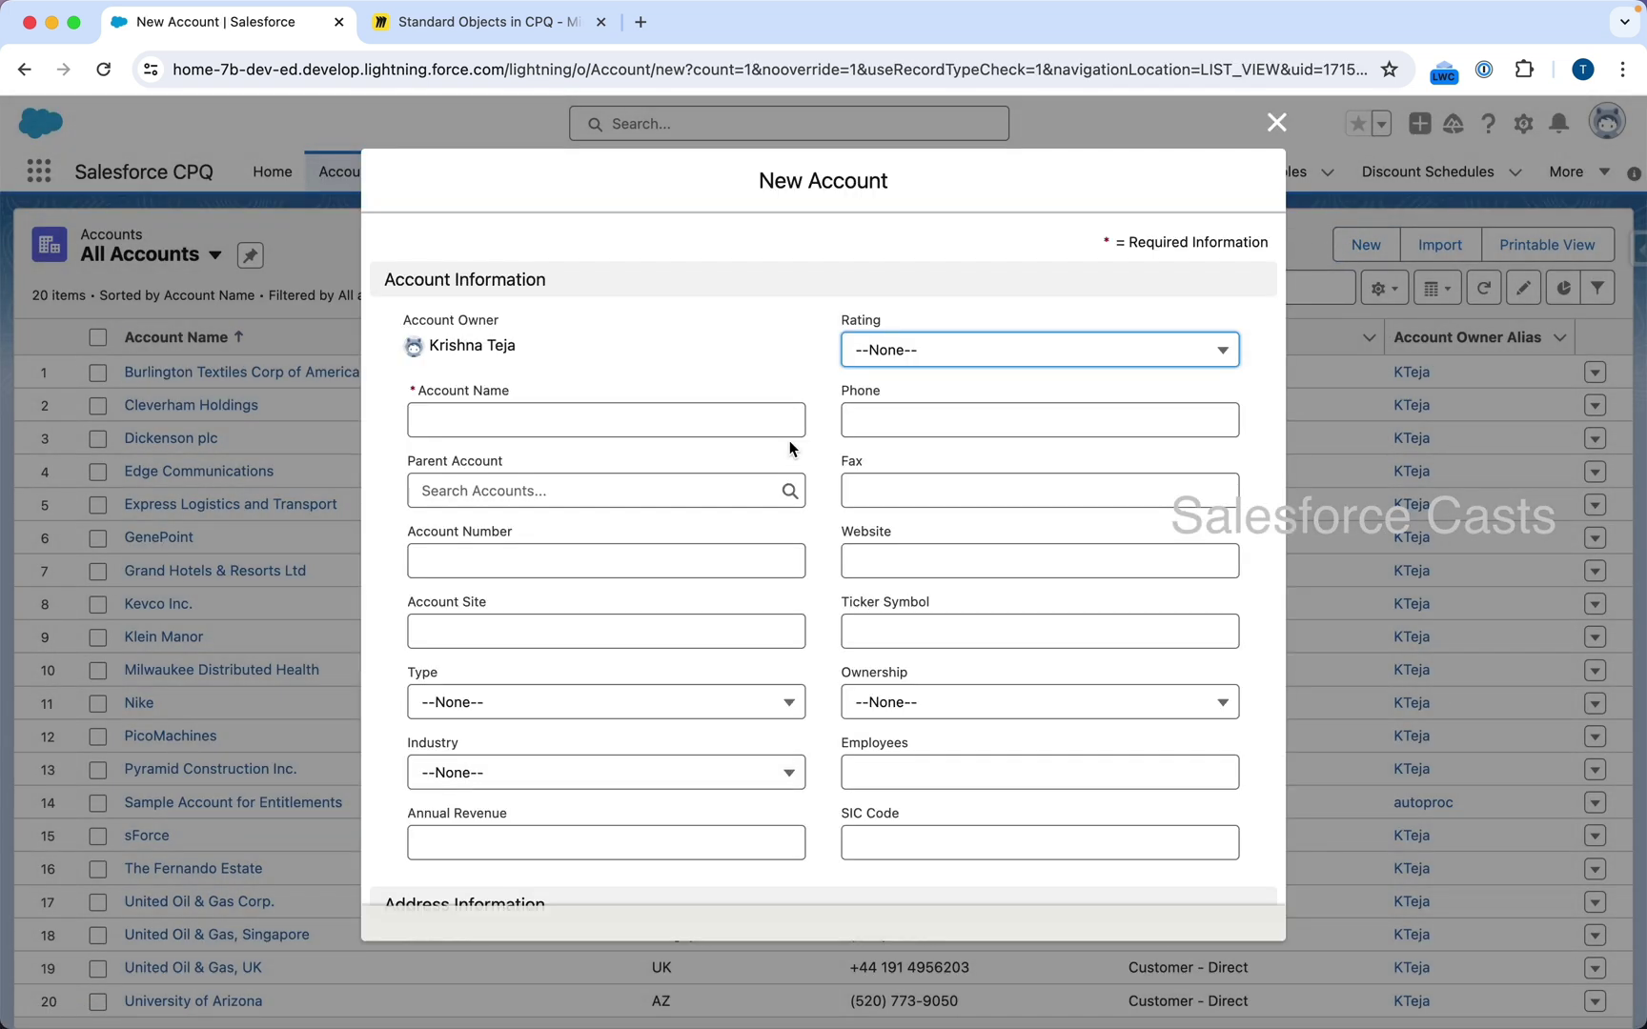
{"action": "left_click", "coordinate": [764, 426]}
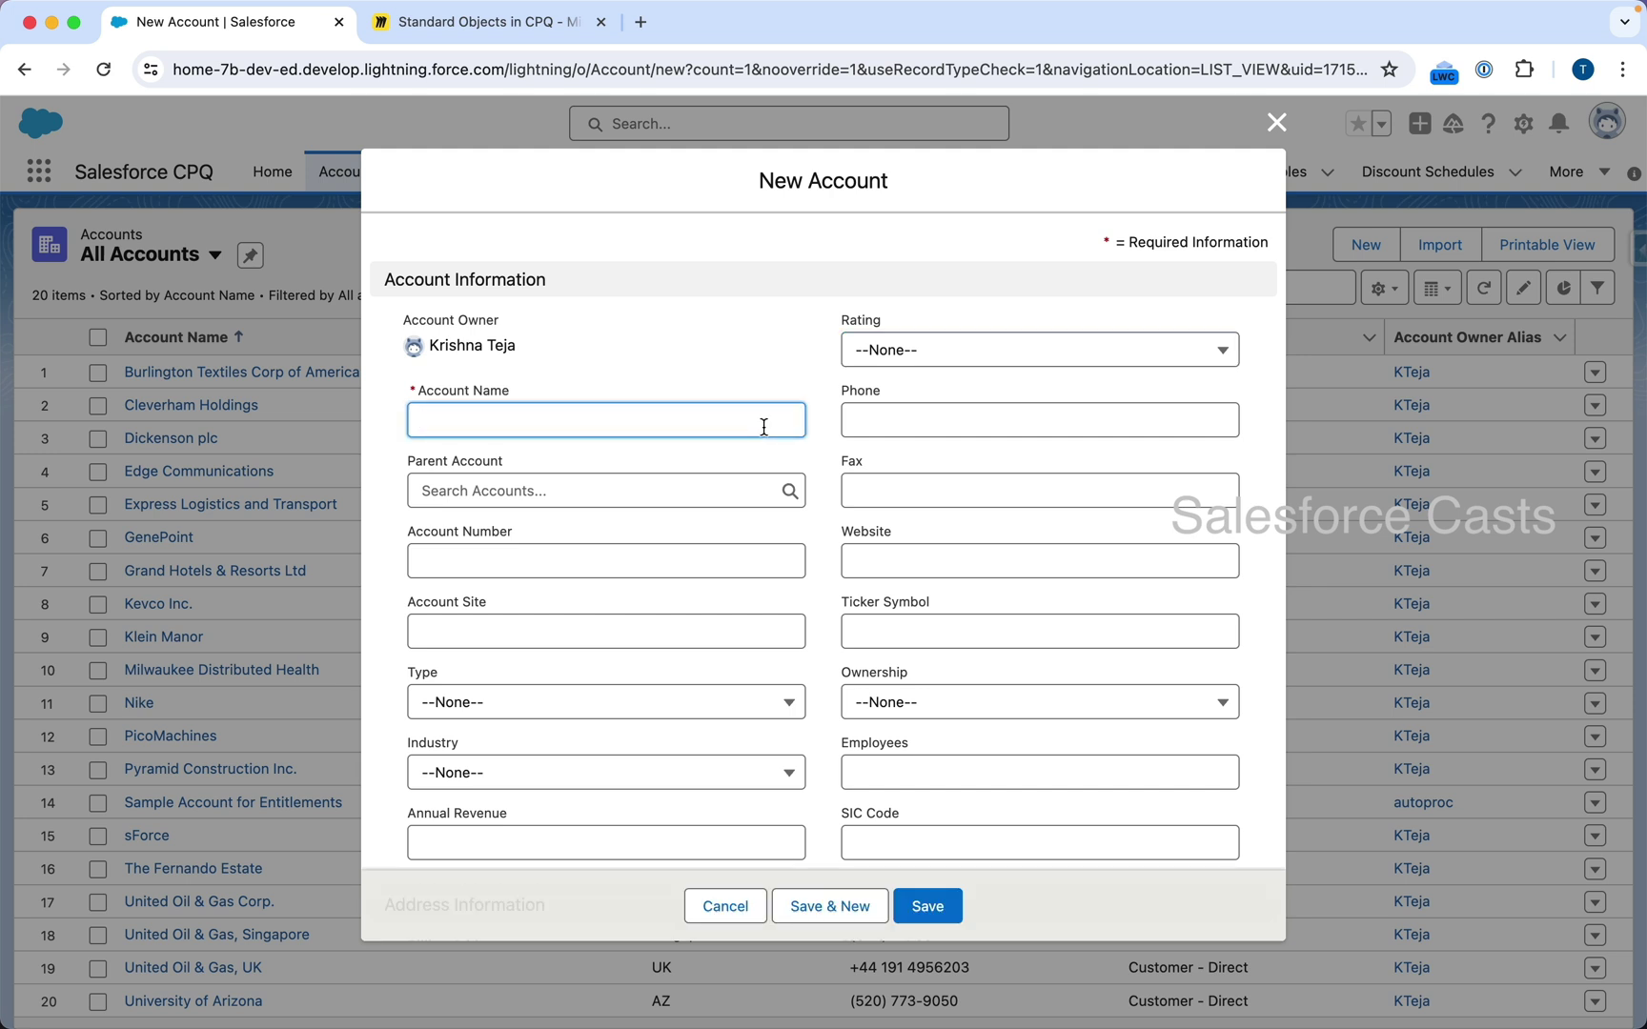
{"action": "type", "text": "Salesf"}
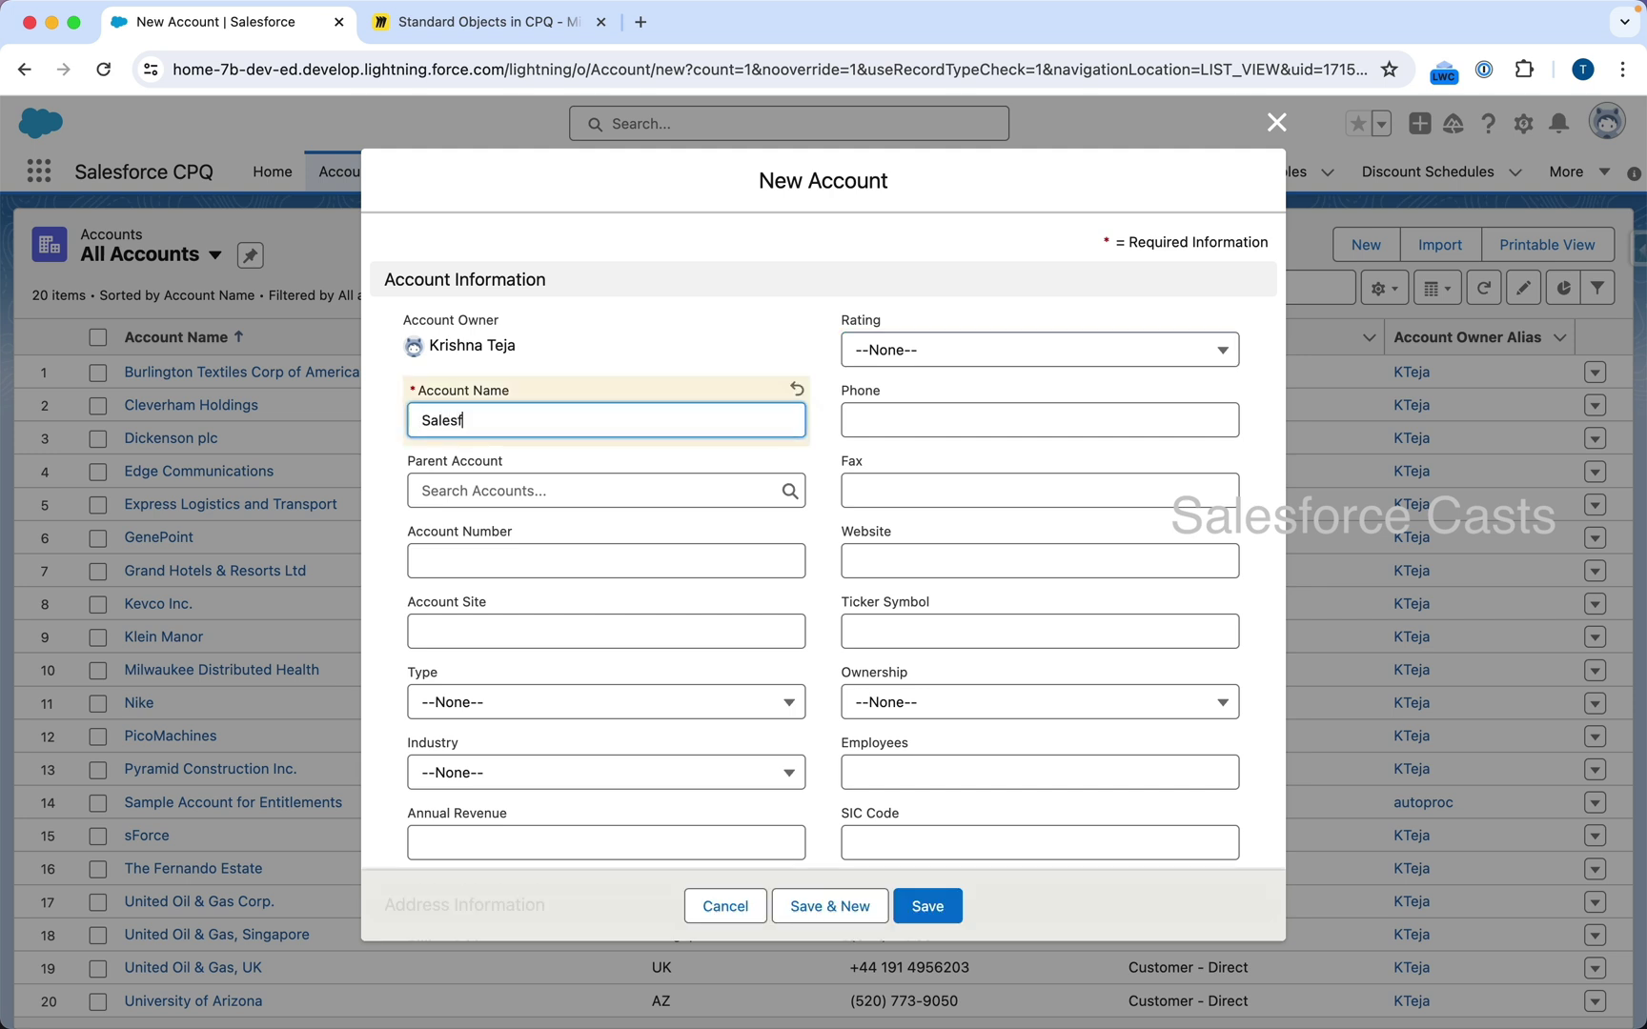
{"action": "type", "text": "orce Inc"}
{"action": "left_click", "coordinate": [916, 365]}
{"action": "left_click", "coordinate": [904, 430]}
{"action": "scroll", "coordinate": [766, 591], "scroll_direction": "down", "scroll_amount": 1}
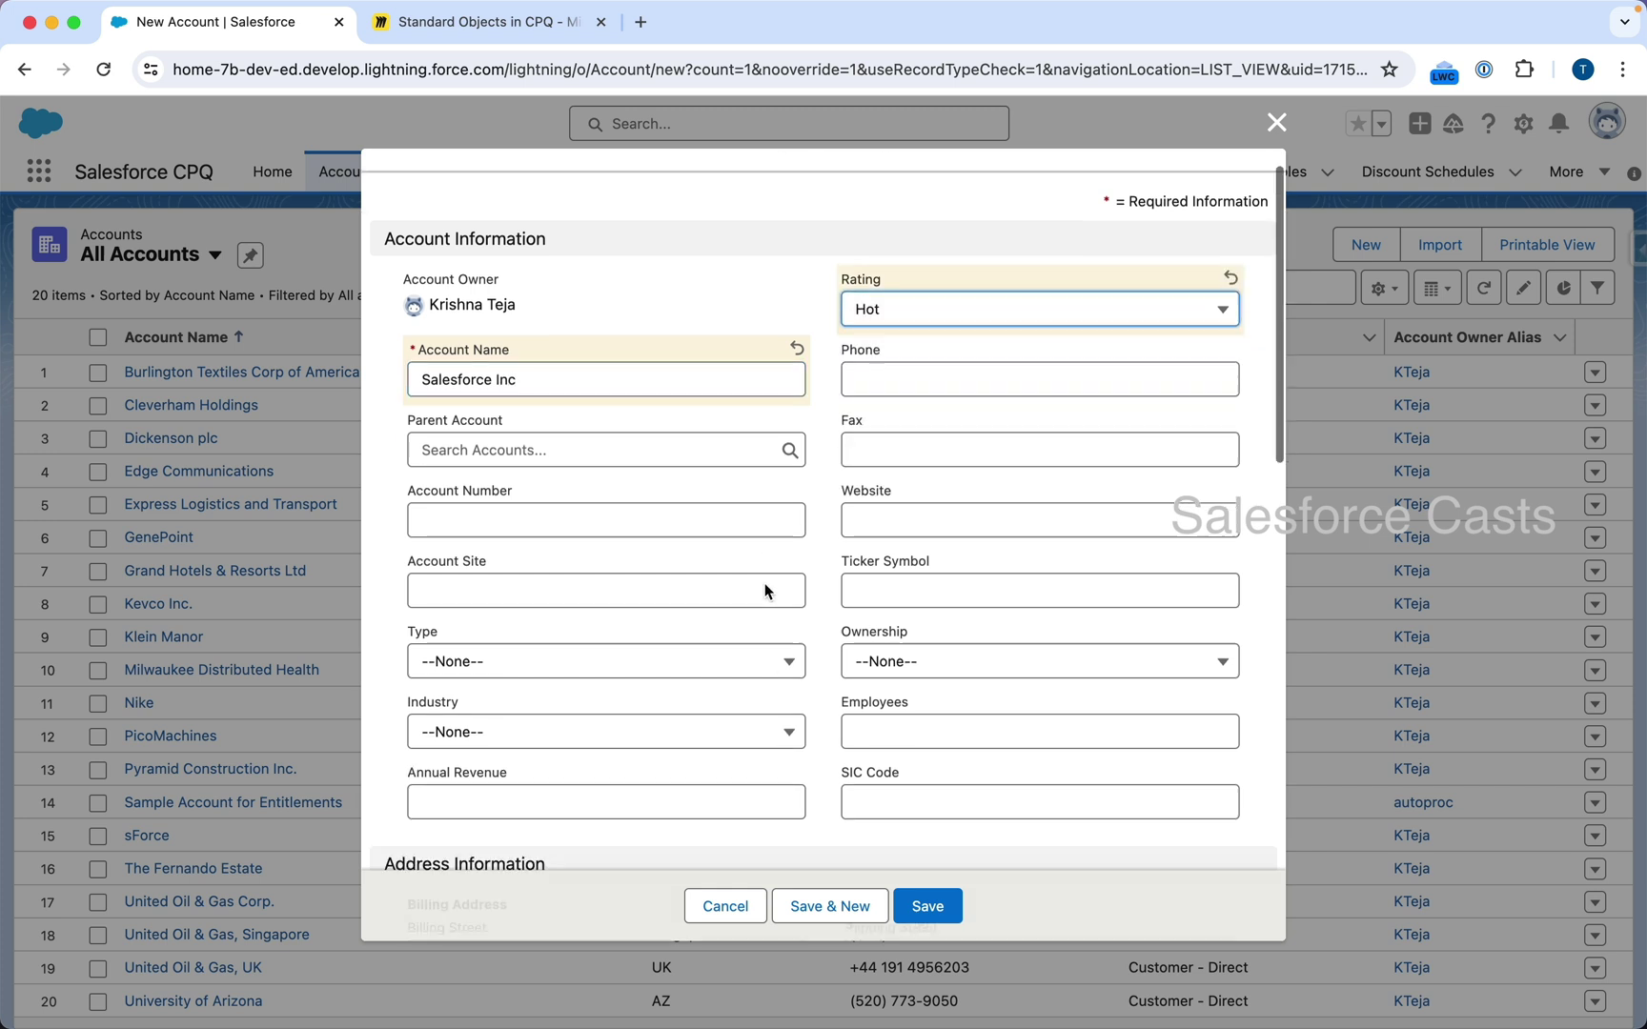
{"action": "scroll", "coordinate": [765, 591], "scroll_direction": "down", "scroll_amount": 3}
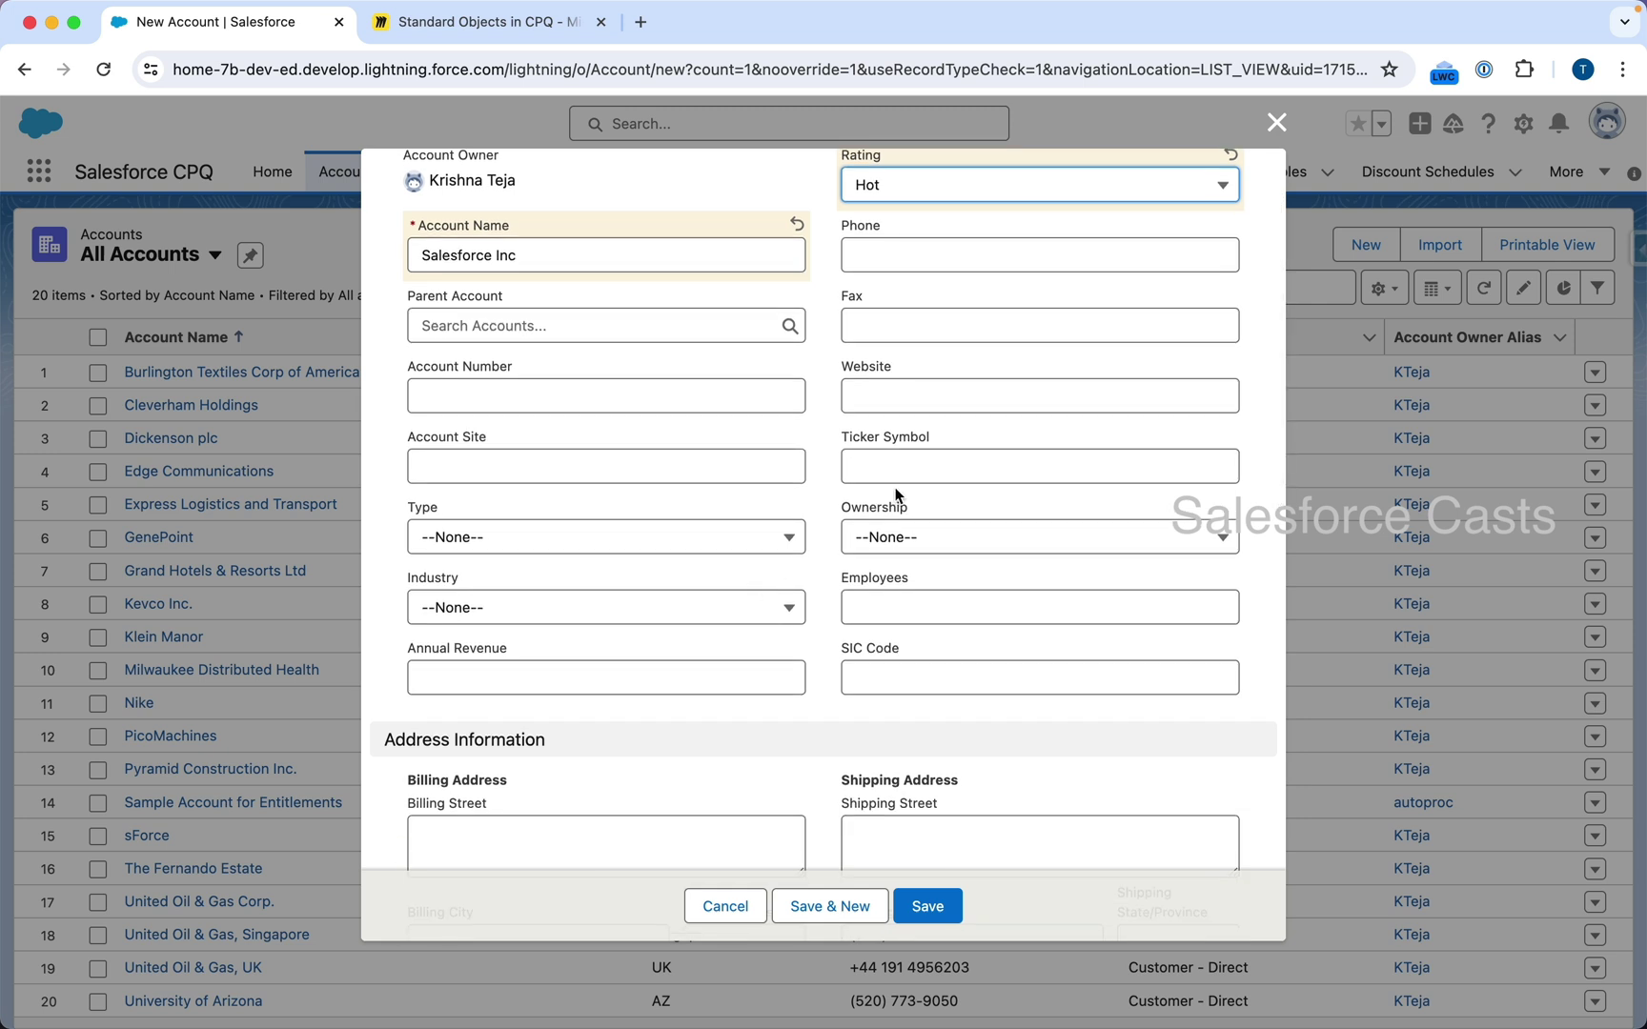
{"action": "left_click", "coordinate": [905, 398]}
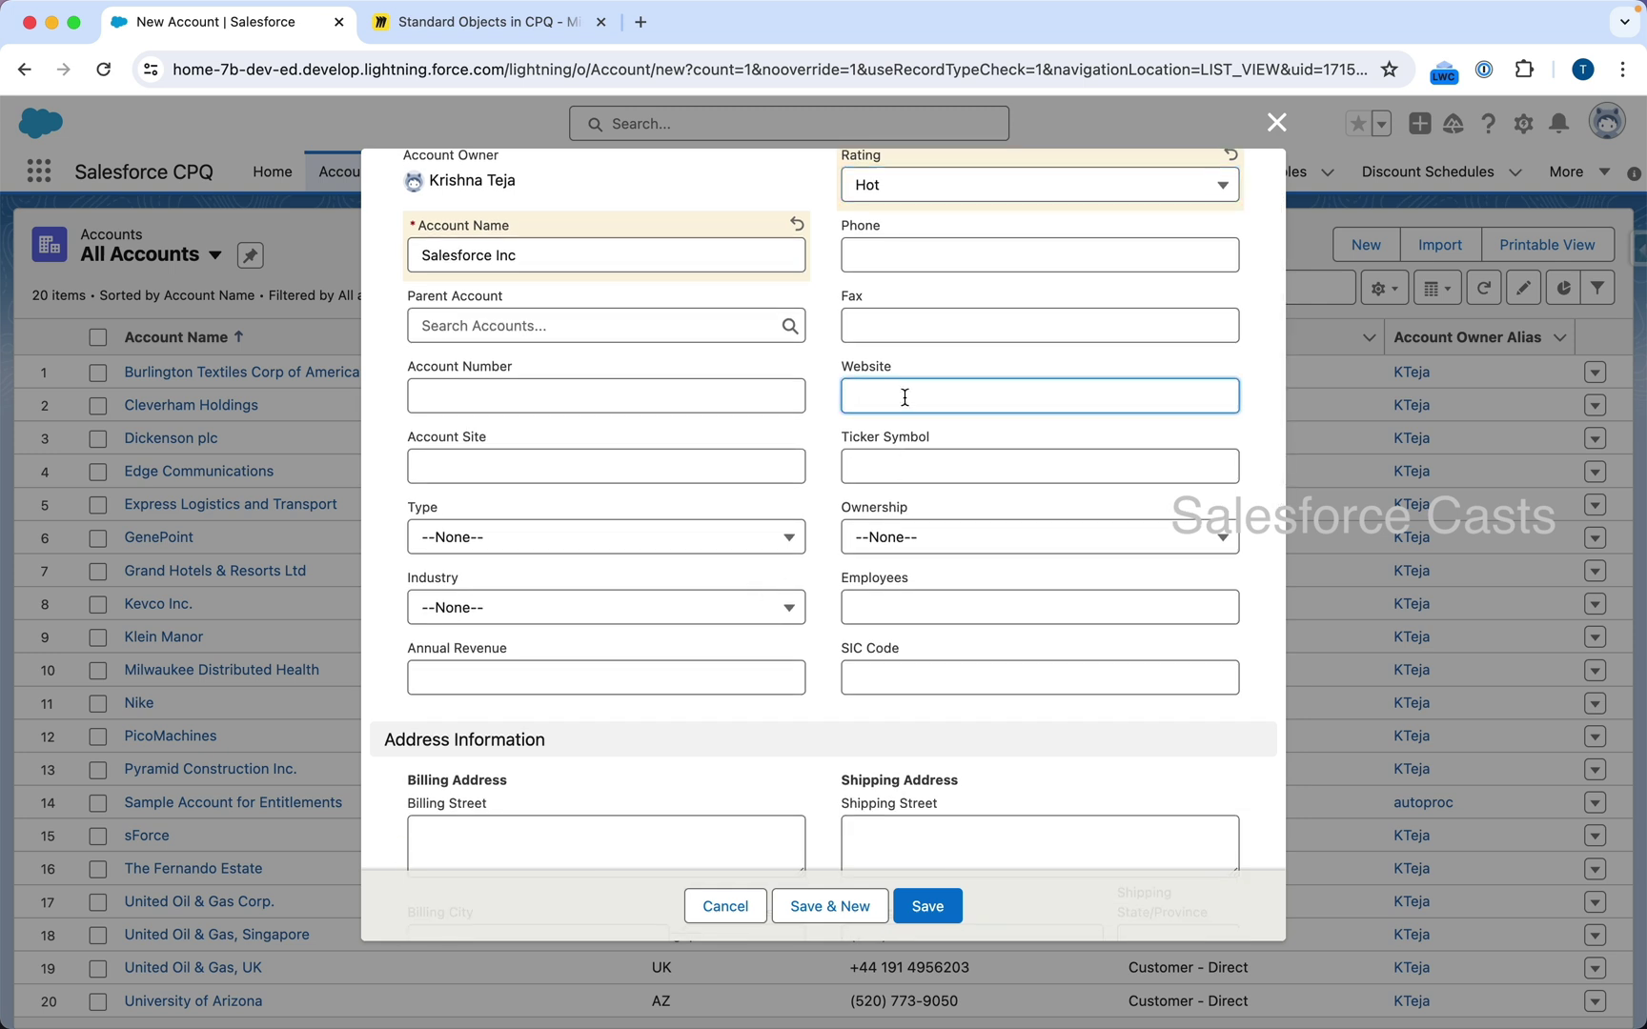
{"action": "type", "text": "www."}
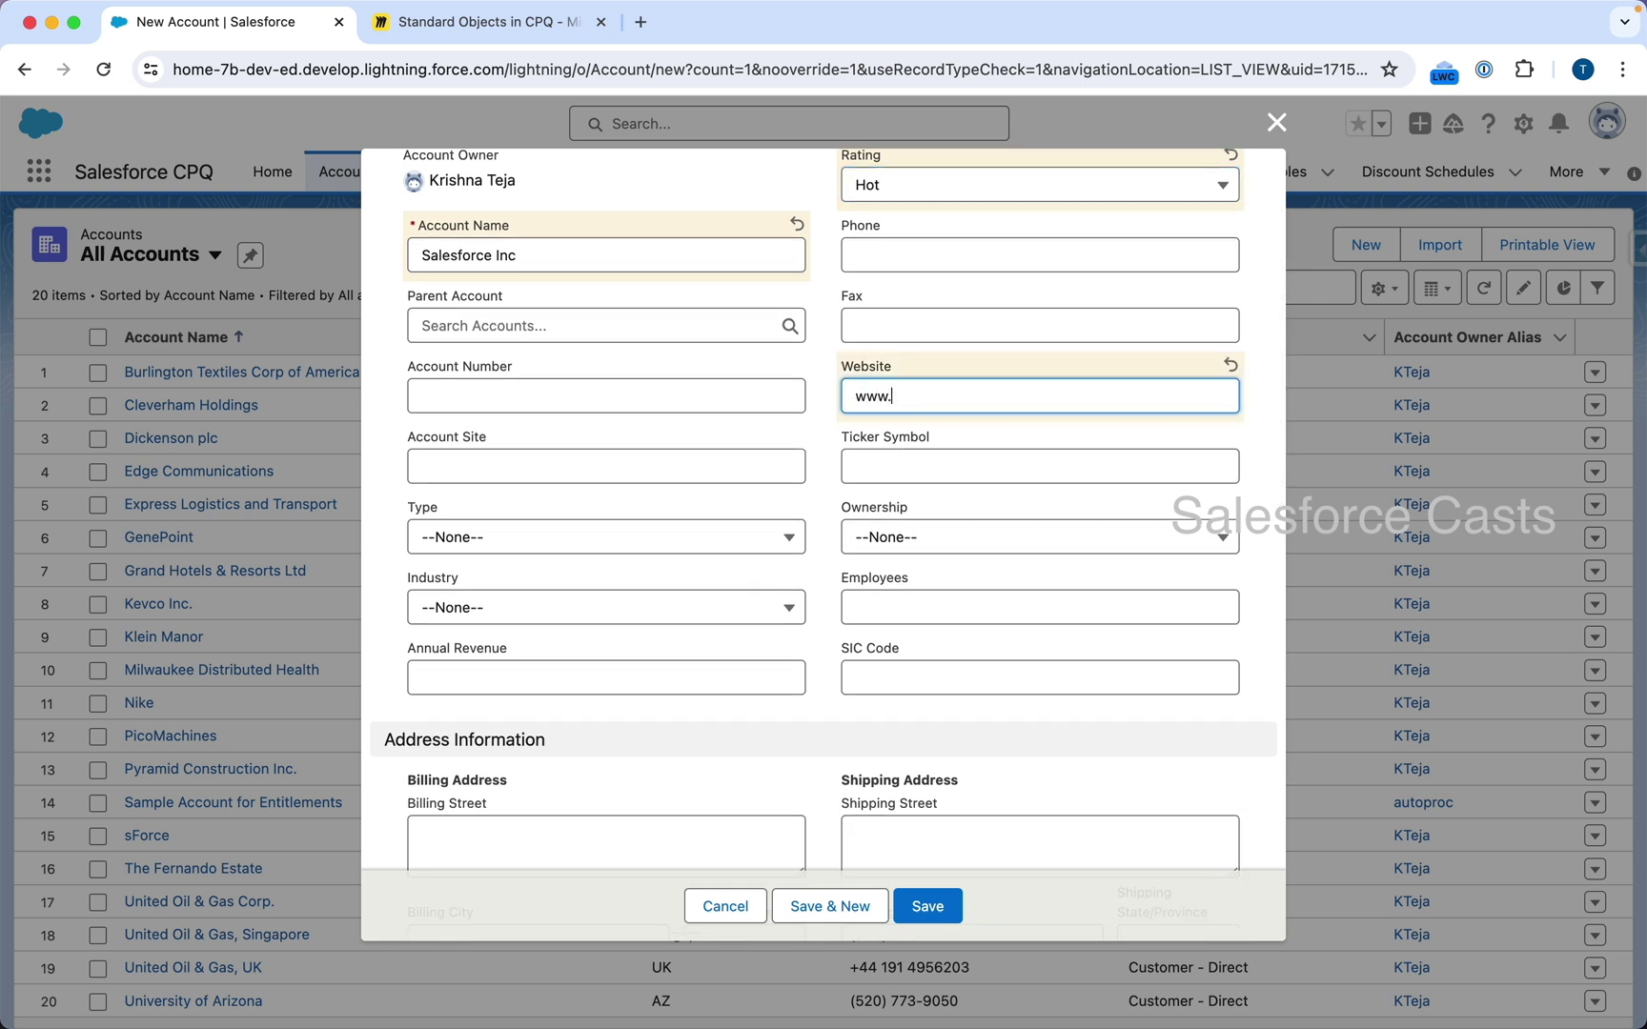
{"action": "type", "text": "salesforce.co"}
- Set the account Type to Customer - Direct and Industry to Technology
{"action": "left_click", "coordinate": [683, 537]}
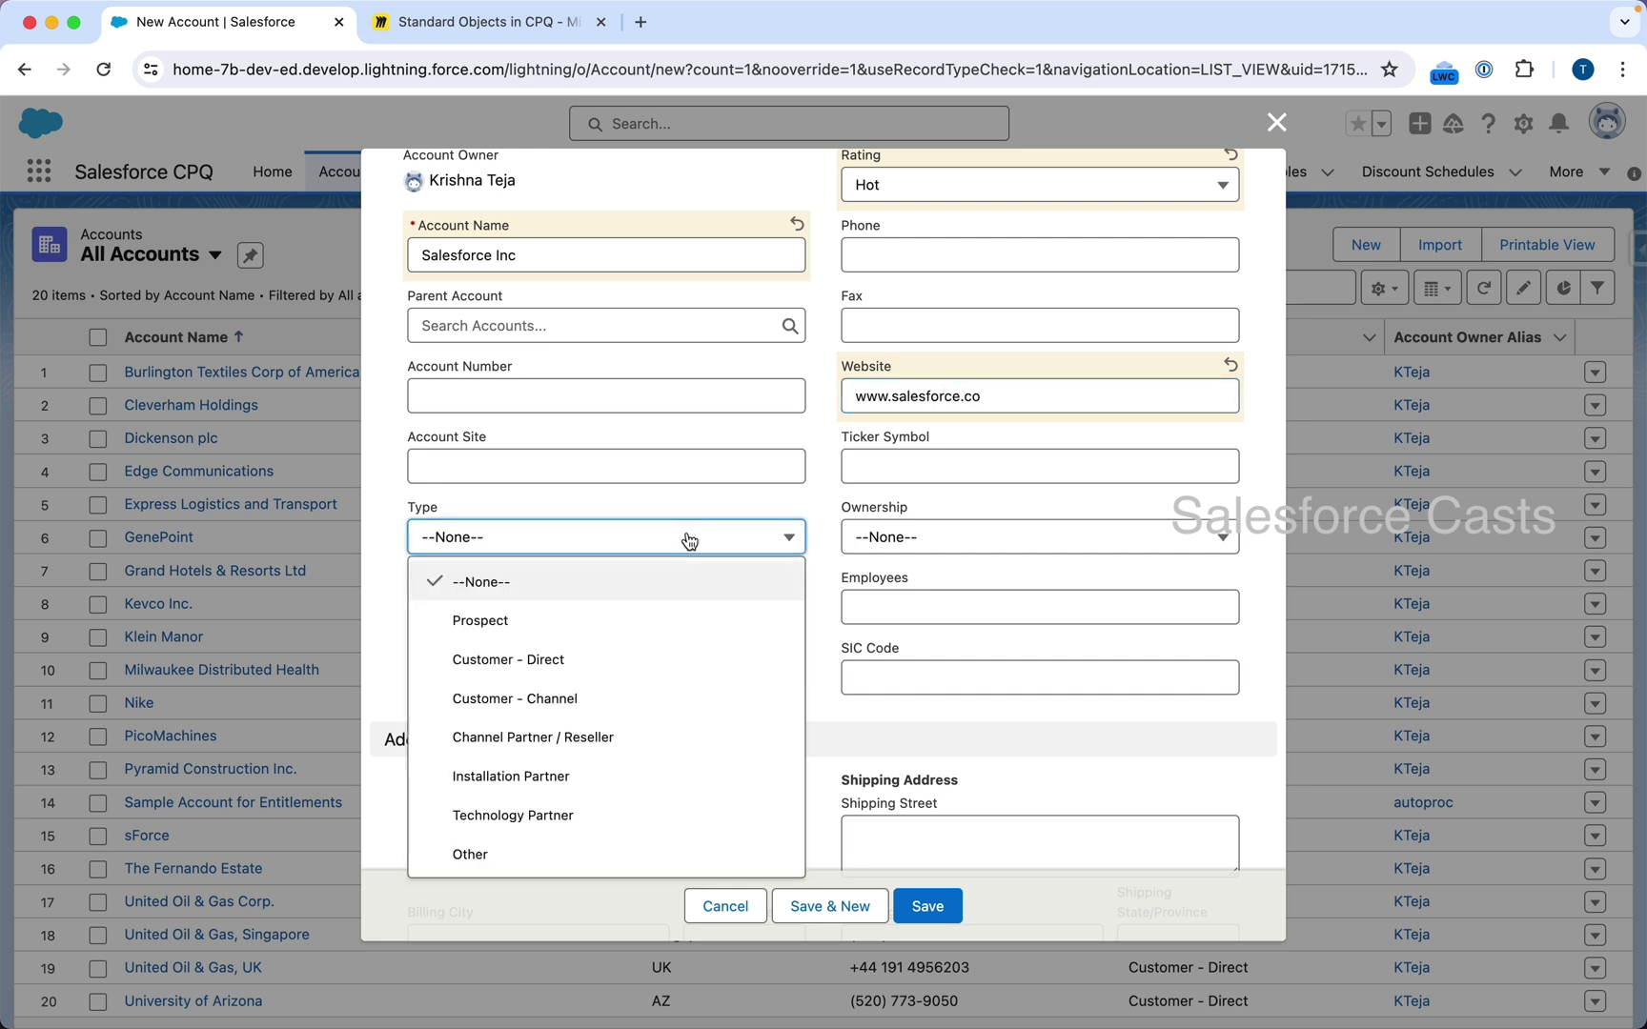
{"action": "left_click", "coordinate": [672, 659]}
{"action": "left_click", "coordinate": [673, 615]}
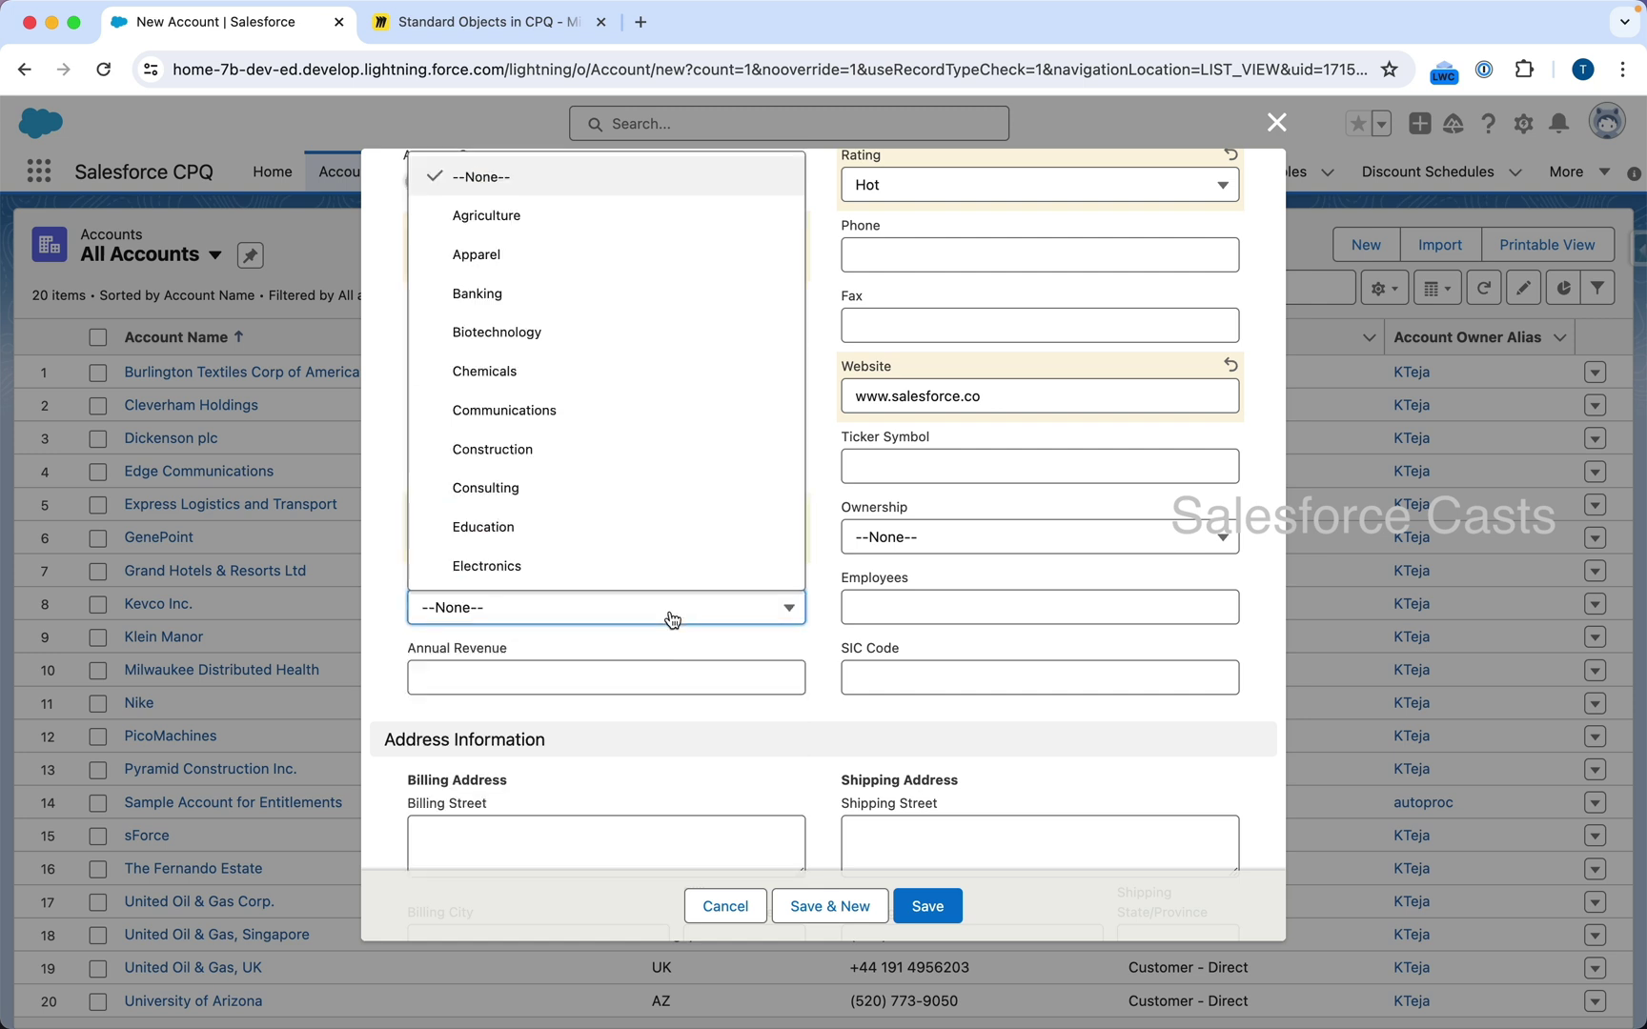
{"action": "scroll", "coordinate": [632, 470], "scroll_direction": "down", "scroll_amount": 10}
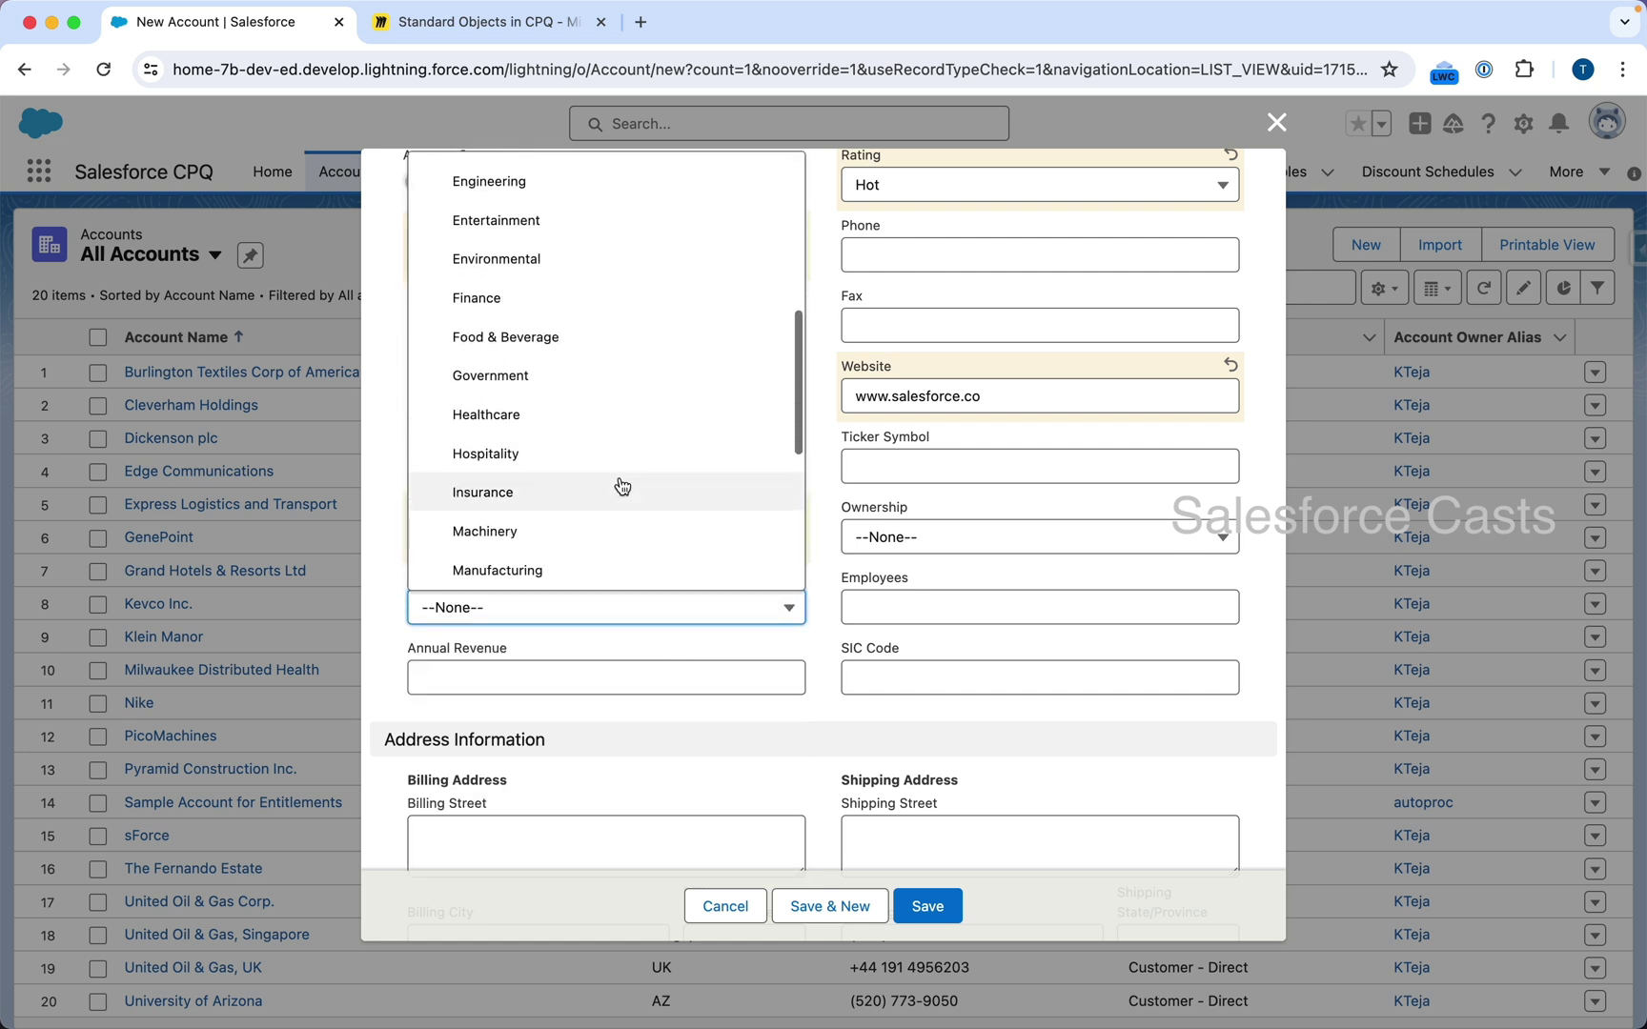
{"action": "scroll", "coordinate": [588, 494], "scroll_direction": "down", "scroll_amount": 5}
{"action": "left_click_drag", "start_coordinate": [589, 493], "coordinate": [598, 428]}
{"action": "key", "text": "Escape"}
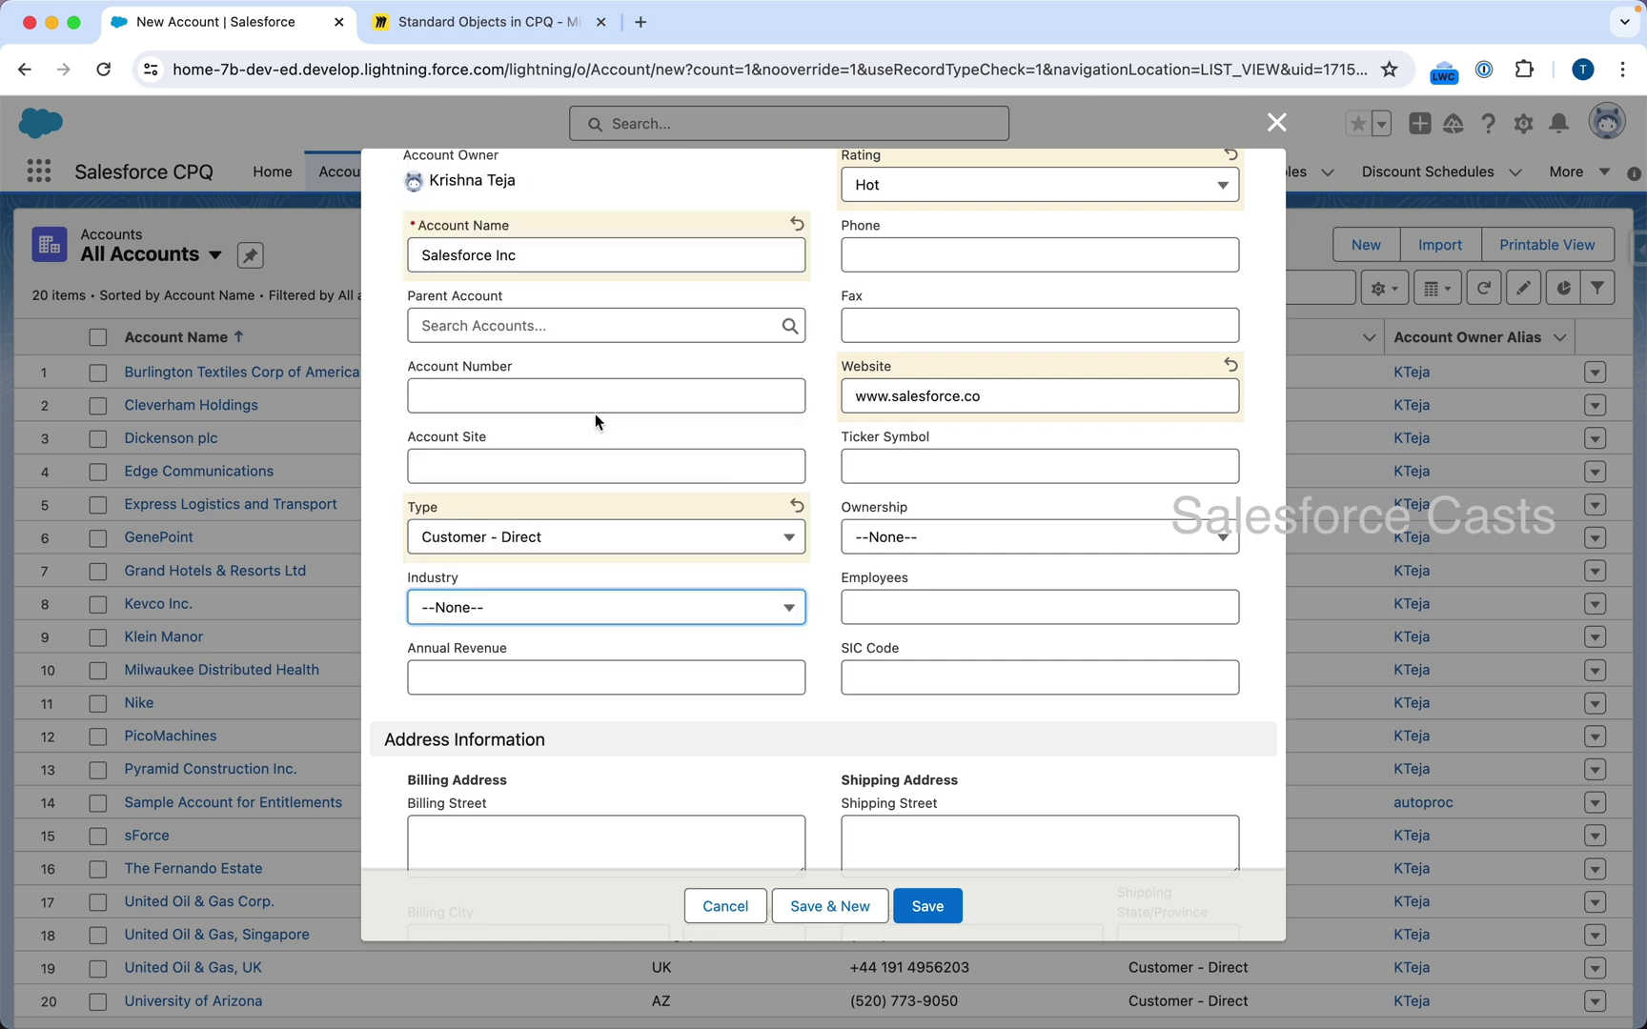
{"action": "left_click", "coordinate": [536, 600]}
{"action": "scroll", "coordinate": [537, 497], "scroll_direction": "down", "scroll_amount": 10}
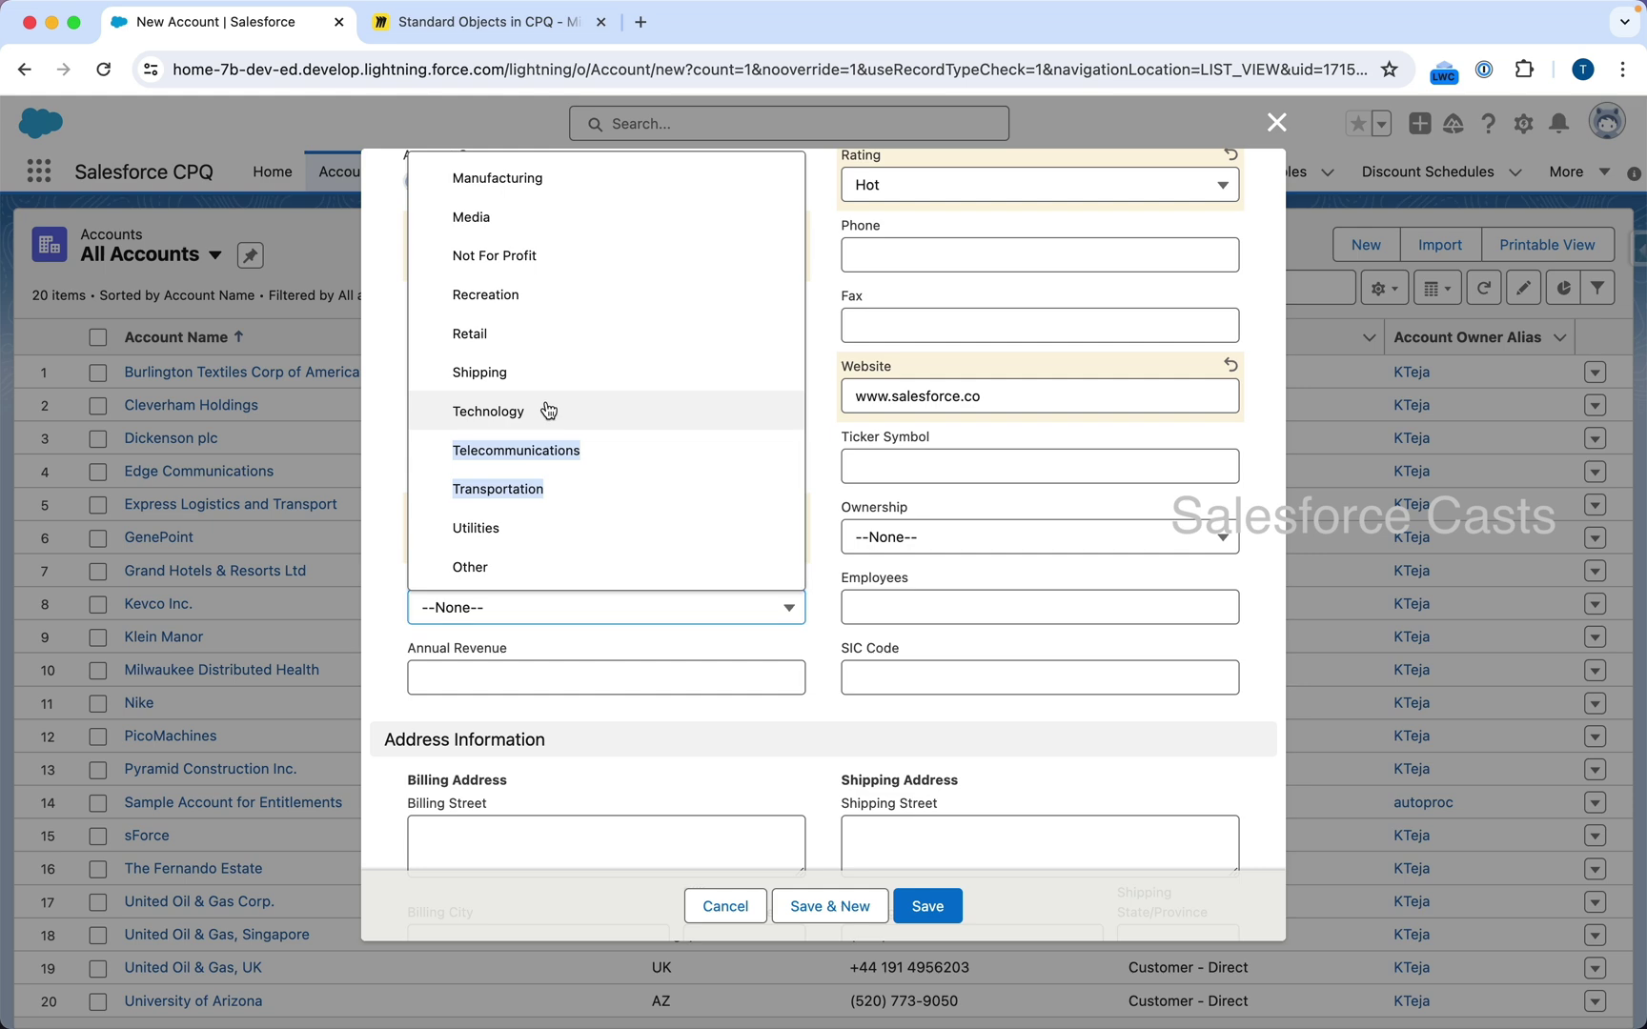
{"action": "left_click", "coordinate": [549, 411]}
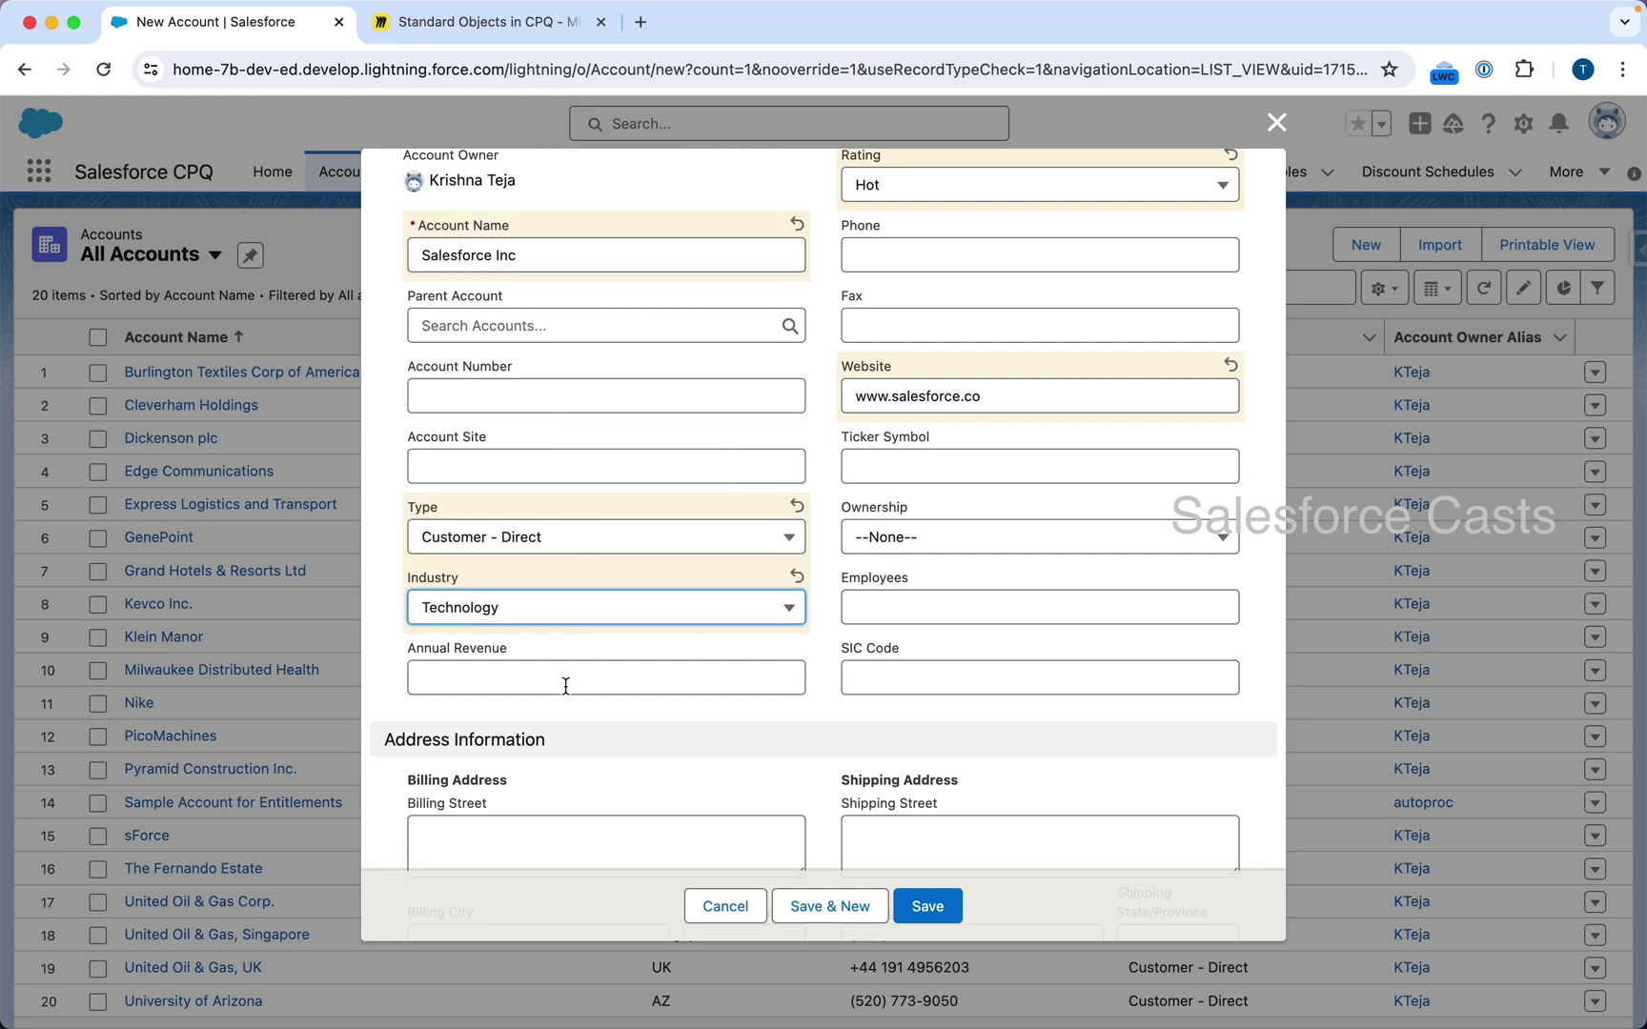
{"action": "scroll", "coordinate": [626, 724], "scroll_direction": "down", "scroll_amount": 5}
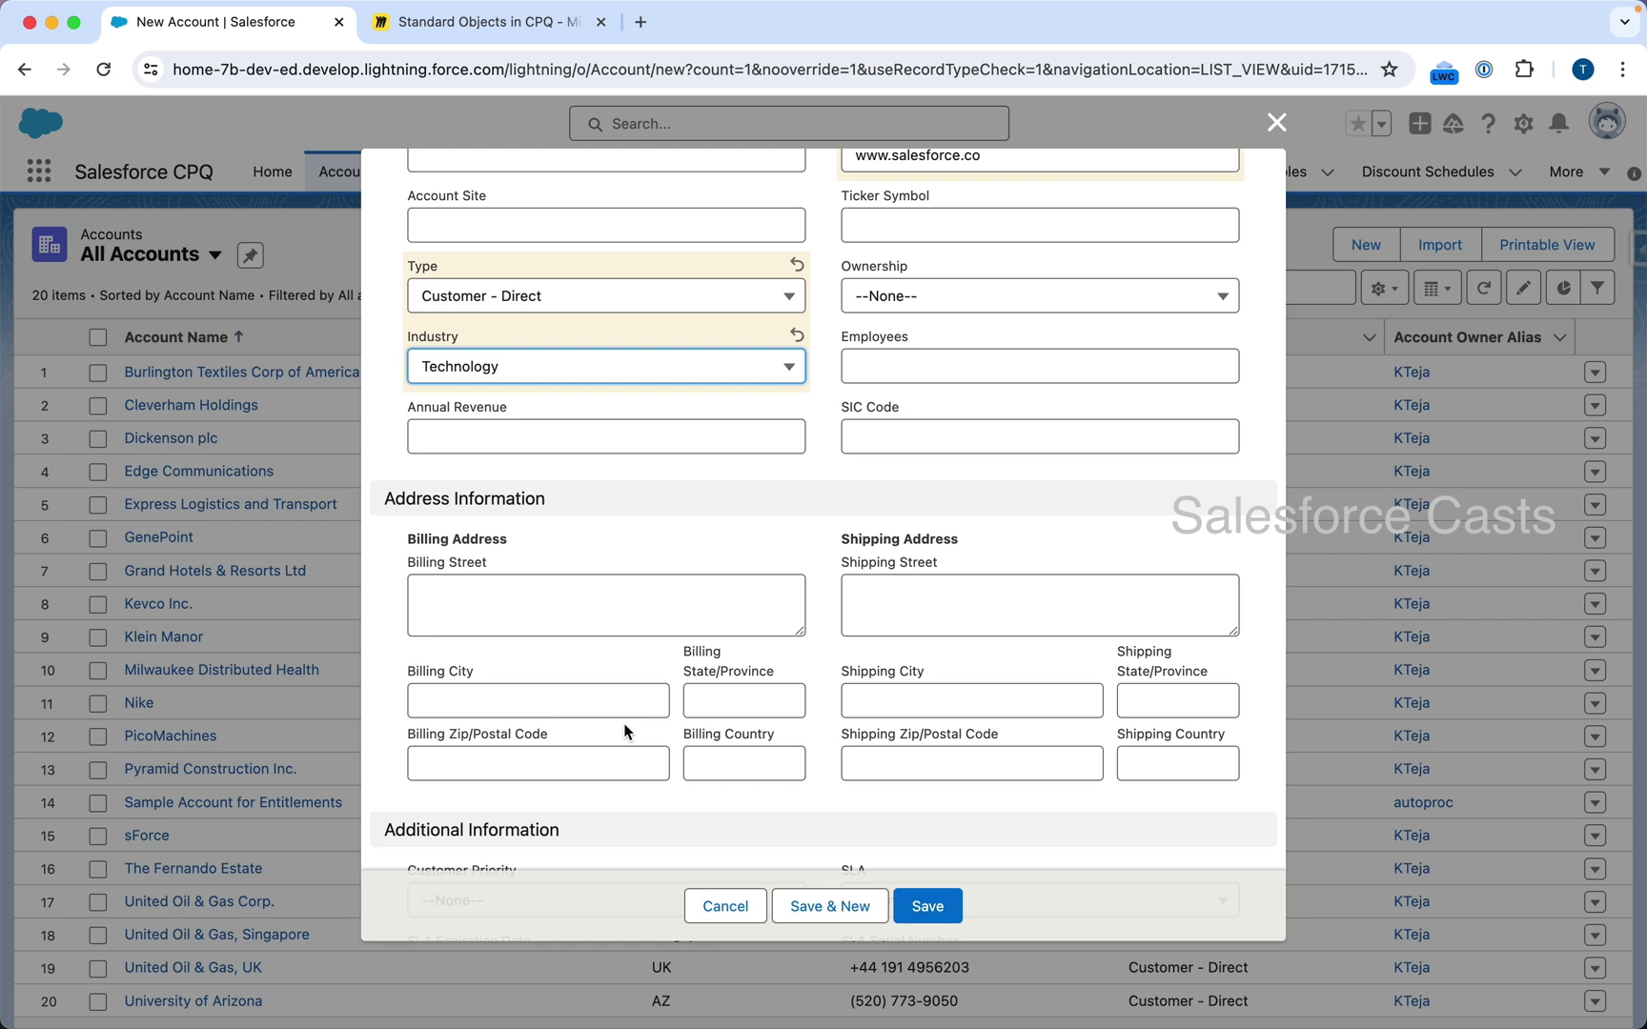
- Fill the billing address: 1500 Marilla St, Dallas, TX, 75201, USA
{"action": "left_click", "coordinate": [657, 606]}
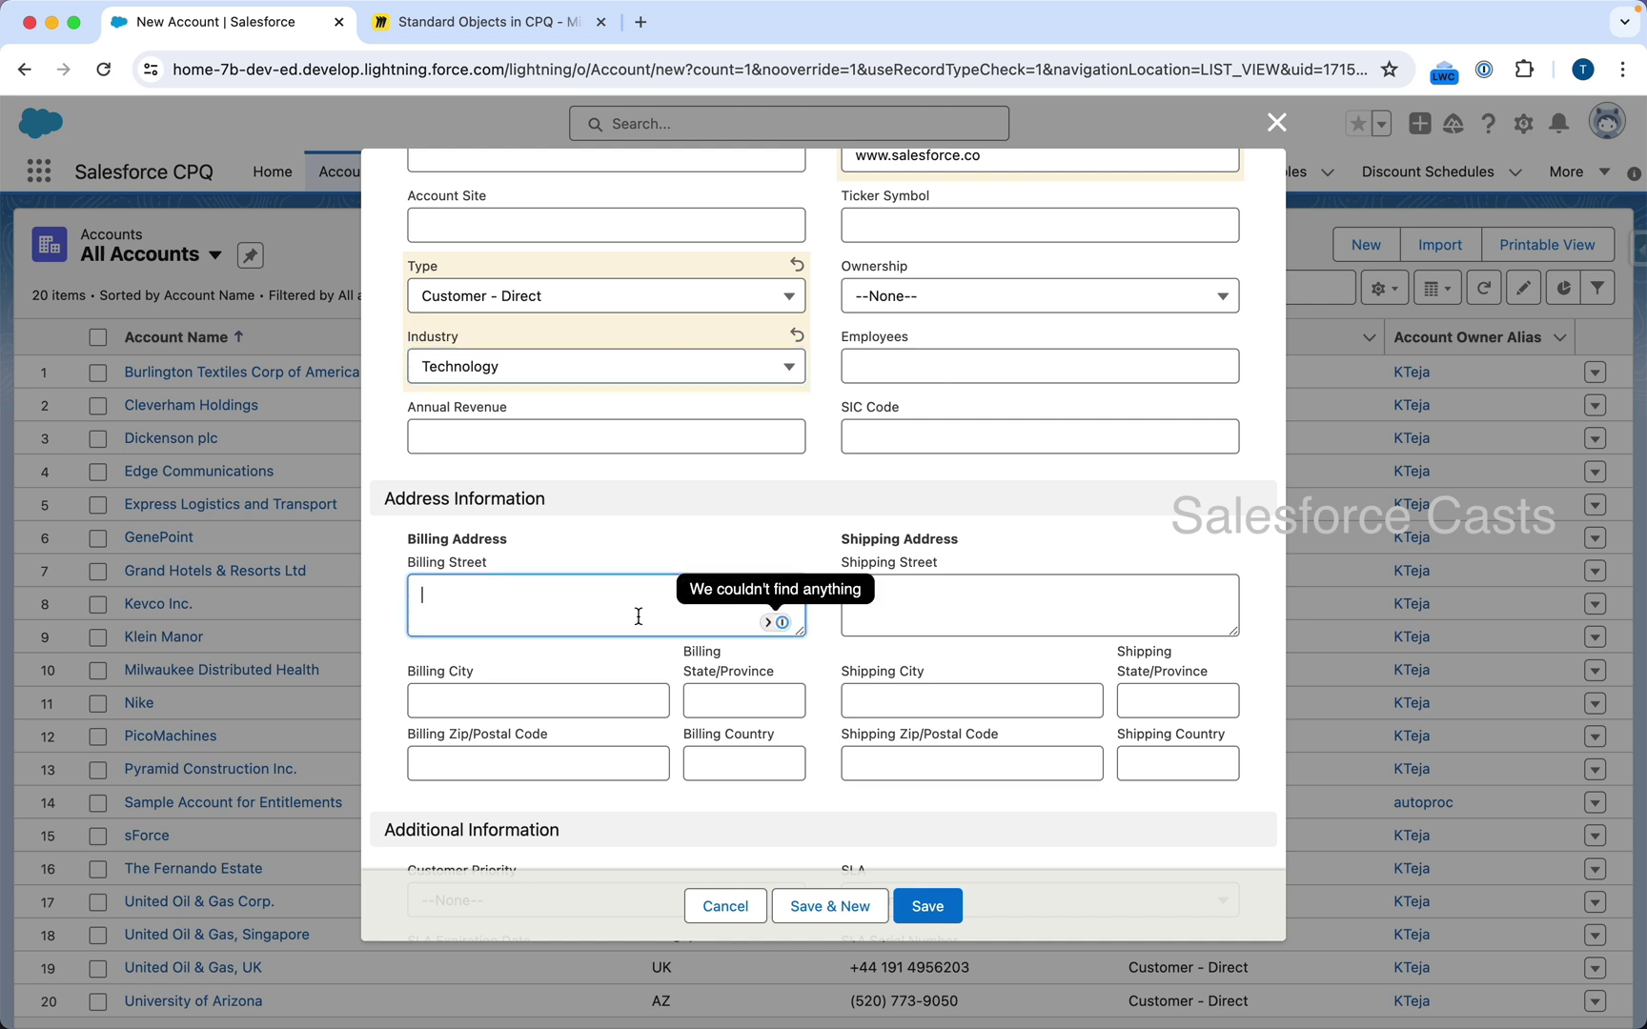
{"action": "type", "text": "1500 Marilla St"}
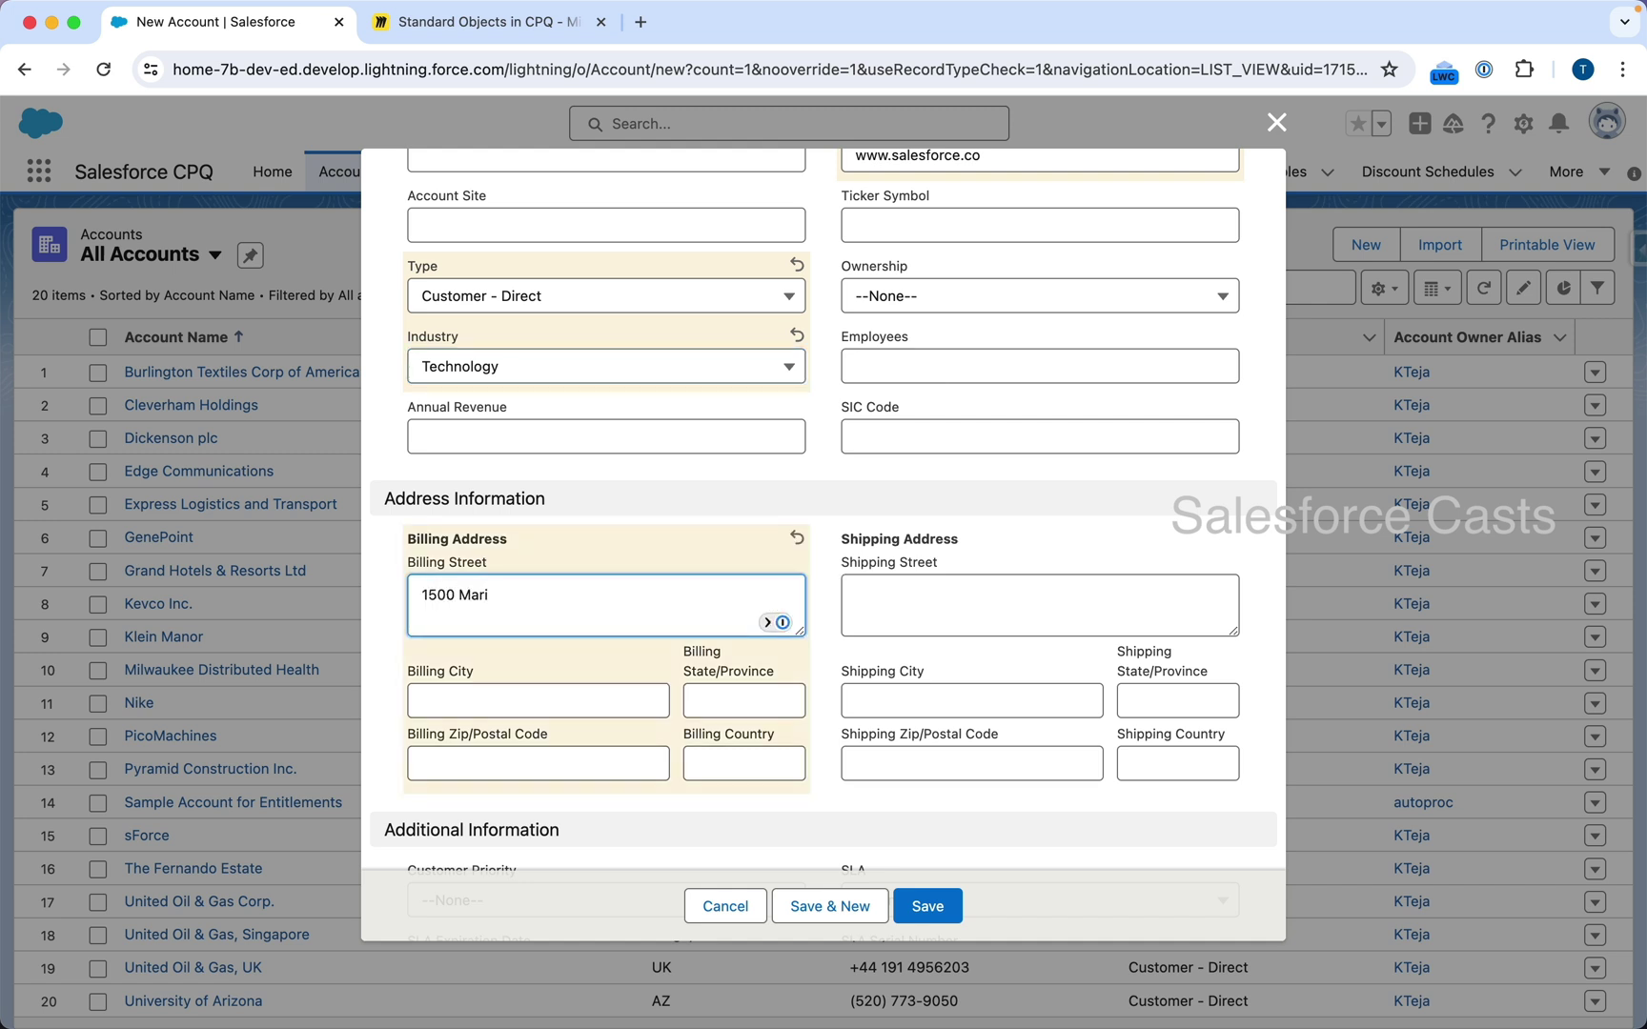
{"action": "key", "text": "Tab"}
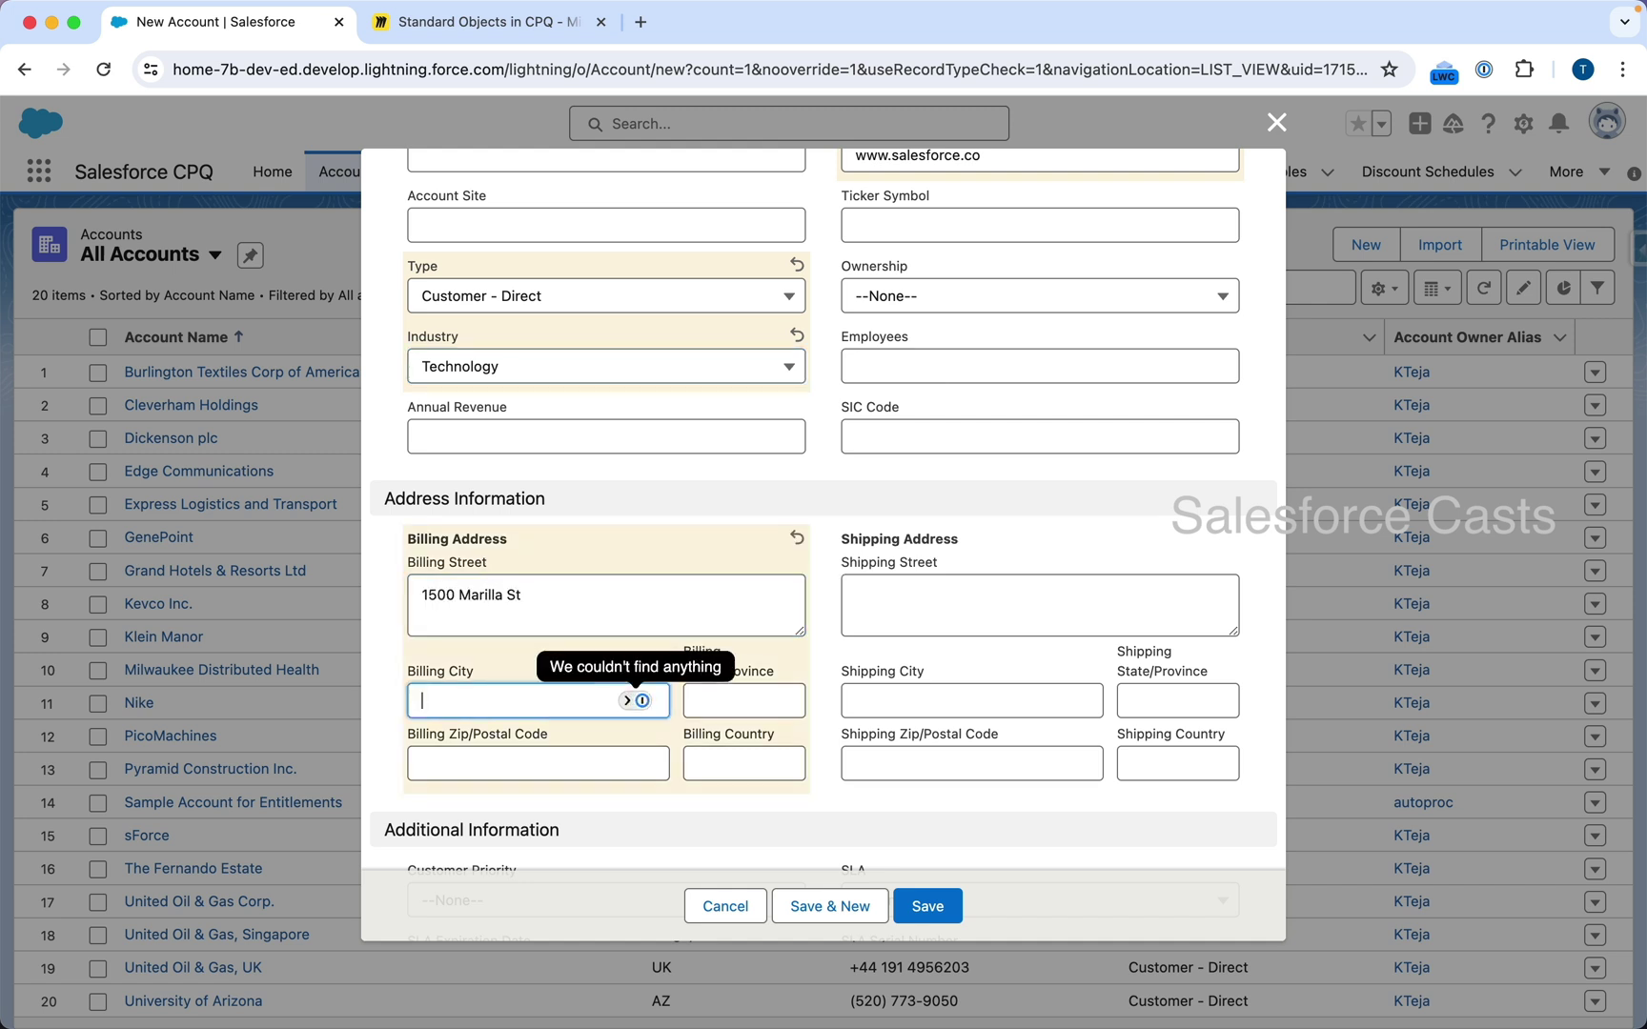
{"action": "type", "text": "Dallas"}
{"action": "key", "text": "Tab"}
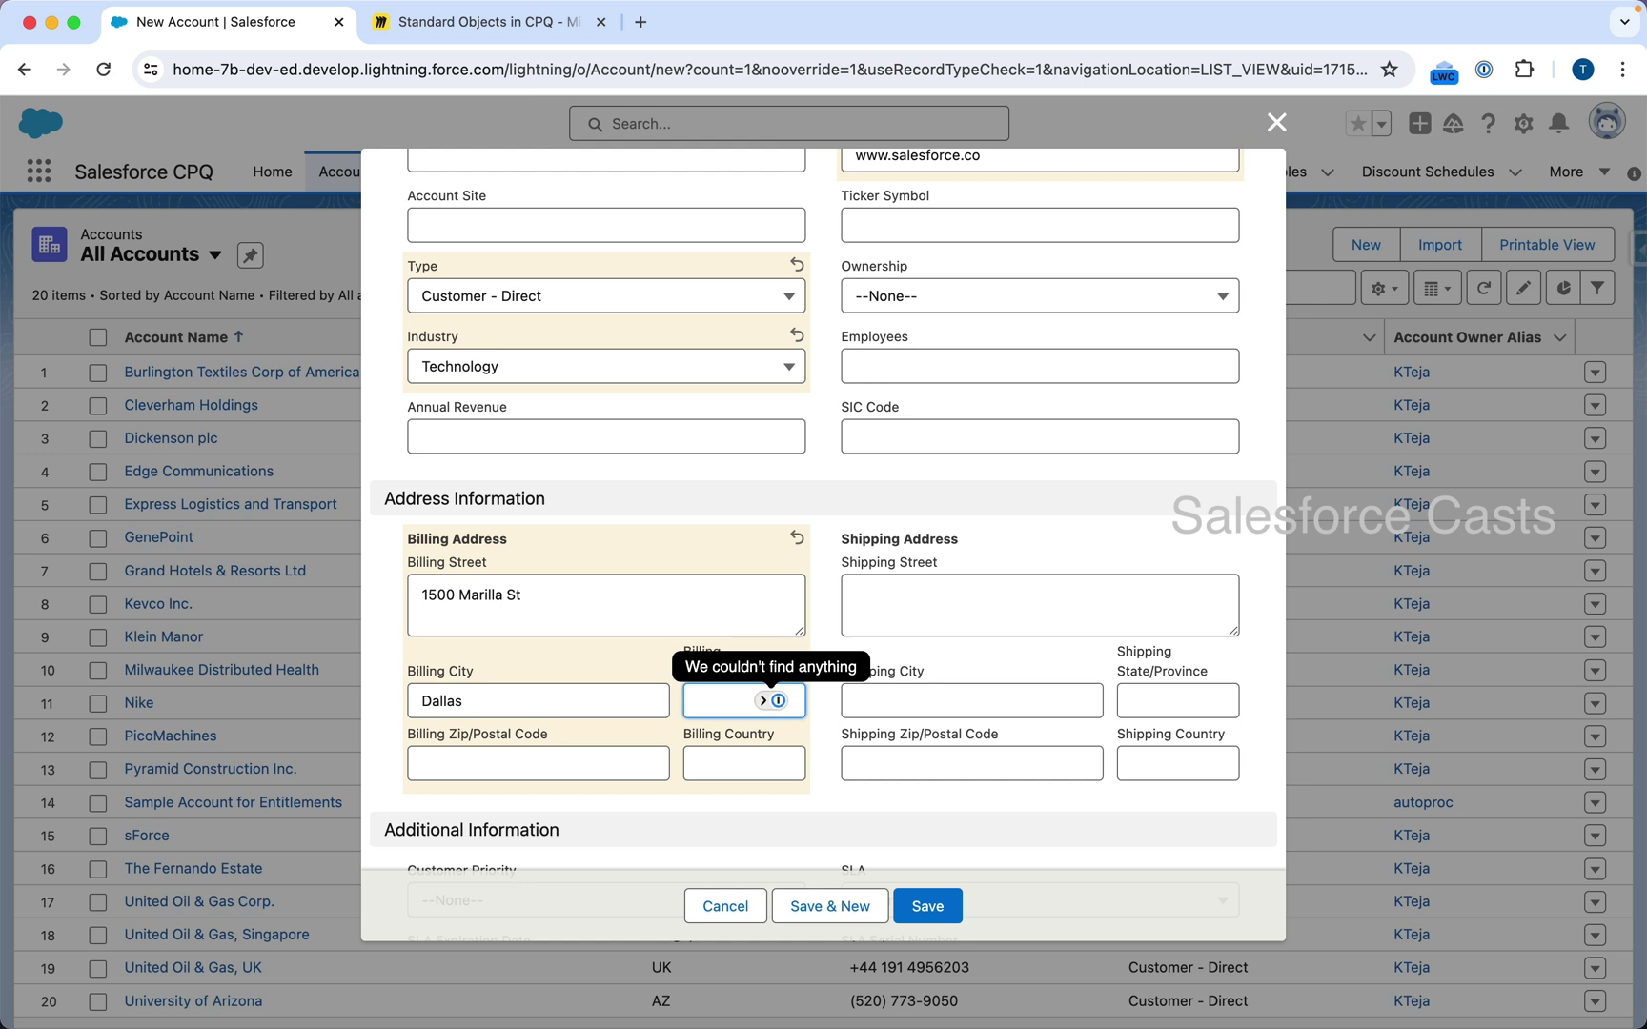
{"action": "type", "text": "TX"}
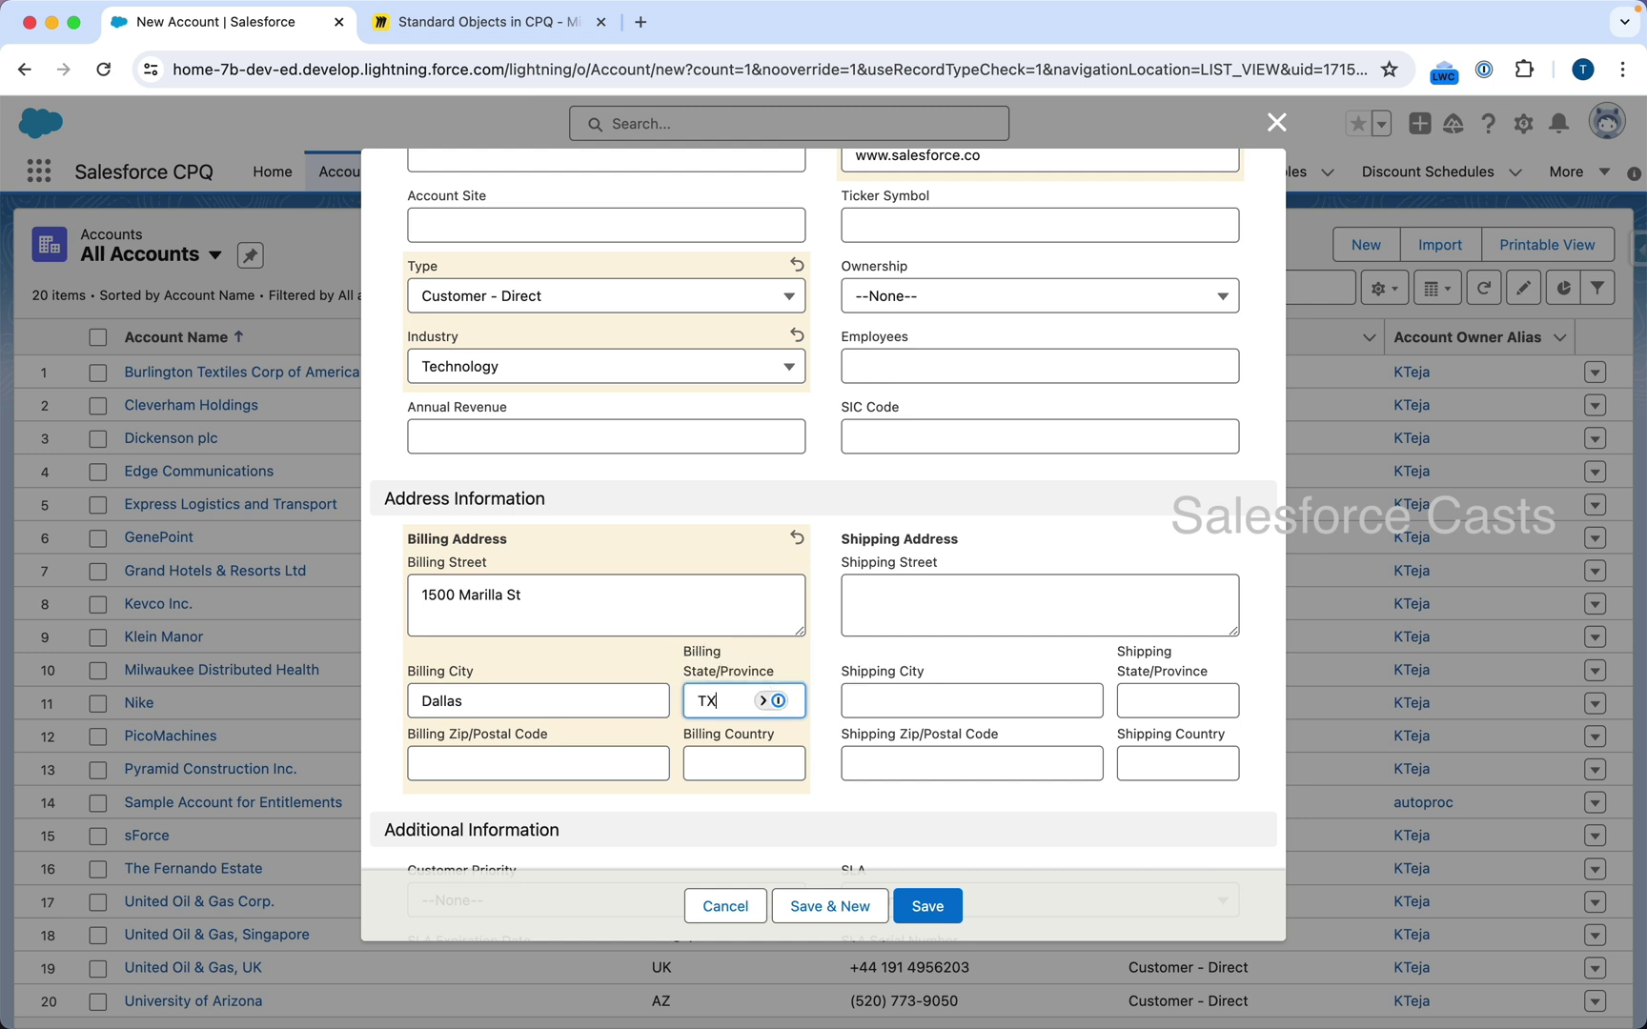
{"action": "key", "text": "Tab"}
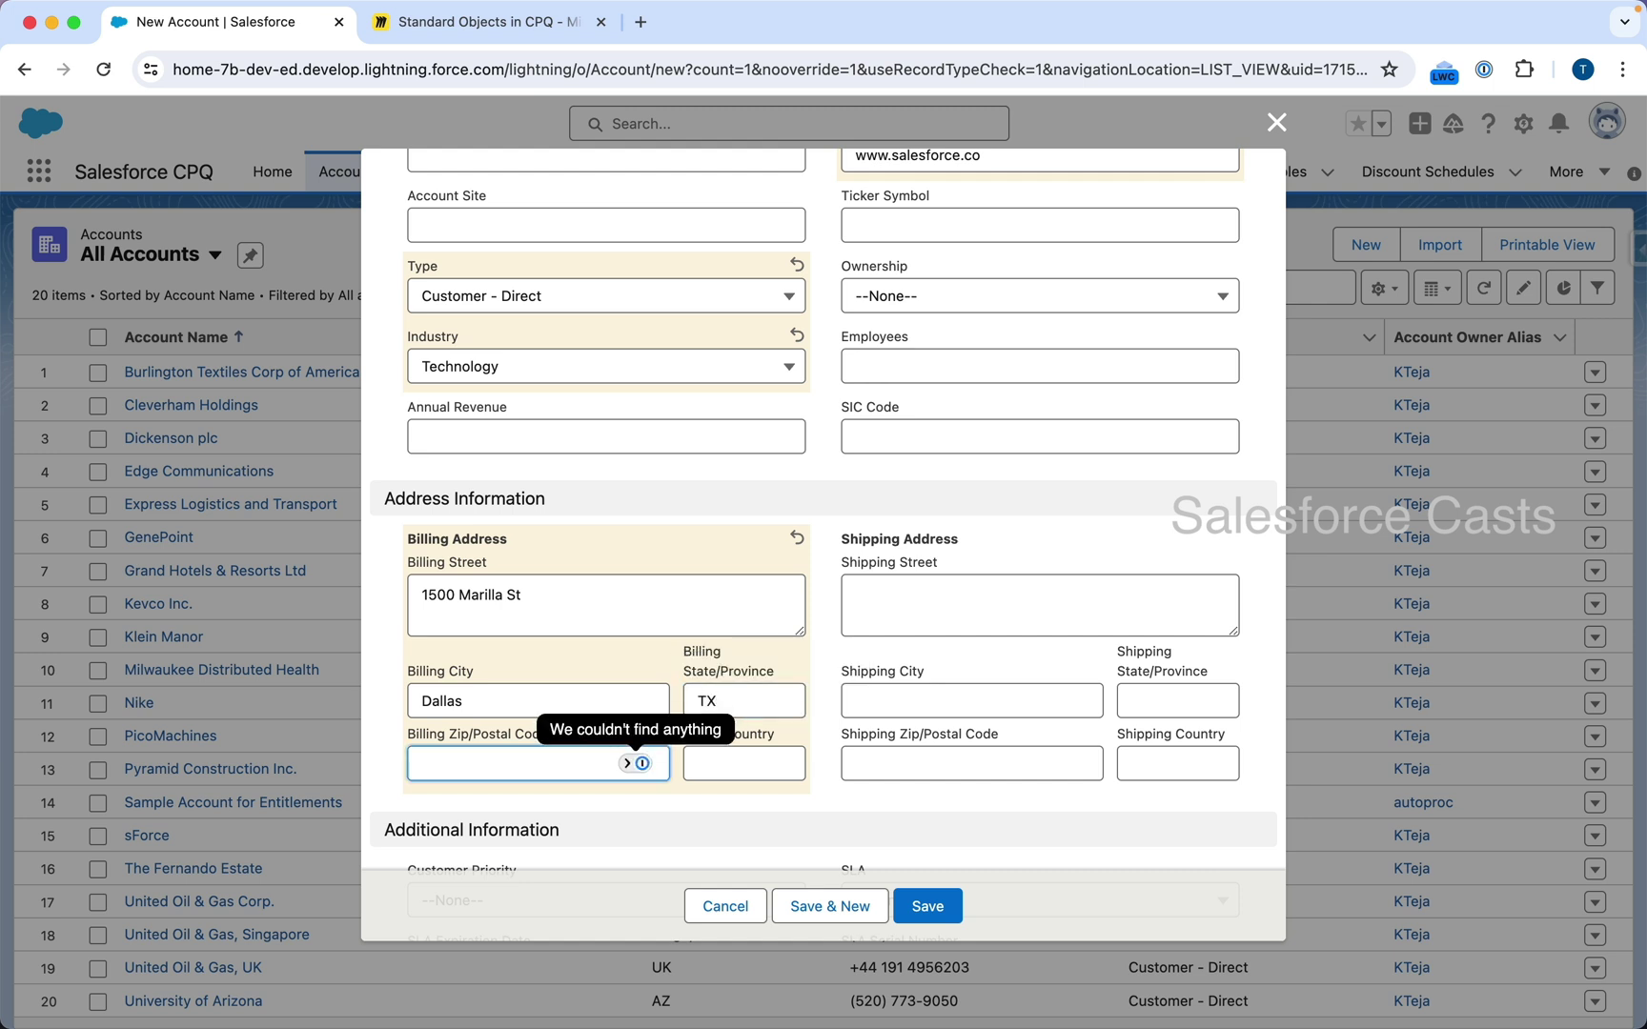
{"action": "type", "text": "7"}
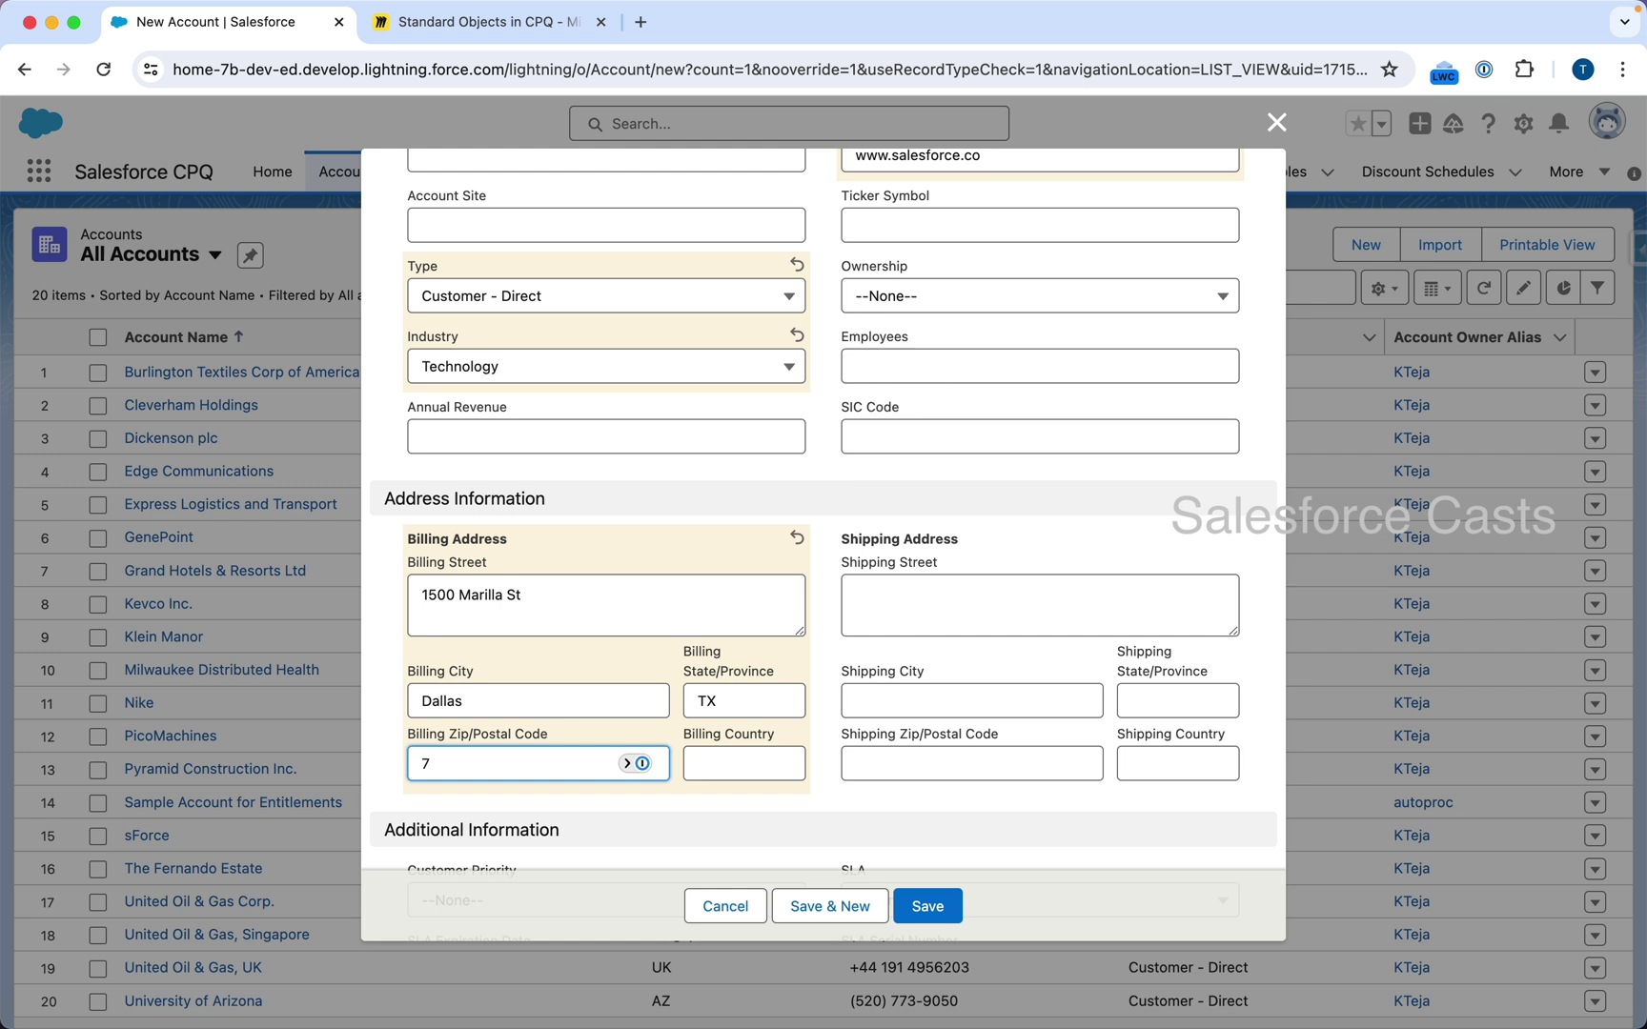
{"action": "type", "text": "5201"}
{"action": "key", "text": "Tab"}
{"action": "type", "text": "USA"}
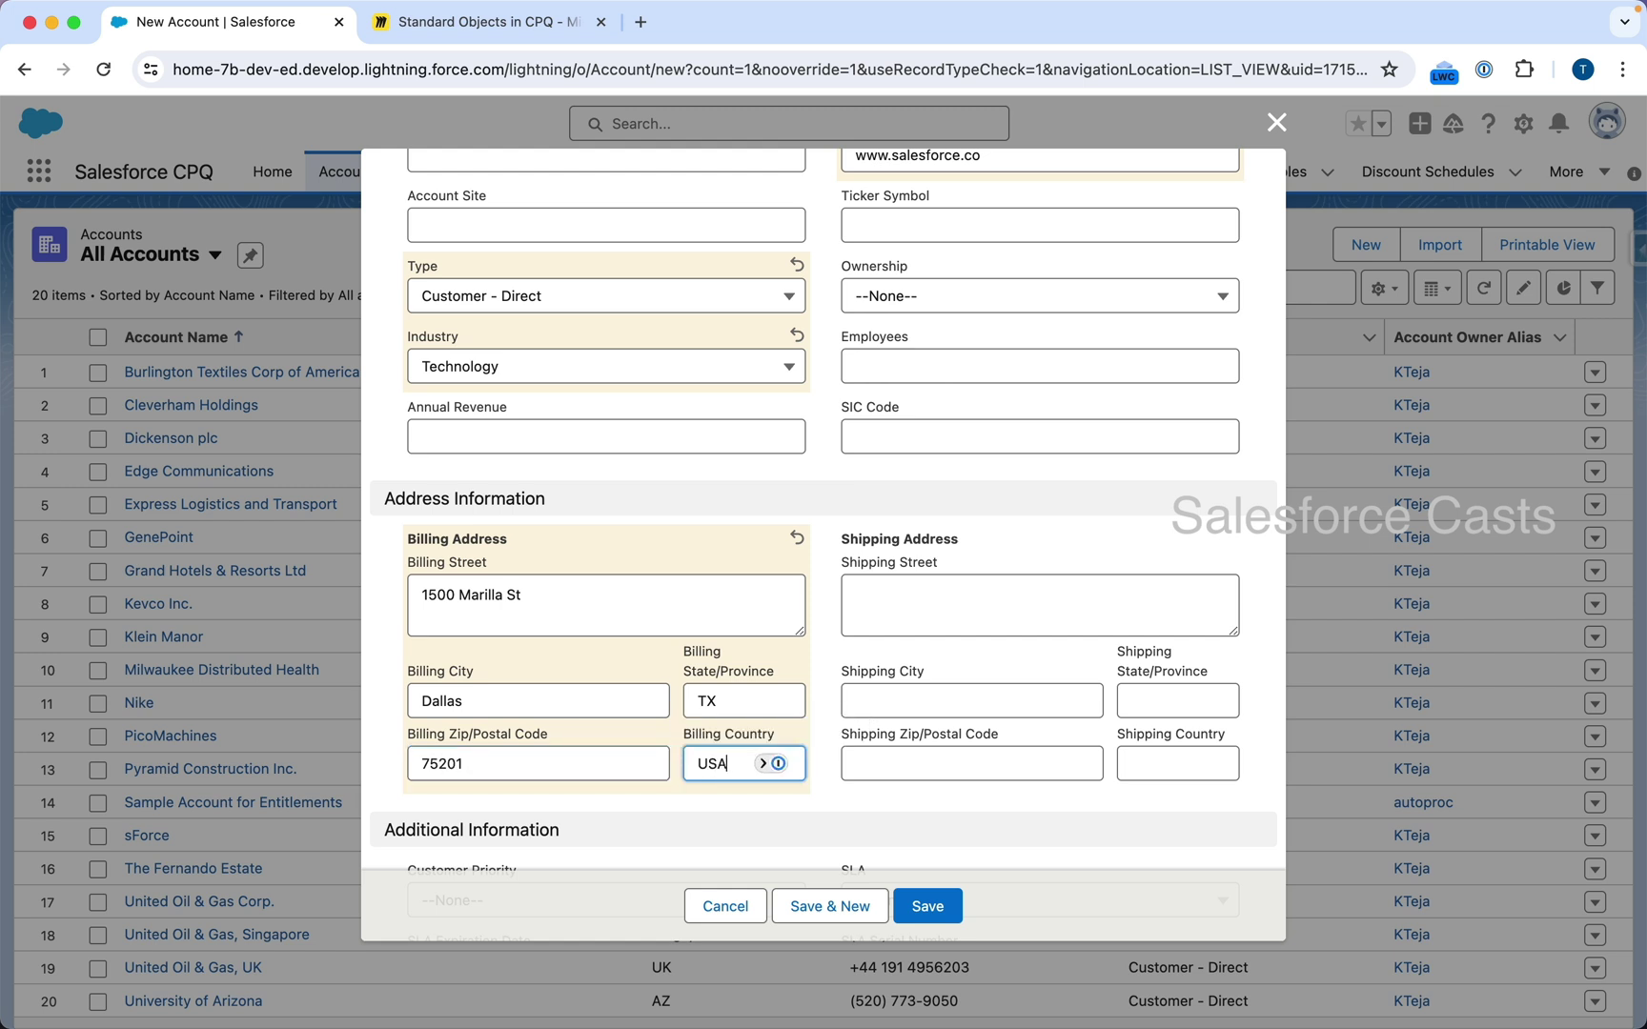
- Copy 1500 Marilla St into shipping street and enter shipping Dallas, TX, 75201
{"action": "left_click", "coordinate": [612, 588]}
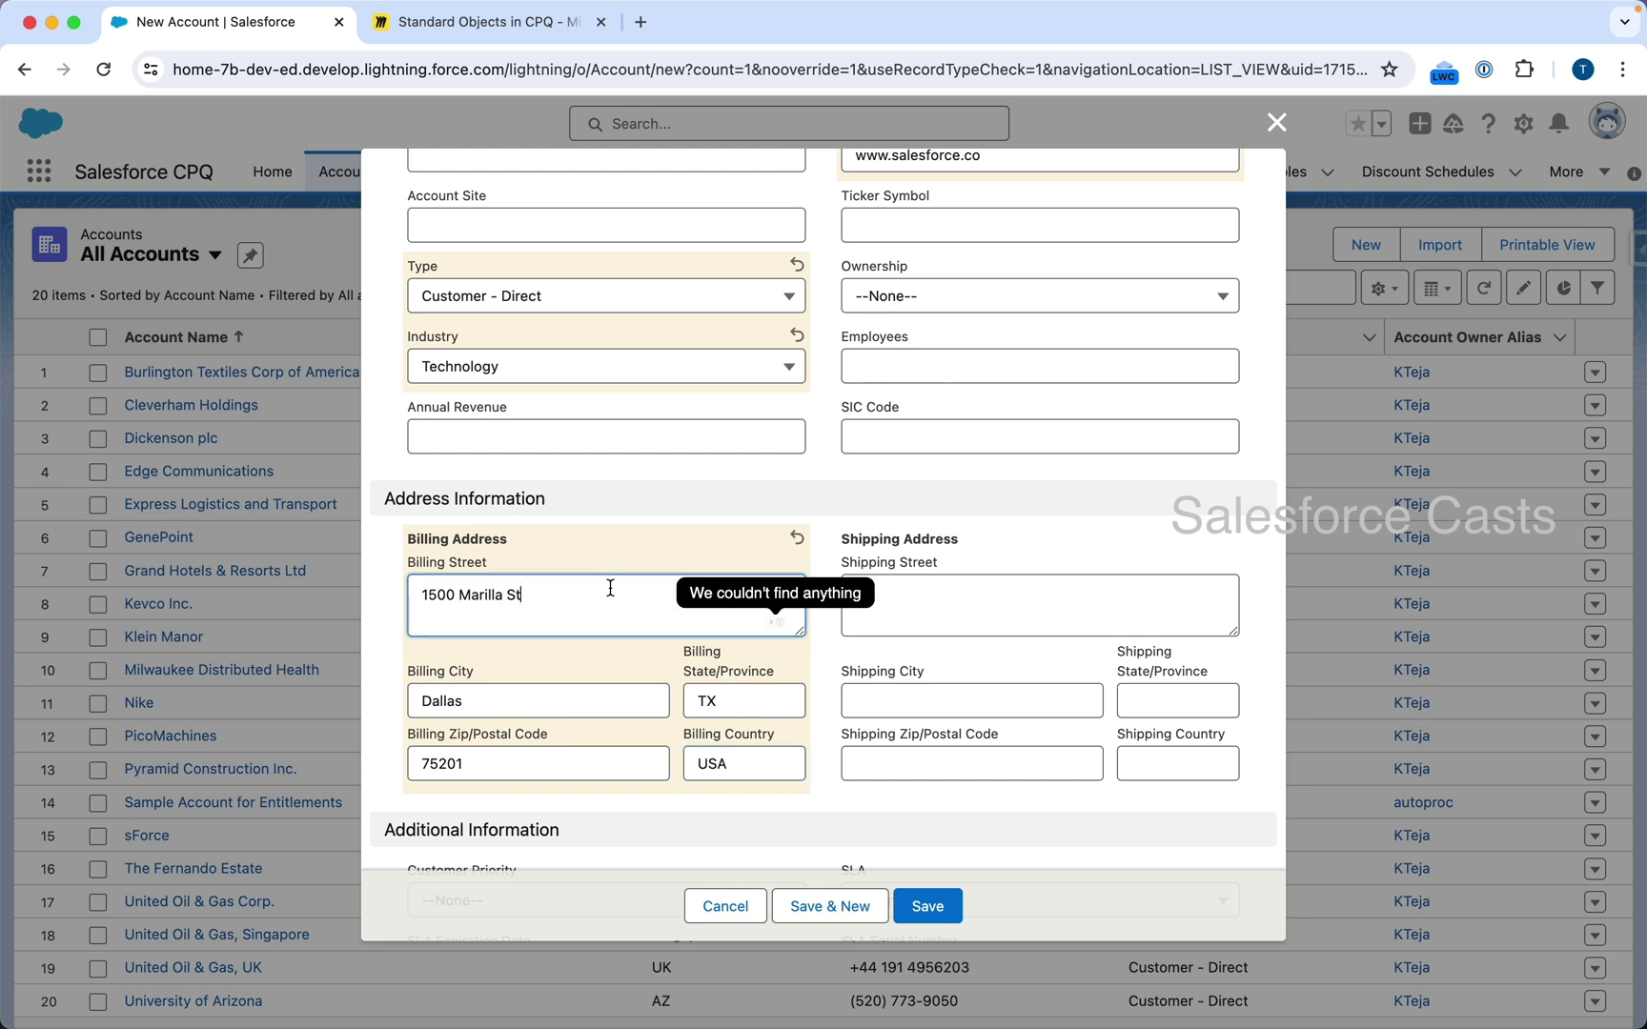
{"action": "key", "text": "super+a"}
{"action": "key", "text": "super+c"}
{"action": "left_click", "coordinate": [966, 598]}
{"action": "key", "text": "super+v"}
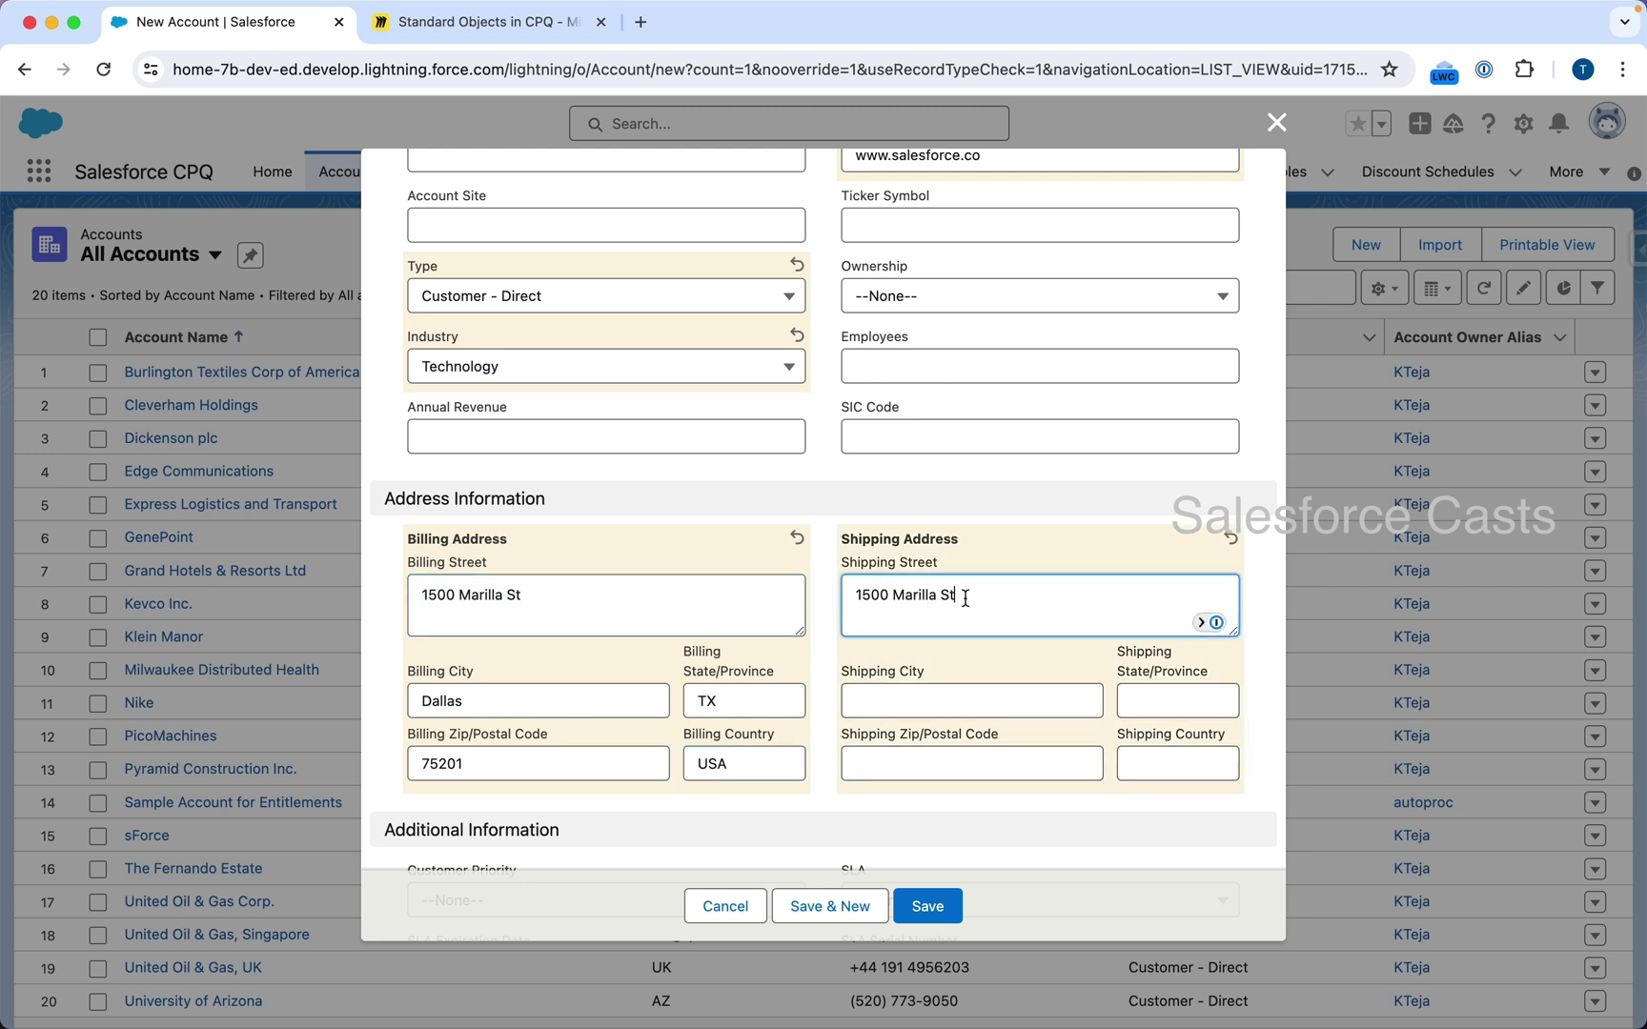
{"action": "left_click", "coordinate": [931, 702]}
{"action": "type", "text": "Dallas"}
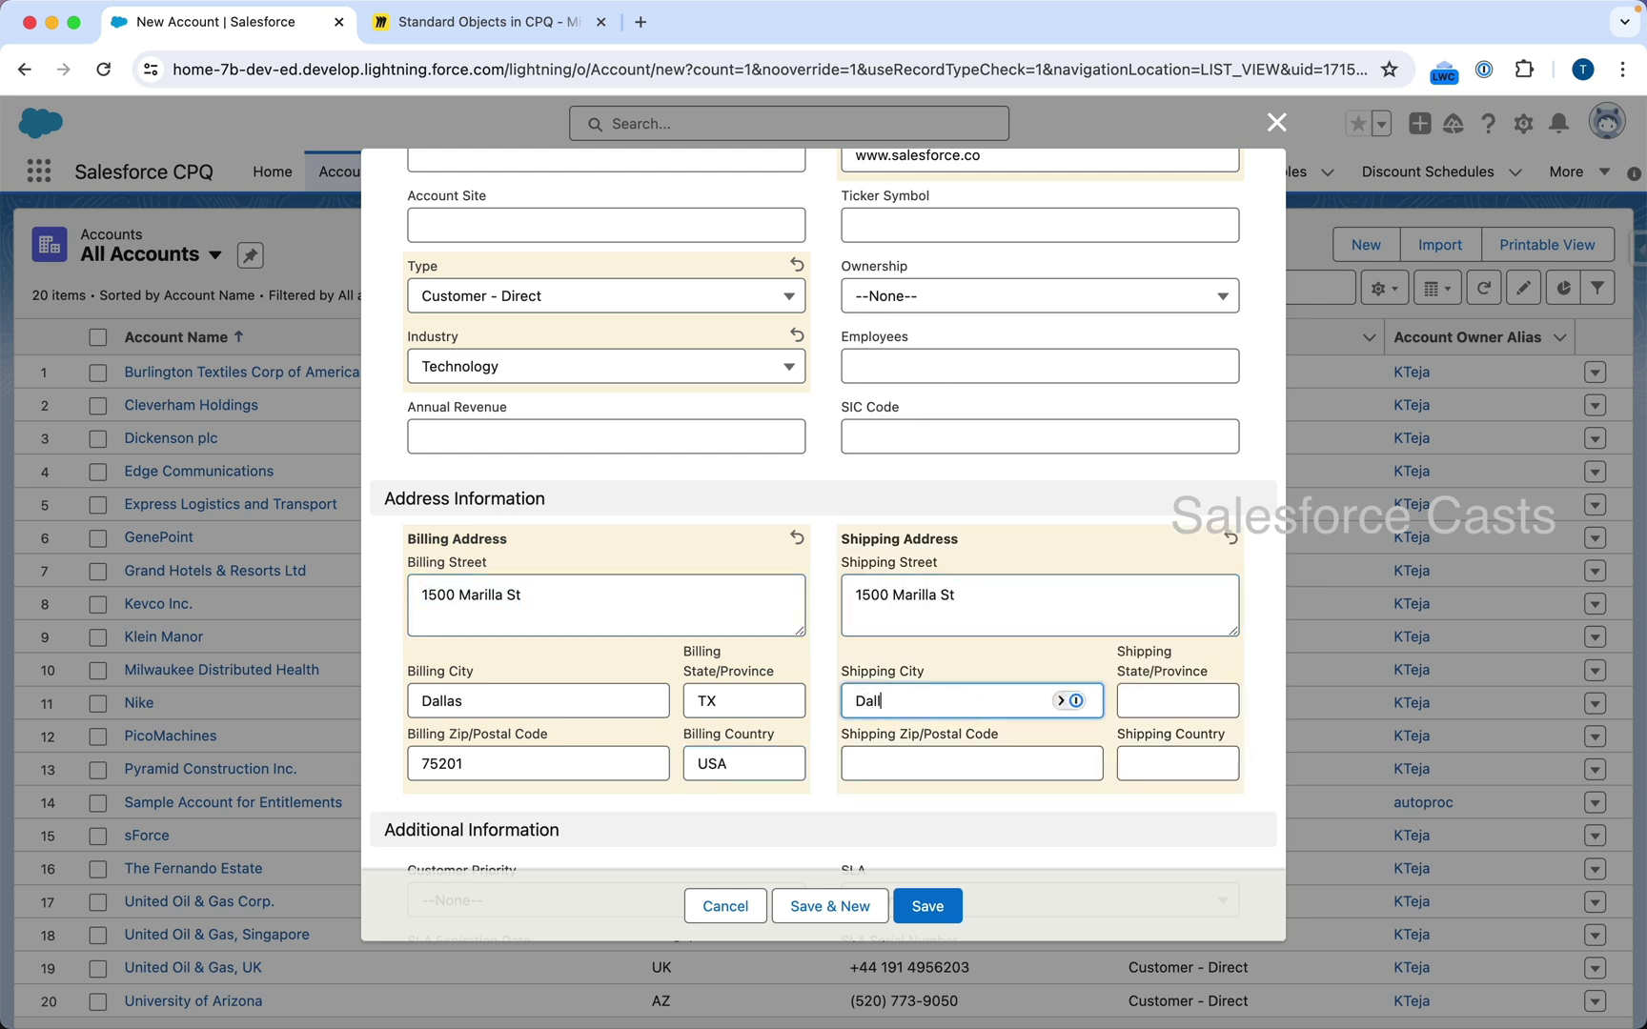
{"action": "left_click", "coordinate": [1186, 707]}
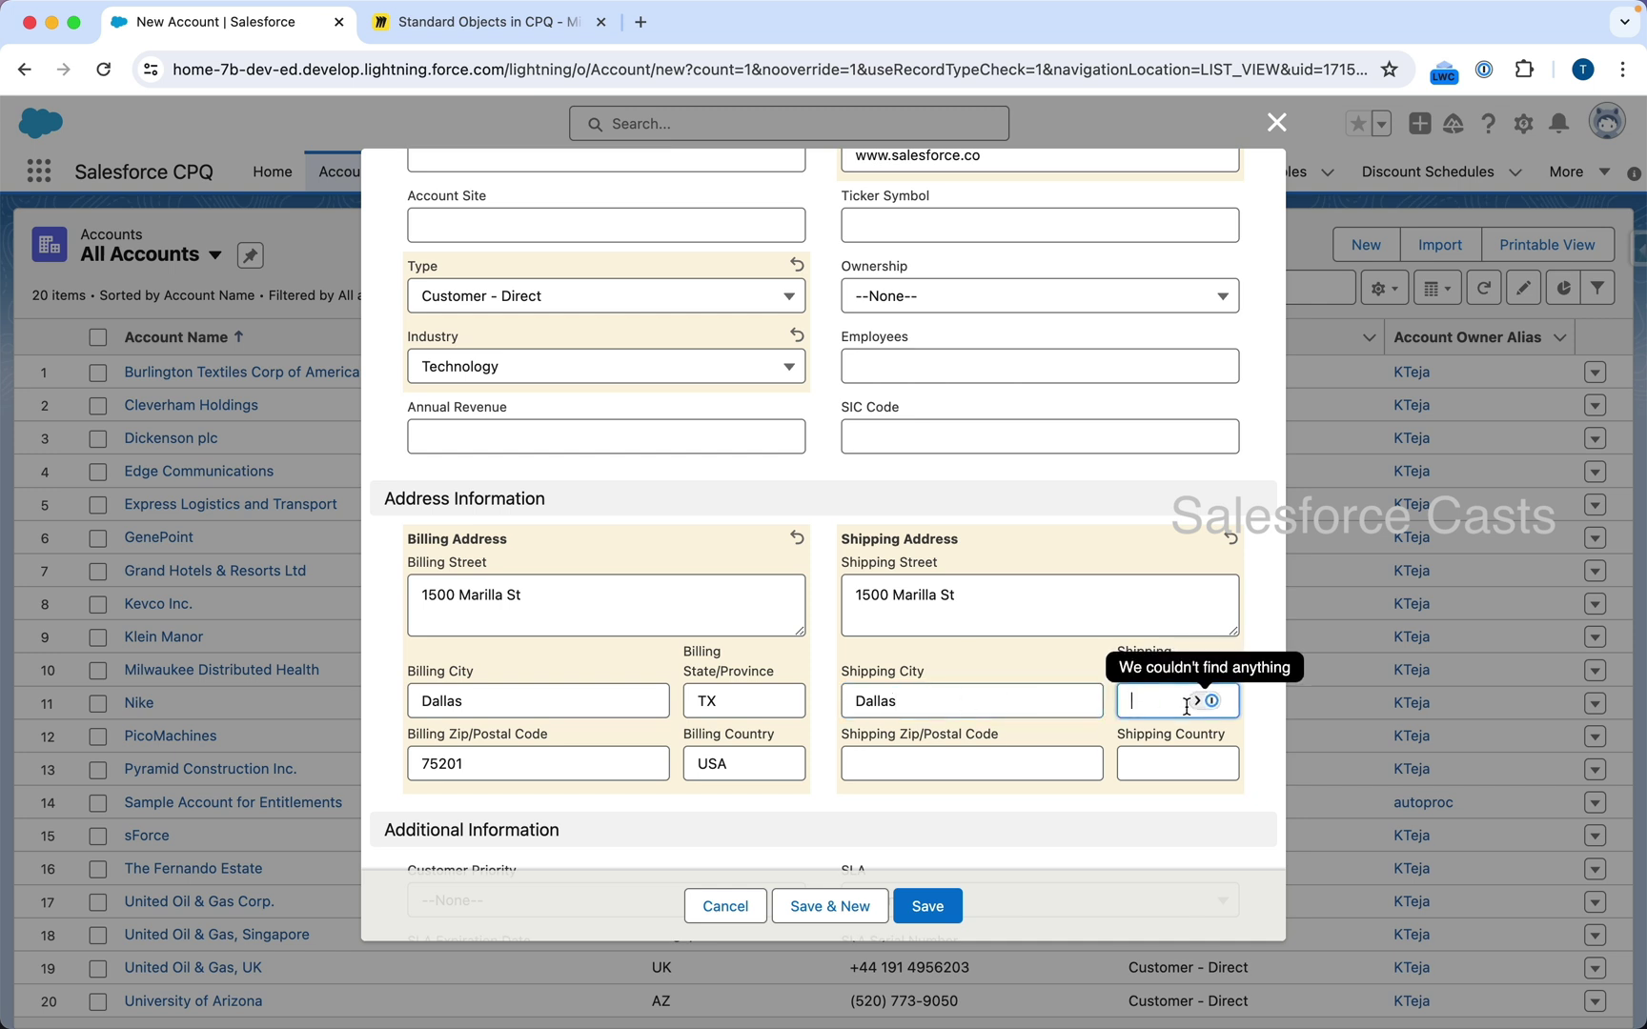
{"action": "type", "text": "TX"}
{"action": "key", "text": "Tab"}
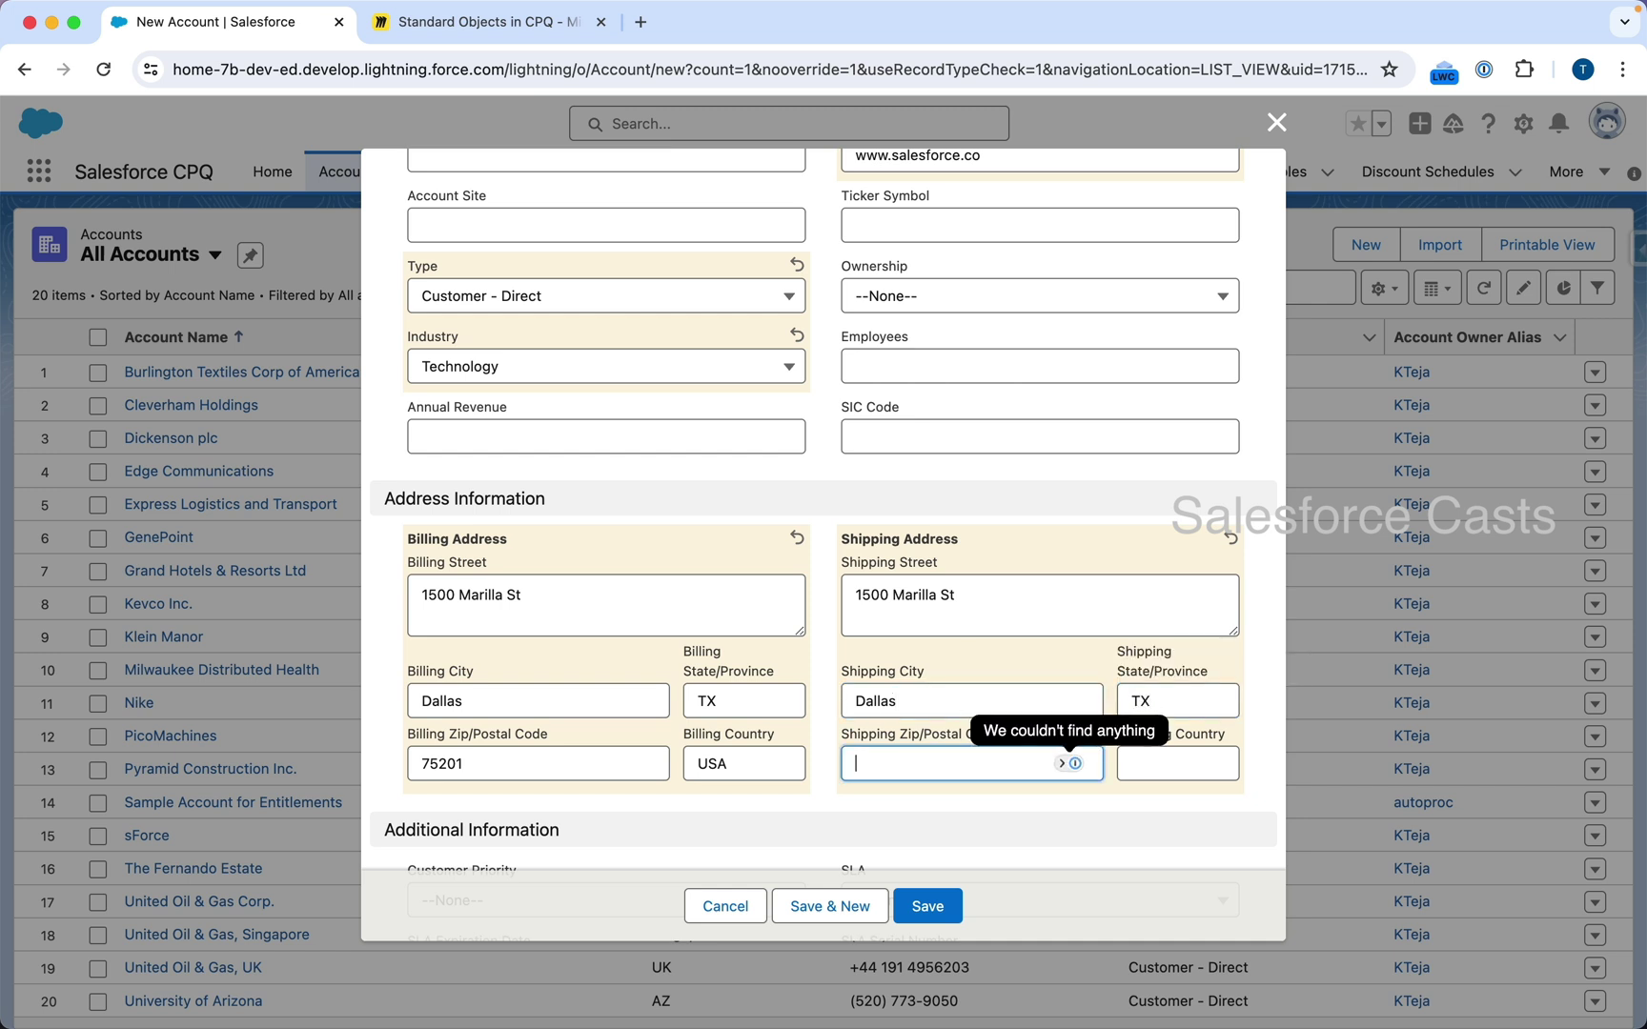
{"action": "type", "text": "75201"}
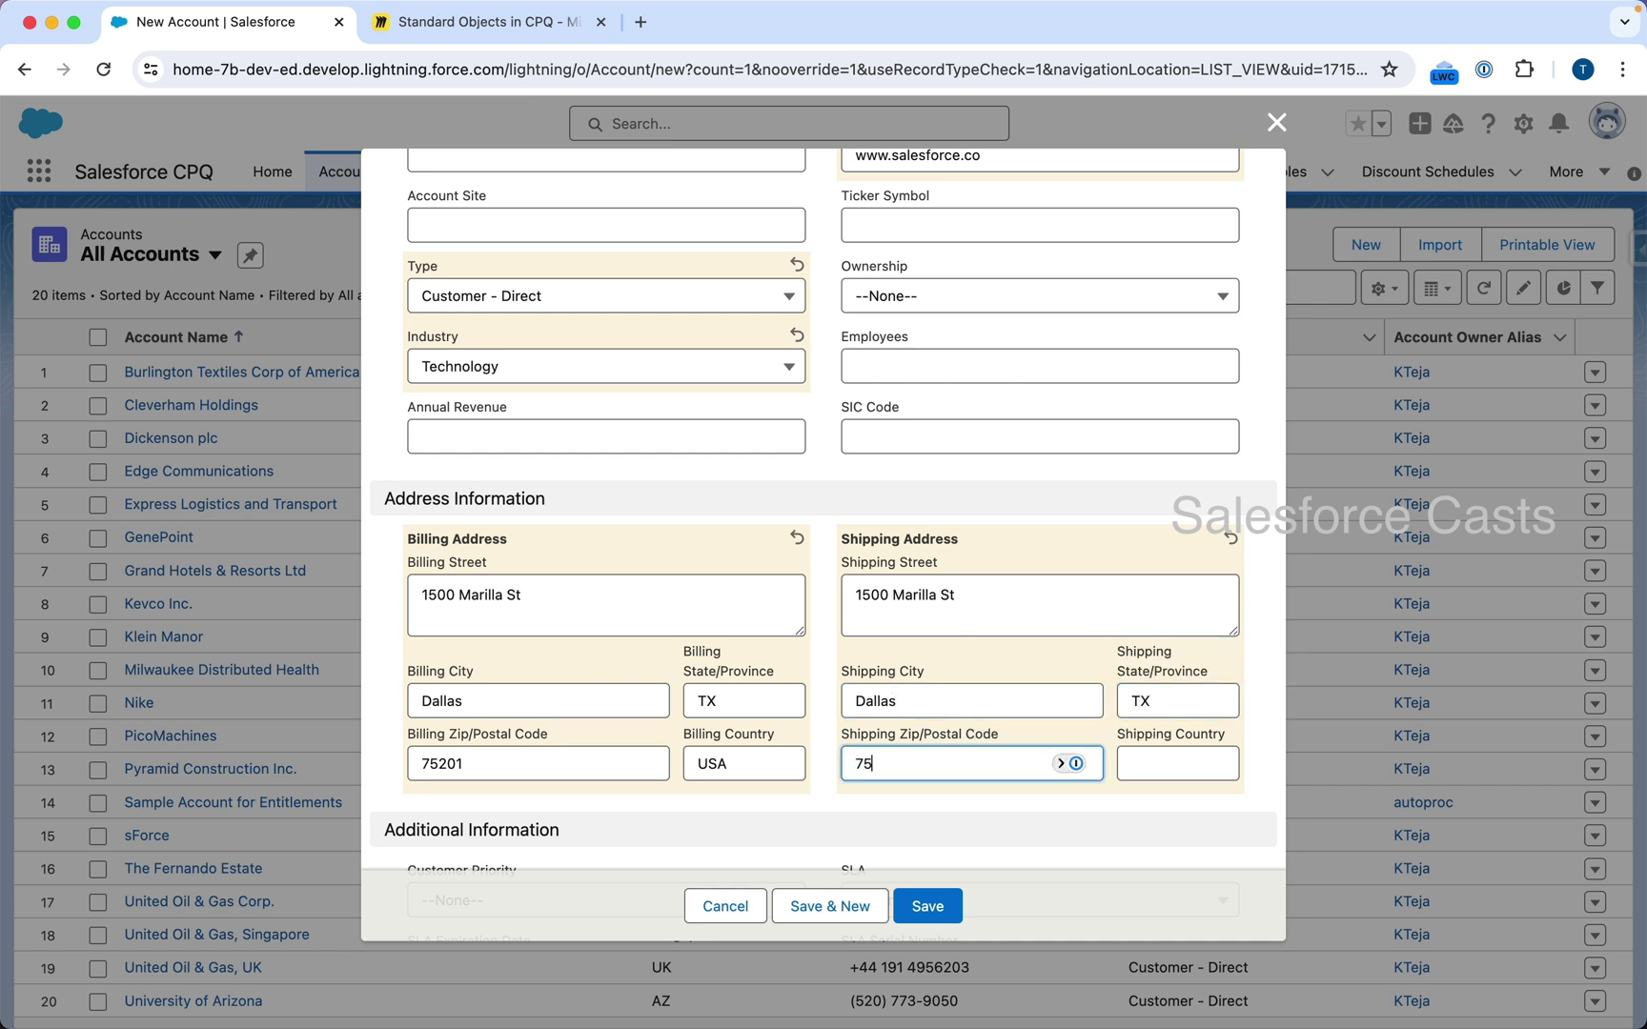
{"action": "left_click", "coordinate": [1154, 762]}
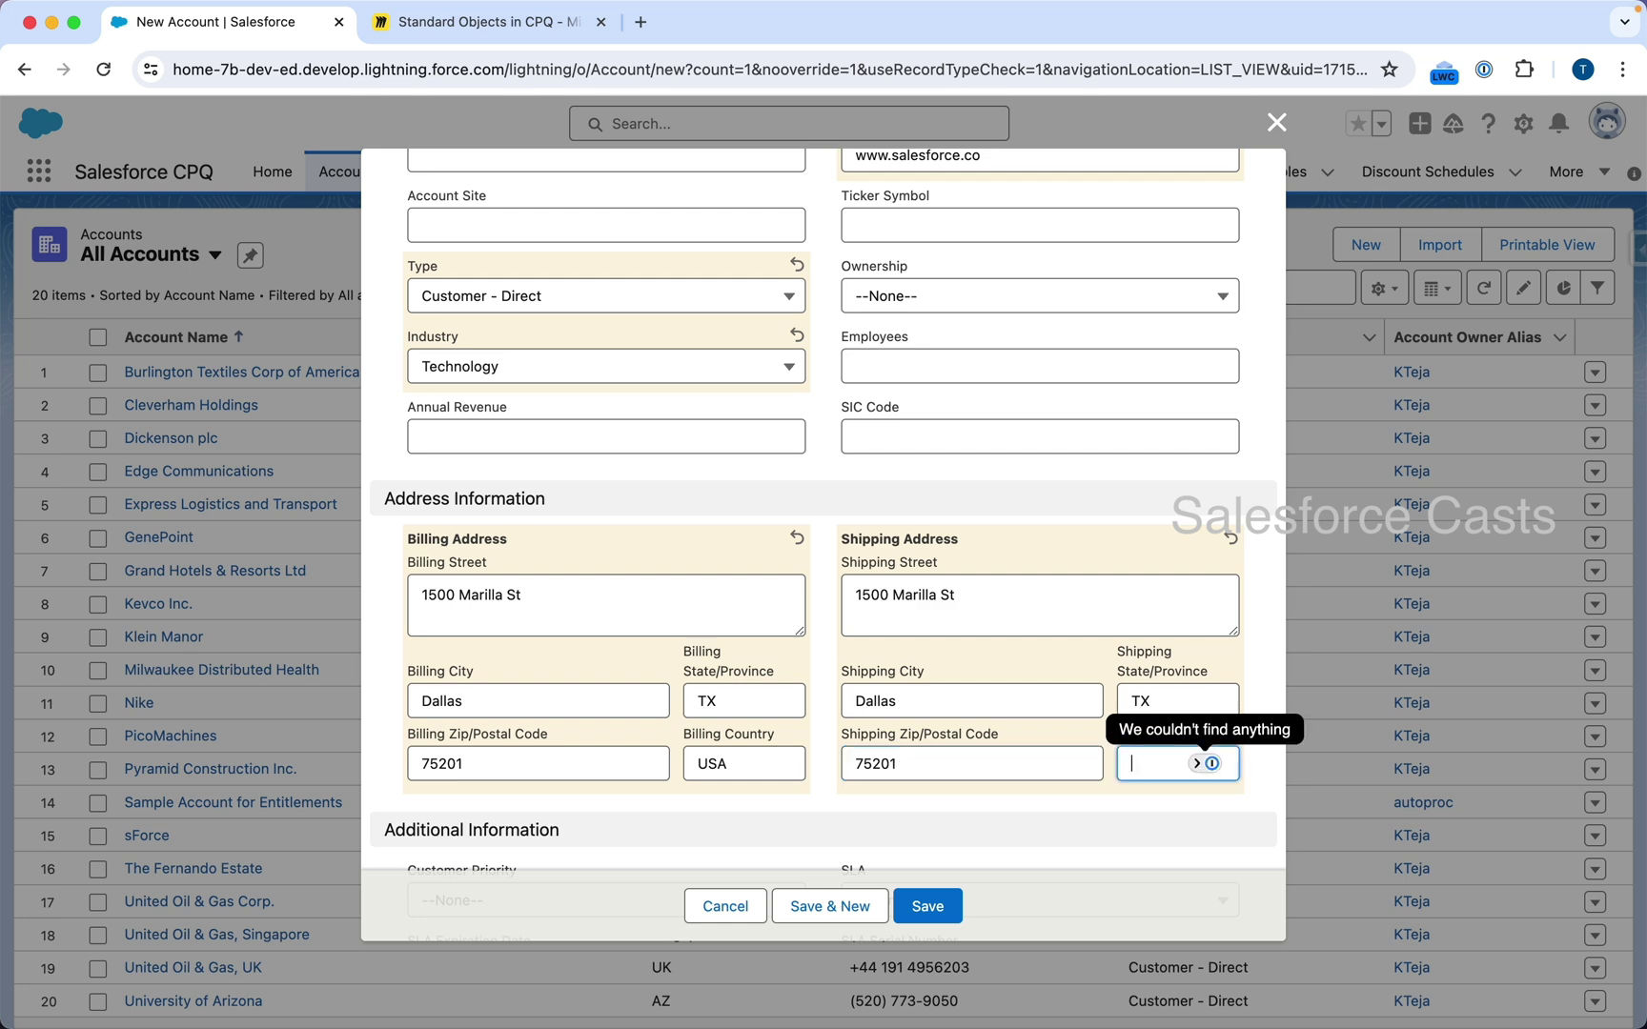
- Enter USA as shipping country, save the Salesforce Inc account, then view the Miro diagram
{"action": "type", "text": "USA"}
{"action": "scroll", "coordinate": [1052, 634], "scroll_direction": "down", "scroll_amount": 8}
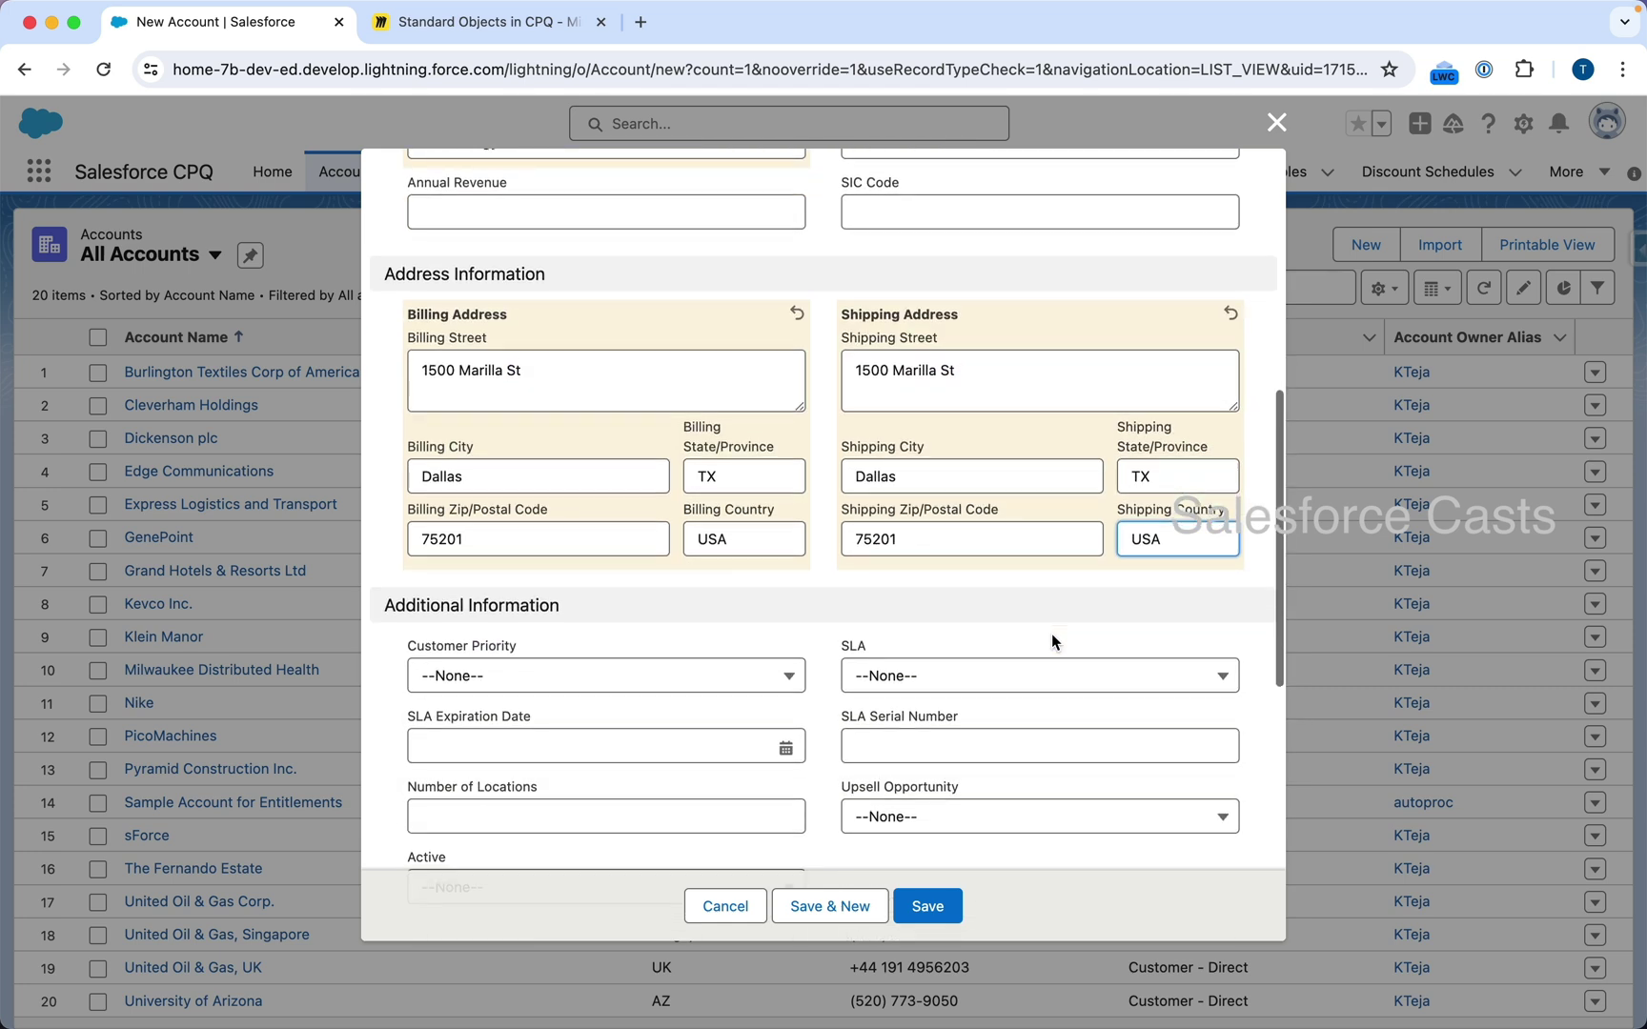
{"action": "scroll", "coordinate": [1053, 643], "scroll_direction": "down", "scroll_amount": 3}
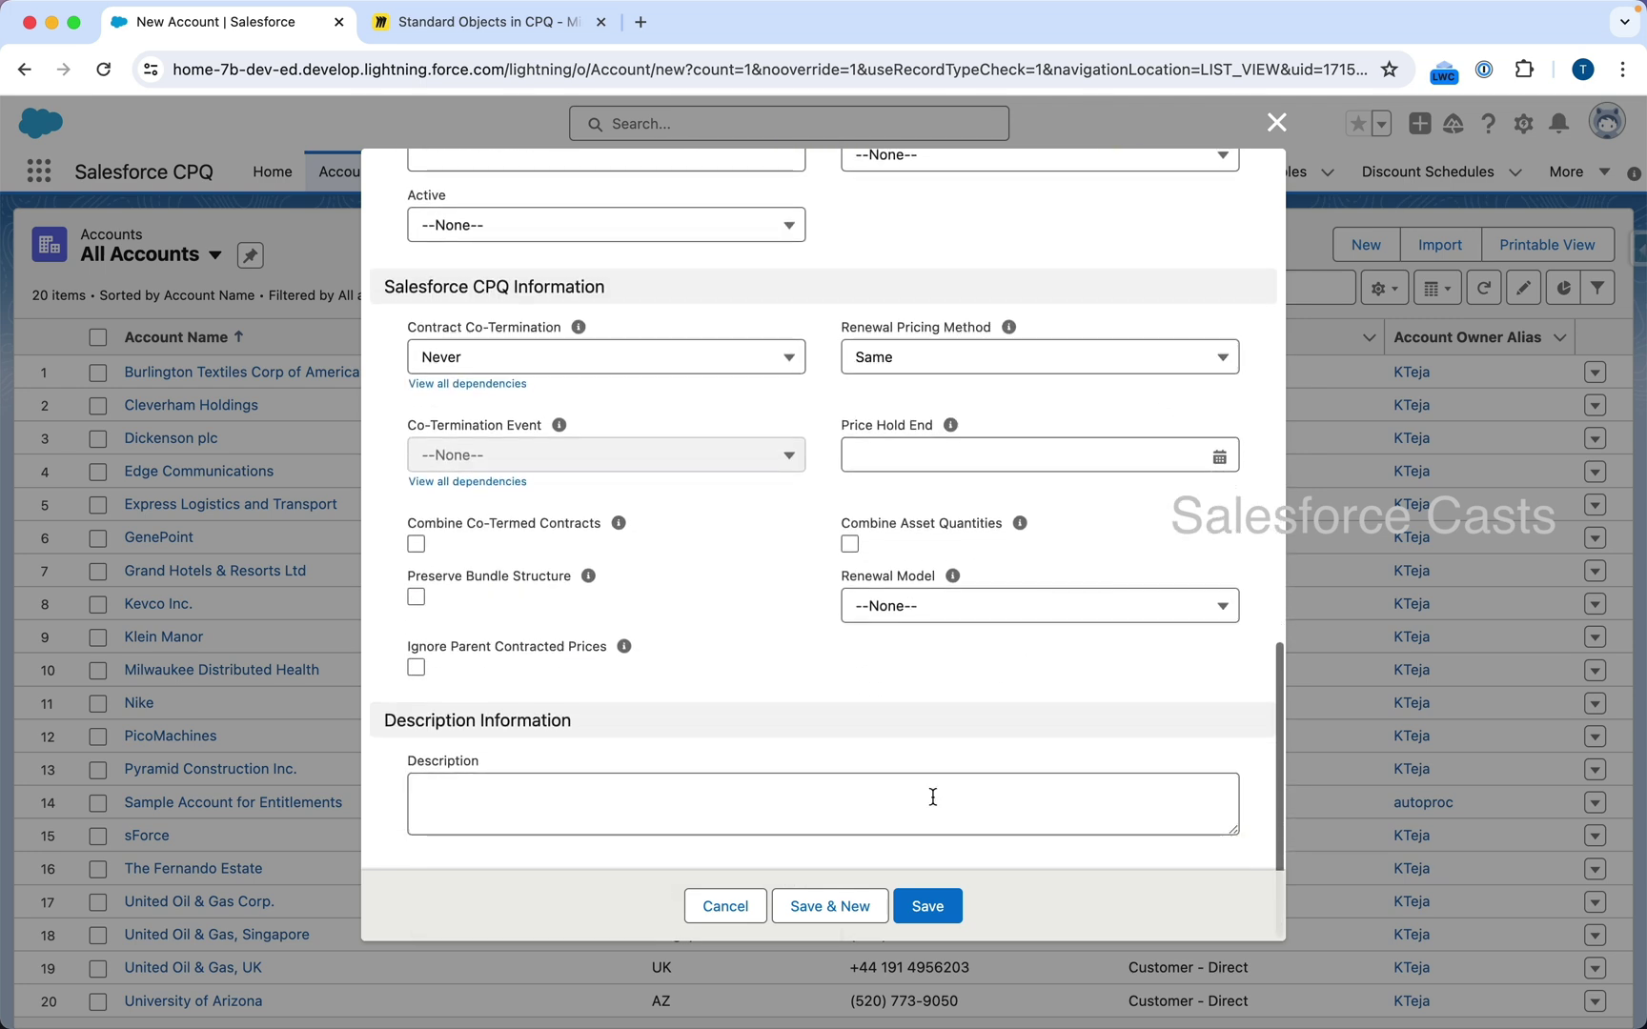
{"action": "left_click", "coordinate": [930, 904]}
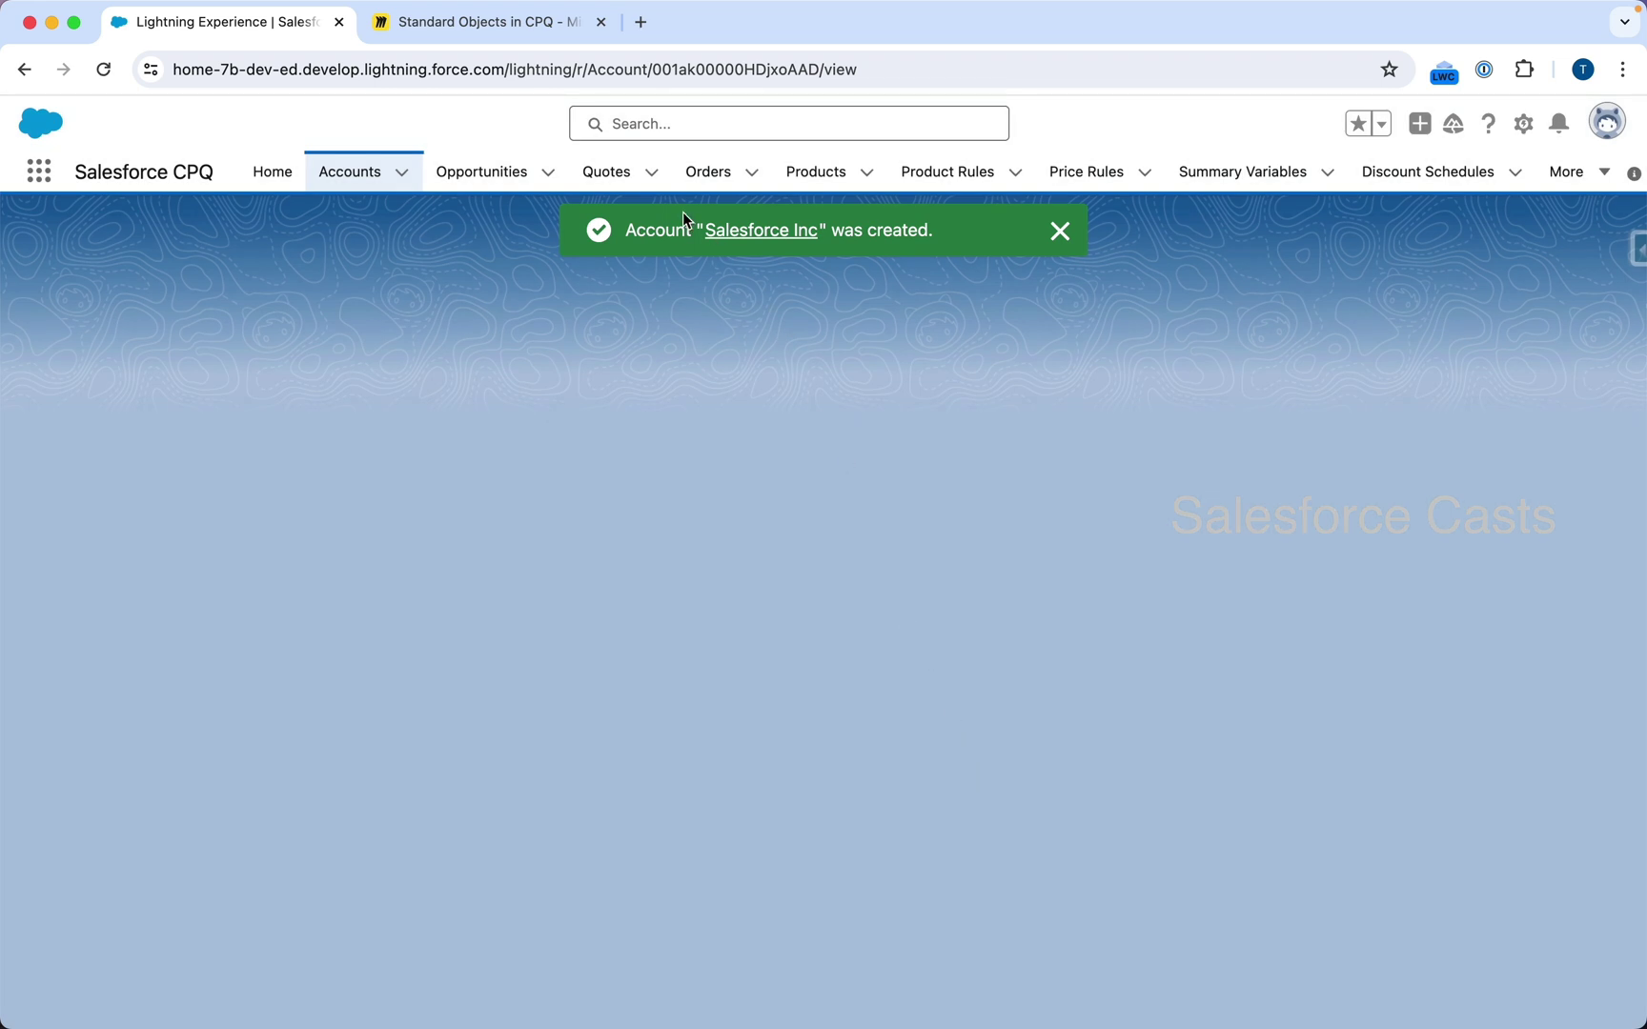
{"action": "left_click", "coordinate": [538, 33]}
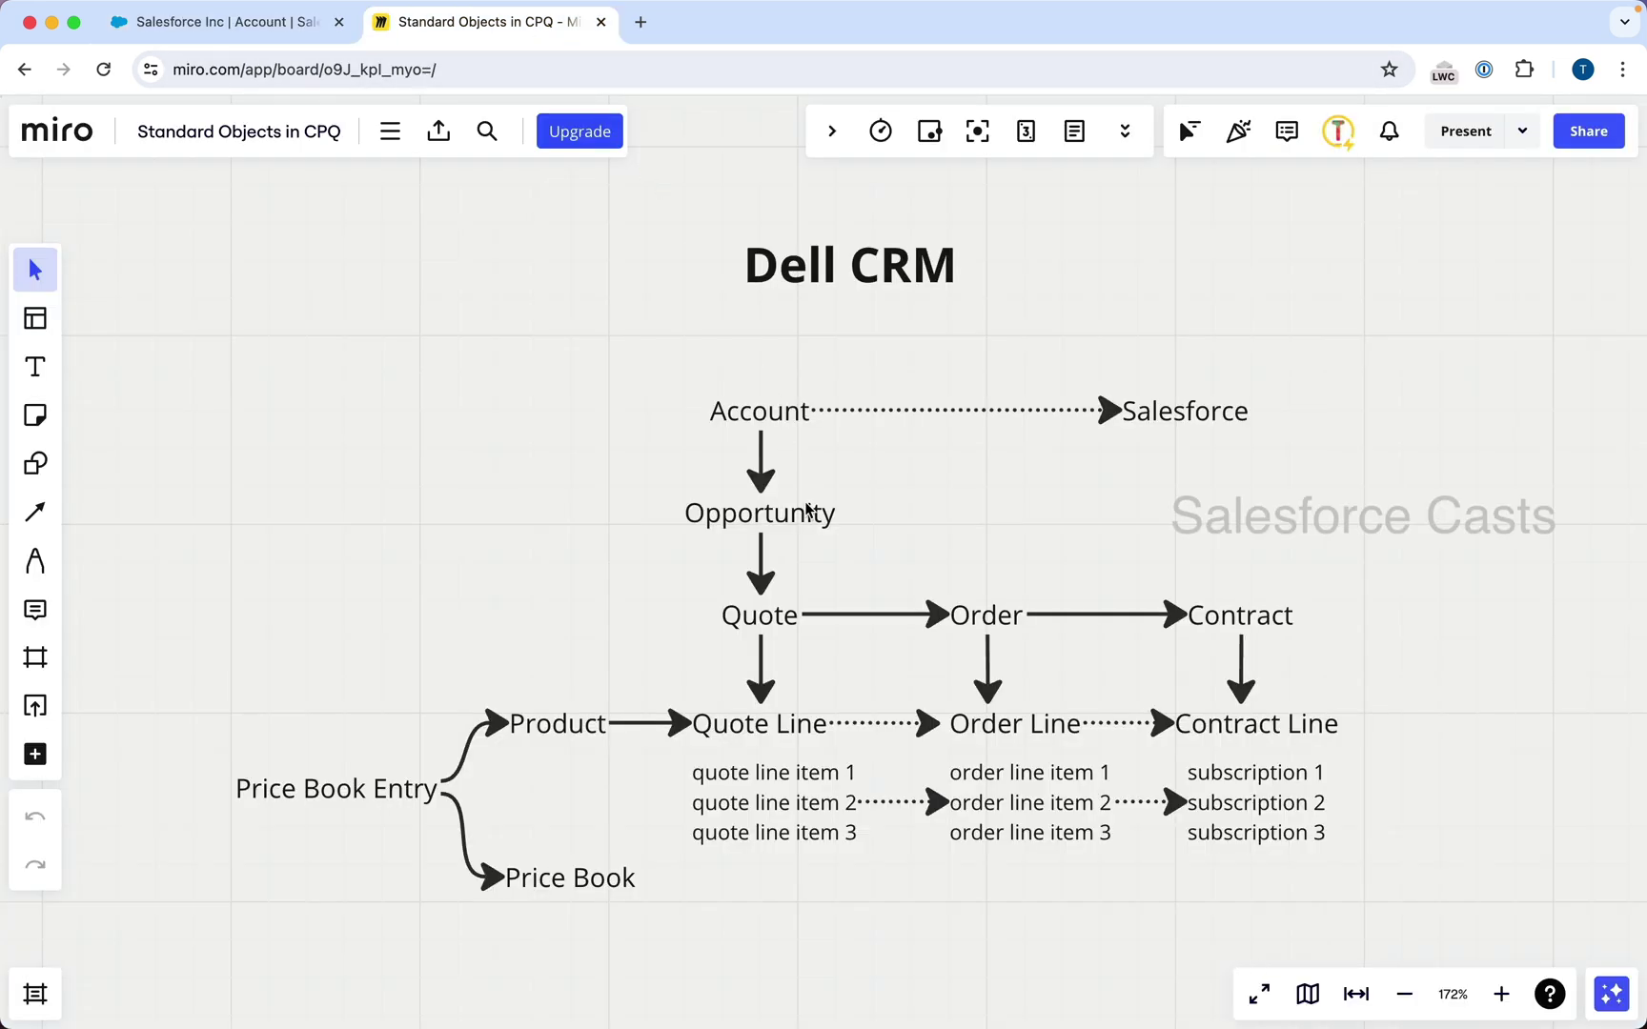
- Back on the Salesforce Inc account, start a New Opportunity from the Opportunities quick link
{"action": "left_click", "coordinate": [276, 28]}
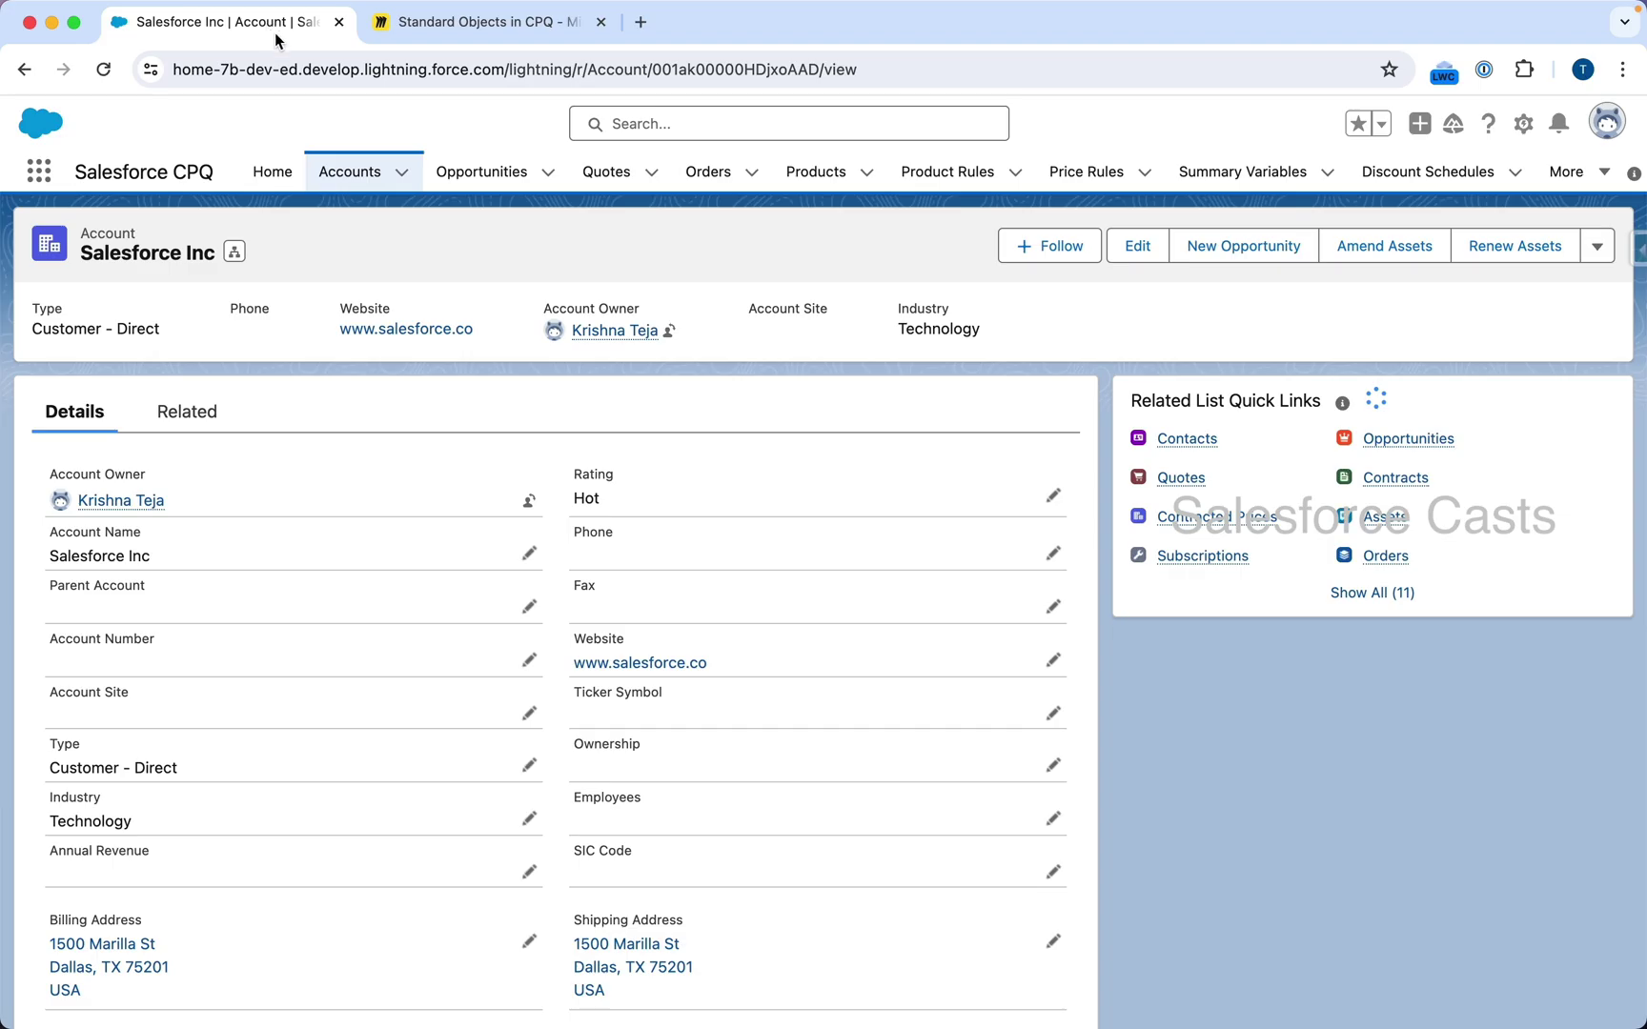
{"action": "key", "text": "super+shift+4"}
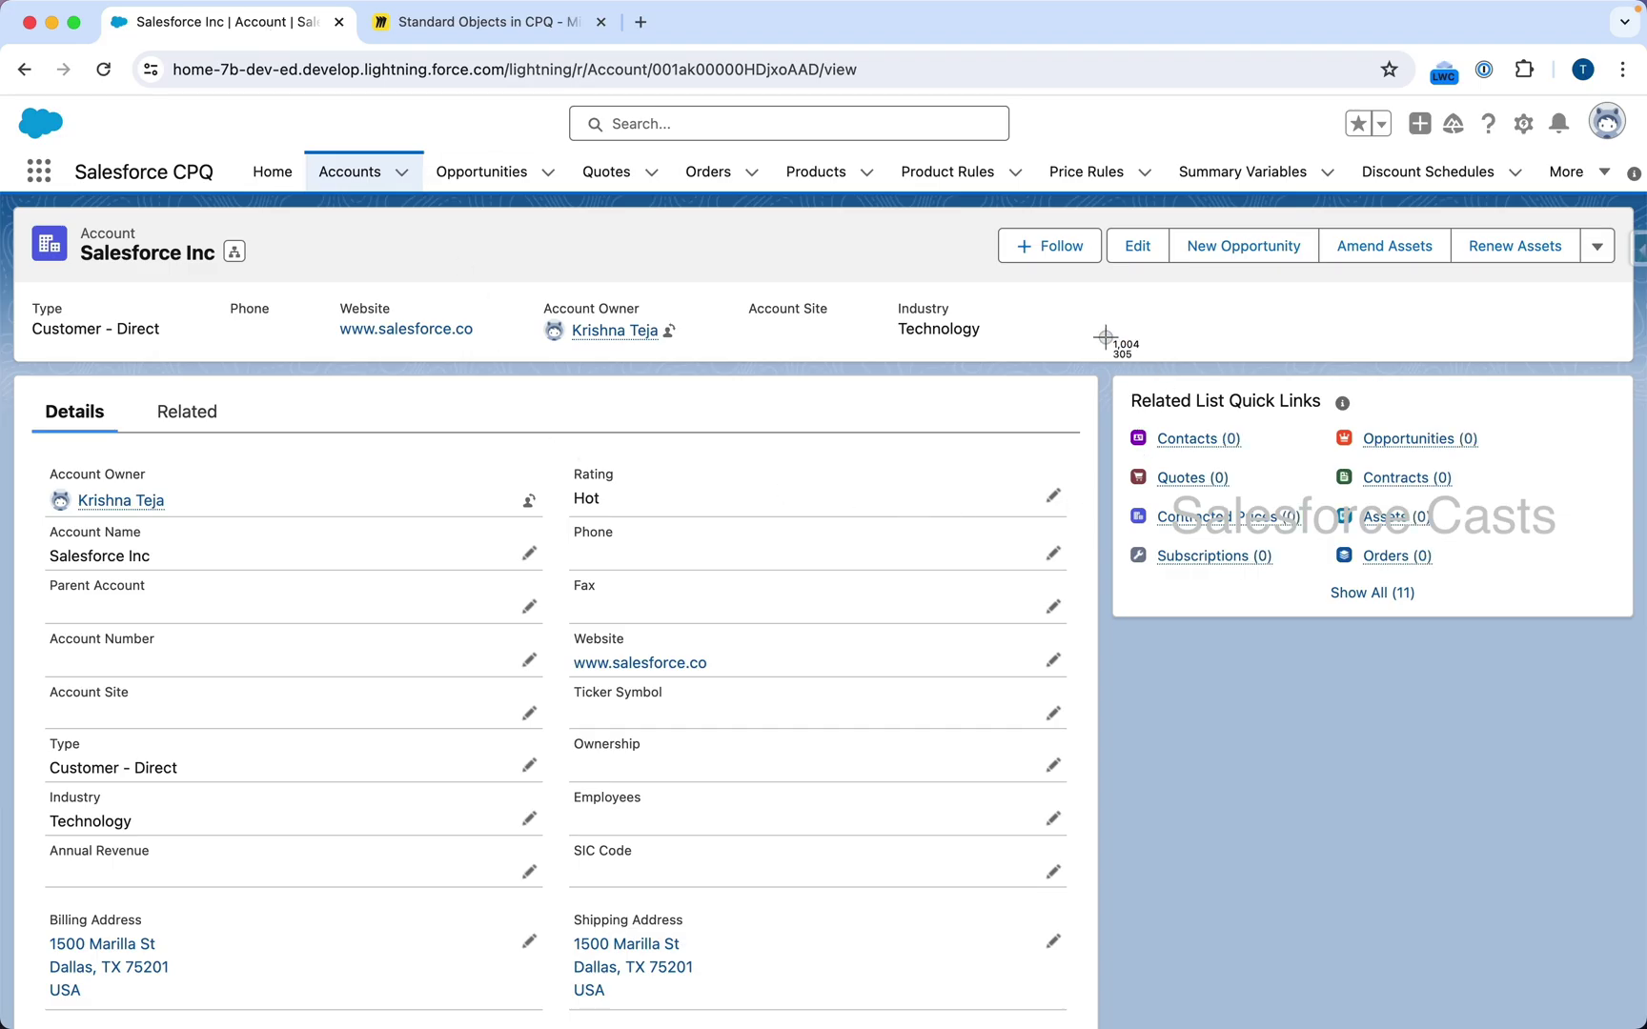
{"action": "left_click_drag", "start_coordinate": [1106, 337], "coordinate": [1485, 648]}
{"action": "mouse_move", "coordinate": [1432, 444]}
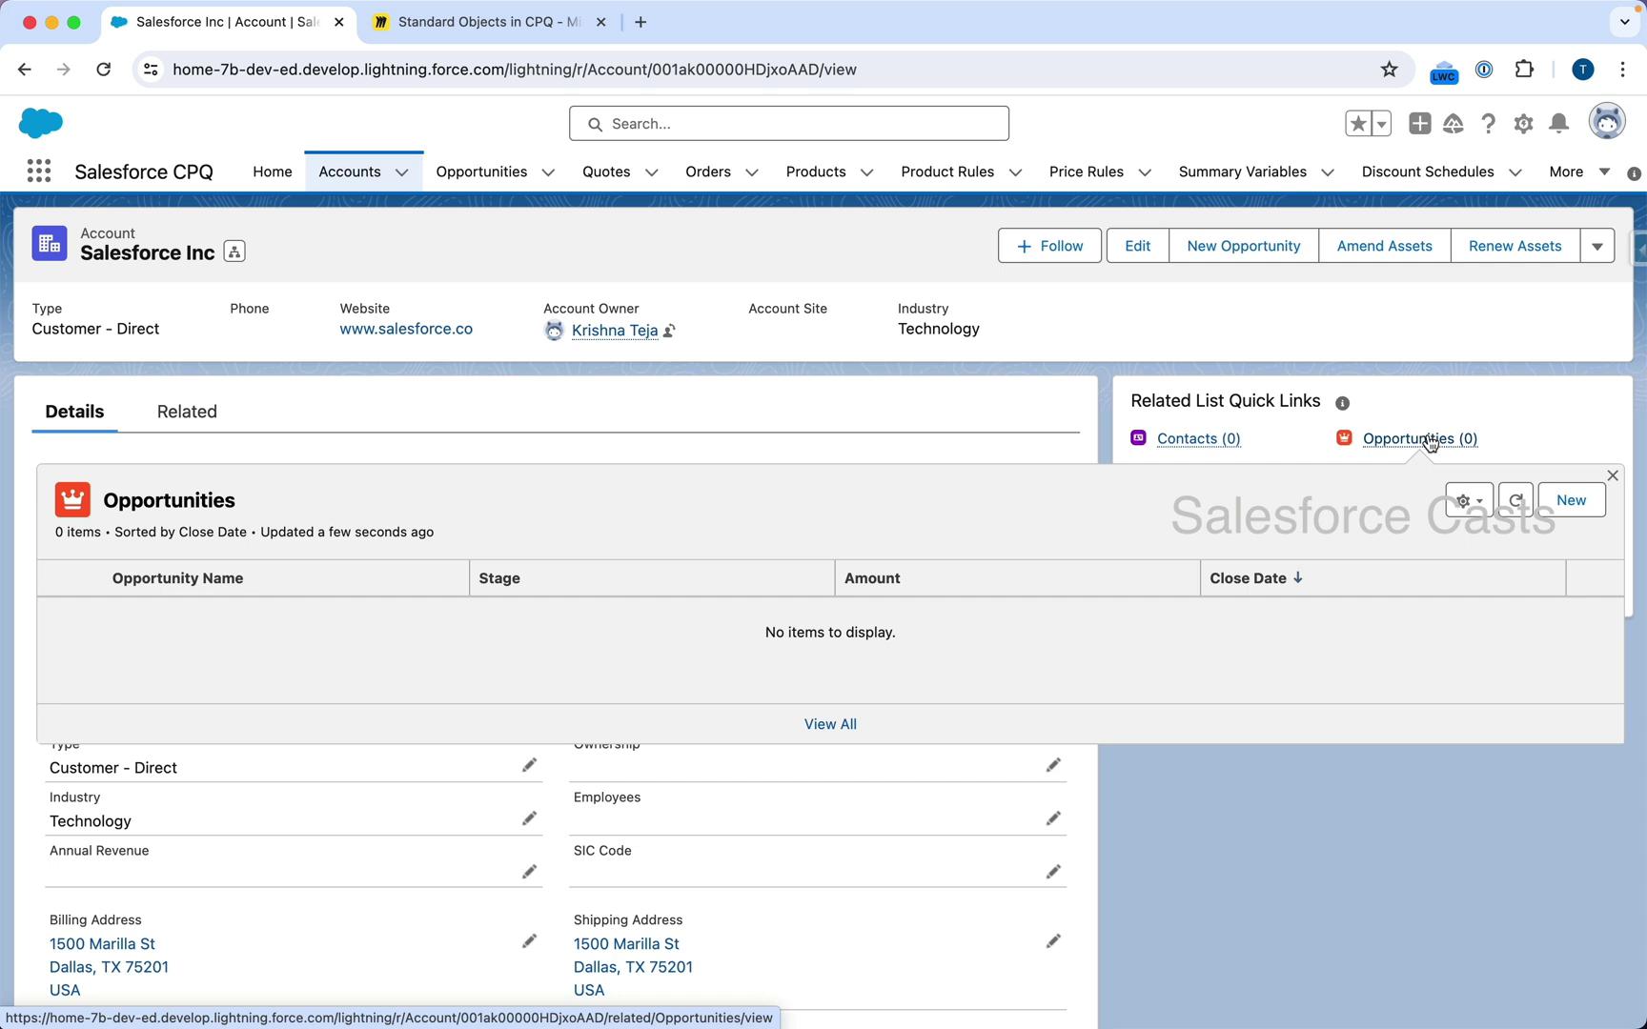
{"action": "key", "text": "super+shift+4"}
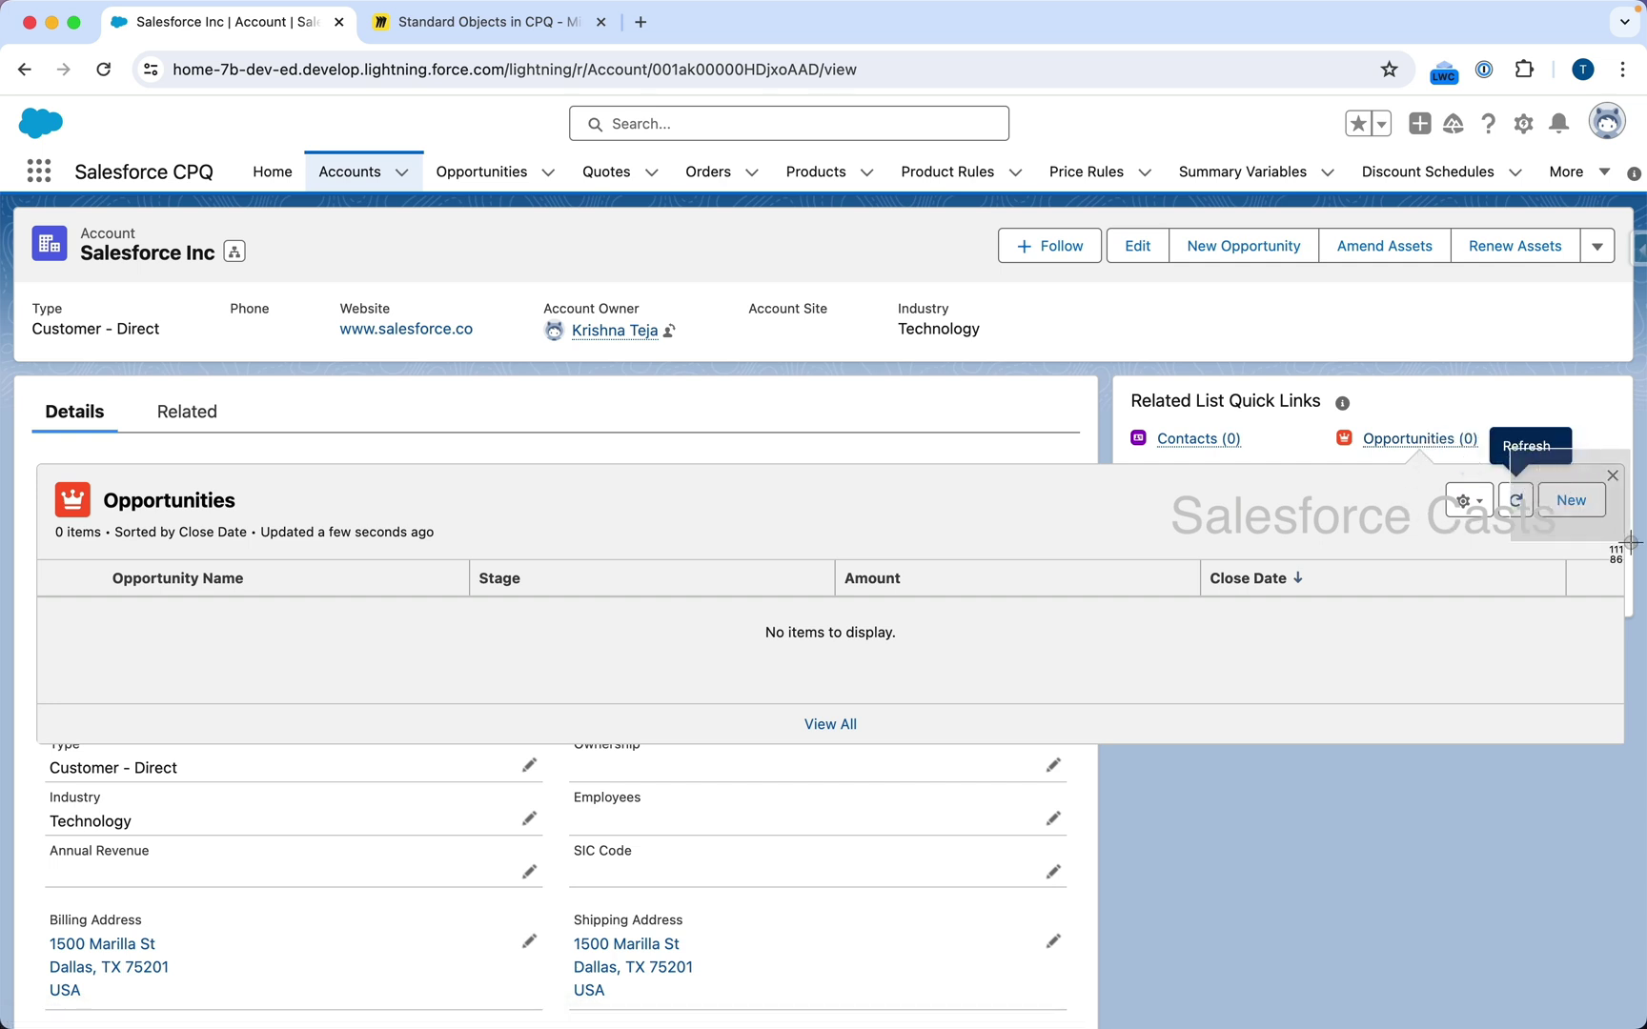
{"action": "key", "text": "Escape"}
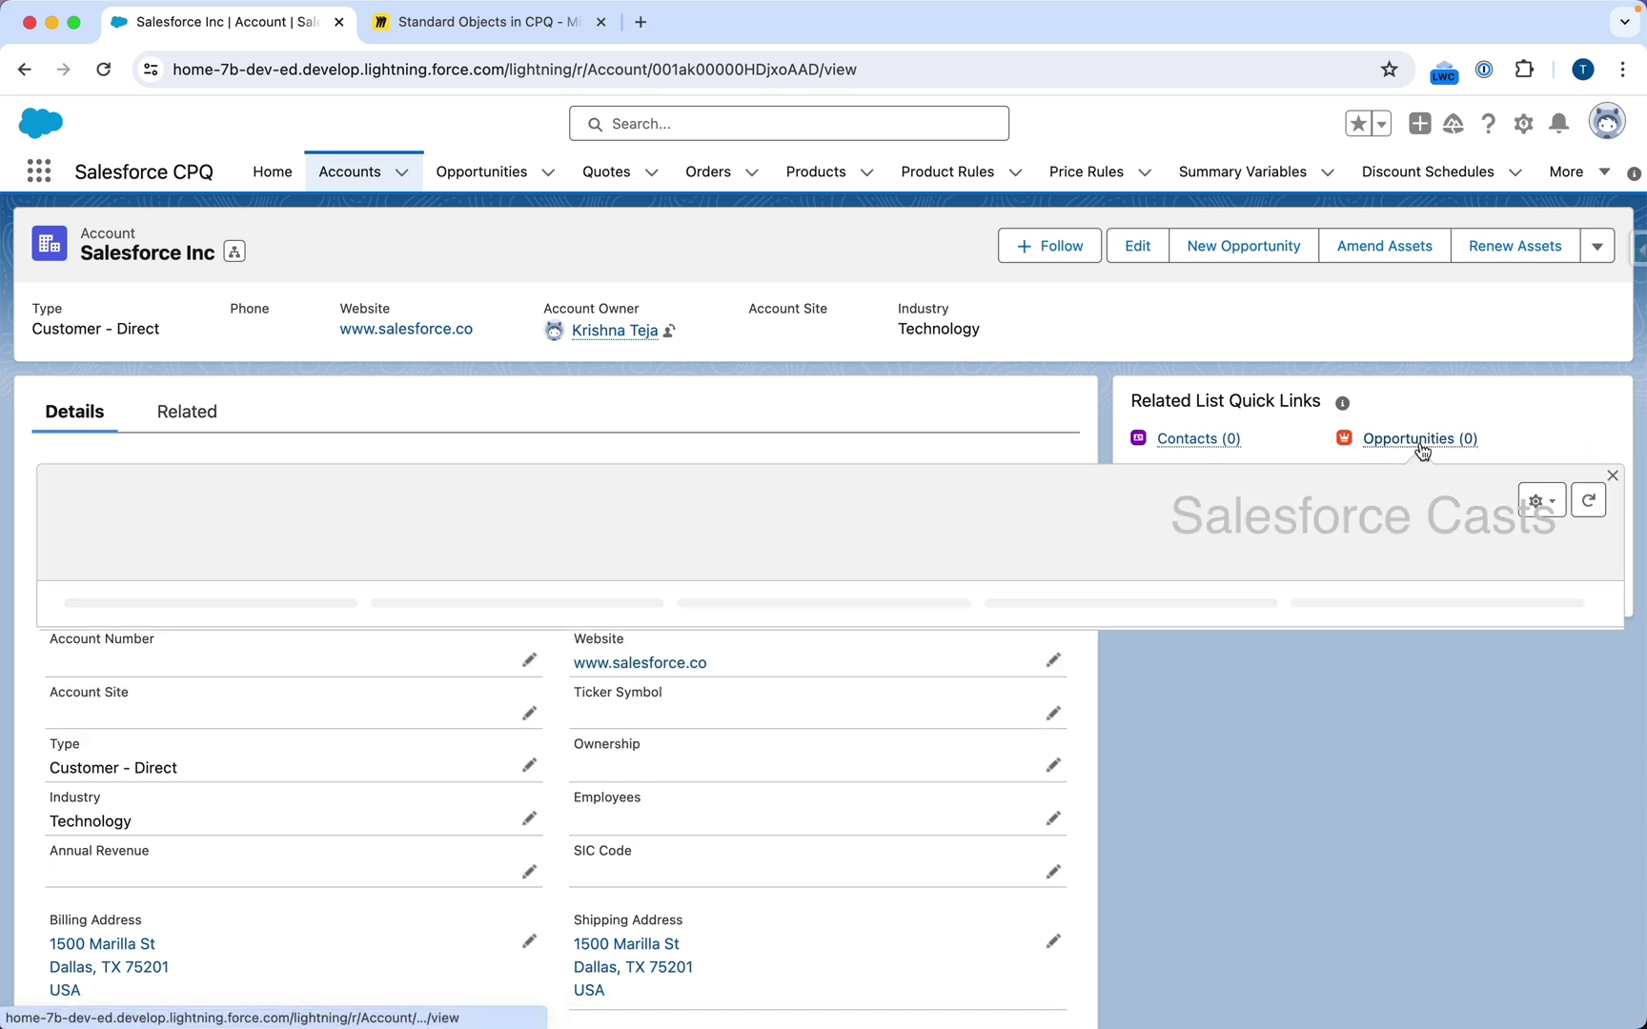
{"action": "left_click", "coordinate": [1582, 500]}
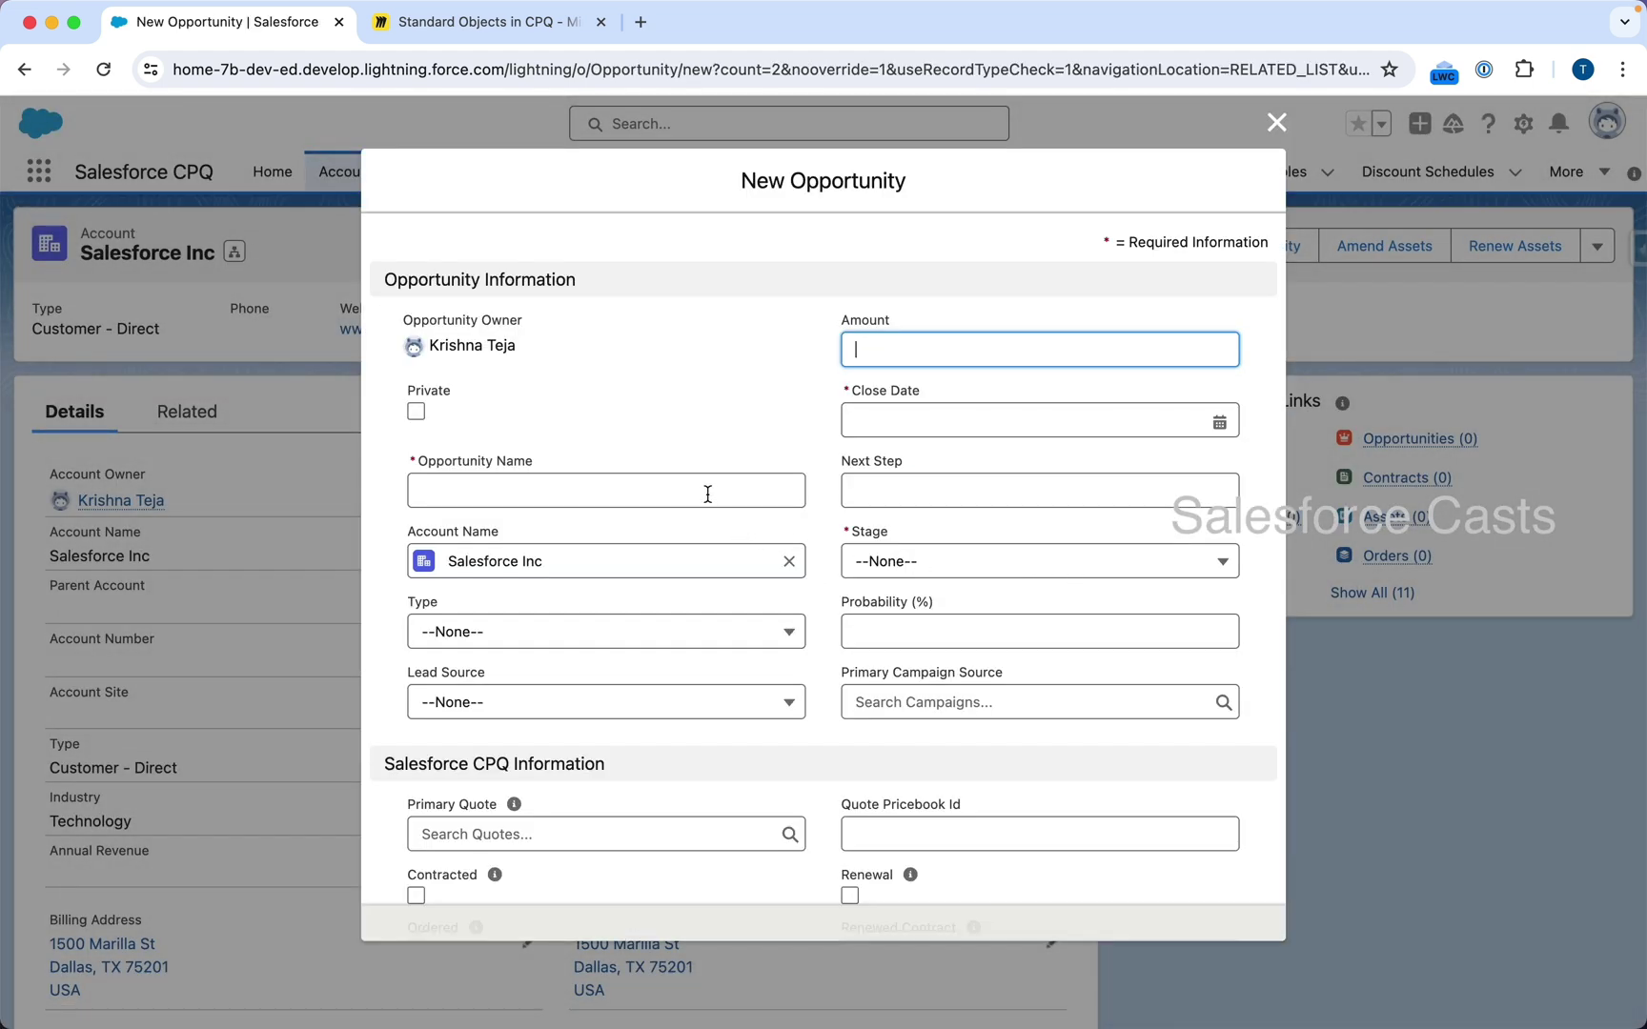
- Name the opportunity '500 GPS, 100 SDD Drives and Cloud storage' with close date 6/28/2024
{"action": "left_click", "coordinate": [707, 494]}
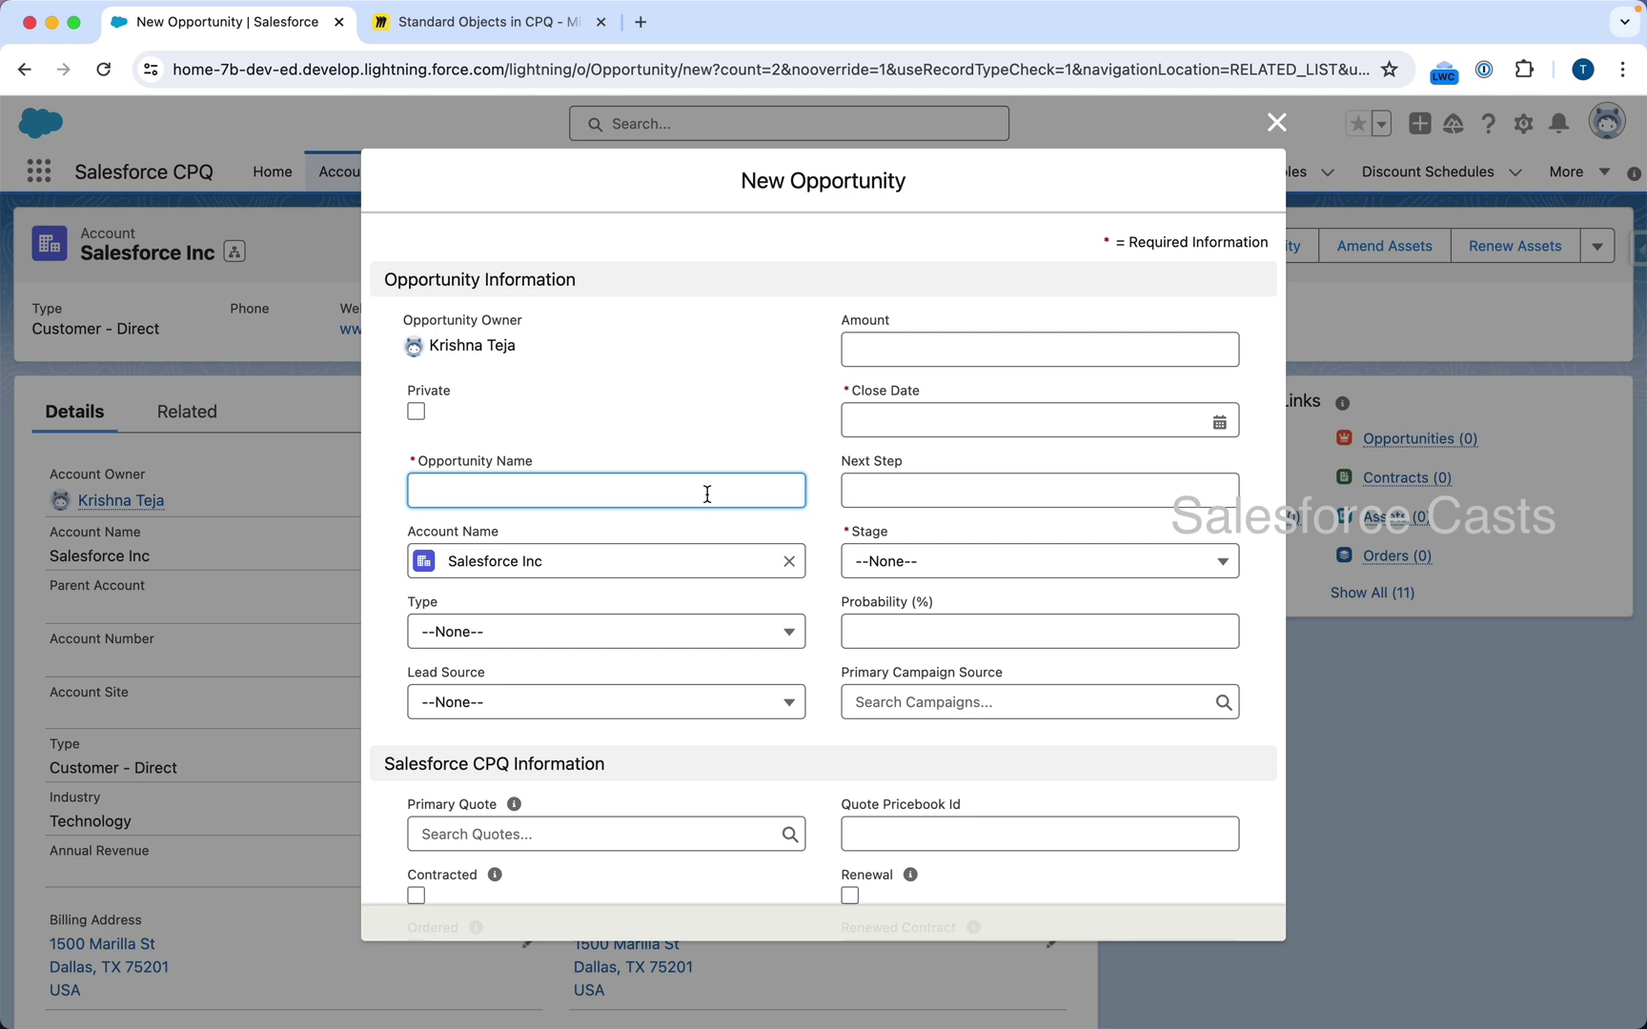
{"action": "type", "text": "50"}
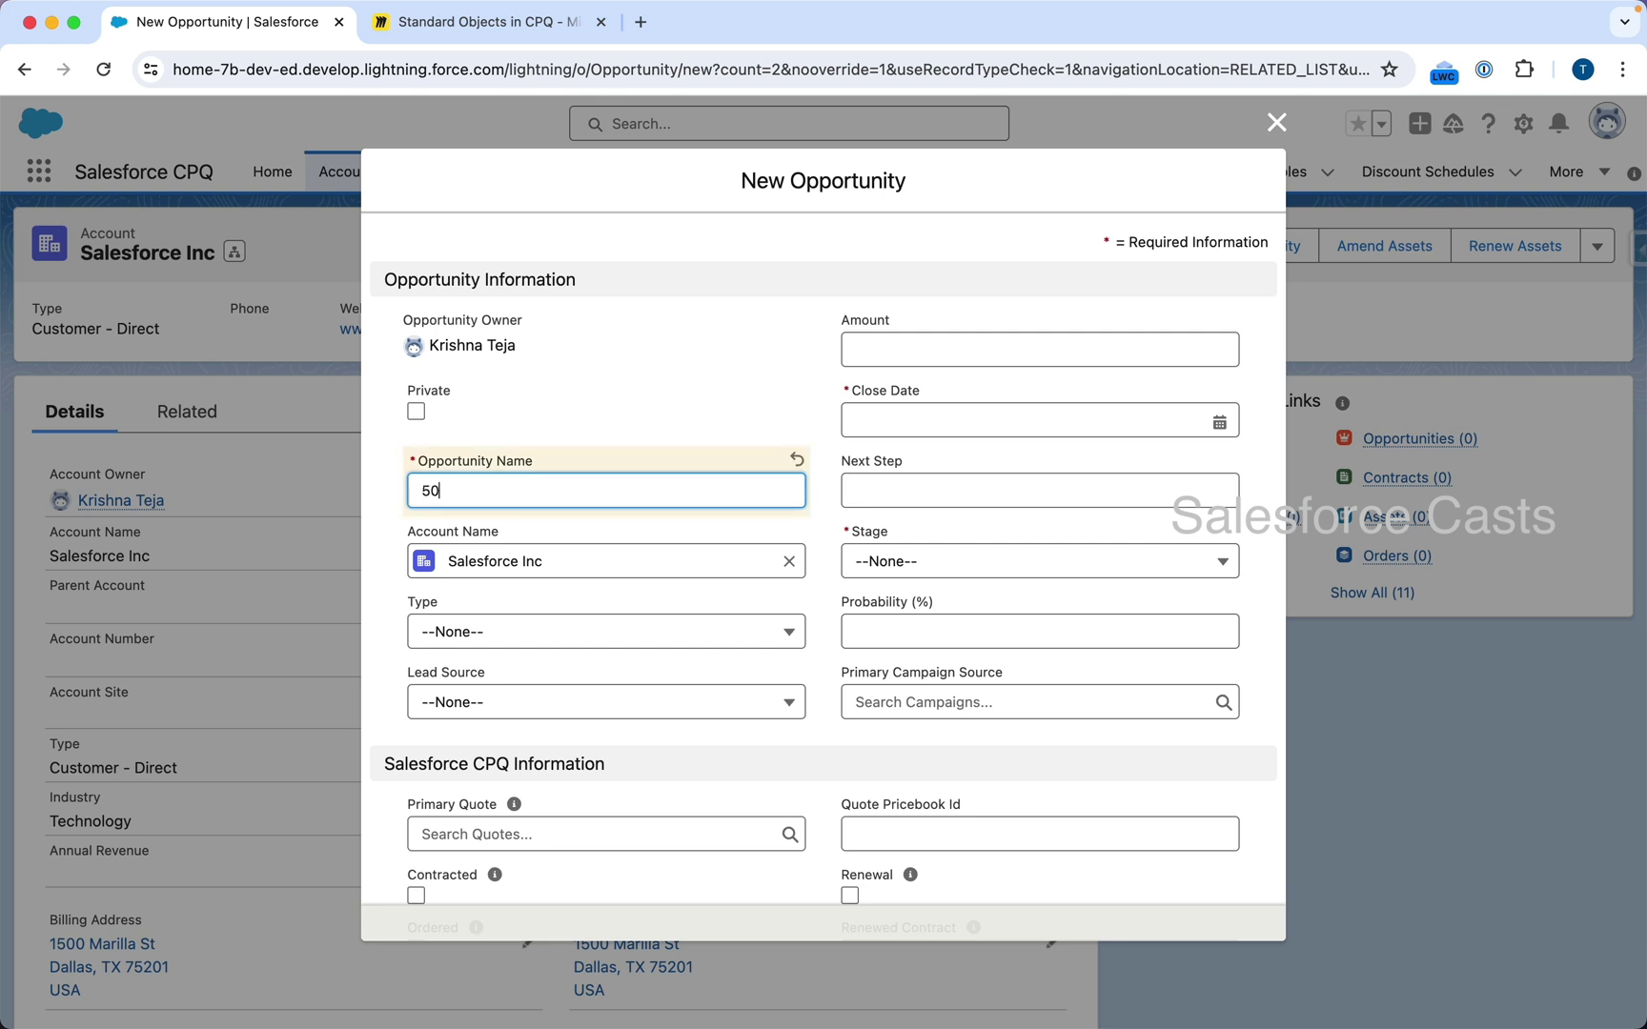
{"action": "type", "text": "0 GP"}
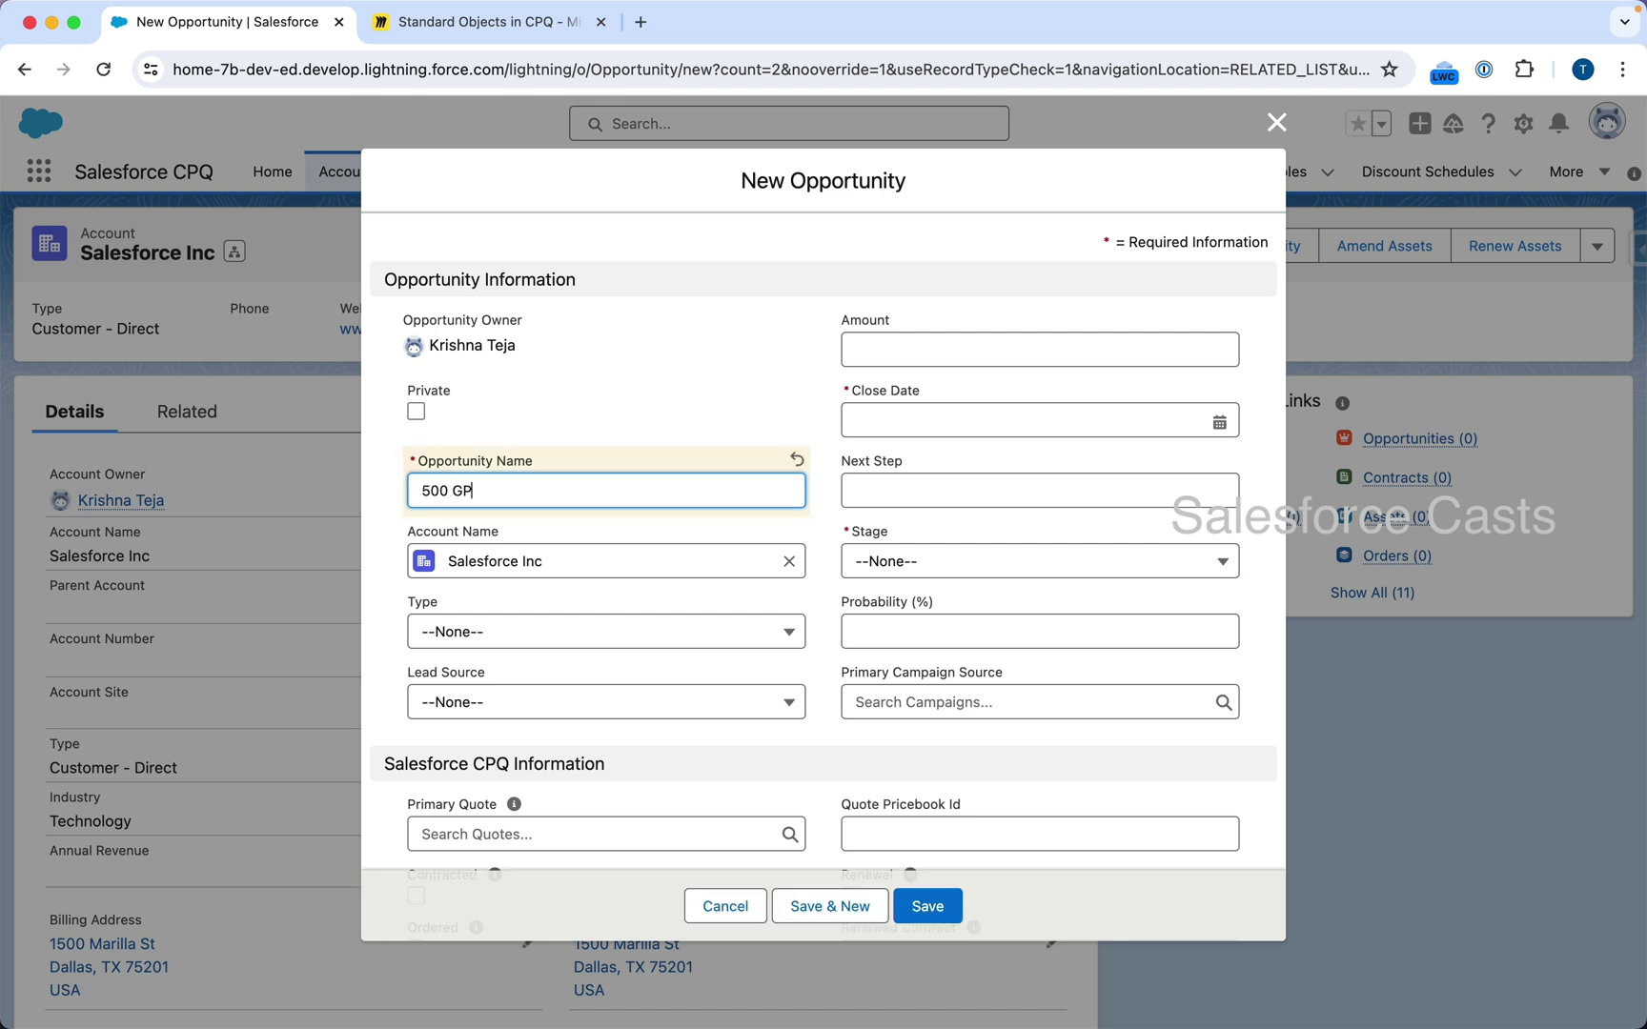
{"action": "type", "text": "S, 100 SDD Drives and Cloud s"}
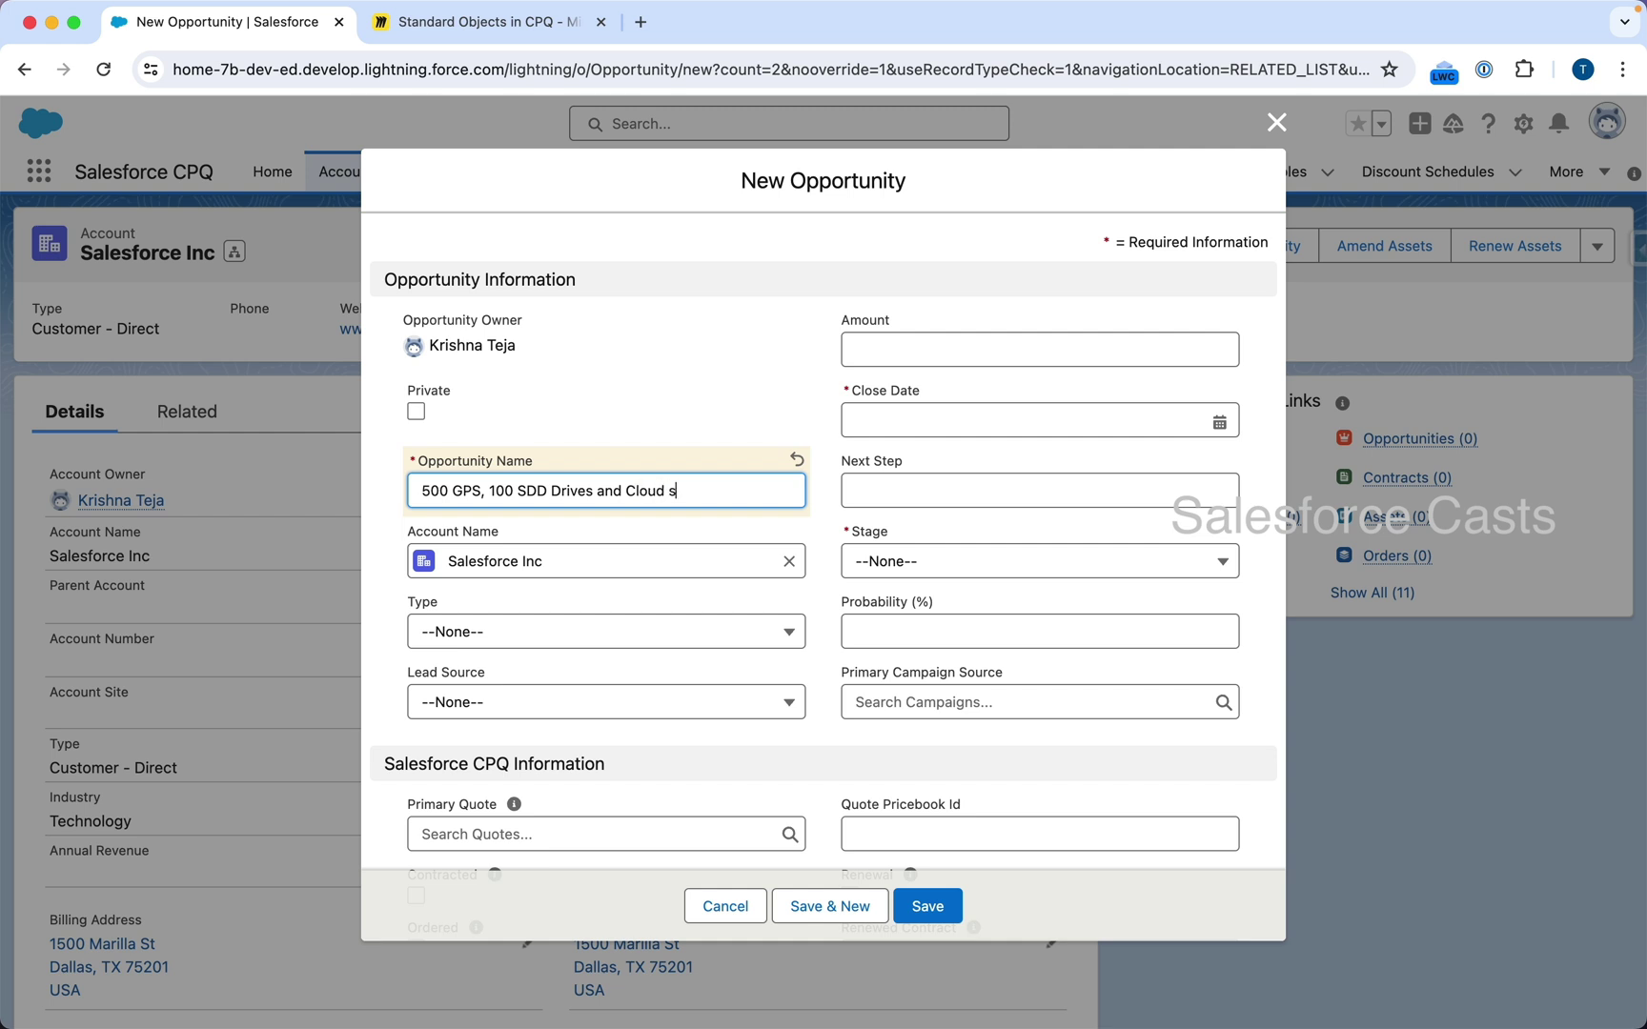
{"action": "type", "text": "torage"}
{"action": "key", "text": "Tab"}
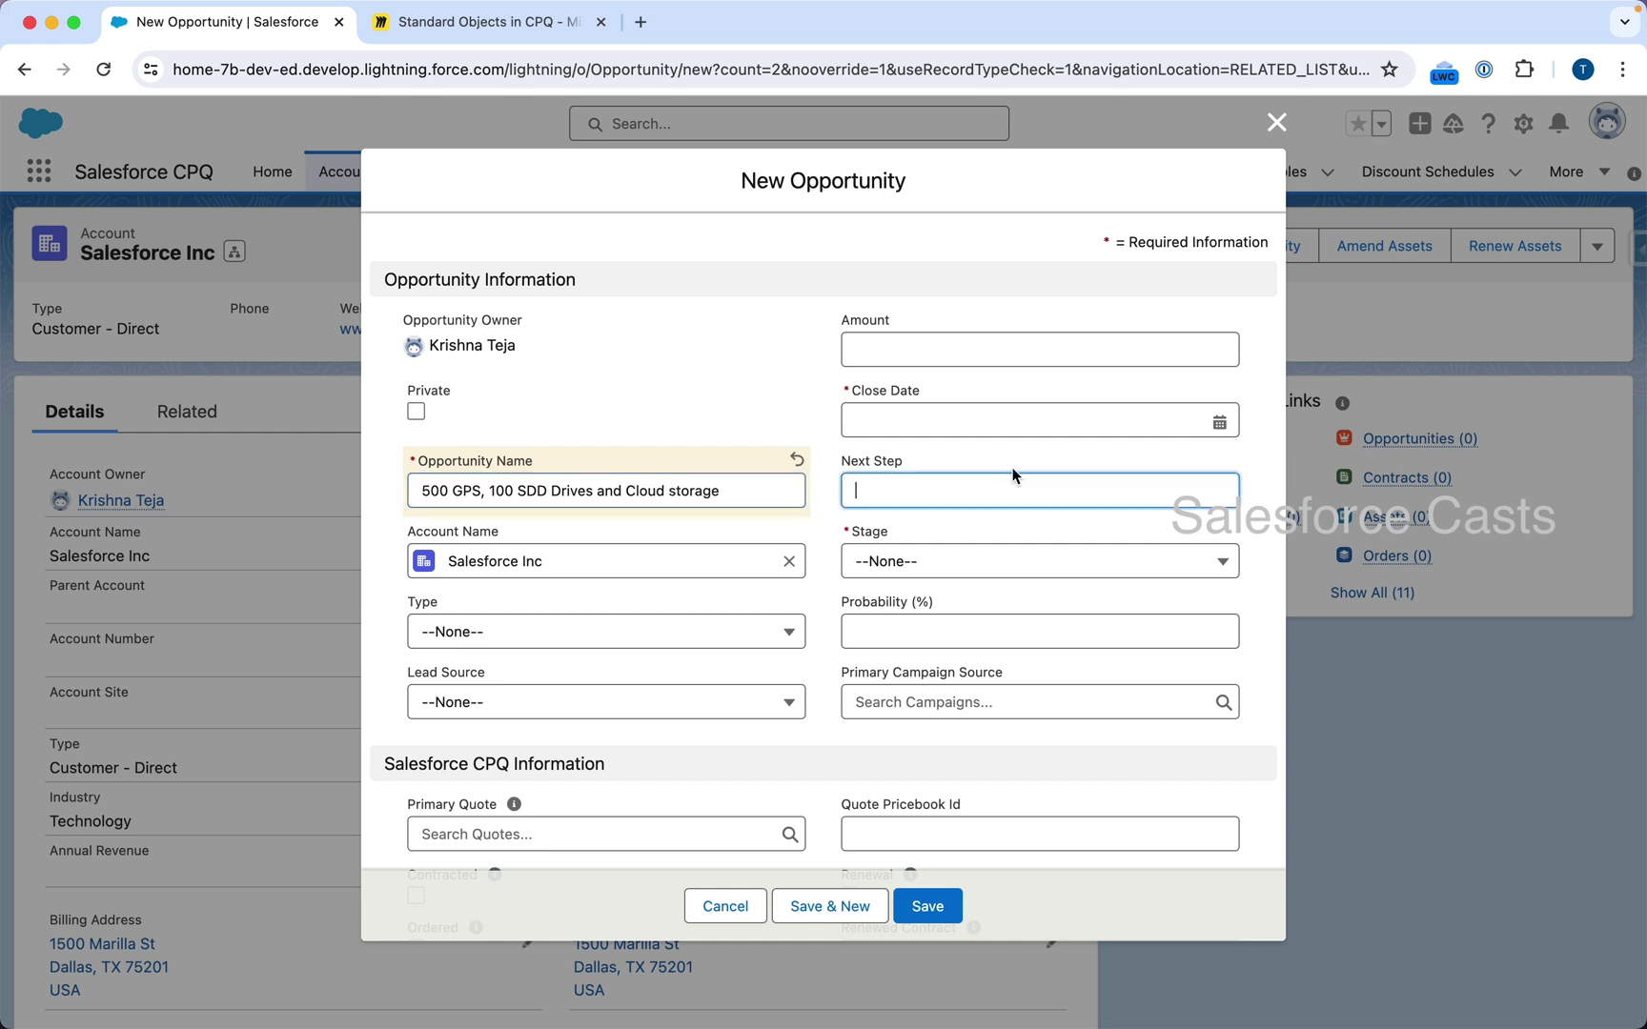
{"action": "left_click", "coordinate": [1219, 421]}
{"action": "left_click", "coordinate": [1143, 464]}
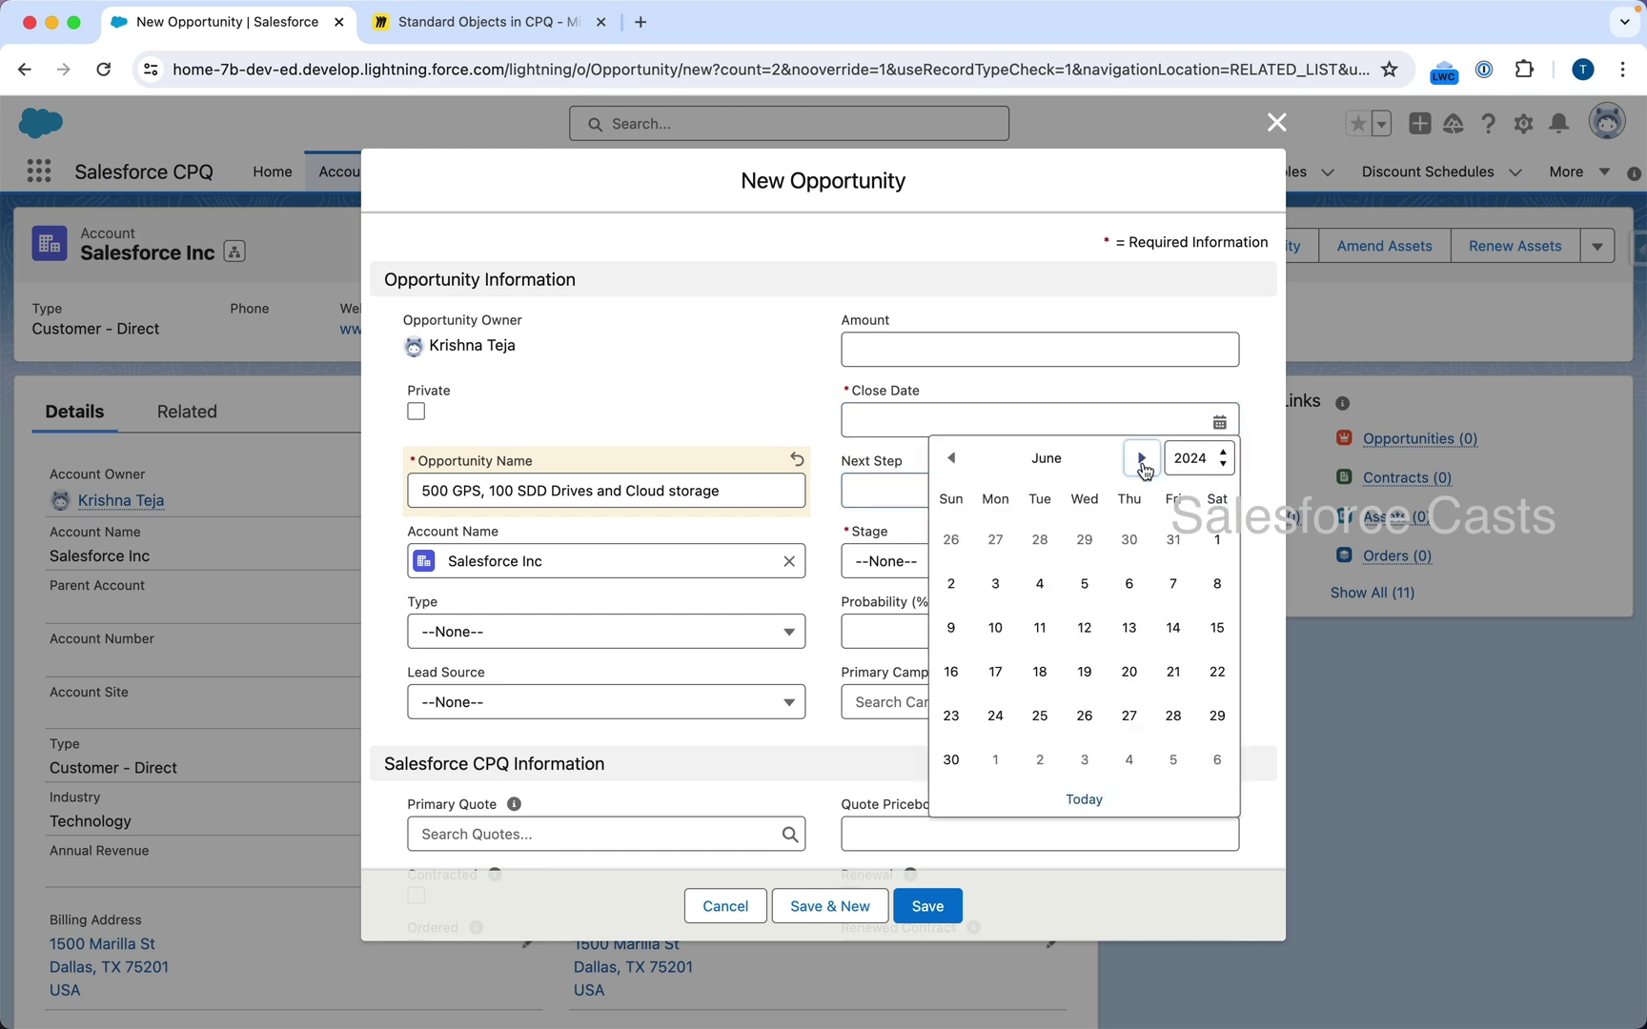
{"action": "left_click", "coordinate": [1169, 724]}
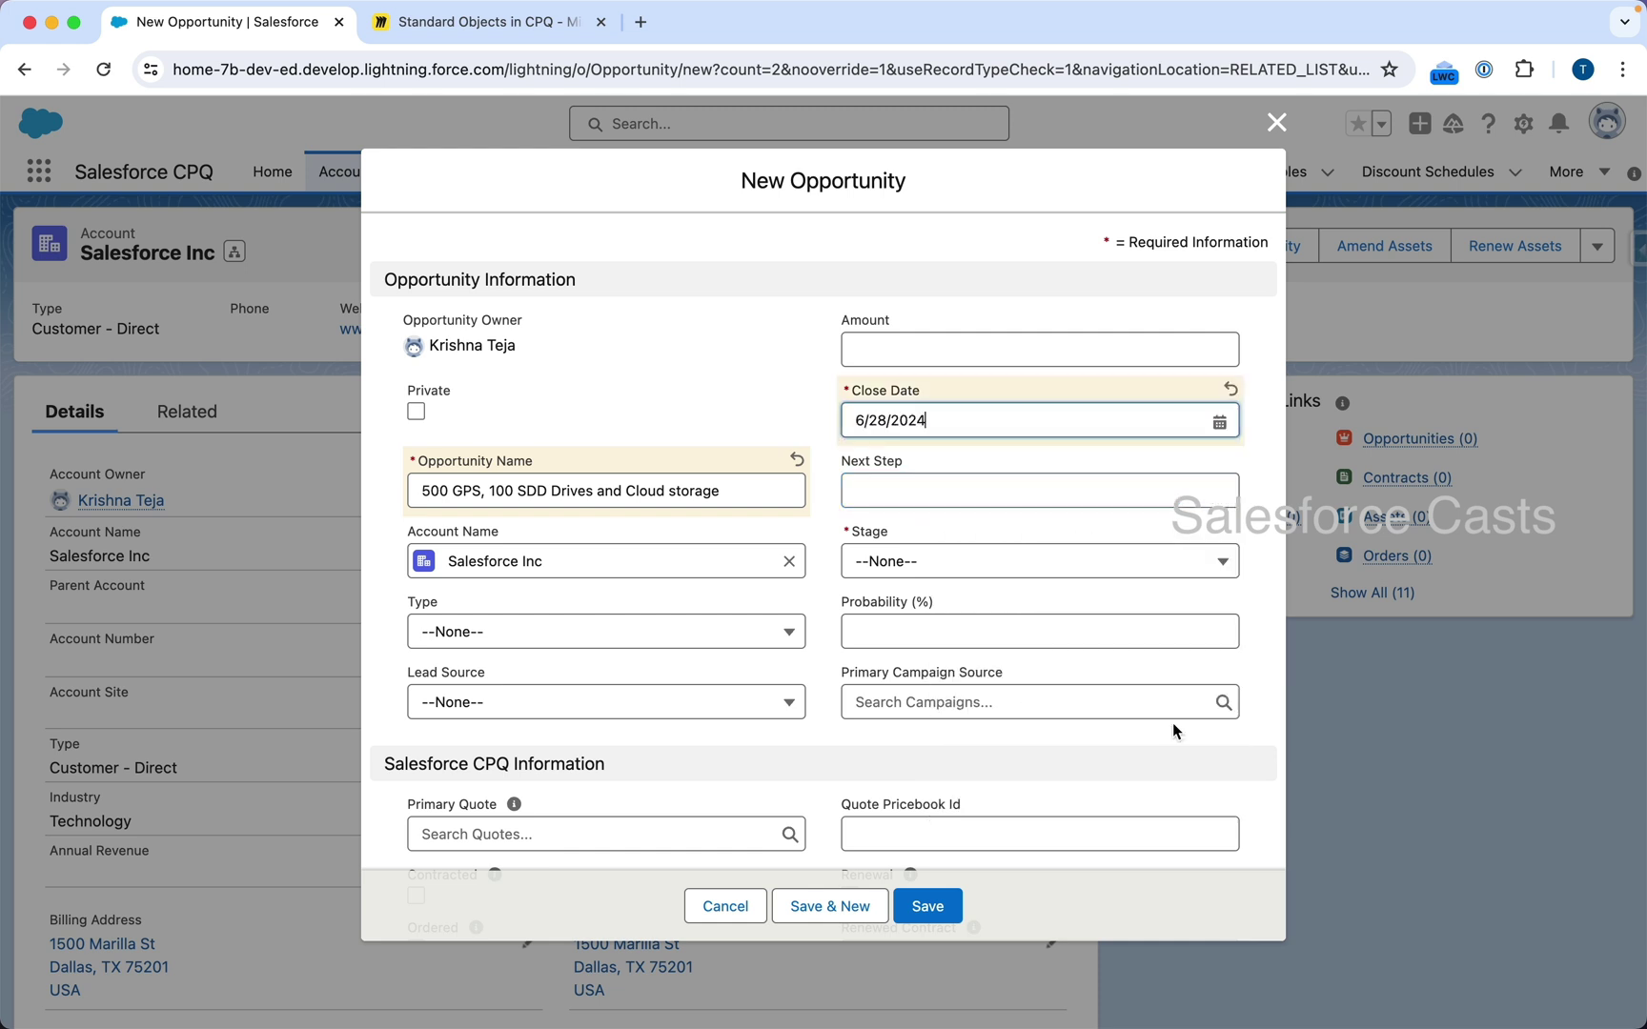
- Set stage Prospecting, type Existing Customer - Upgrade, lead source Web, and save the opportunity
{"action": "left_click", "coordinate": [912, 570]}
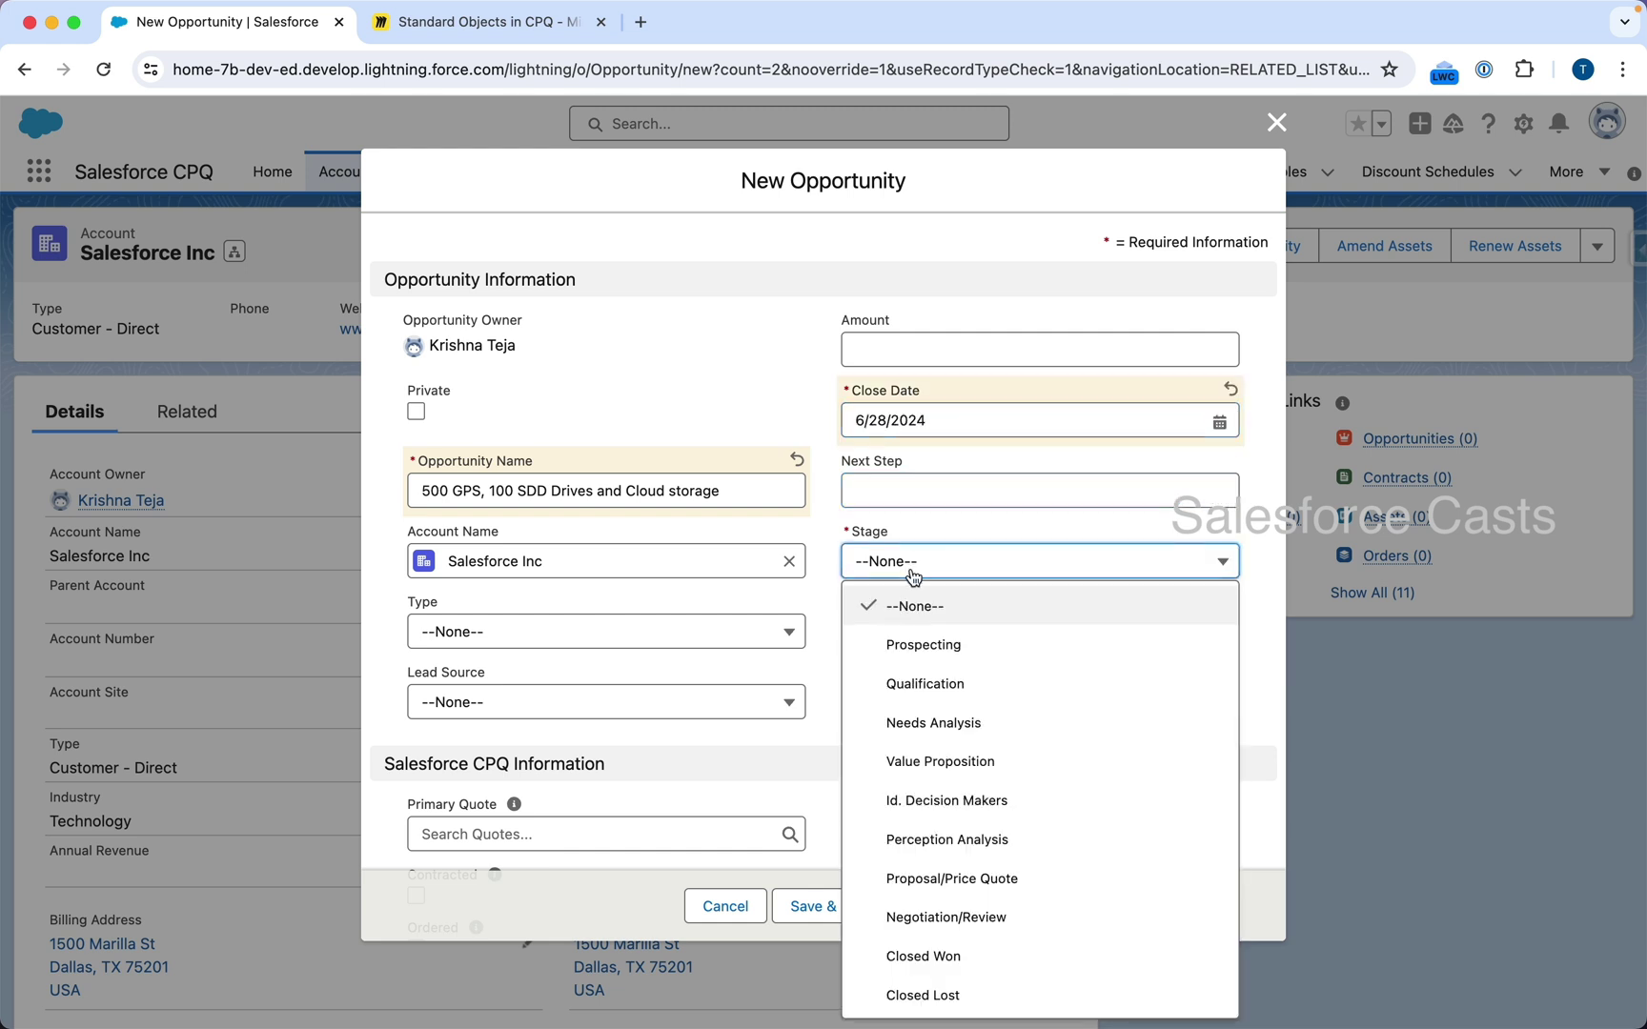
{"action": "left_click", "coordinate": [912, 645]}
{"action": "scroll", "coordinate": [658, 656], "scroll_direction": "down", "scroll_amount": 3}
{"action": "left_click", "coordinate": [634, 512]}
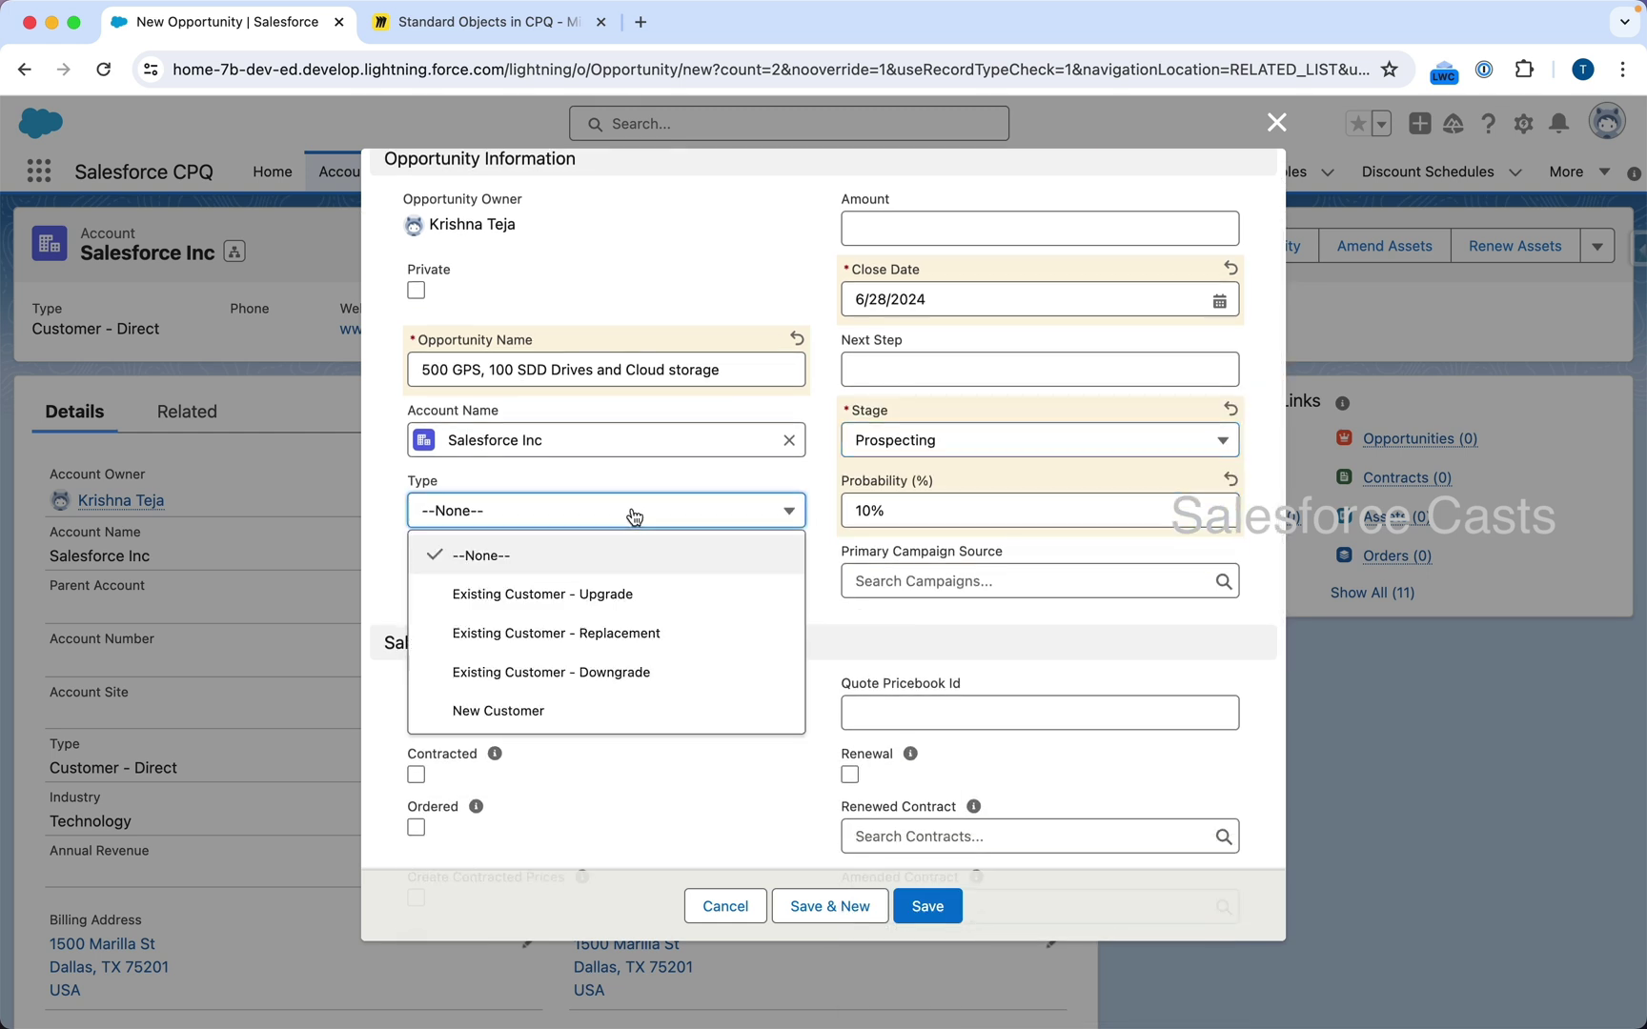
{"action": "left_click", "coordinate": [615, 603]}
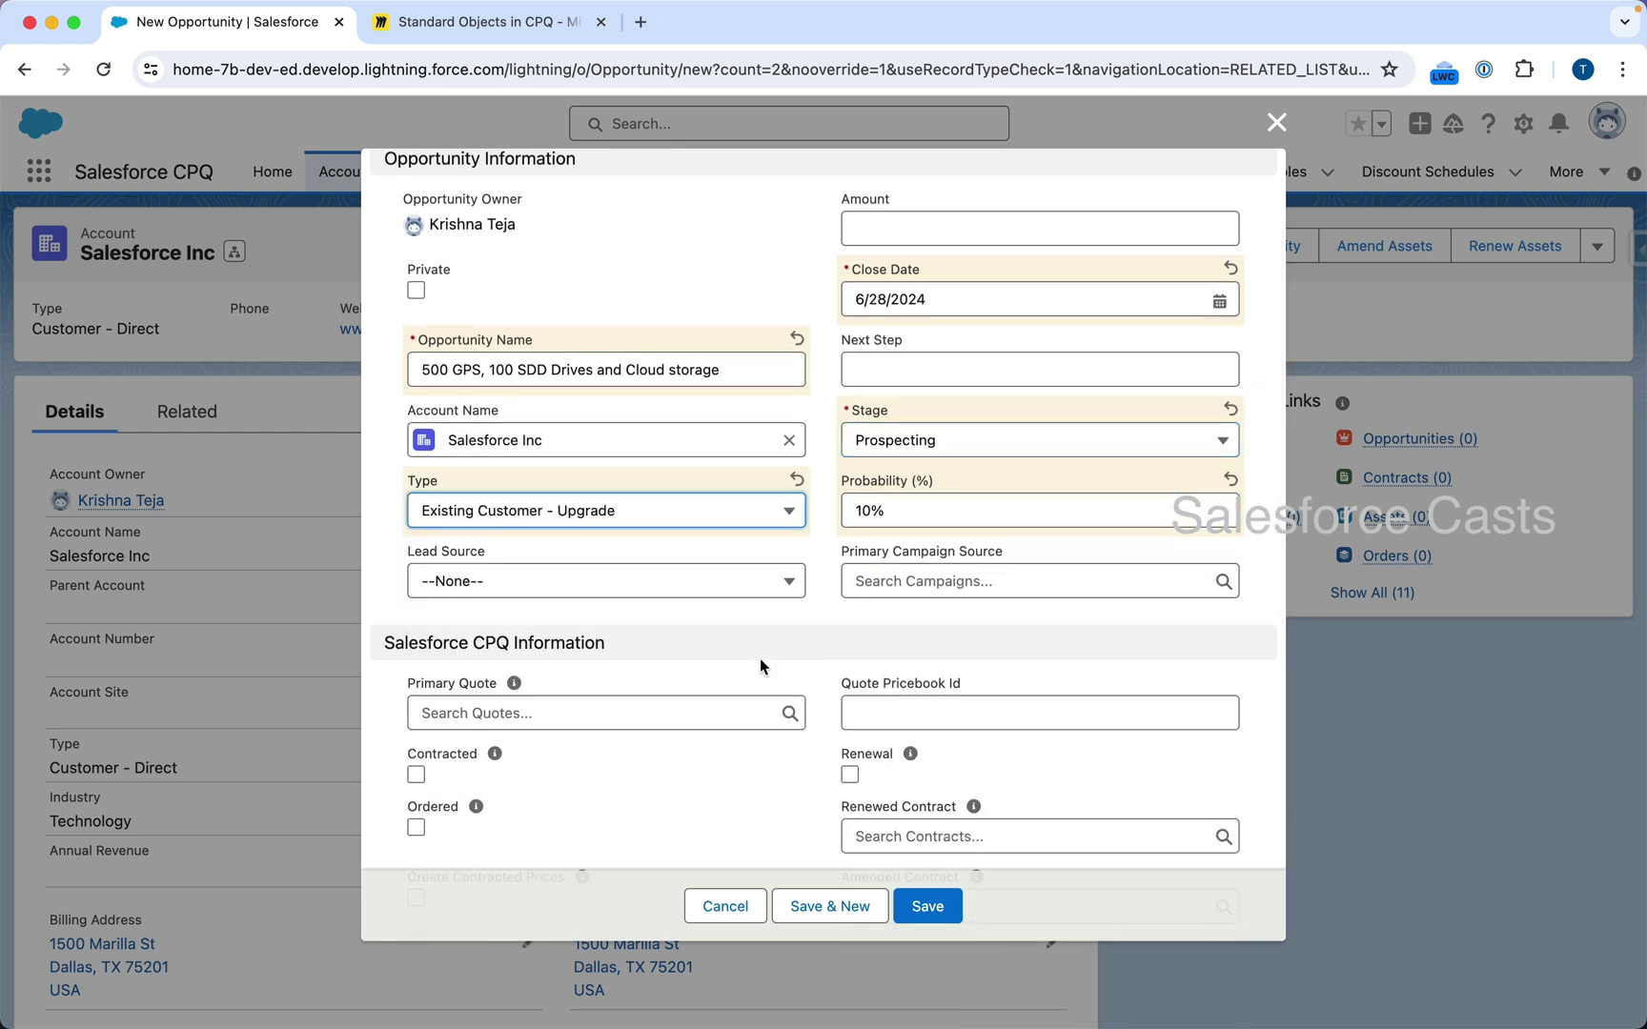
{"action": "scroll", "coordinate": [759, 658], "scroll_direction": "down", "scroll_amount": 3}
{"action": "left_click", "coordinate": [763, 456]}
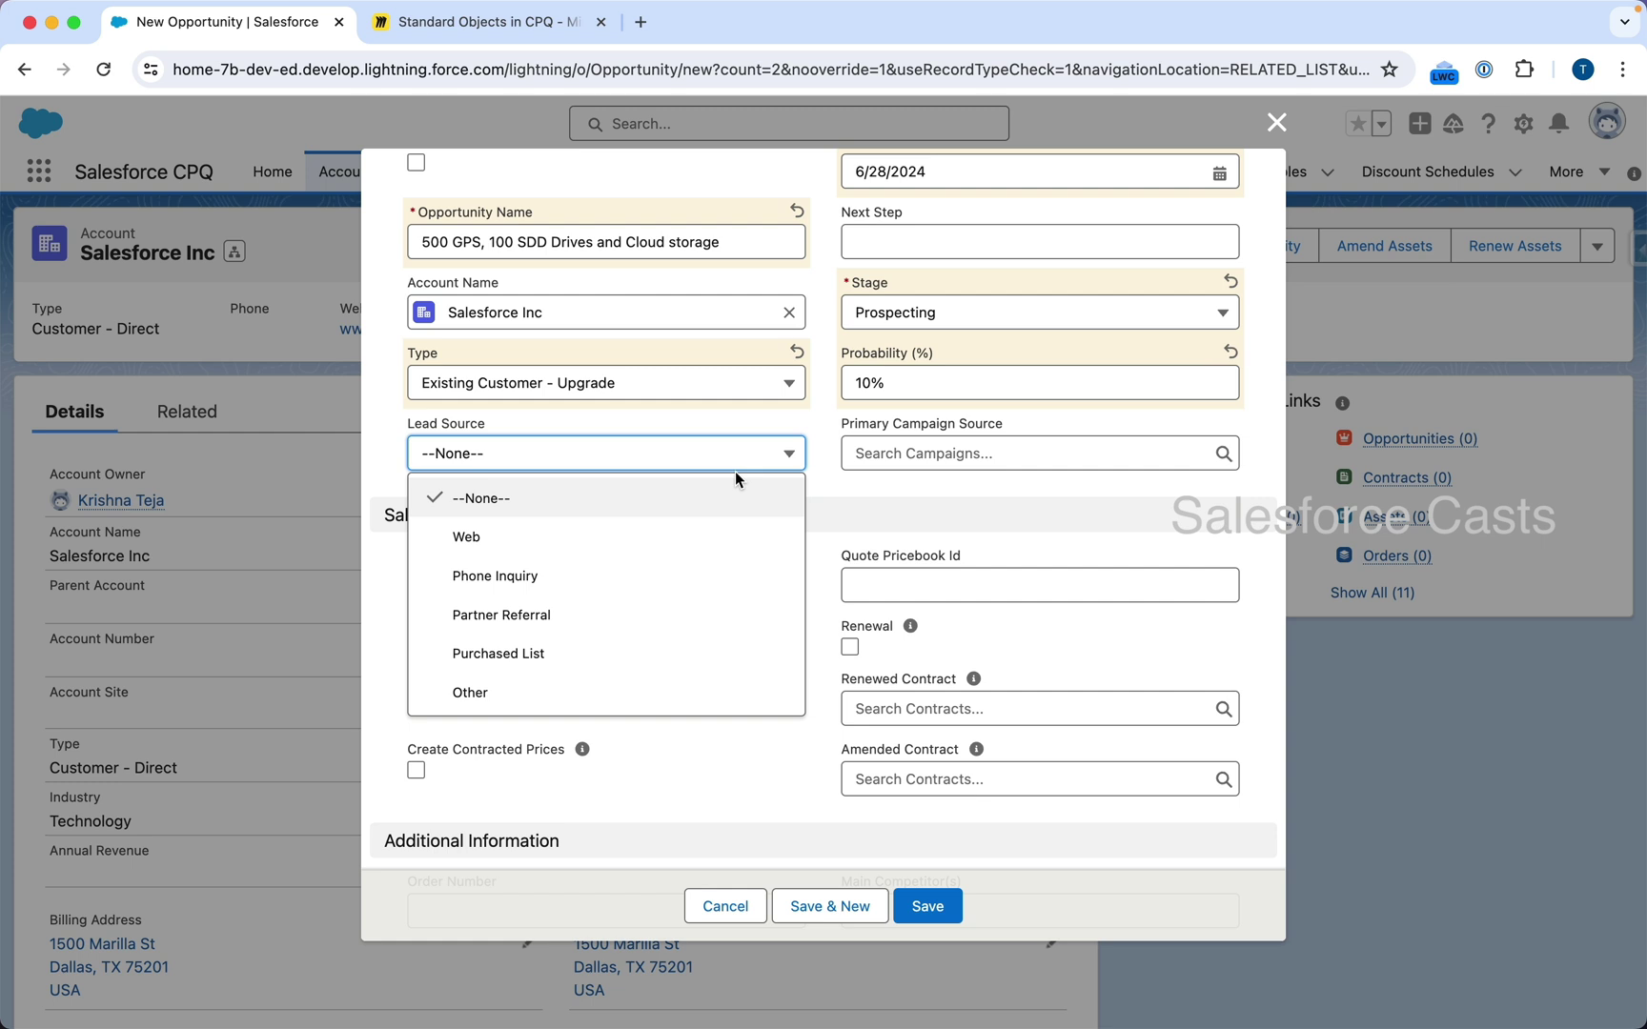
{"action": "left_click", "coordinate": [642, 537]}
{"action": "scroll", "coordinate": [810, 637], "scroll_direction": "down", "scroll_amount": 5}
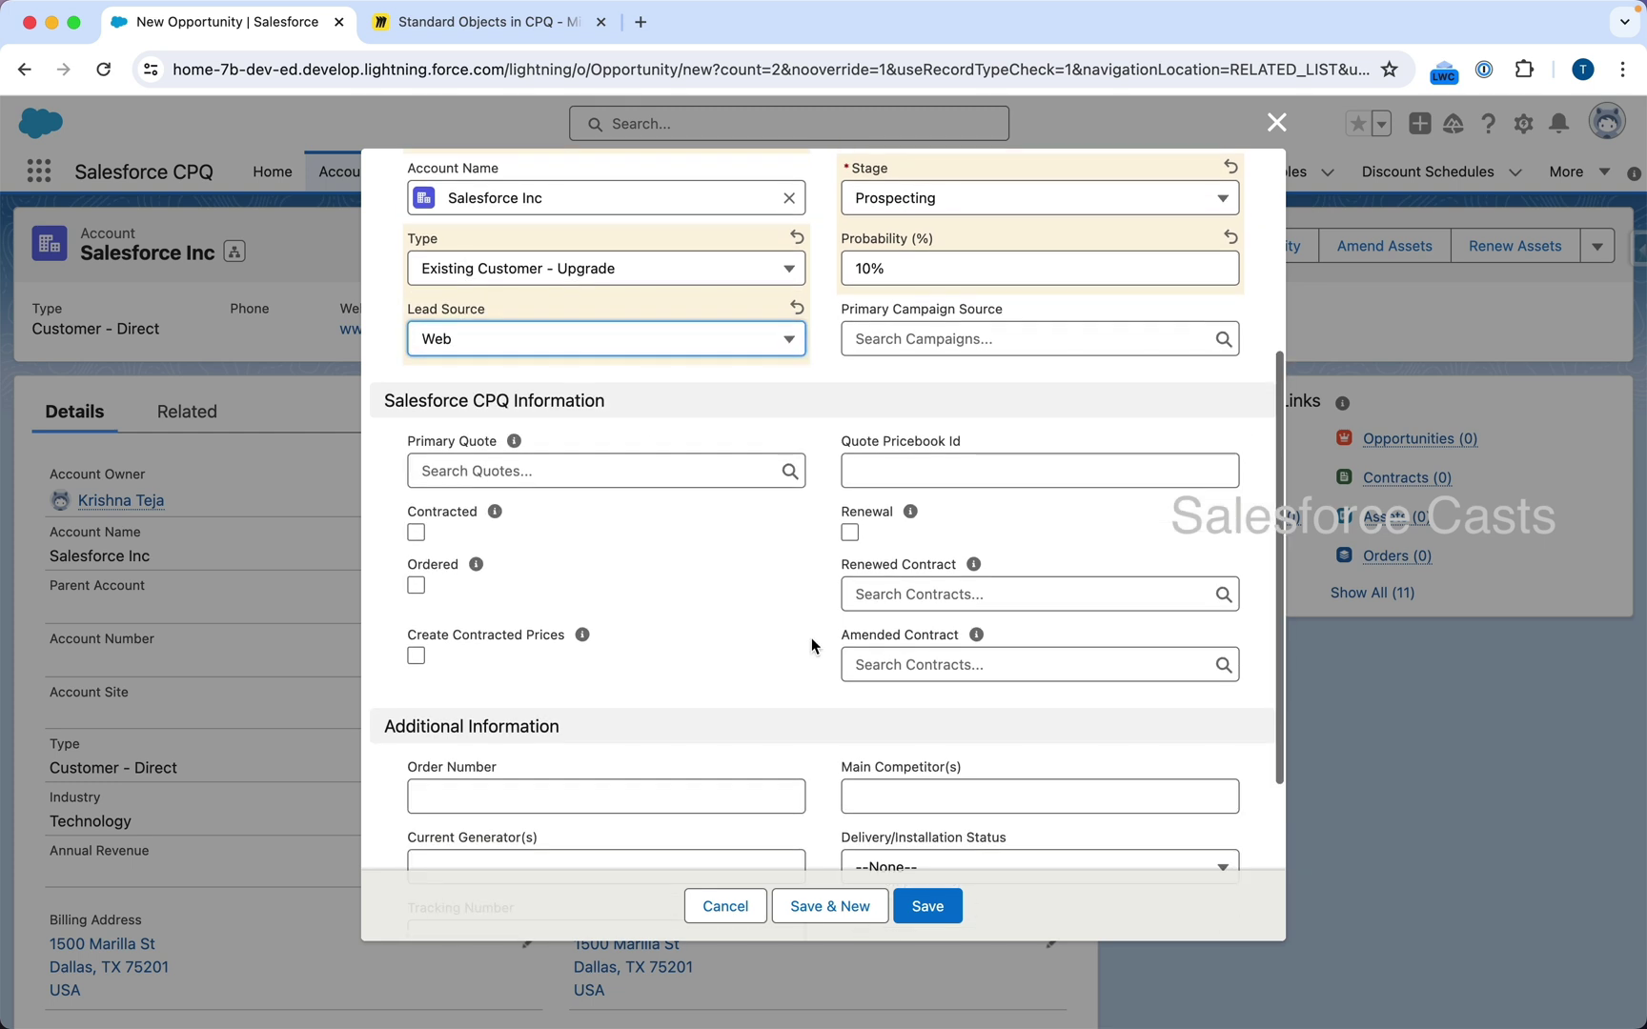
{"action": "scroll", "coordinate": [810, 639], "scroll_direction": "down", "scroll_amount": 3}
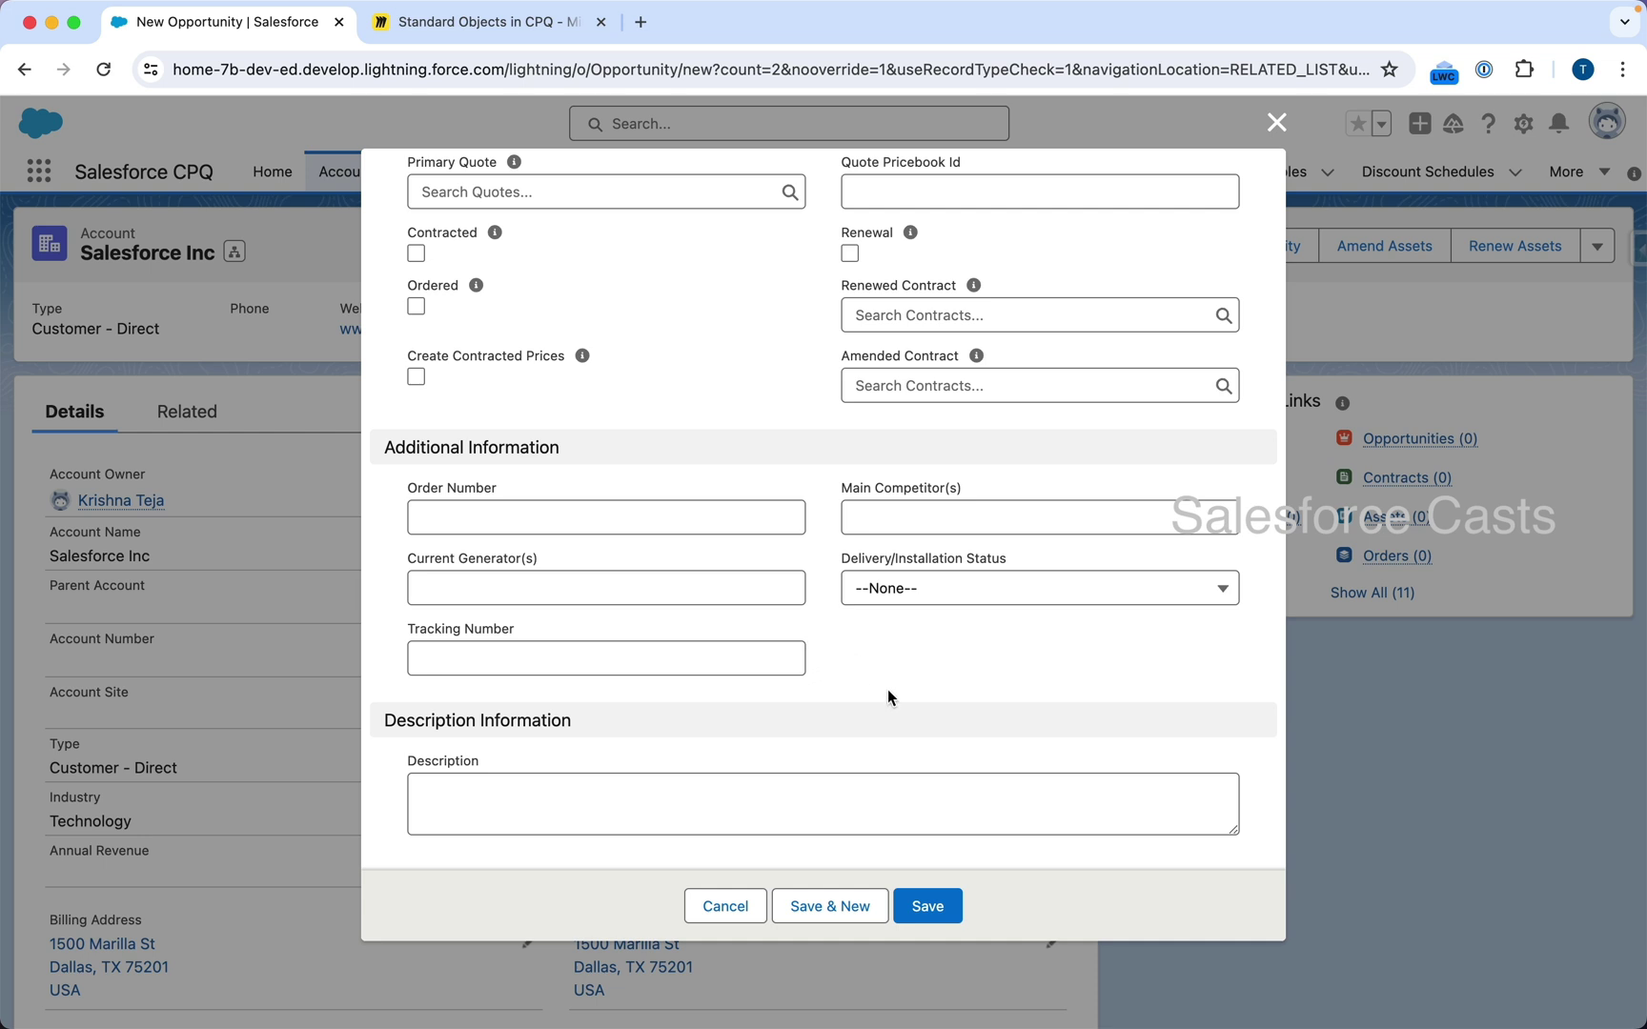
{"action": "left_click", "coordinate": [927, 901]}
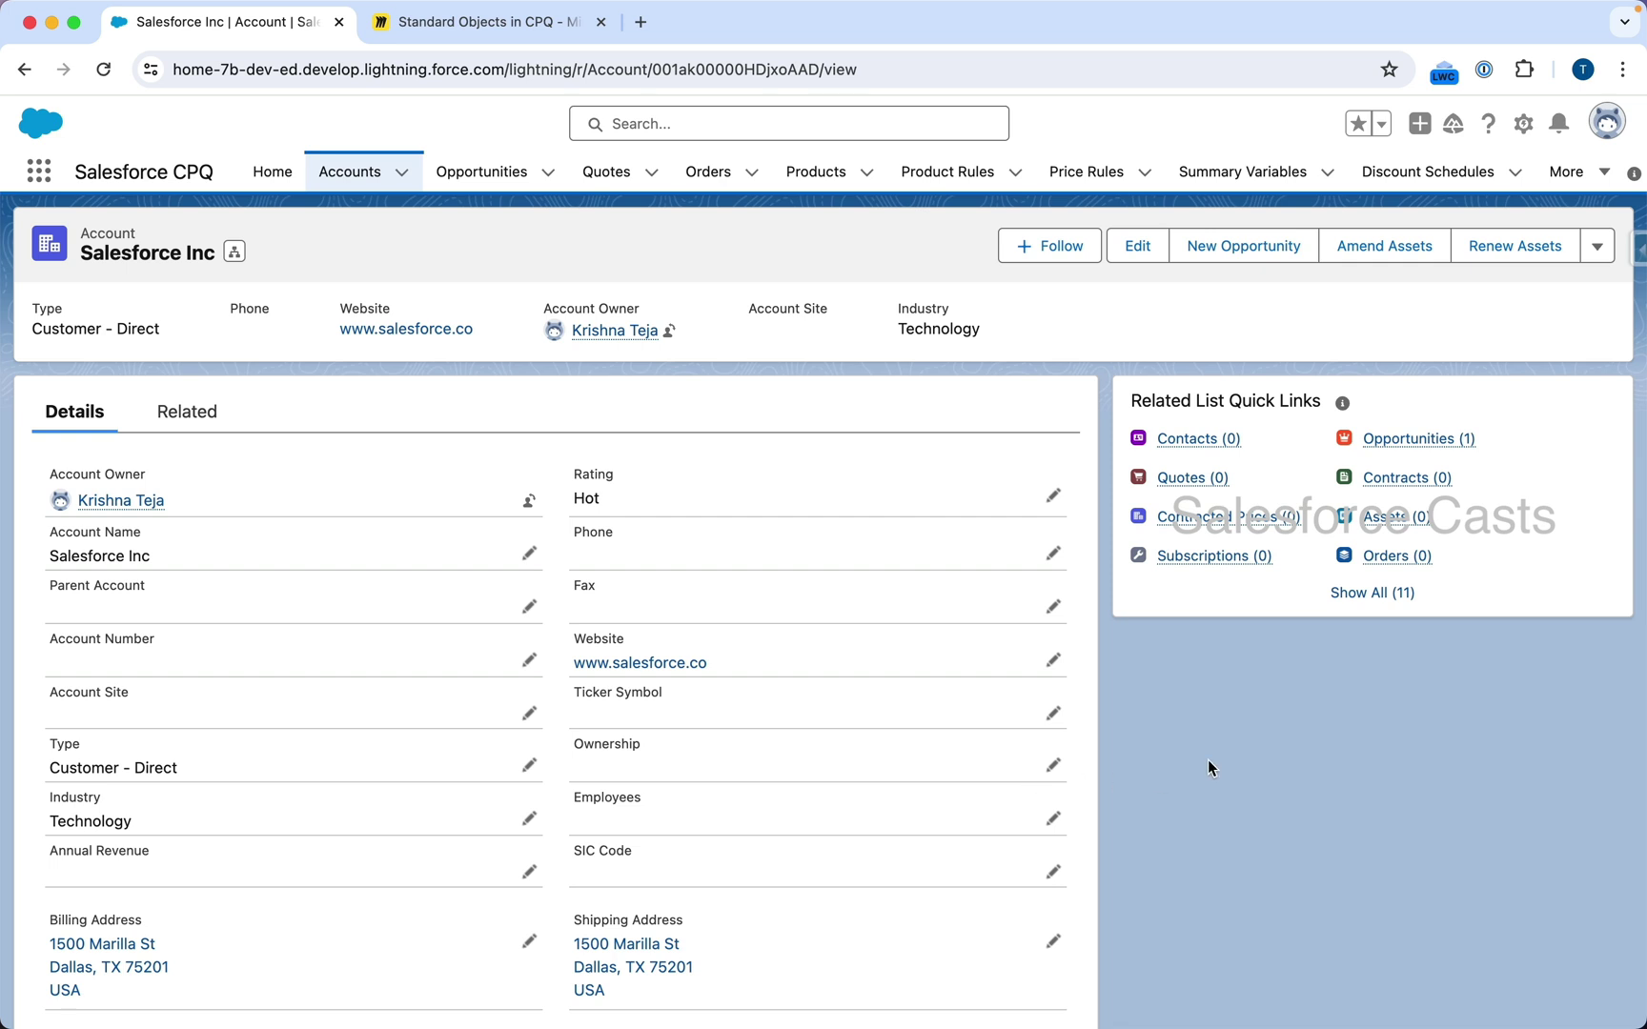
- Go to the '500 GPS, 100 SDD Drives and Cloud storage' opportunity via the account's Opportunities preview
{"action": "key", "text": "super+shift+4"}
{"action": "left_click_drag", "start_coordinate": [1343, 390], "coordinate": [1524, 472]}
{"action": "mouse_move", "coordinate": [1459, 445]}
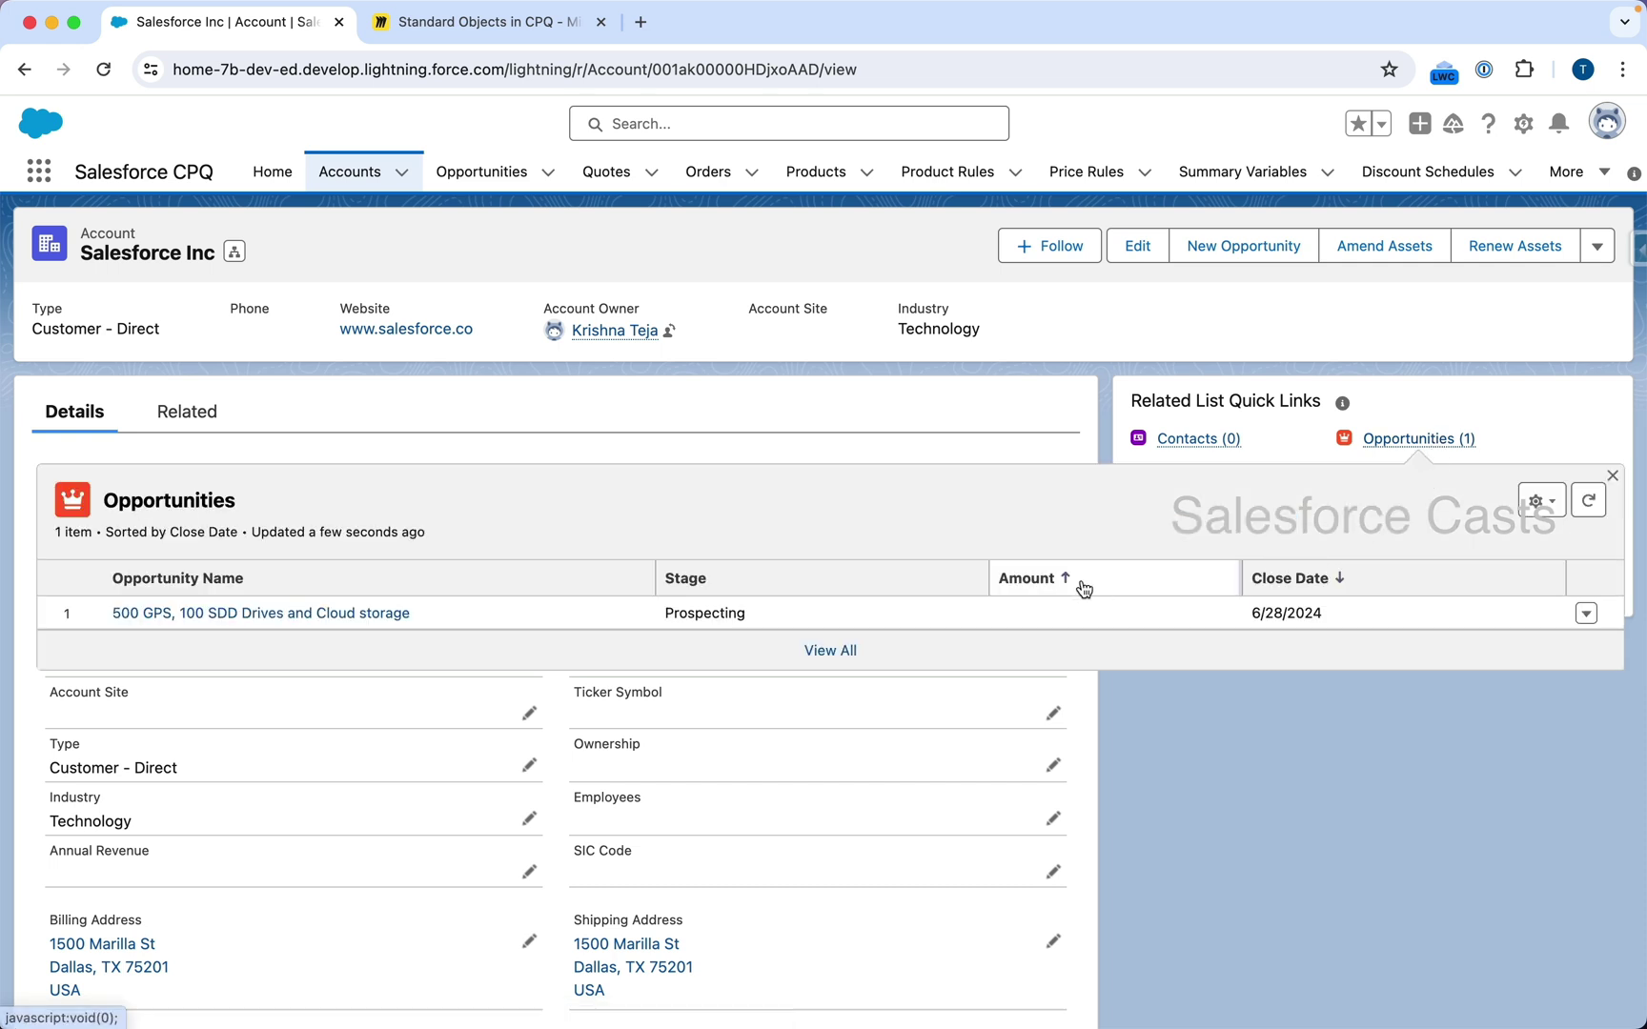
{"action": "left_click", "coordinate": [368, 613]}
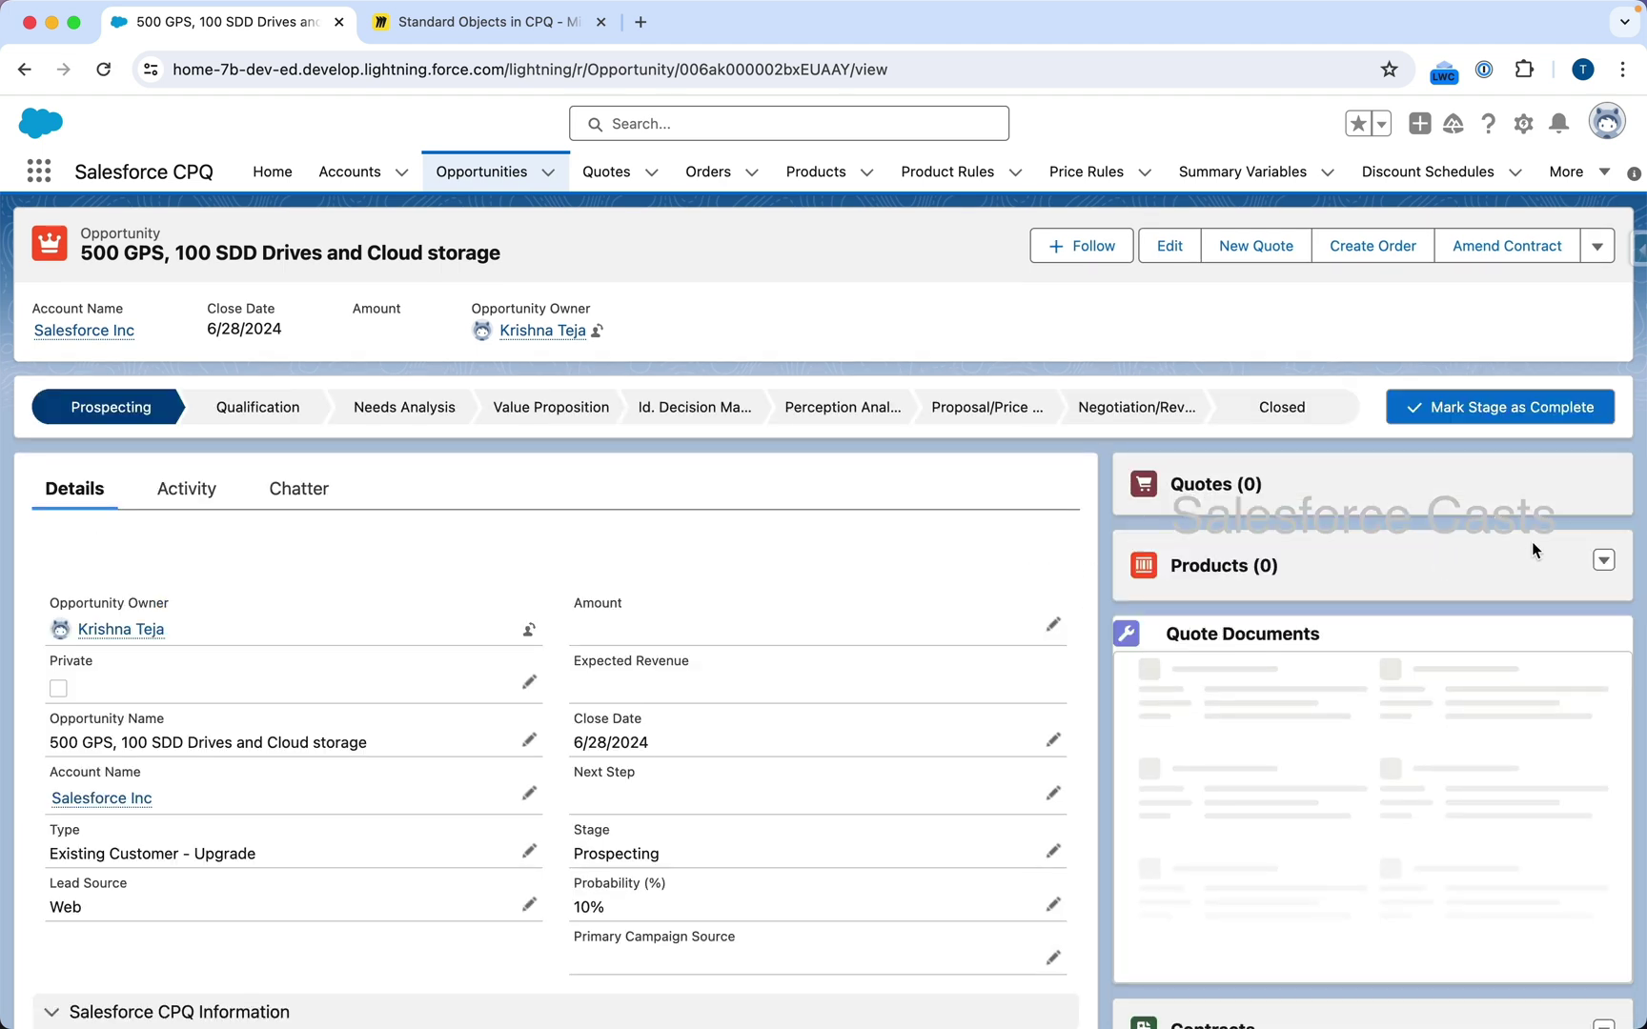
- Start a new quote linked to the 500 GPS opportunity and the Salesforce Inc account
{"action": "left_click", "coordinate": [1604, 489]}
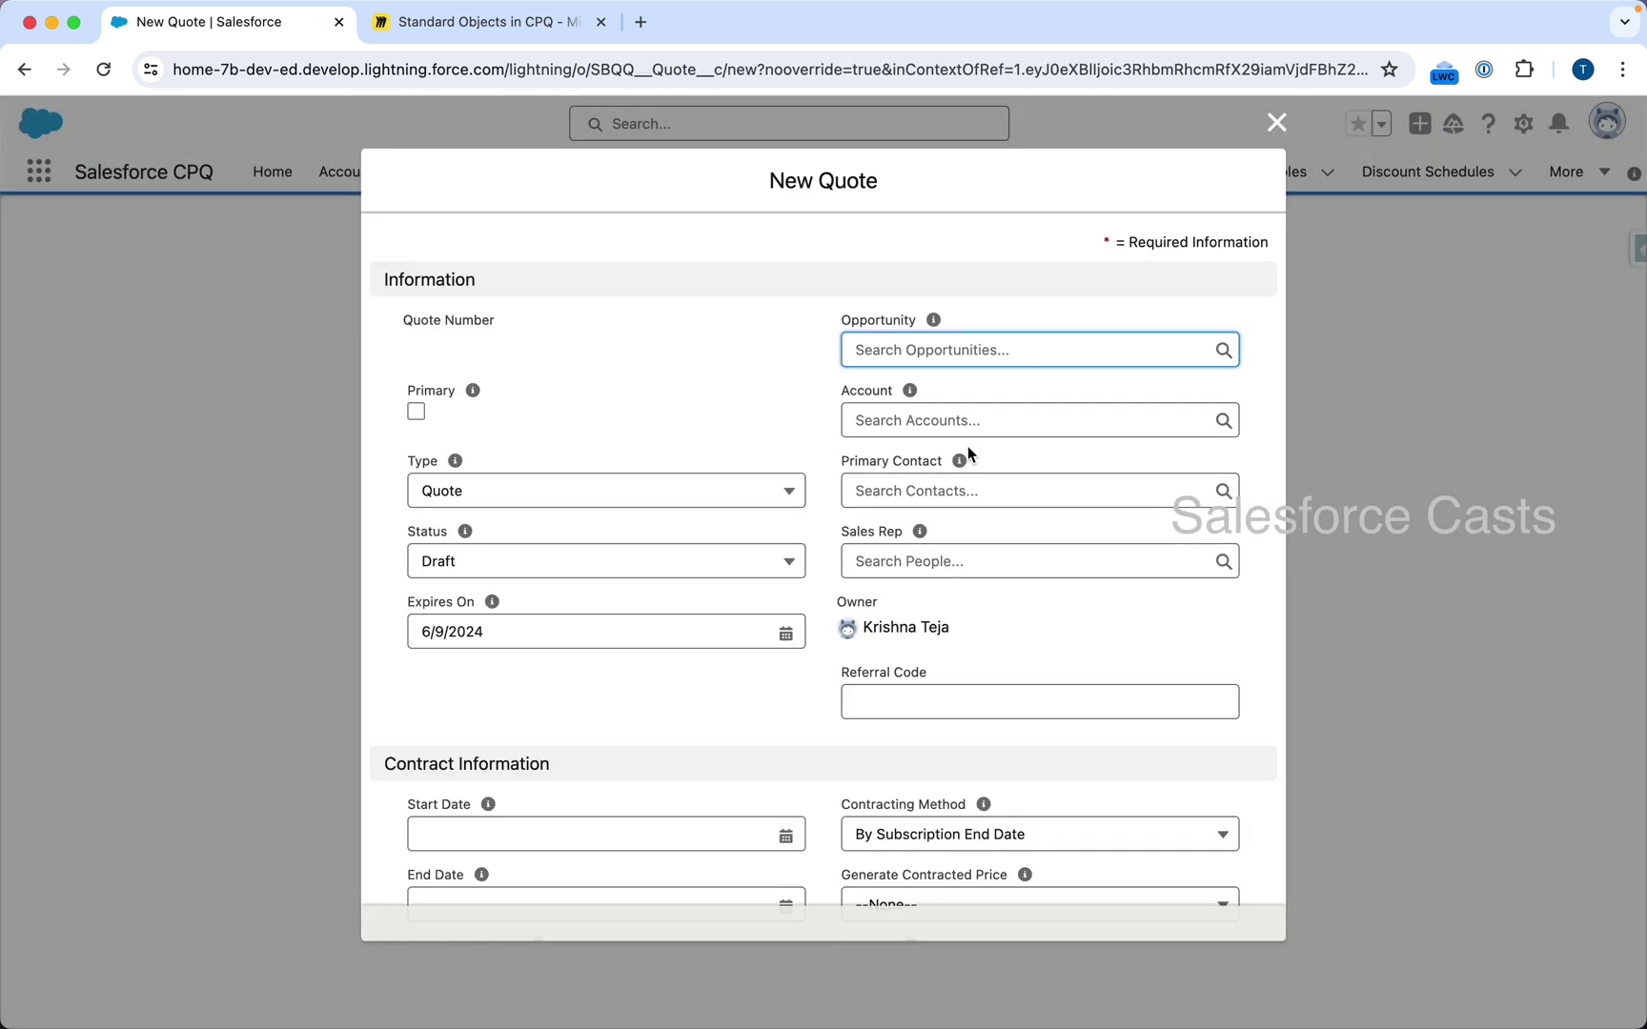
{"action": "left_click", "coordinate": [999, 351]}
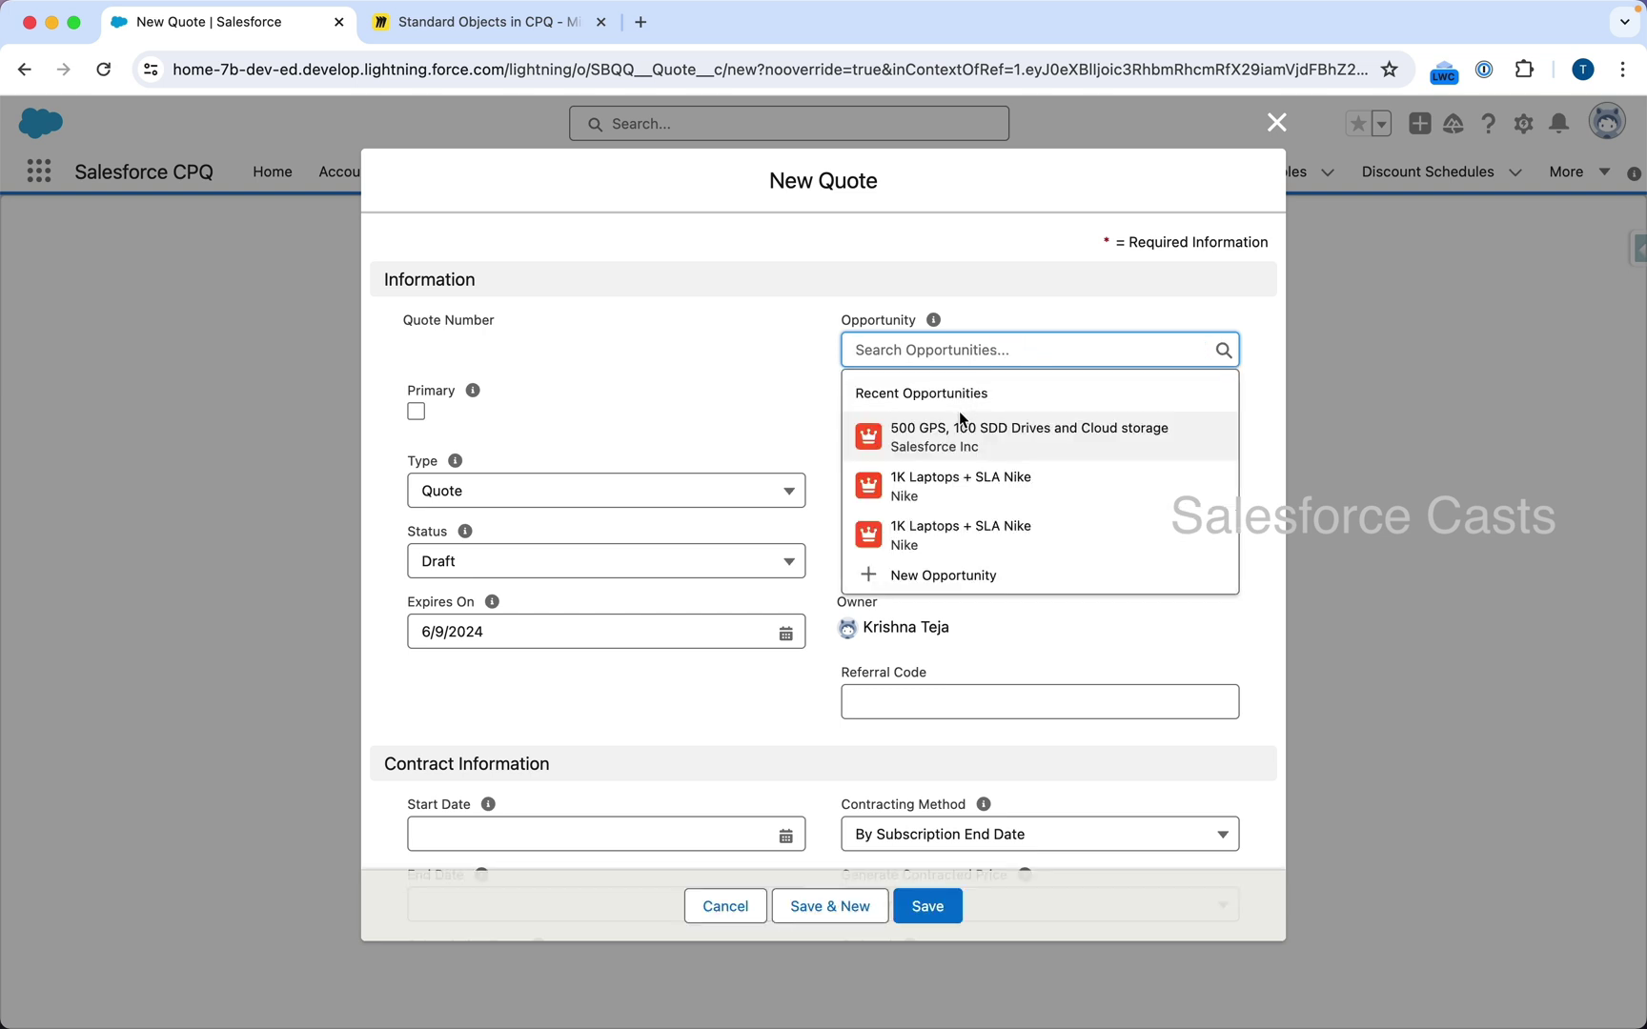
{"action": "left_click", "coordinate": [967, 438]}
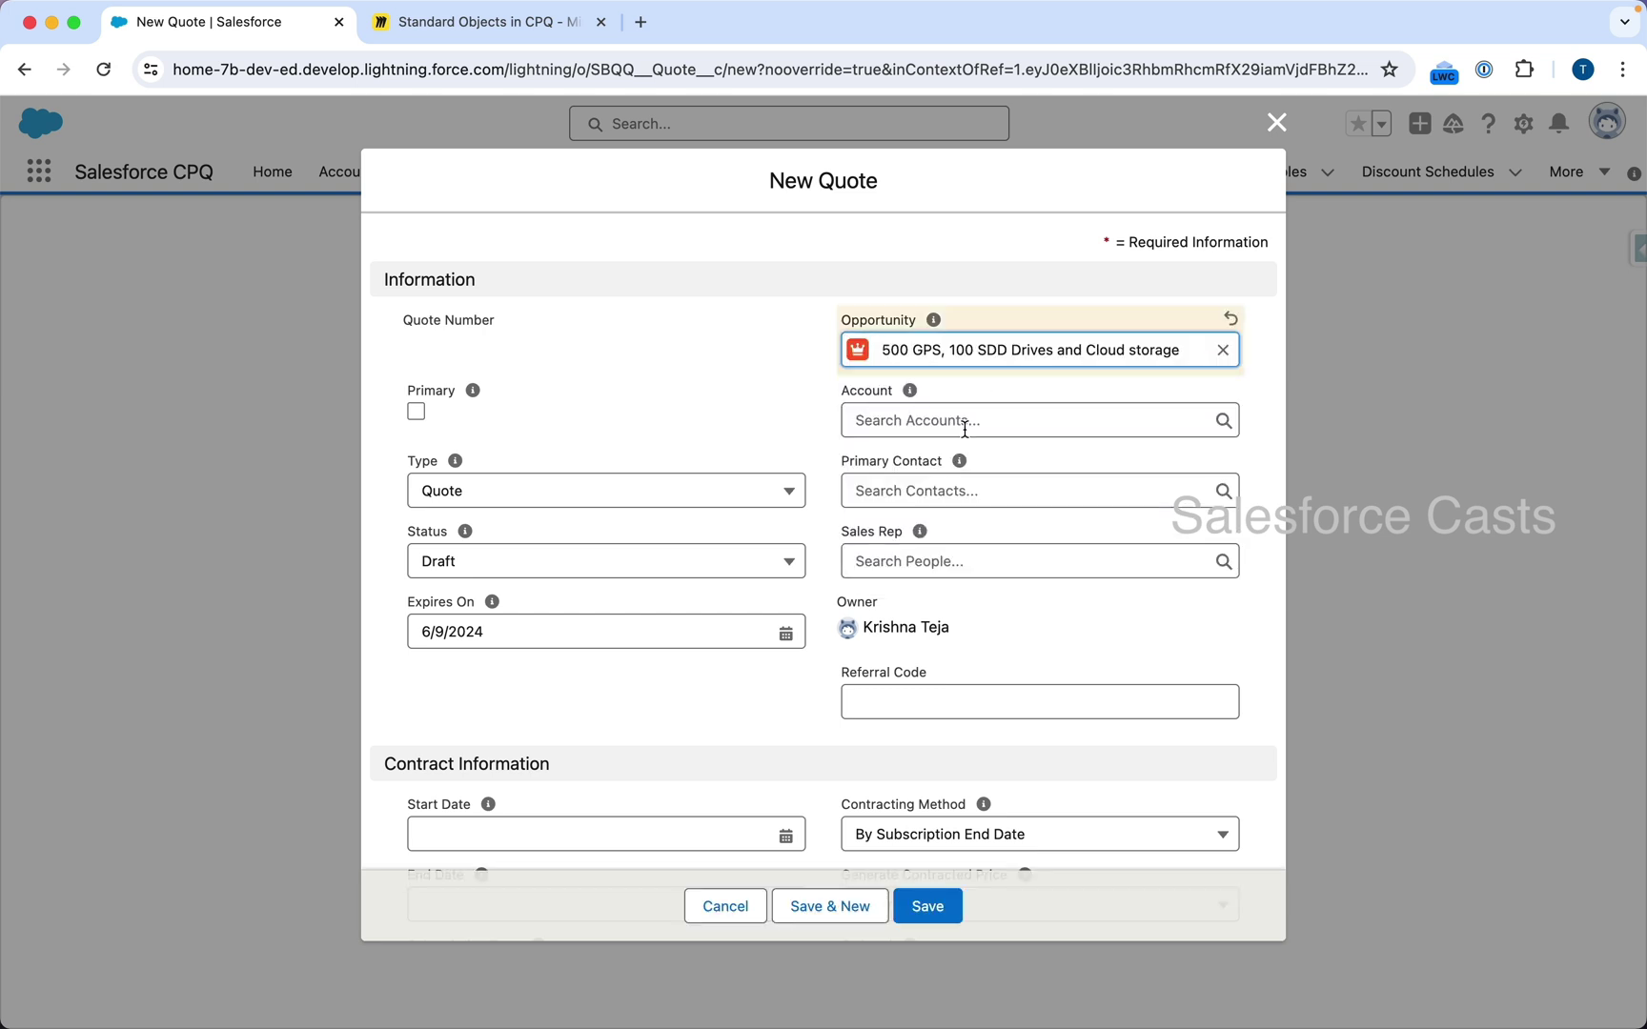
{"action": "key", "text": "super+shift+4"}
{"action": "left_click_drag", "start_coordinate": [932, 332], "coordinate": [946, 368]}
{"action": "key", "text": "Escape"}
{"action": "left_click", "coordinate": [991, 420]}
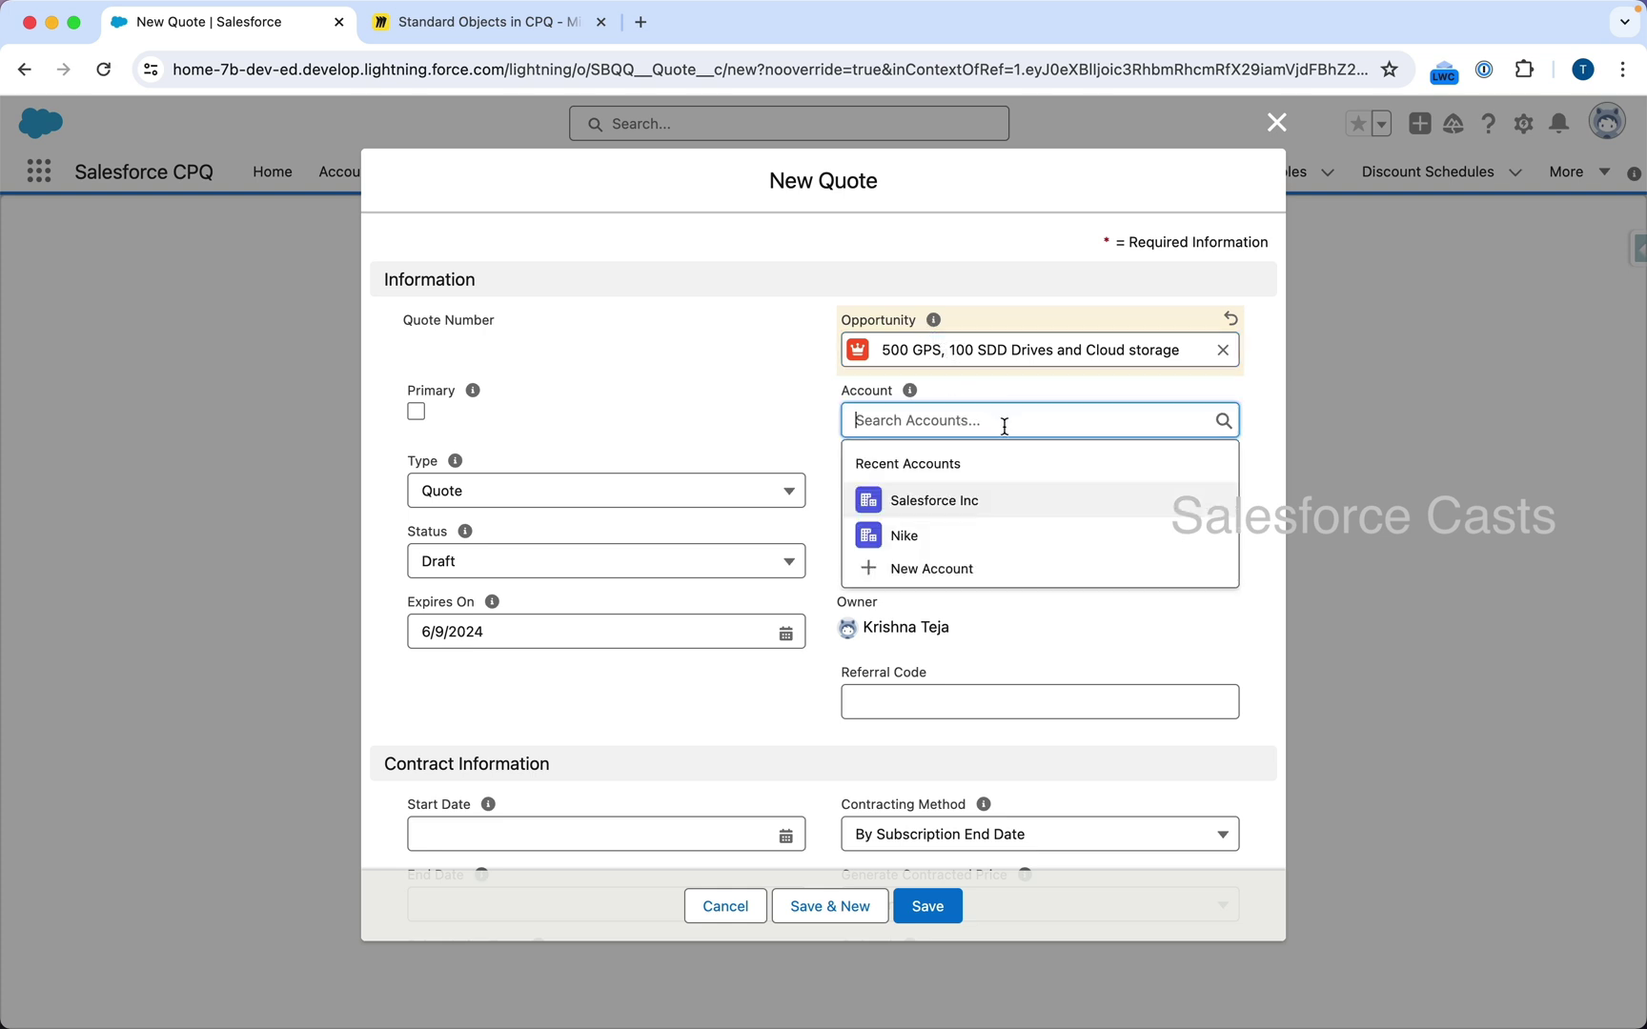
{"action": "left_click", "coordinate": [961, 503]}
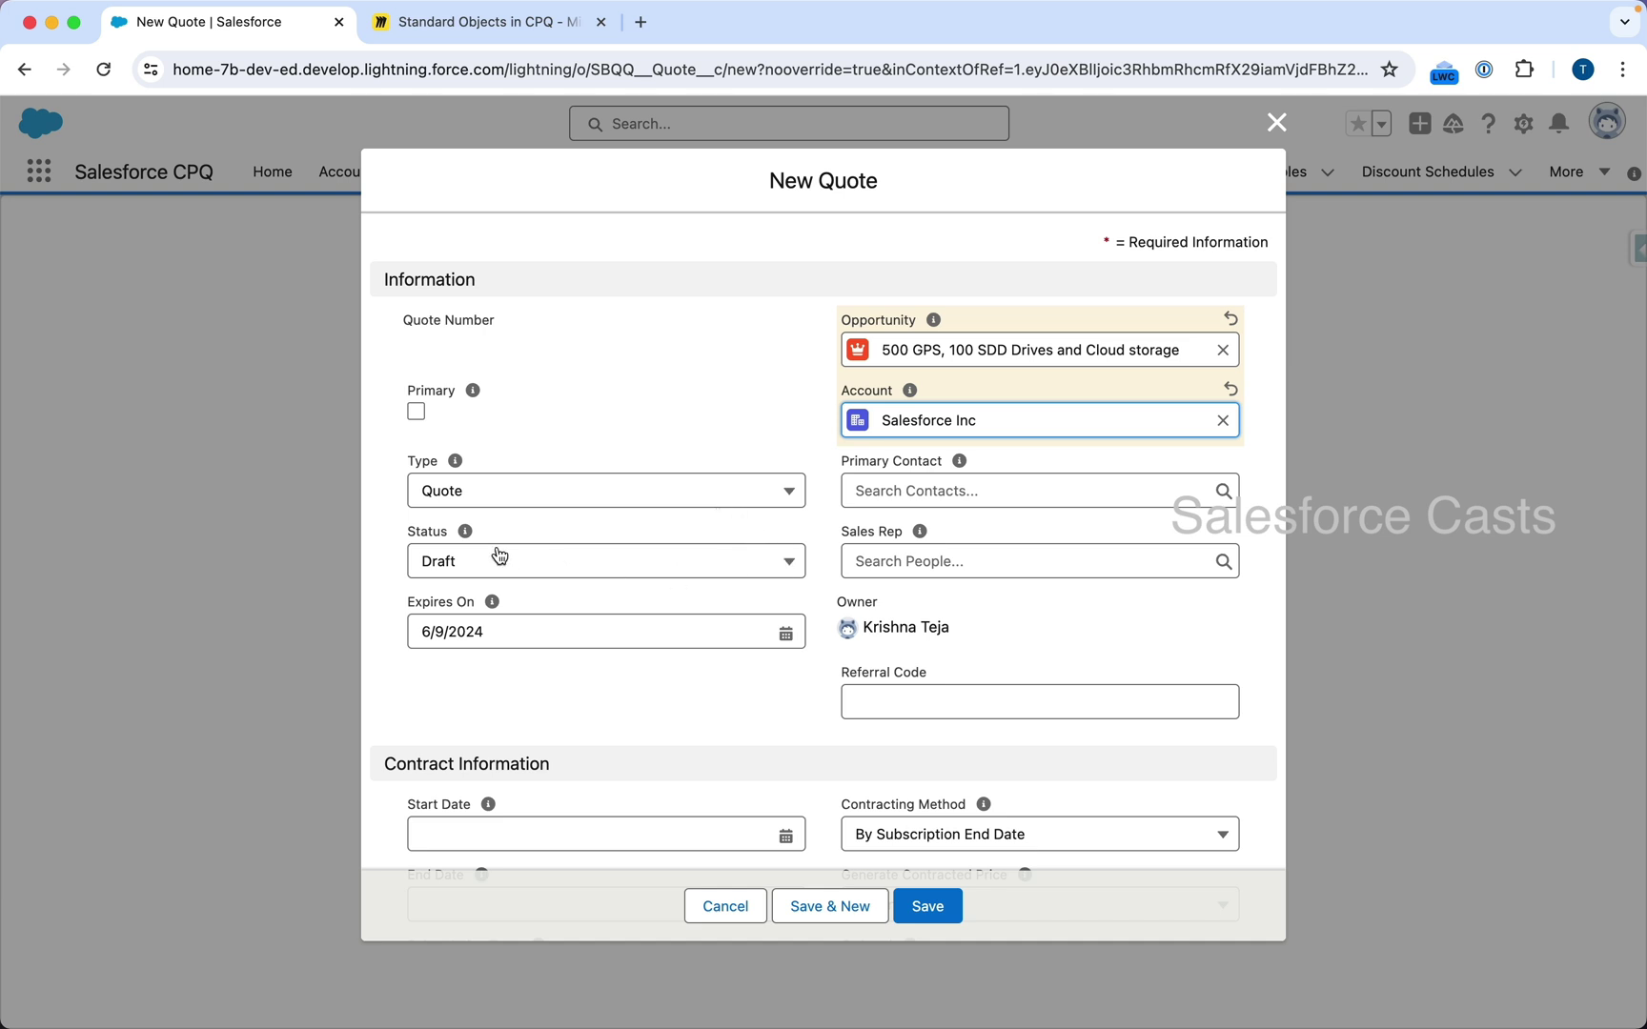
- Capture the Status and Primary fields, mark the quote Primary, and save it
{"action": "key", "text": "super+shift+4"}
{"action": "left_click_drag", "start_coordinate": [391, 499], "coordinate": [555, 604]}
{"action": "scroll", "coordinate": [1110, 661], "scroll_direction": "down", "scroll_amount": 3}
{"action": "scroll", "coordinate": [1109, 667], "scroll_direction": "down", "scroll_amount": 3}
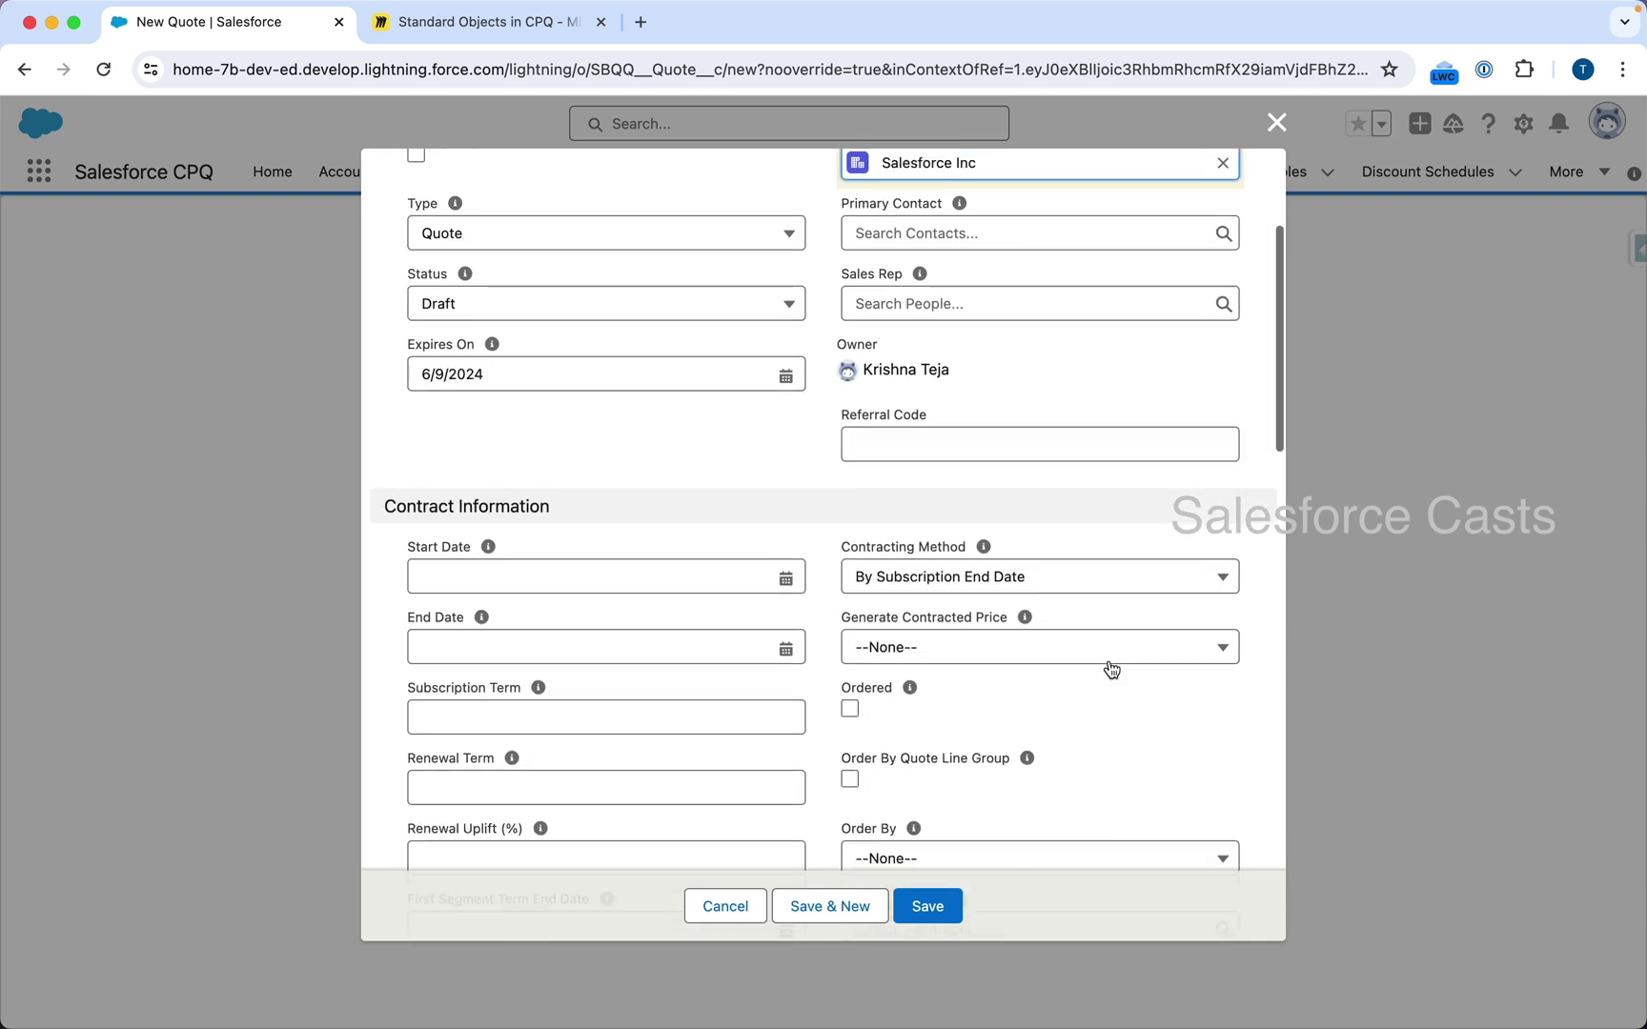
{"action": "scroll", "coordinate": [1110, 667], "scroll_direction": "up", "scroll_amount": 6}
{"action": "key", "text": "super+shift+4"}
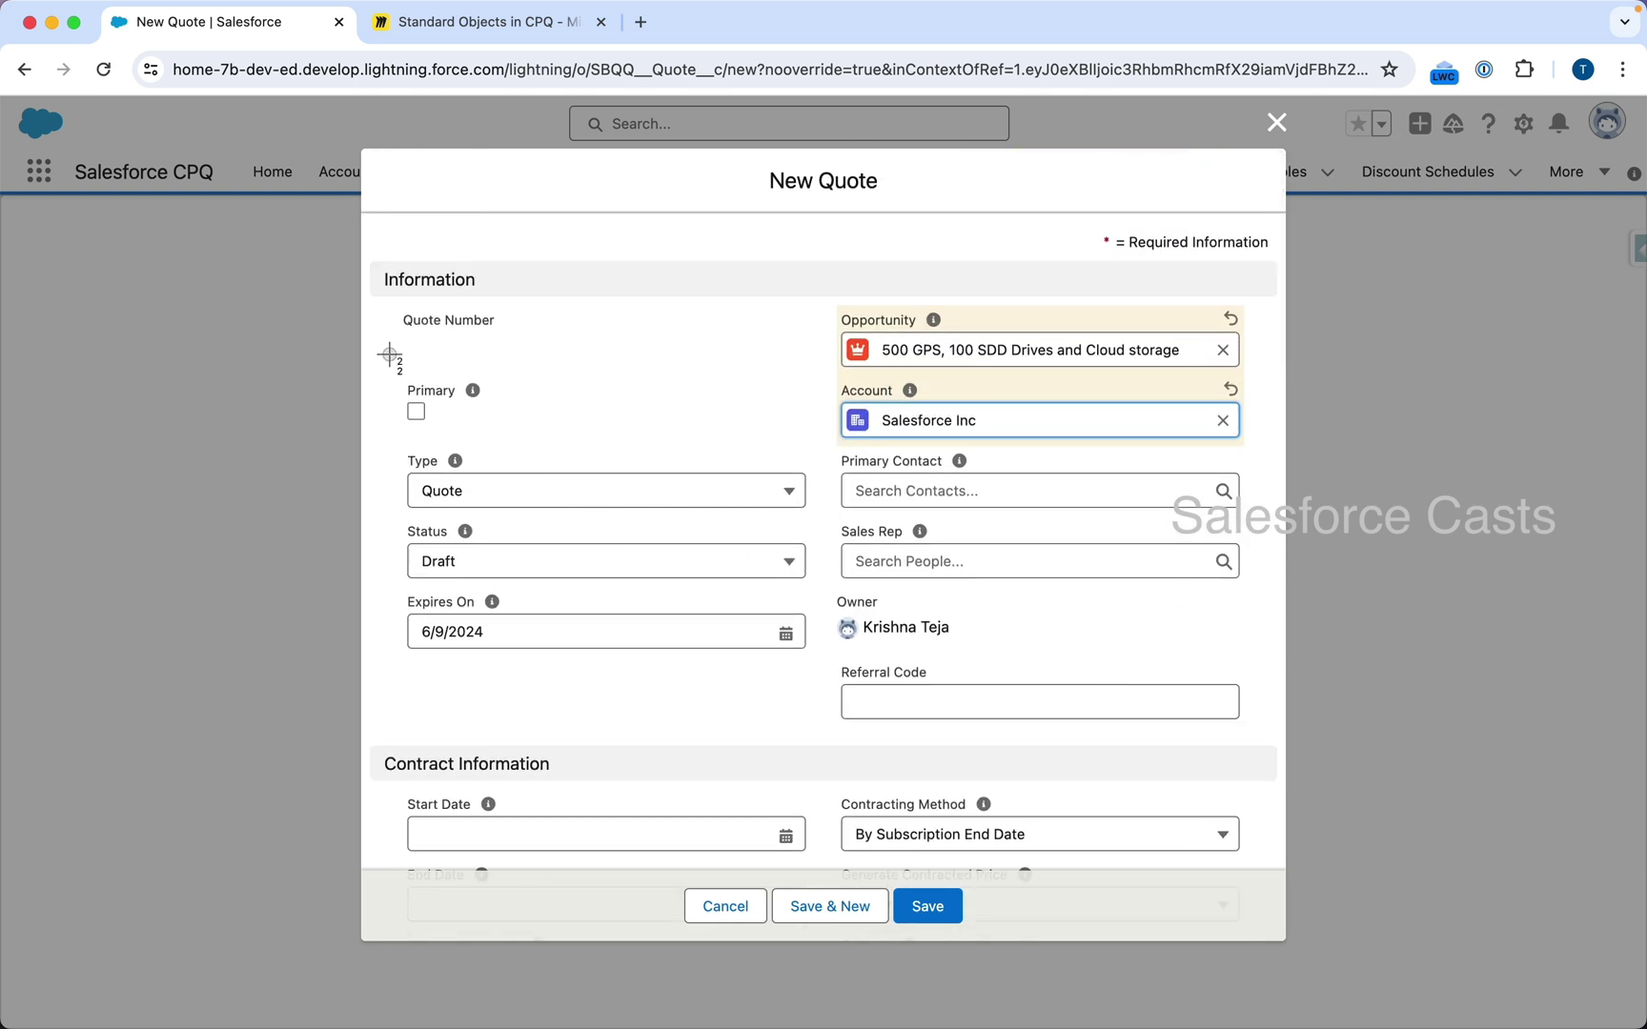
{"action": "left_click_drag", "start_coordinate": [387, 351], "coordinate": [531, 447]}
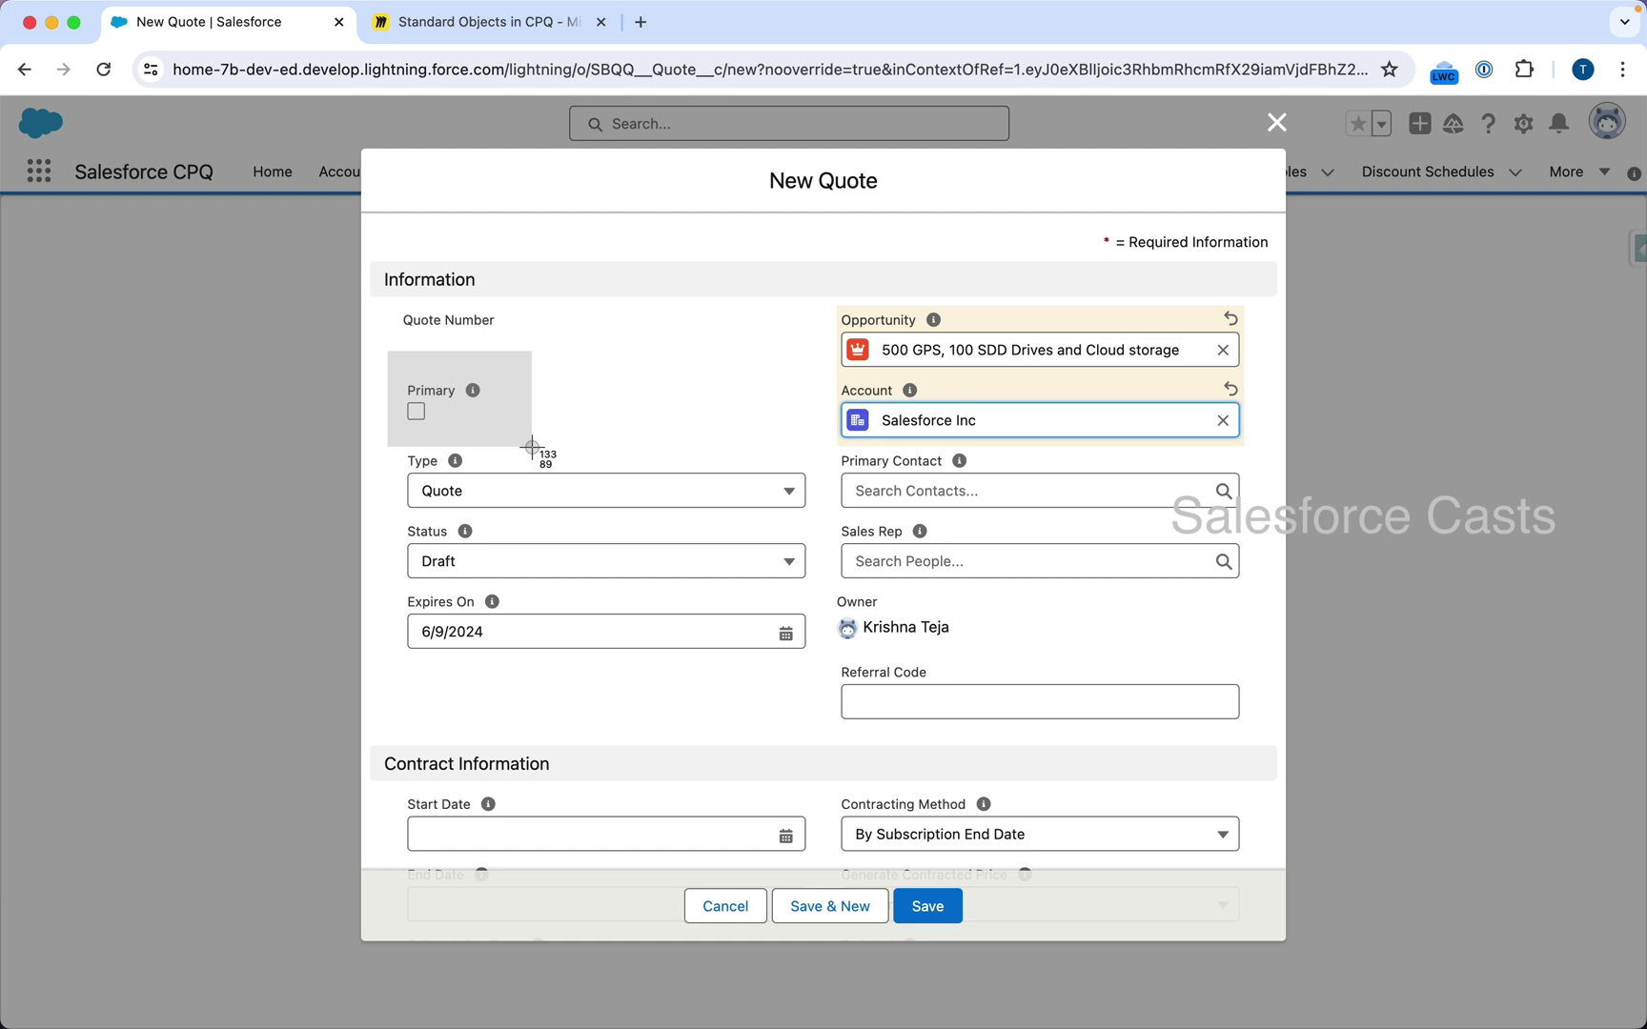
{"action": "left_click_drag", "start_coordinate": [532, 447], "coordinate": [532, 447]}
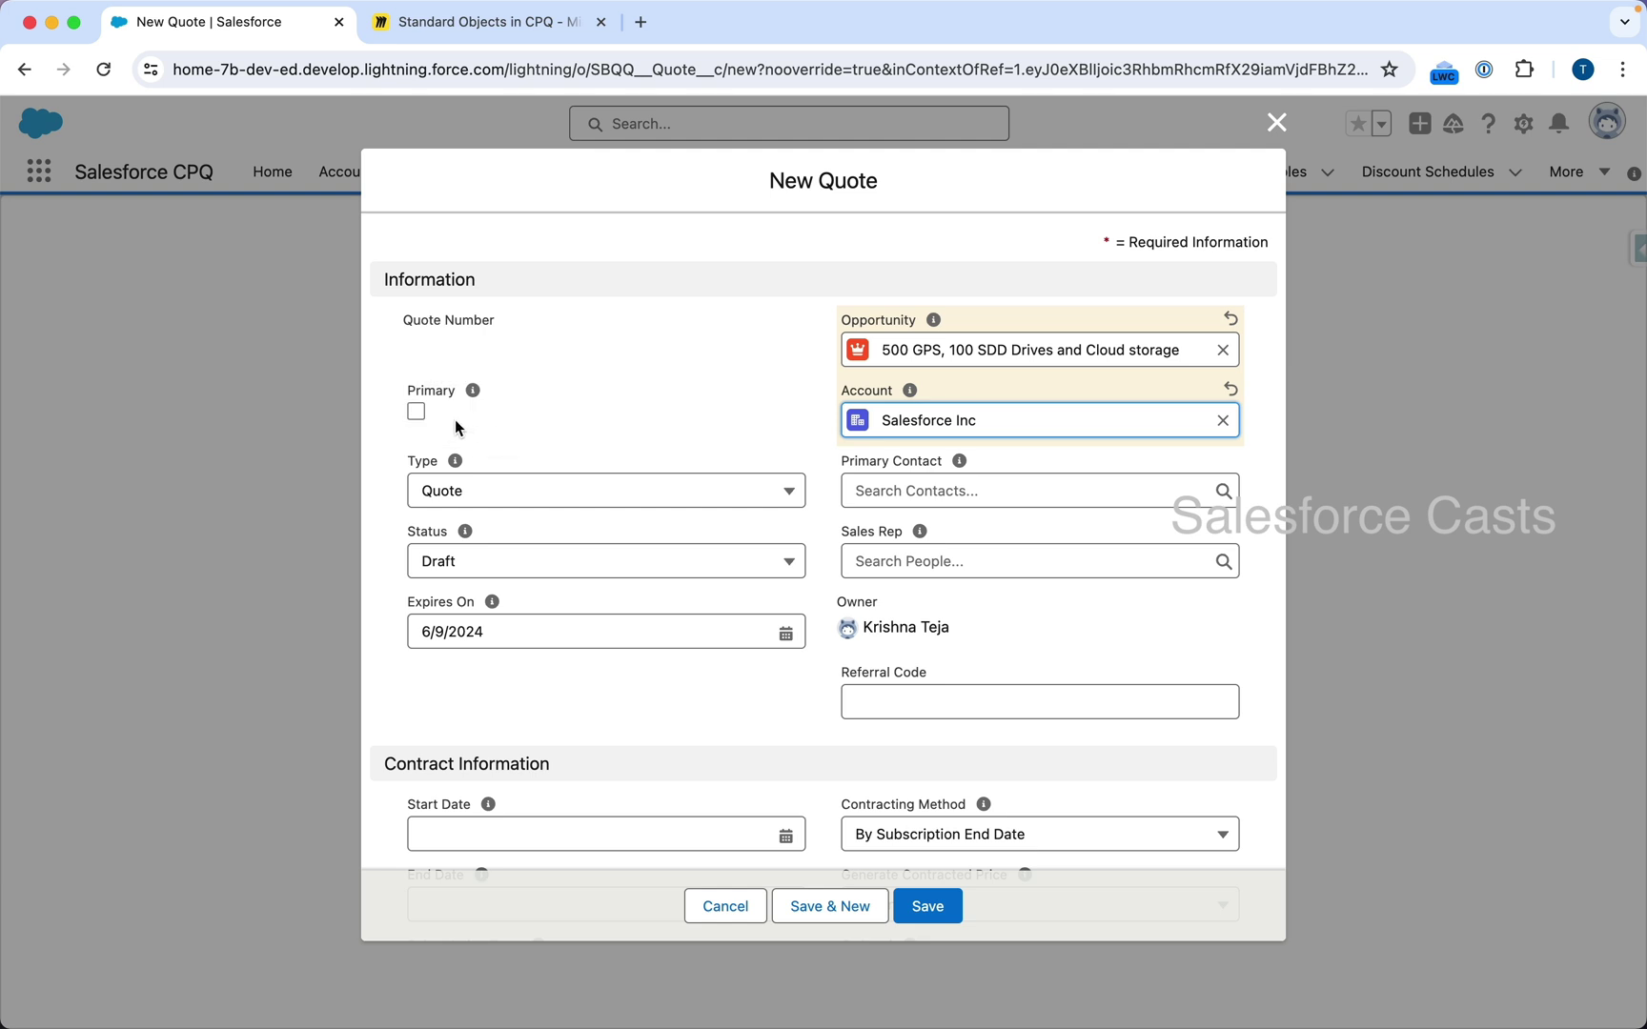
{"action": "left_click", "coordinate": [417, 412]}
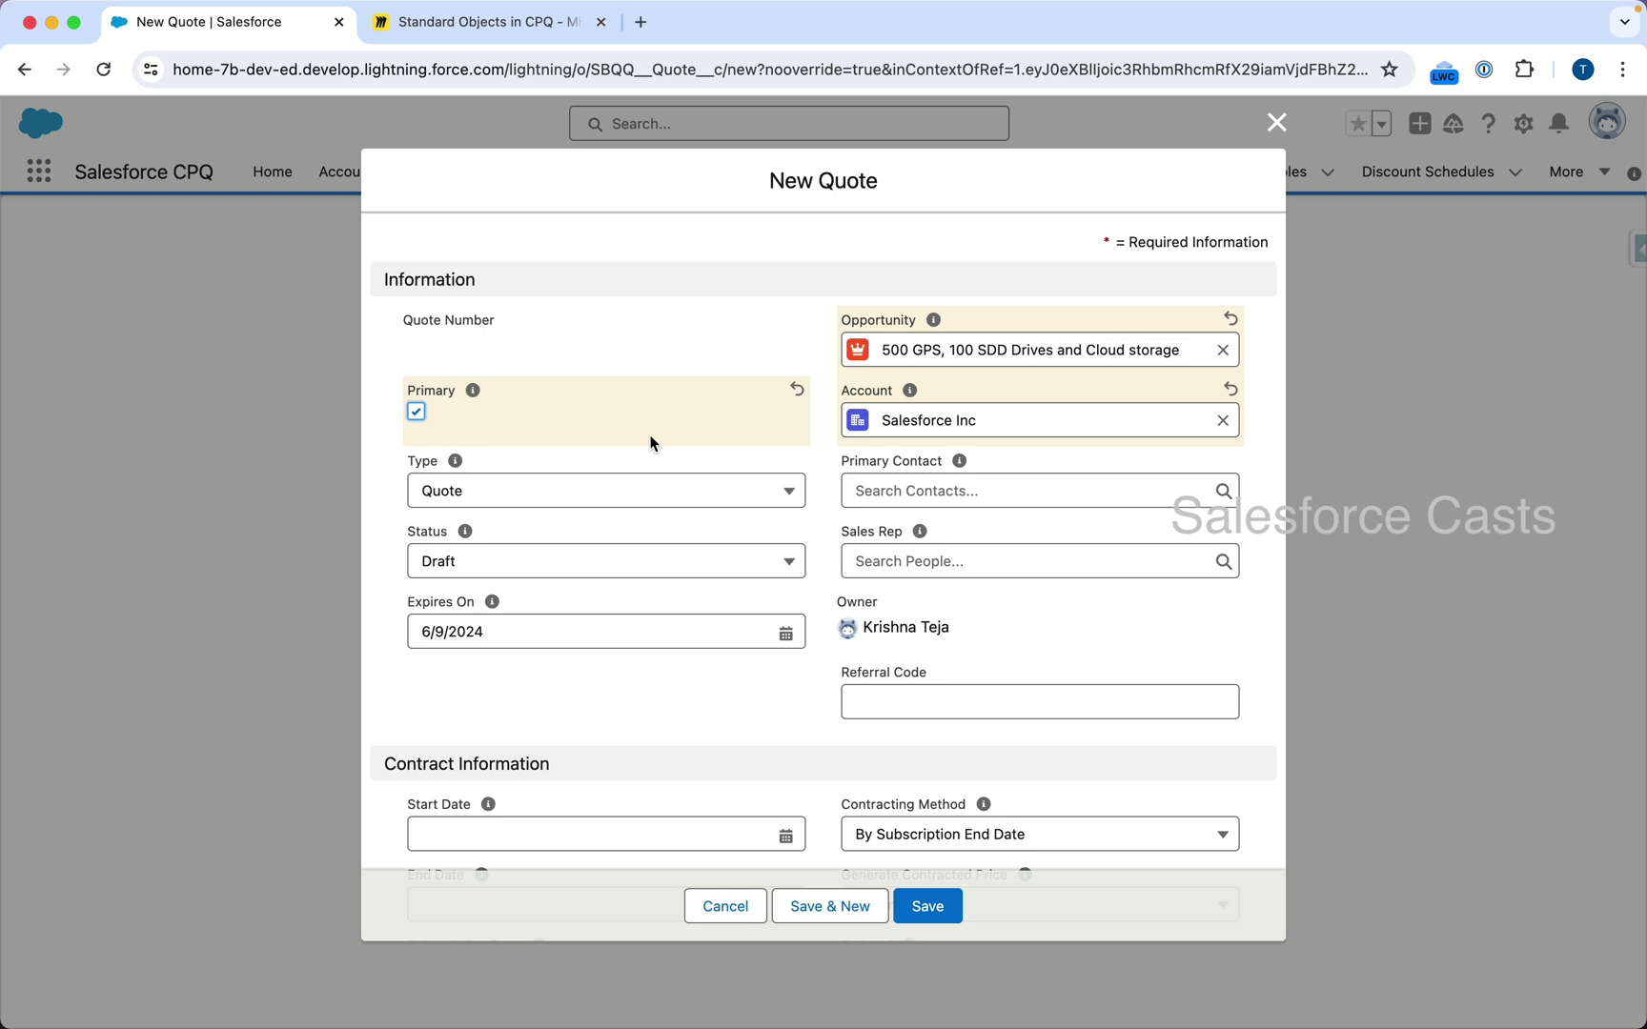
{"action": "mouse_move", "coordinate": [473, 392]}
{"action": "scroll", "coordinate": [932, 626], "scroll_direction": "down", "scroll_amount": 5}
{"action": "scroll", "coordinate": [933, 636], "scroll_direction": "down", "scroll_amount": 2}
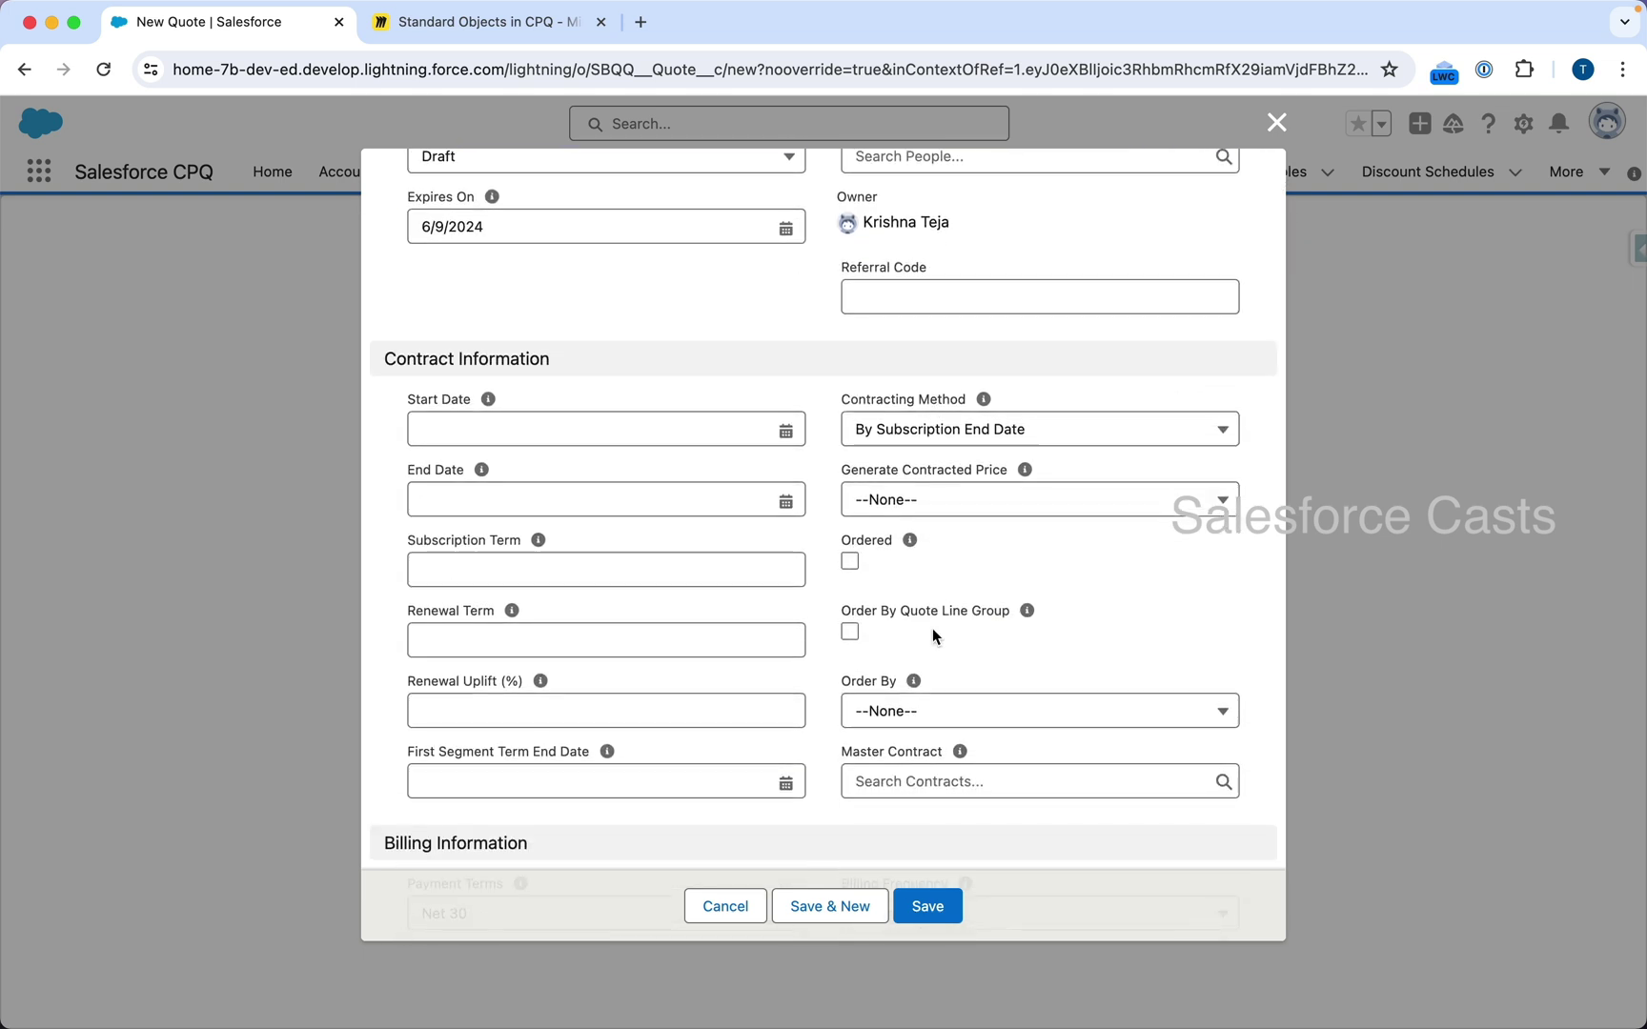
{"action": "scroll", "coordinate": [932, 629], "scroll_direction": "down", "scroll_amount": 11}
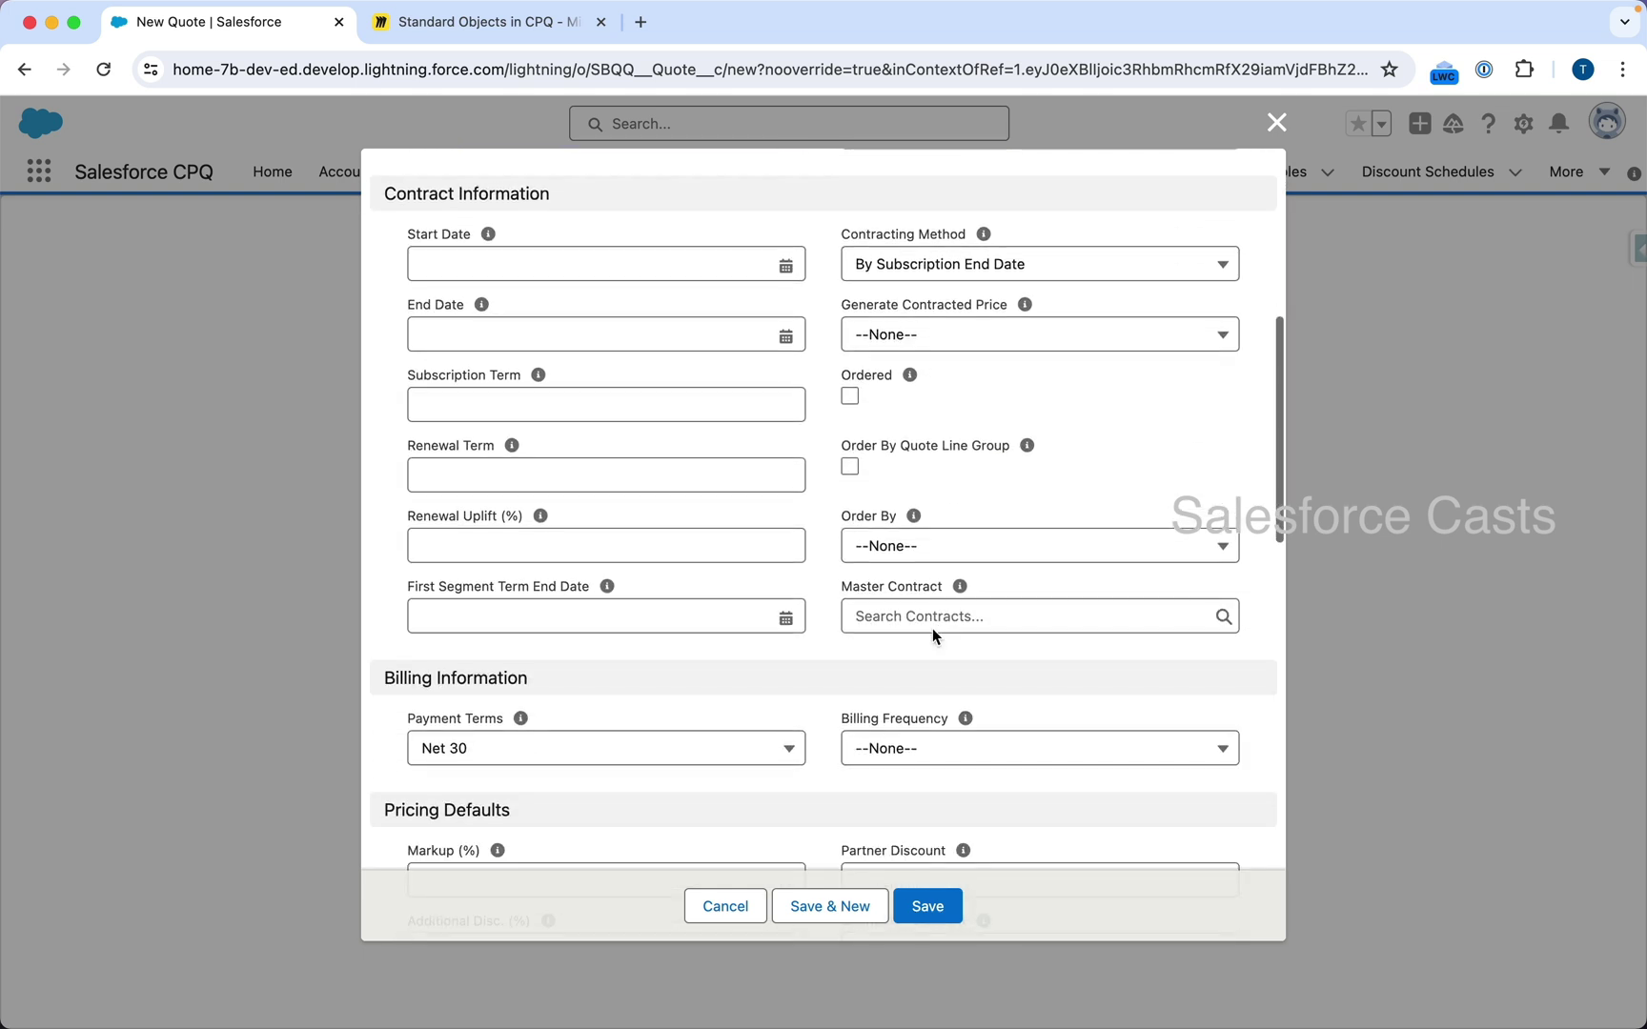
{"action": "scroll", "coordinate": [931, 630], "scroll_direction": "down", "scroll_amount": 11}
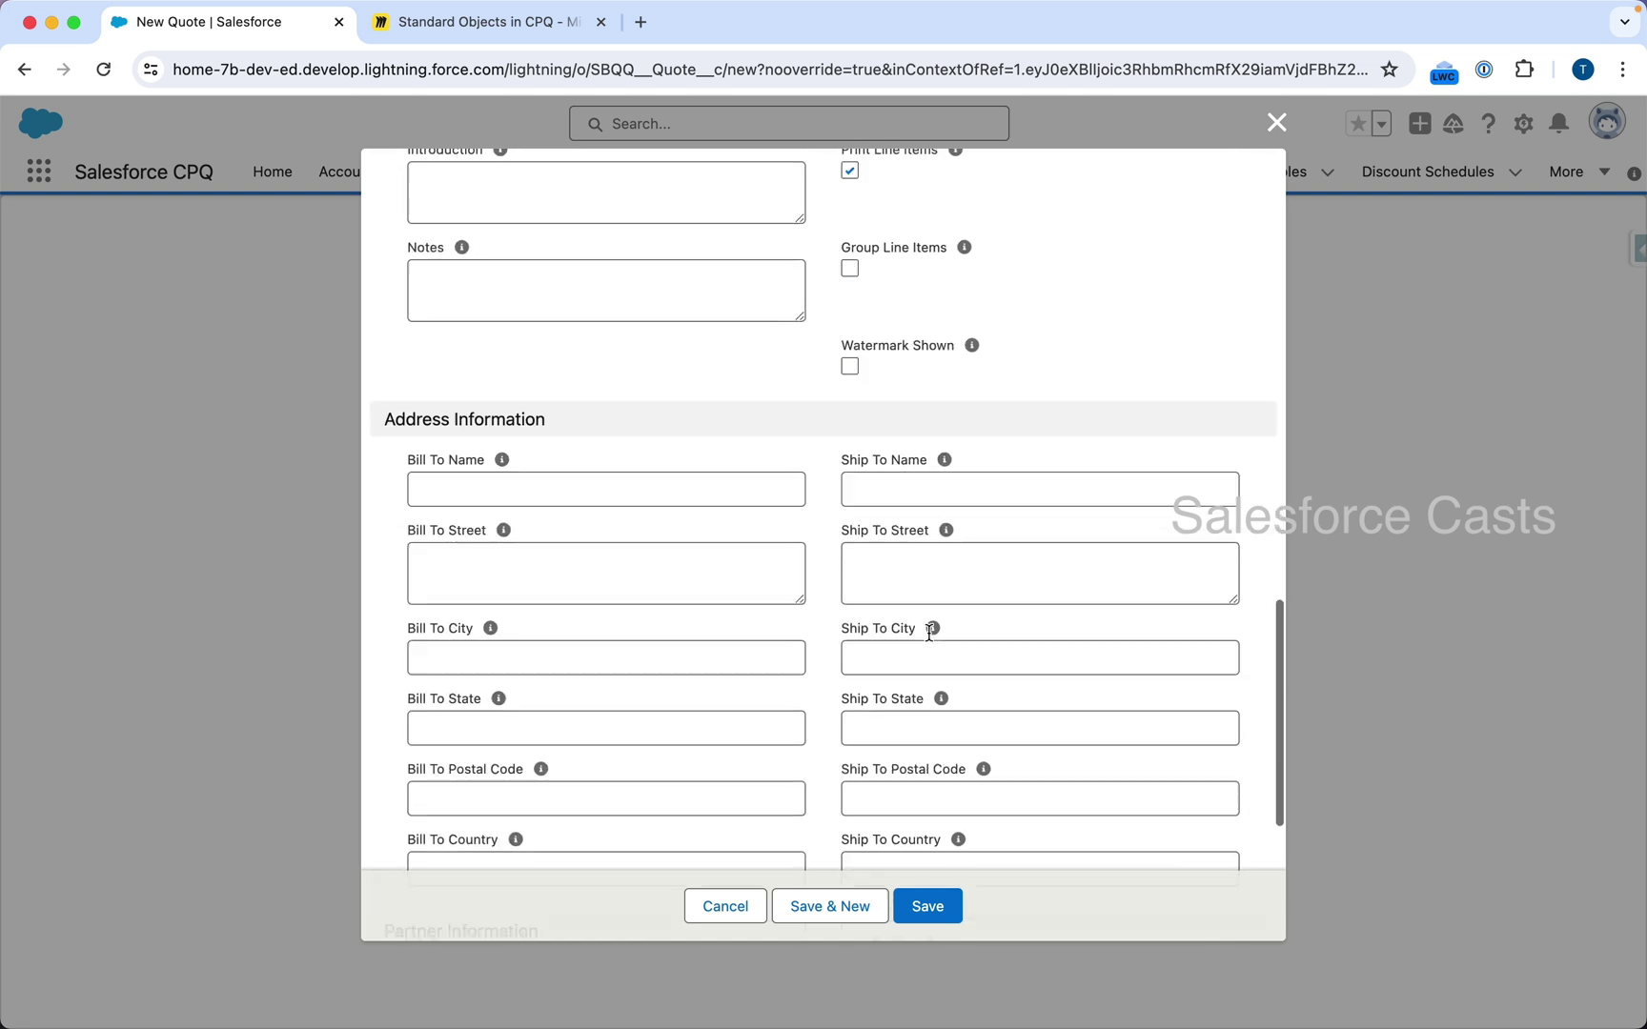
{"action": "left_click", "coordinate": [927, 906]}
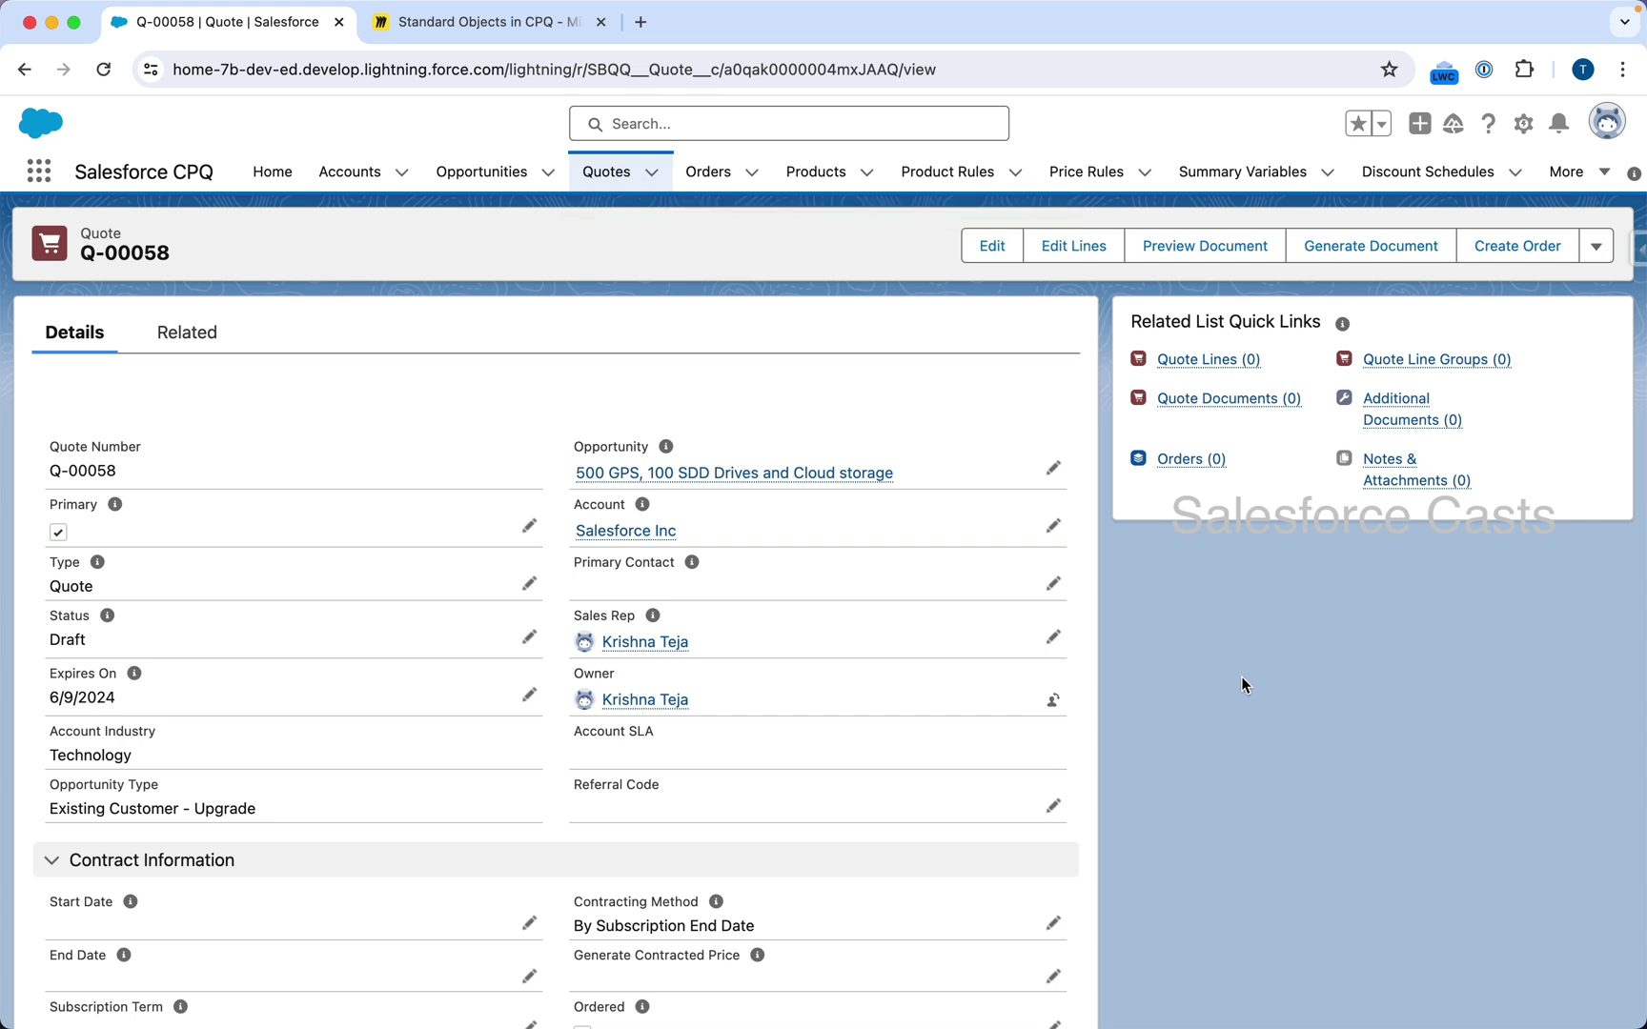
- Screenshot the Q-00058 quote header and launch Edit Lines to reach the price book prompt
{"action": "key", "text": "super+shift+4"}
{"action": "left_click_drag", "start_coordinate": [1005, 196], "coordinate": [1167, 310]}
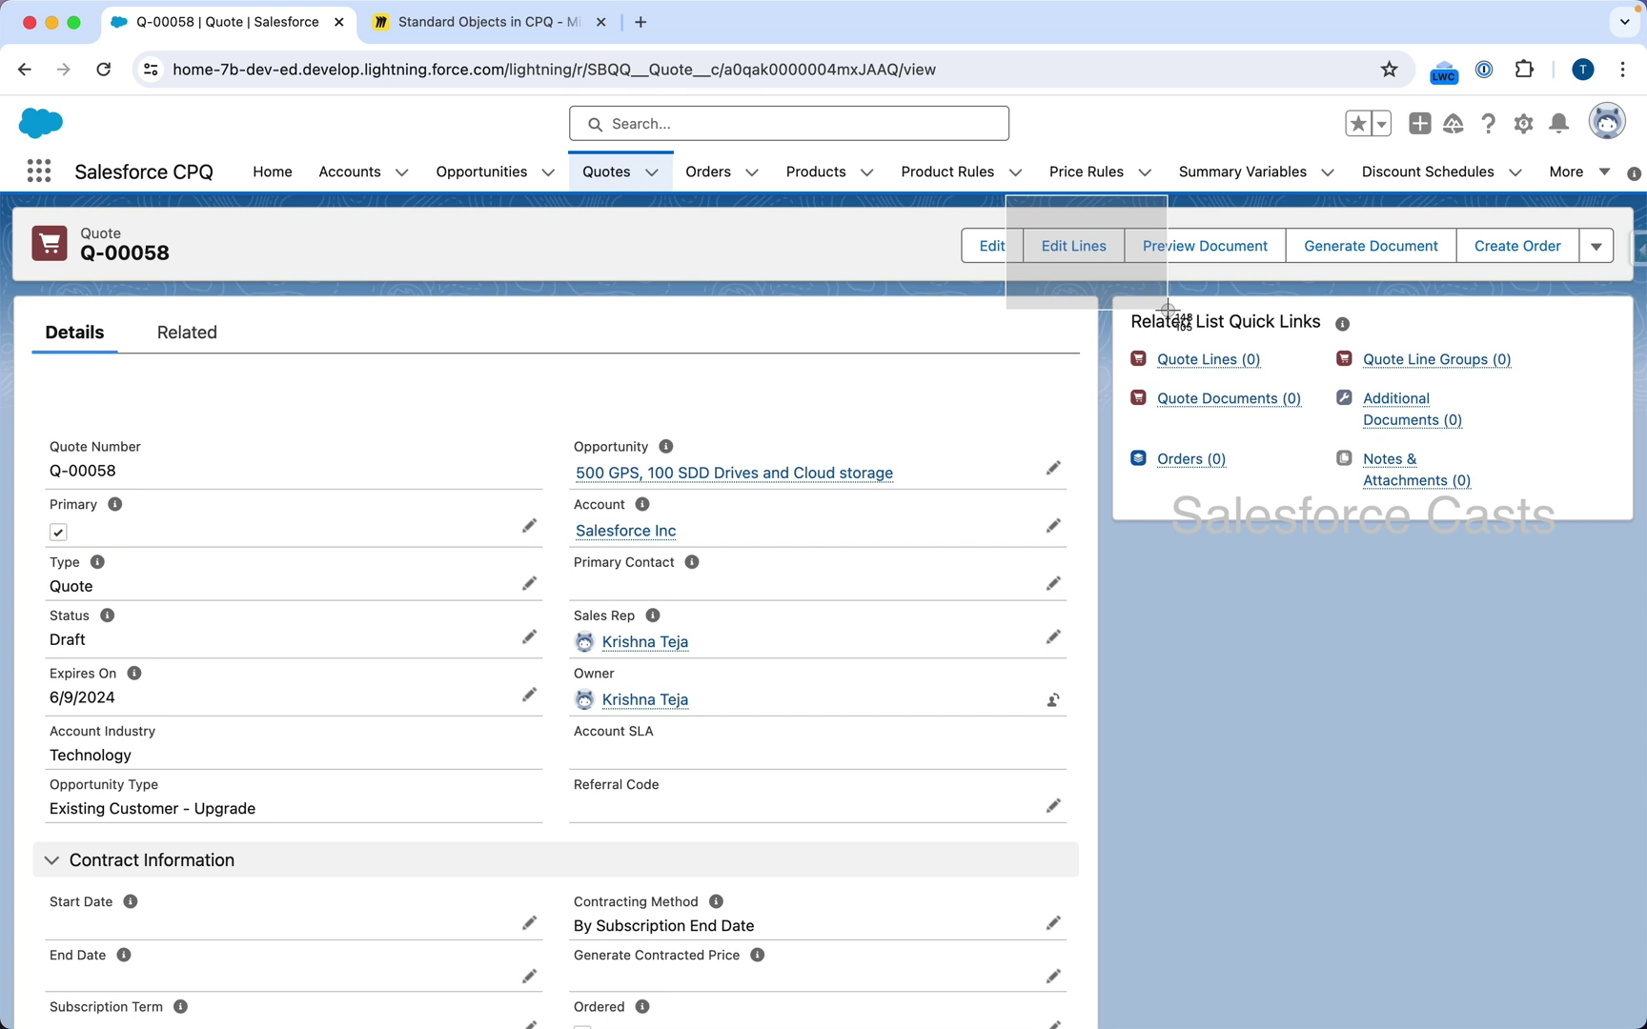
{"action": "left_click_drag", "start_coordinate": [1167, 310], "coordinate": [1168, 309]}
{"action": "left_click", "coordinate": [1087, 250]}
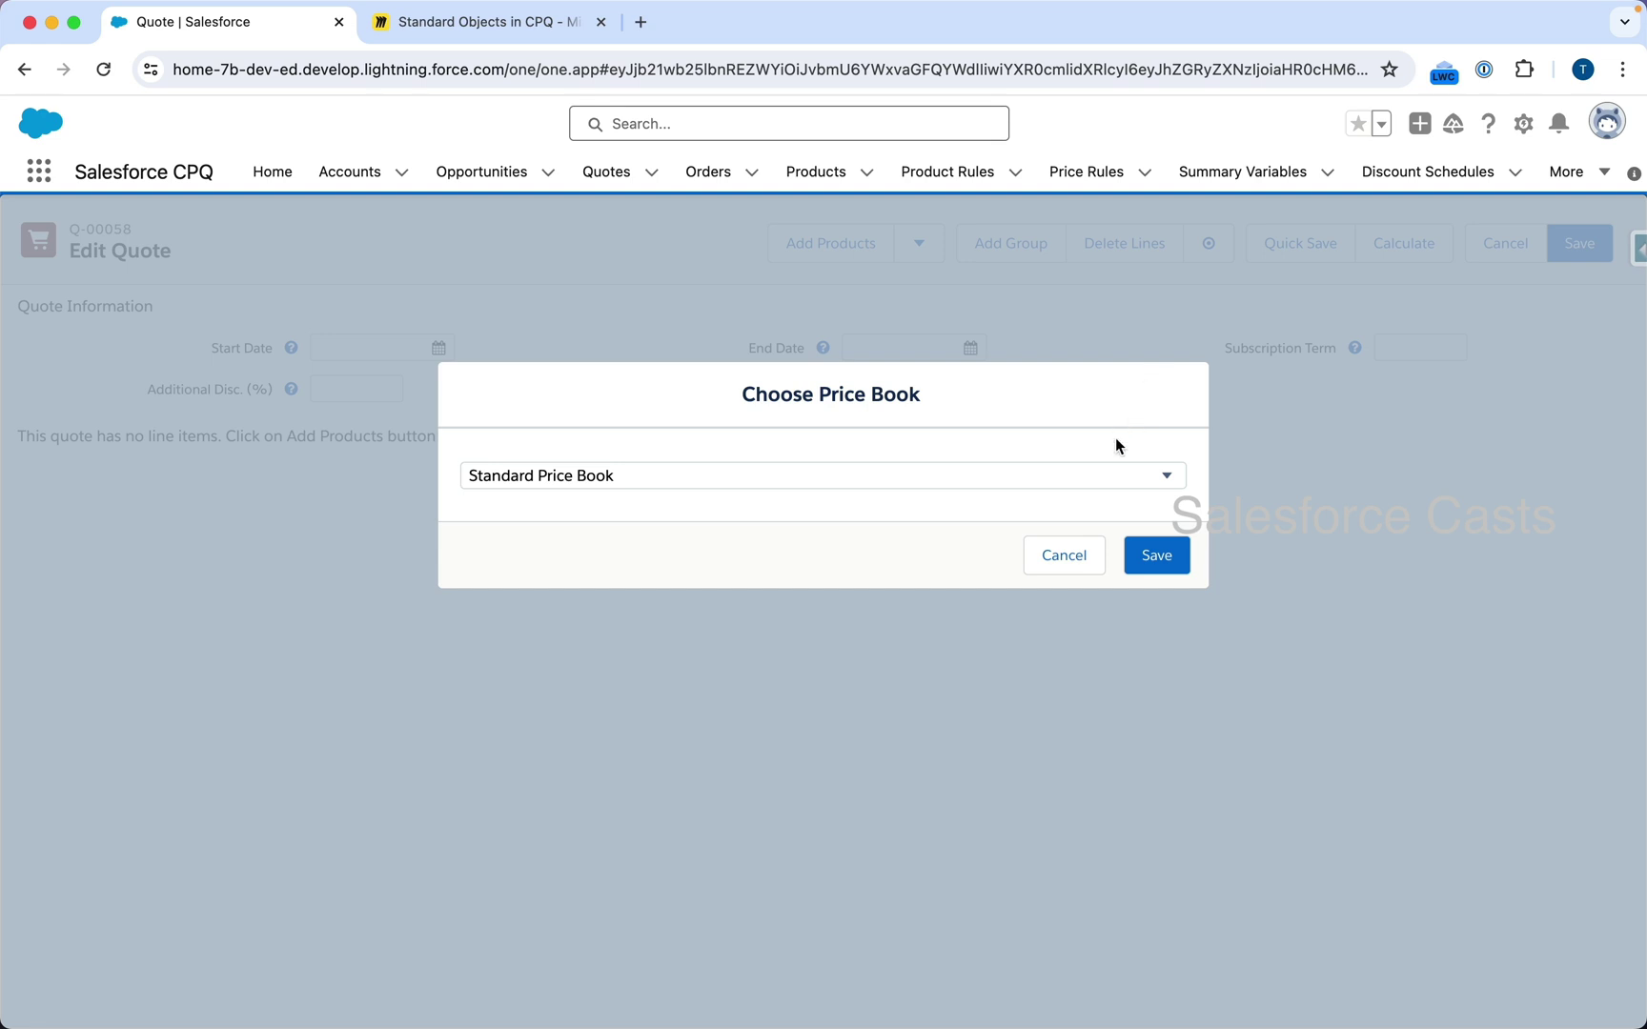
- Confirm Standard Price Book for Q-00058 and screenshot the empty line editor
{"action": "left_click", "coordinate": [1102, 478]}
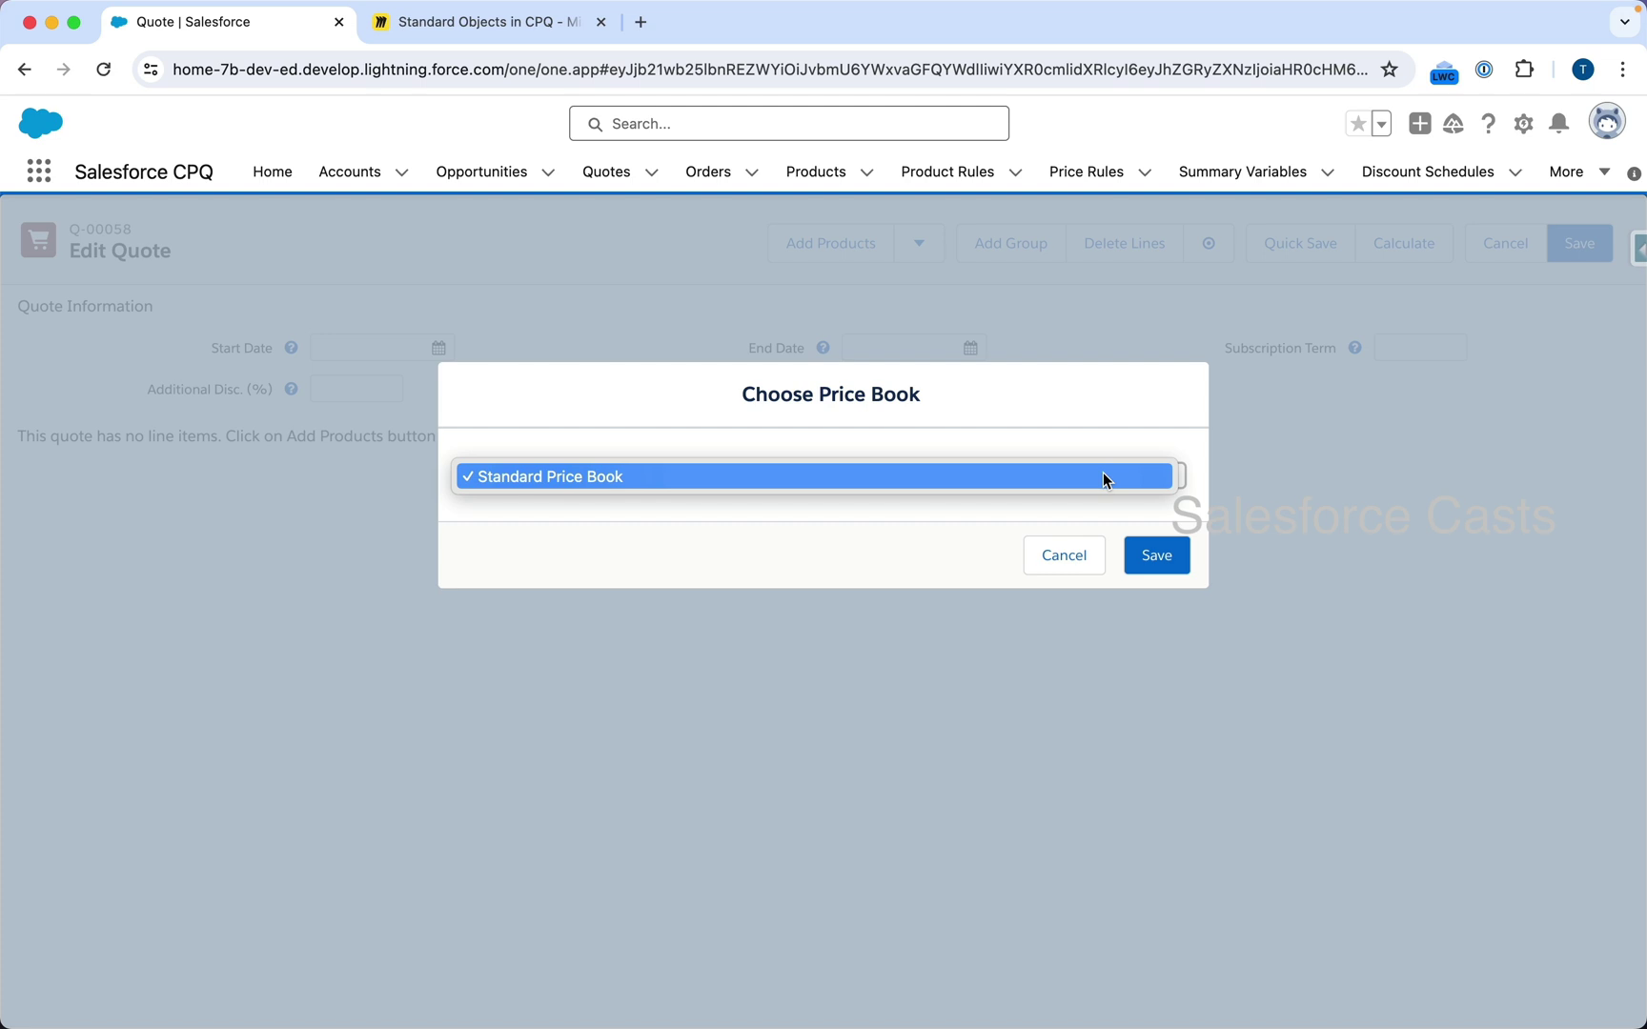
{"action": "left_click", "coordinate": [1103, 477]}
{"action": "left_click", "coordinate": [1156, 556]}
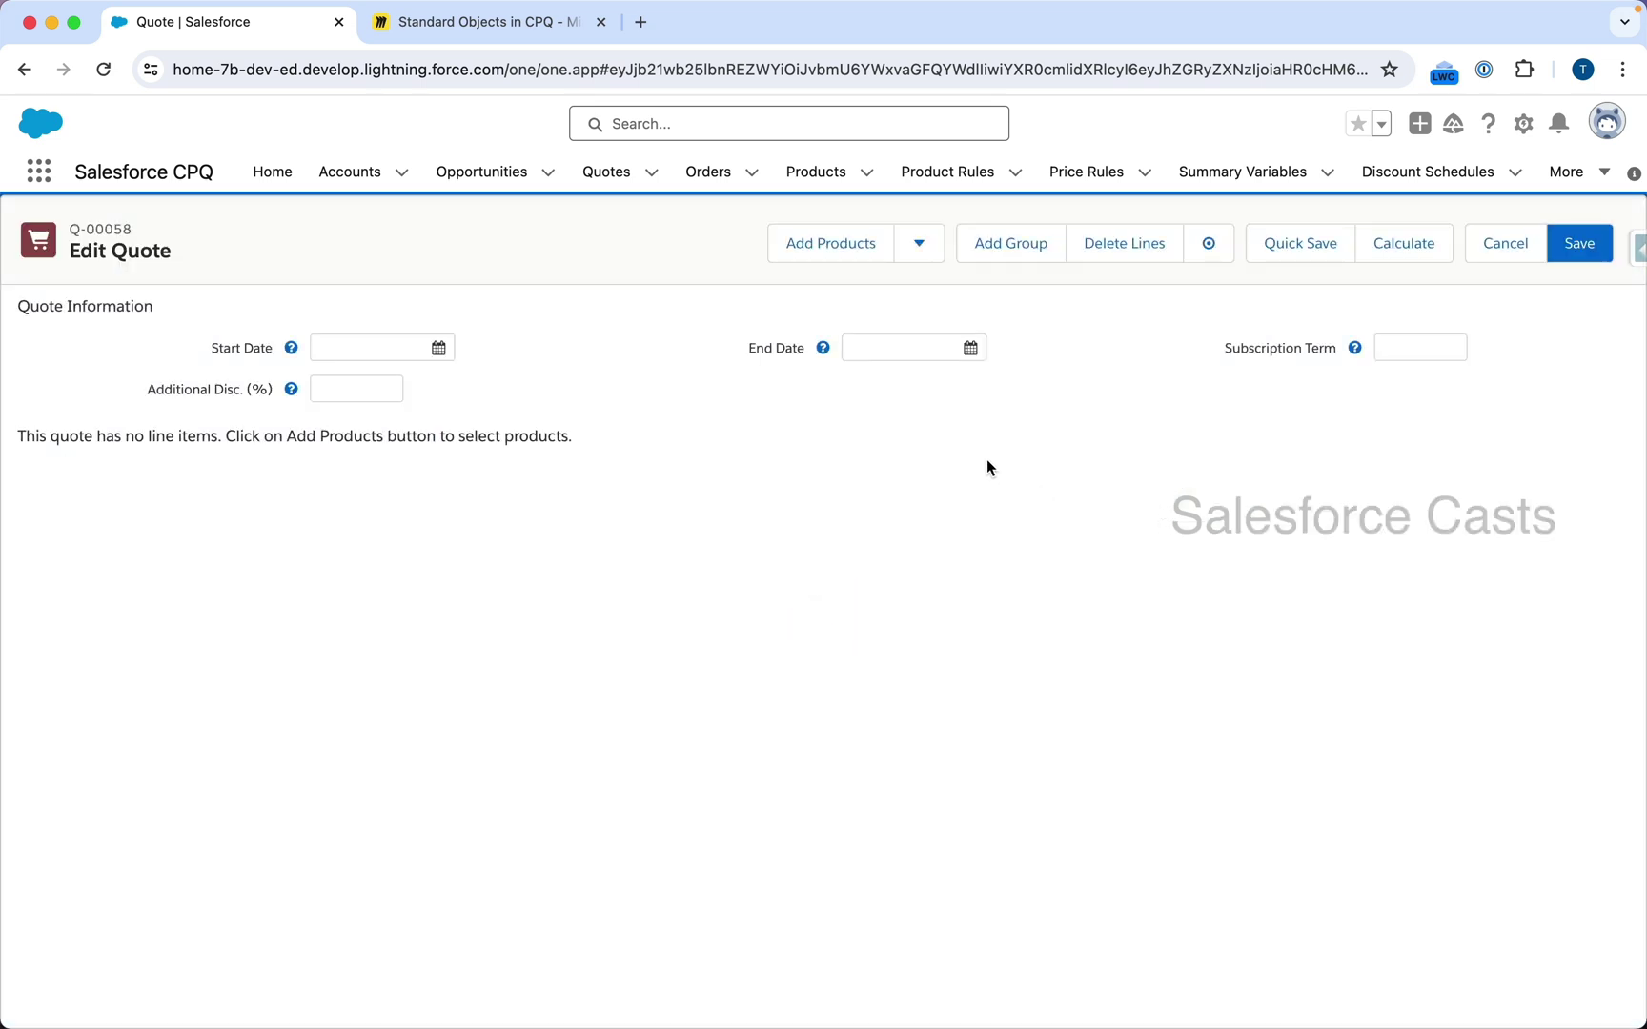
{"action": "key", "text": "super+shift+4"}
{"action": "left_click_drag", "start_coordinate": [1, 168], "coordinate": [1643, 489]}
- Search the catalogue for 'Cloud' and add Cloud Storage 1GB (qty 1, $20.00) to quote Q-00058
{"action": "left_click", "coordinate": [850, 246]}
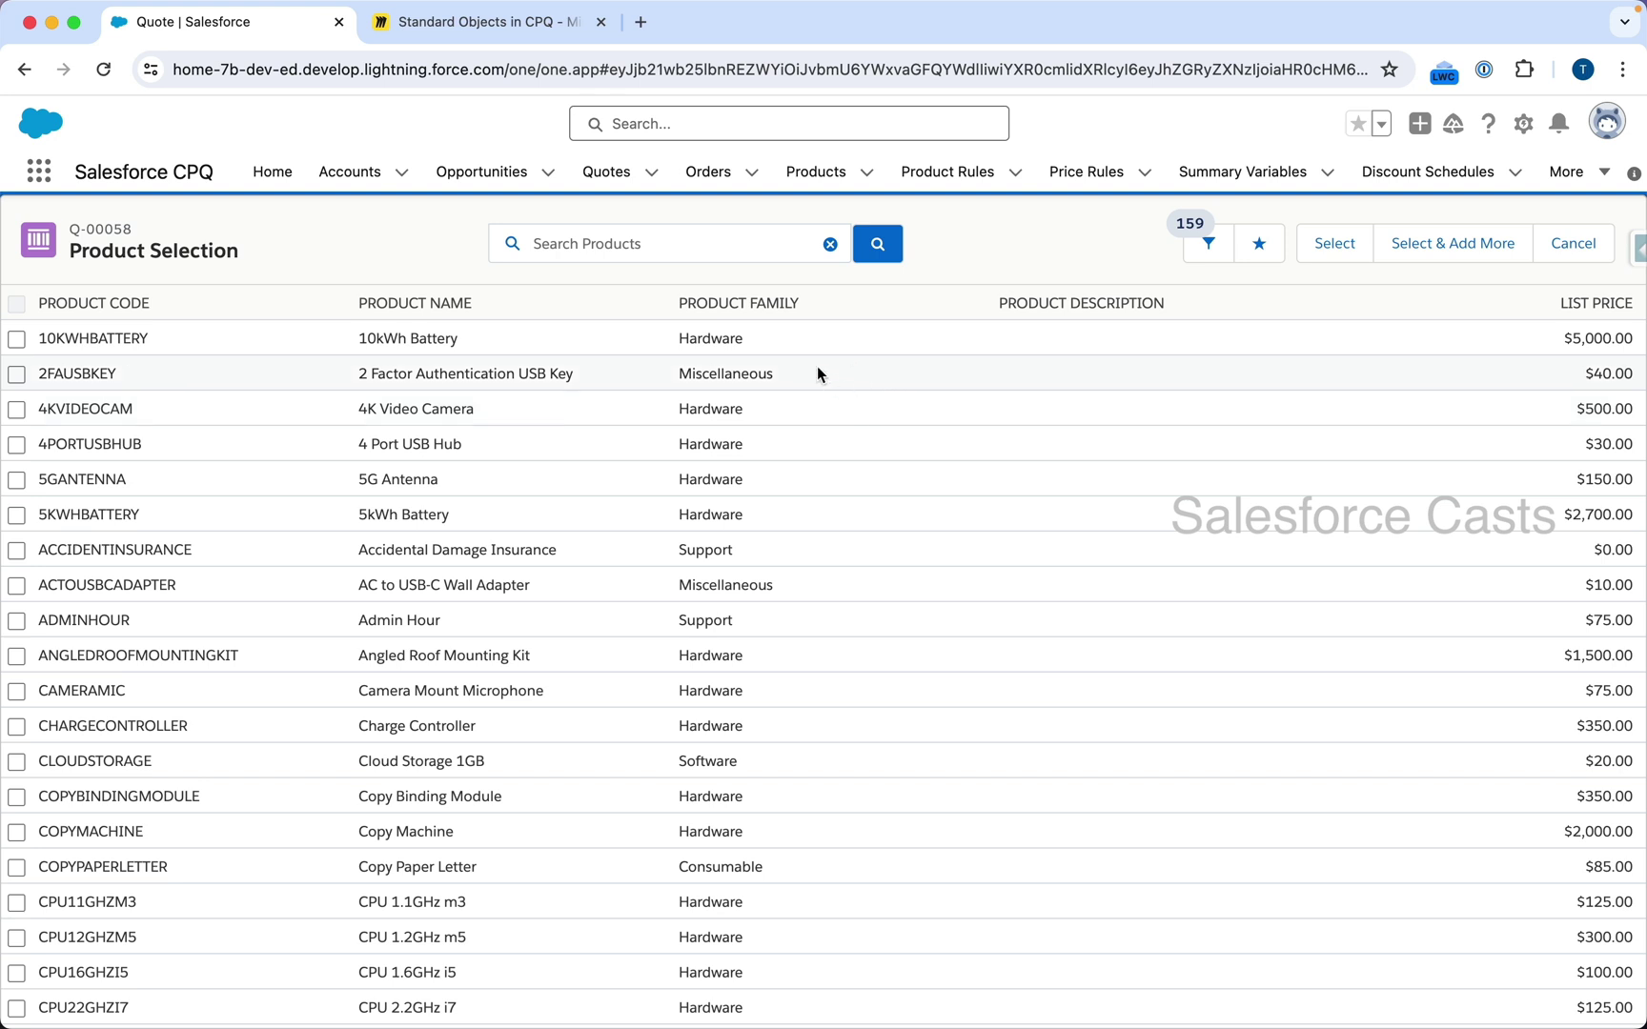
{"action": "left_click", "coordinate": [703, 244]}
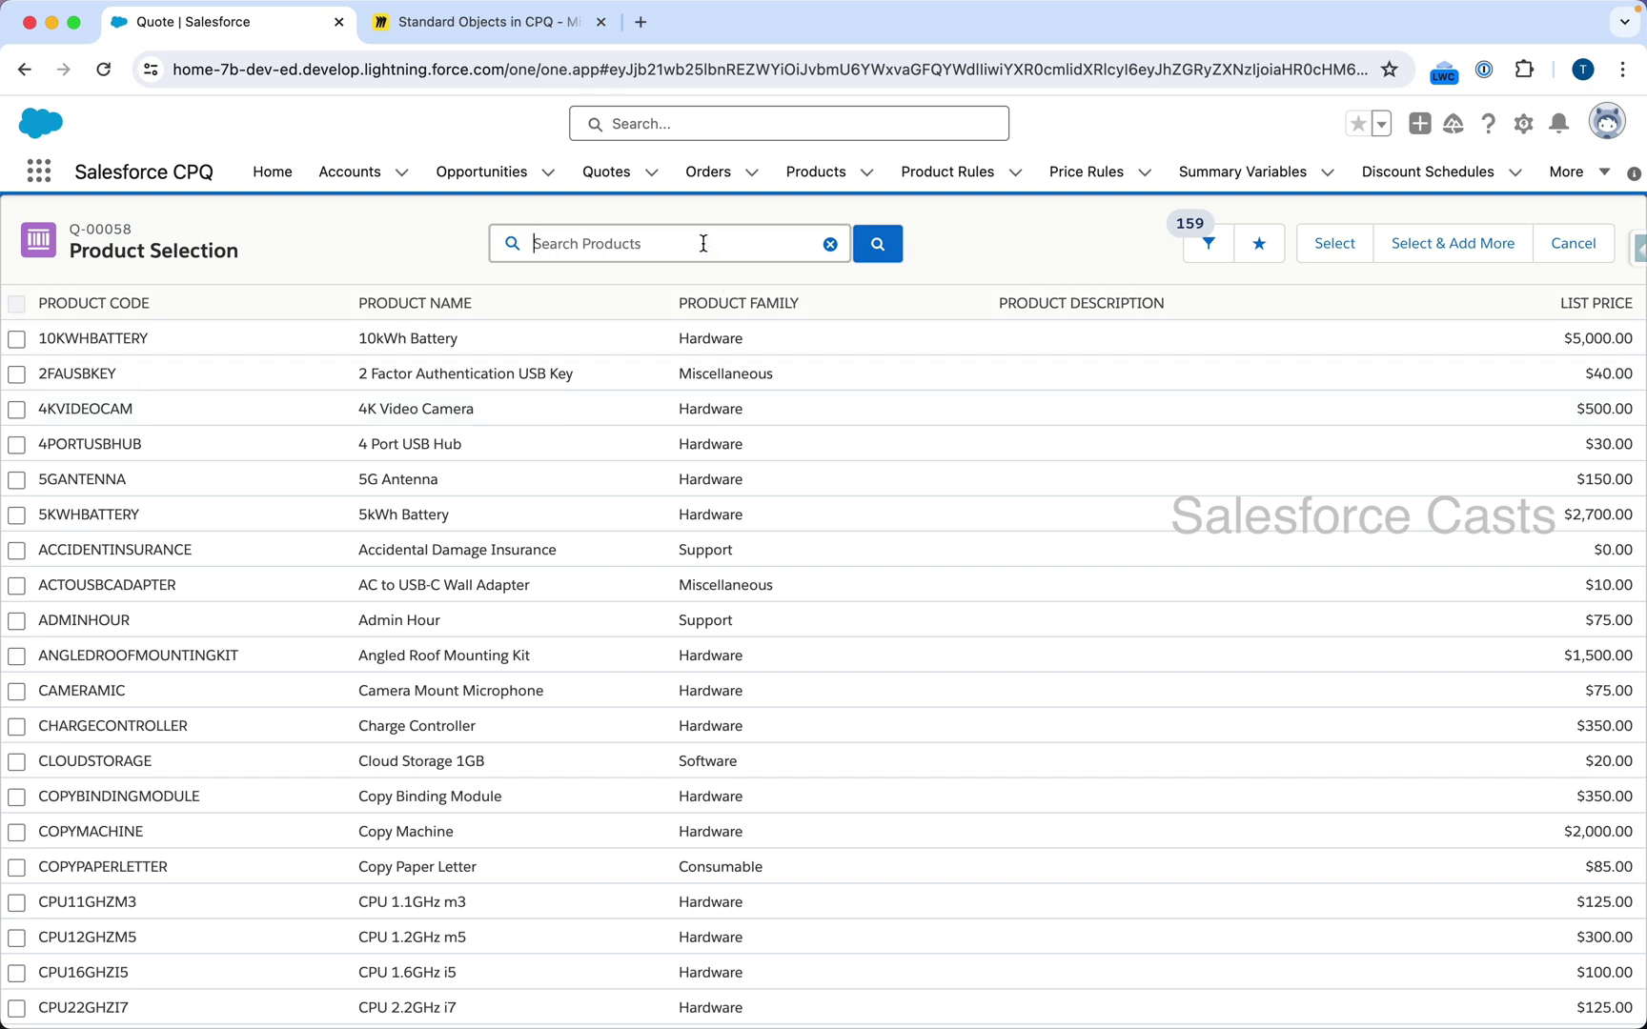
{"action": "type", "text": "CLoud"}
{"action": "key", "text": "BackSpace"}
{"action": "key", "text": "BackSpace"}
{"action": "key", "text": "BackSpace"}
{"action": "key", "text": "BackSpace"}
{"action": "type", "text": "loud"}
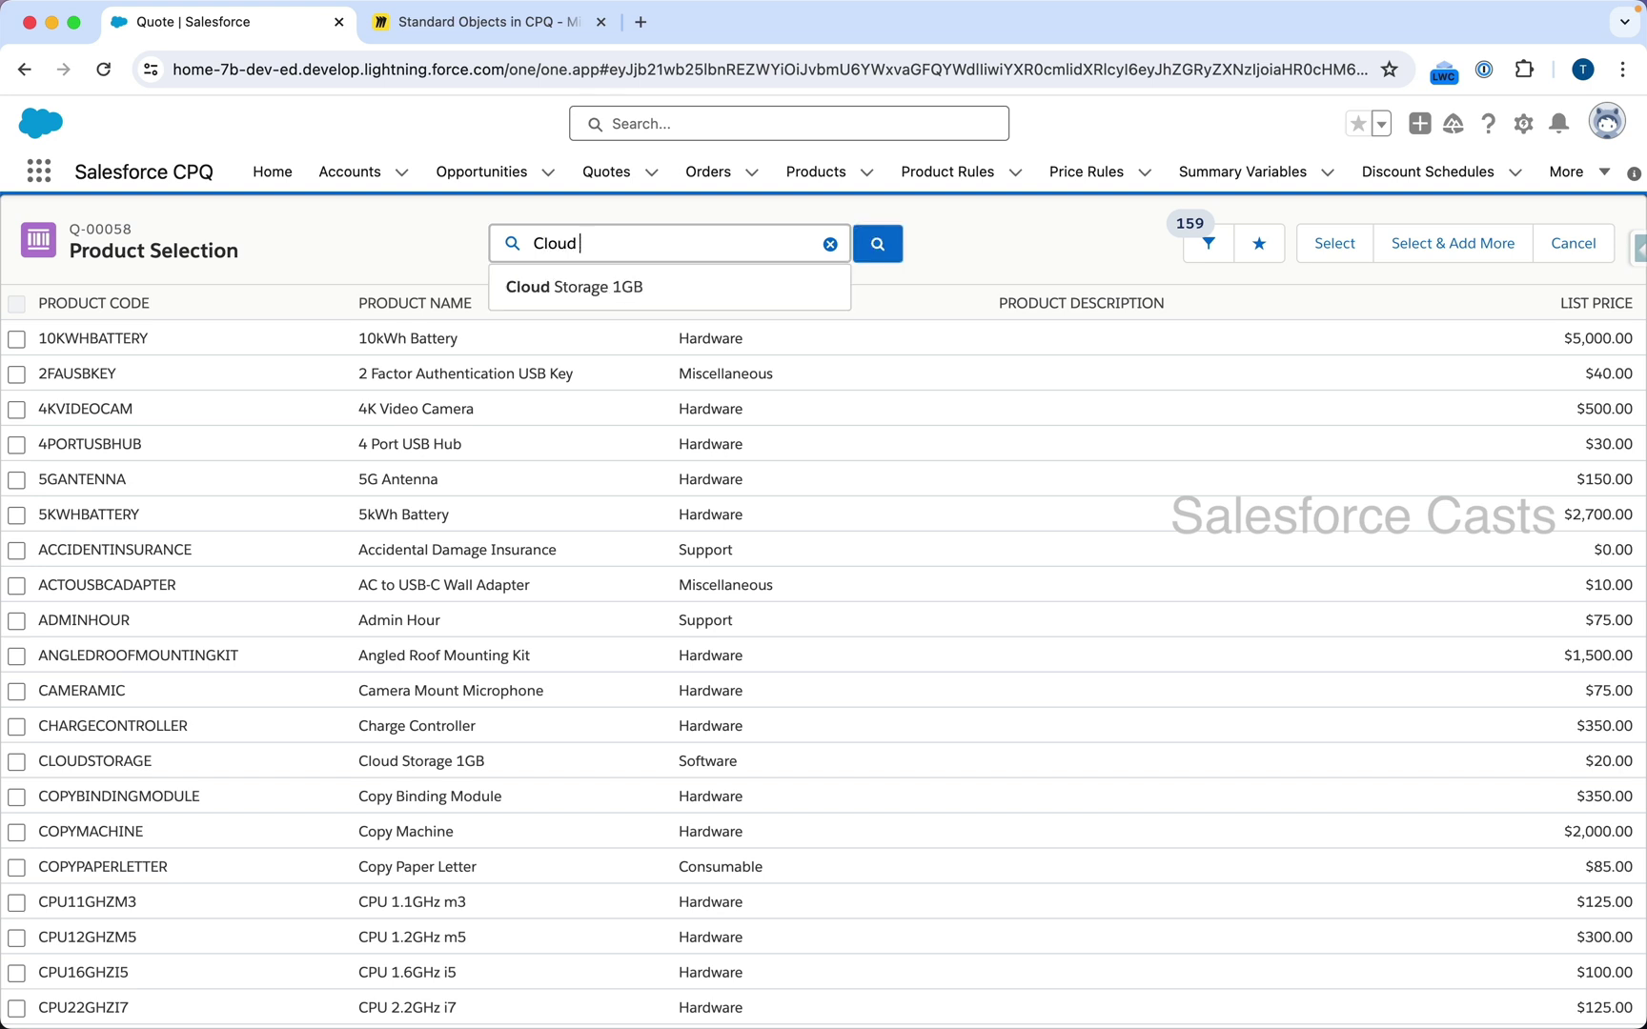
{"action": "left_click", "coordinate": [674, 299]}
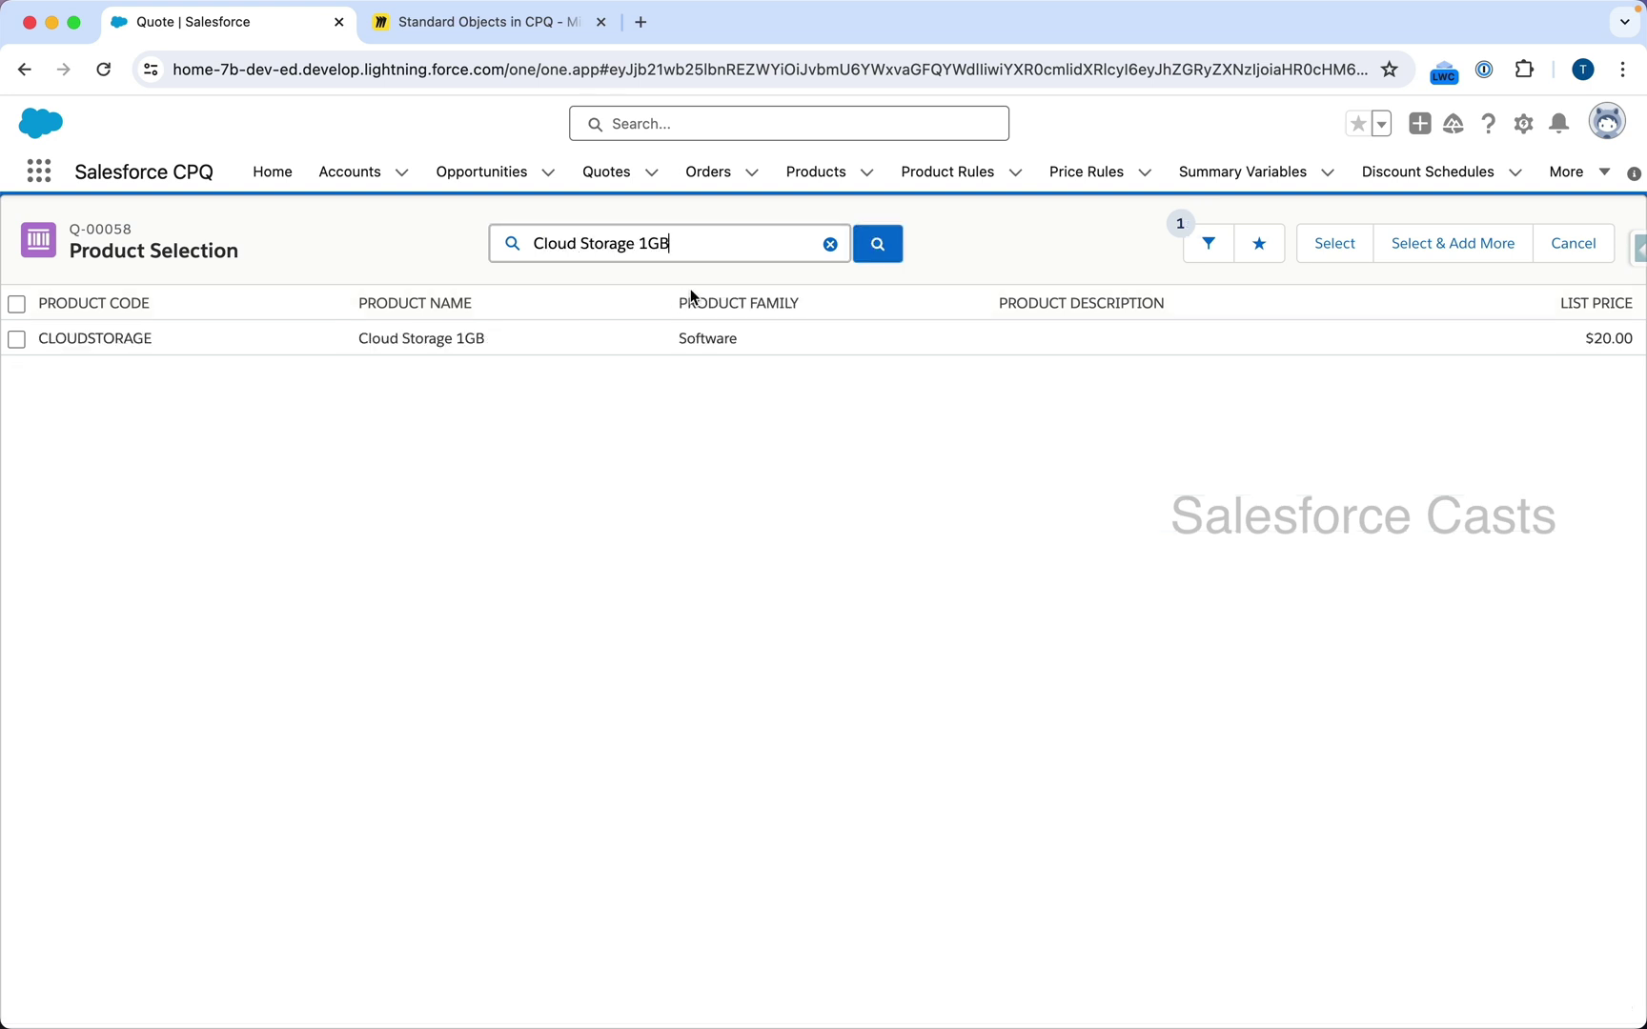
{"action": "left_click", "coordinate": [17, 341]}
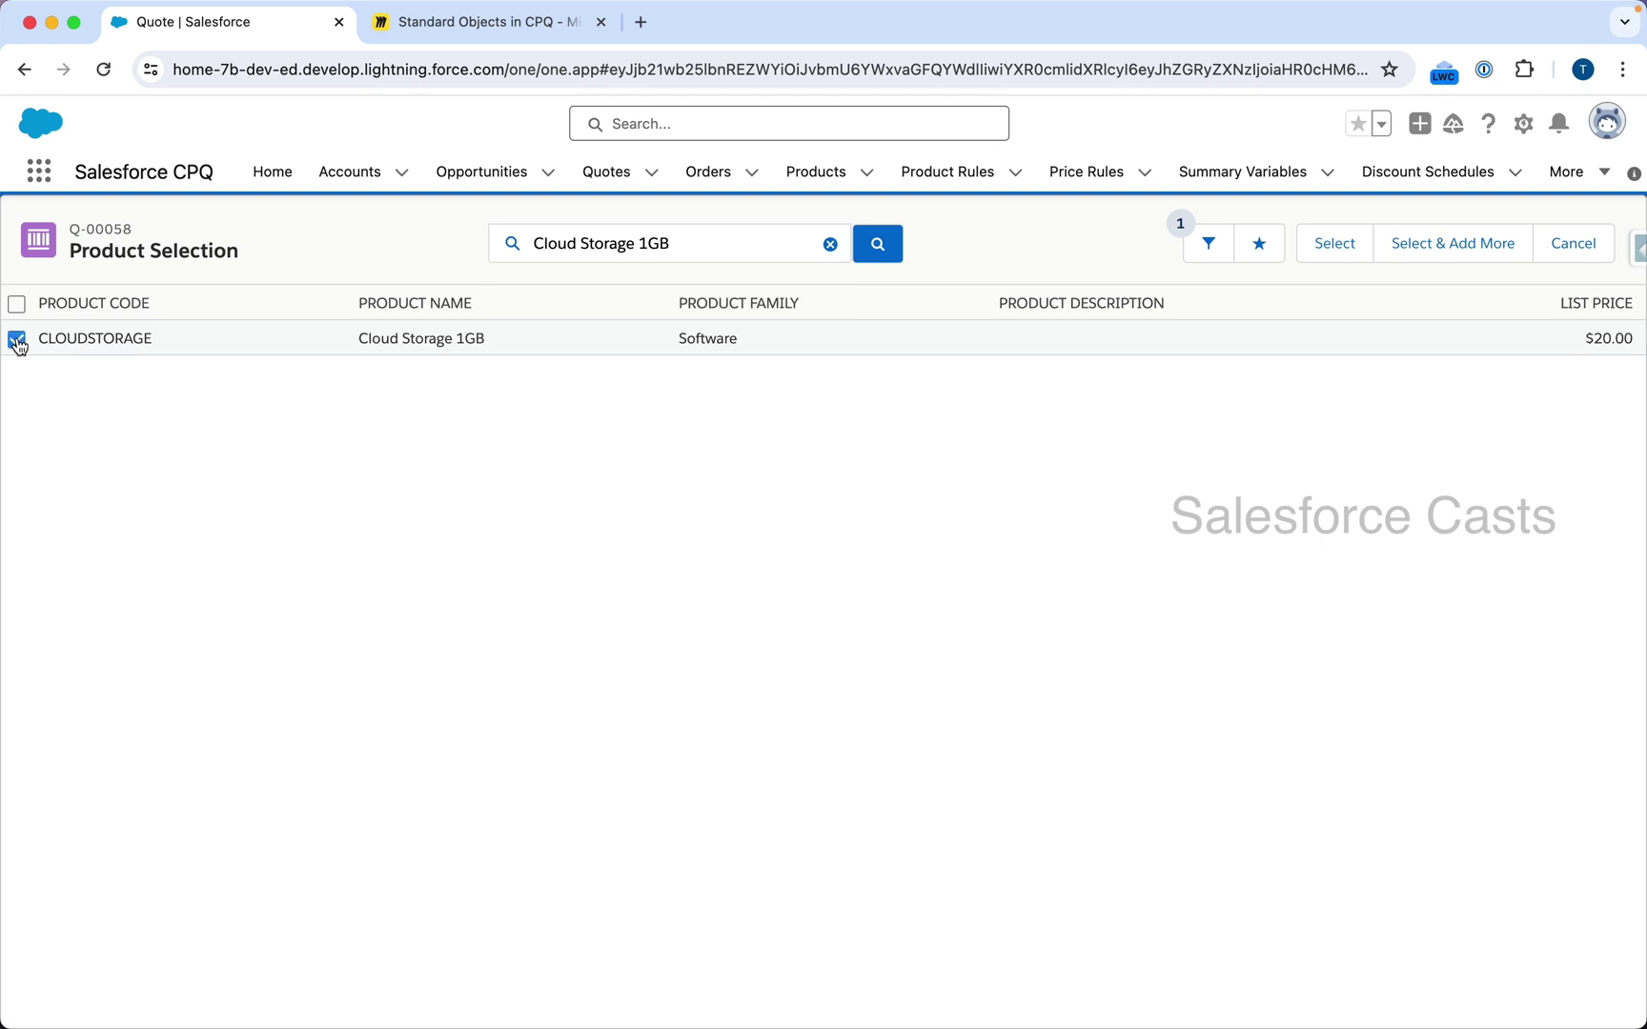
{"action": "left_click", "coordinate": [1336, 244]}
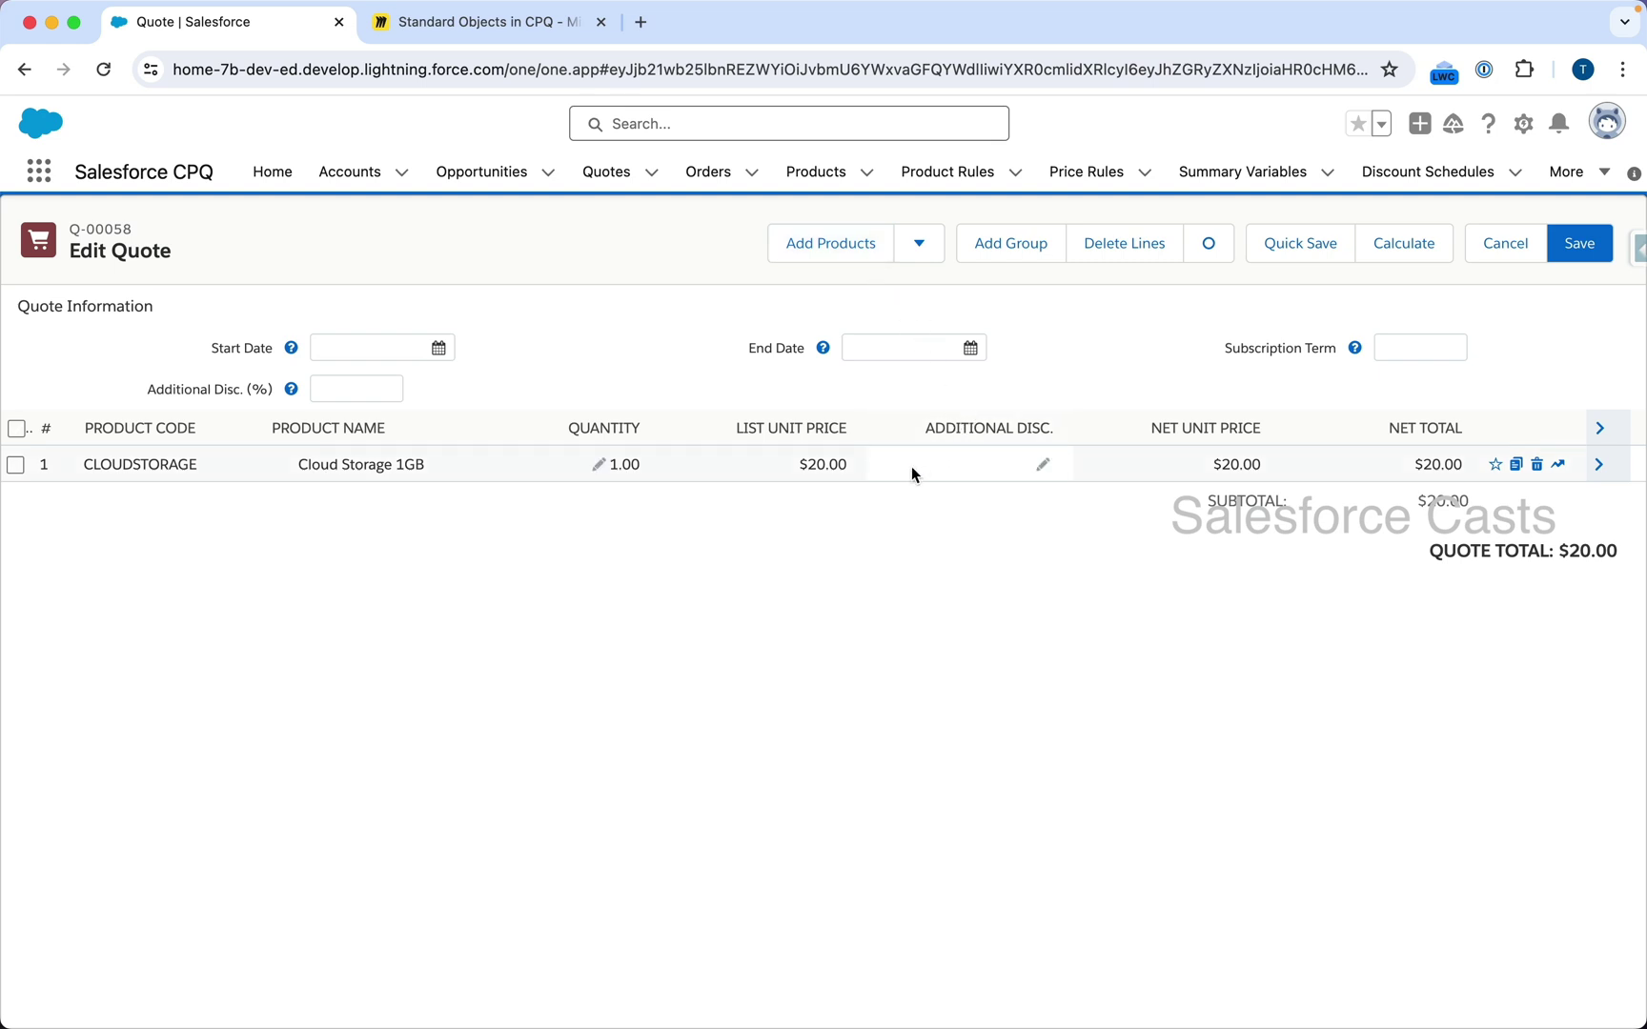
- Screenshot the new Cloud Storage 1GB line, then save the quote lines to return to Q-00058
{"action": "key", "text": "super+shift+4"}
{"action": "left_click_drag", "start_coordinate": [67, 416], "coordinate": [254, 537]}
{"action": "left_click", "coordinate": [1576, 244]}
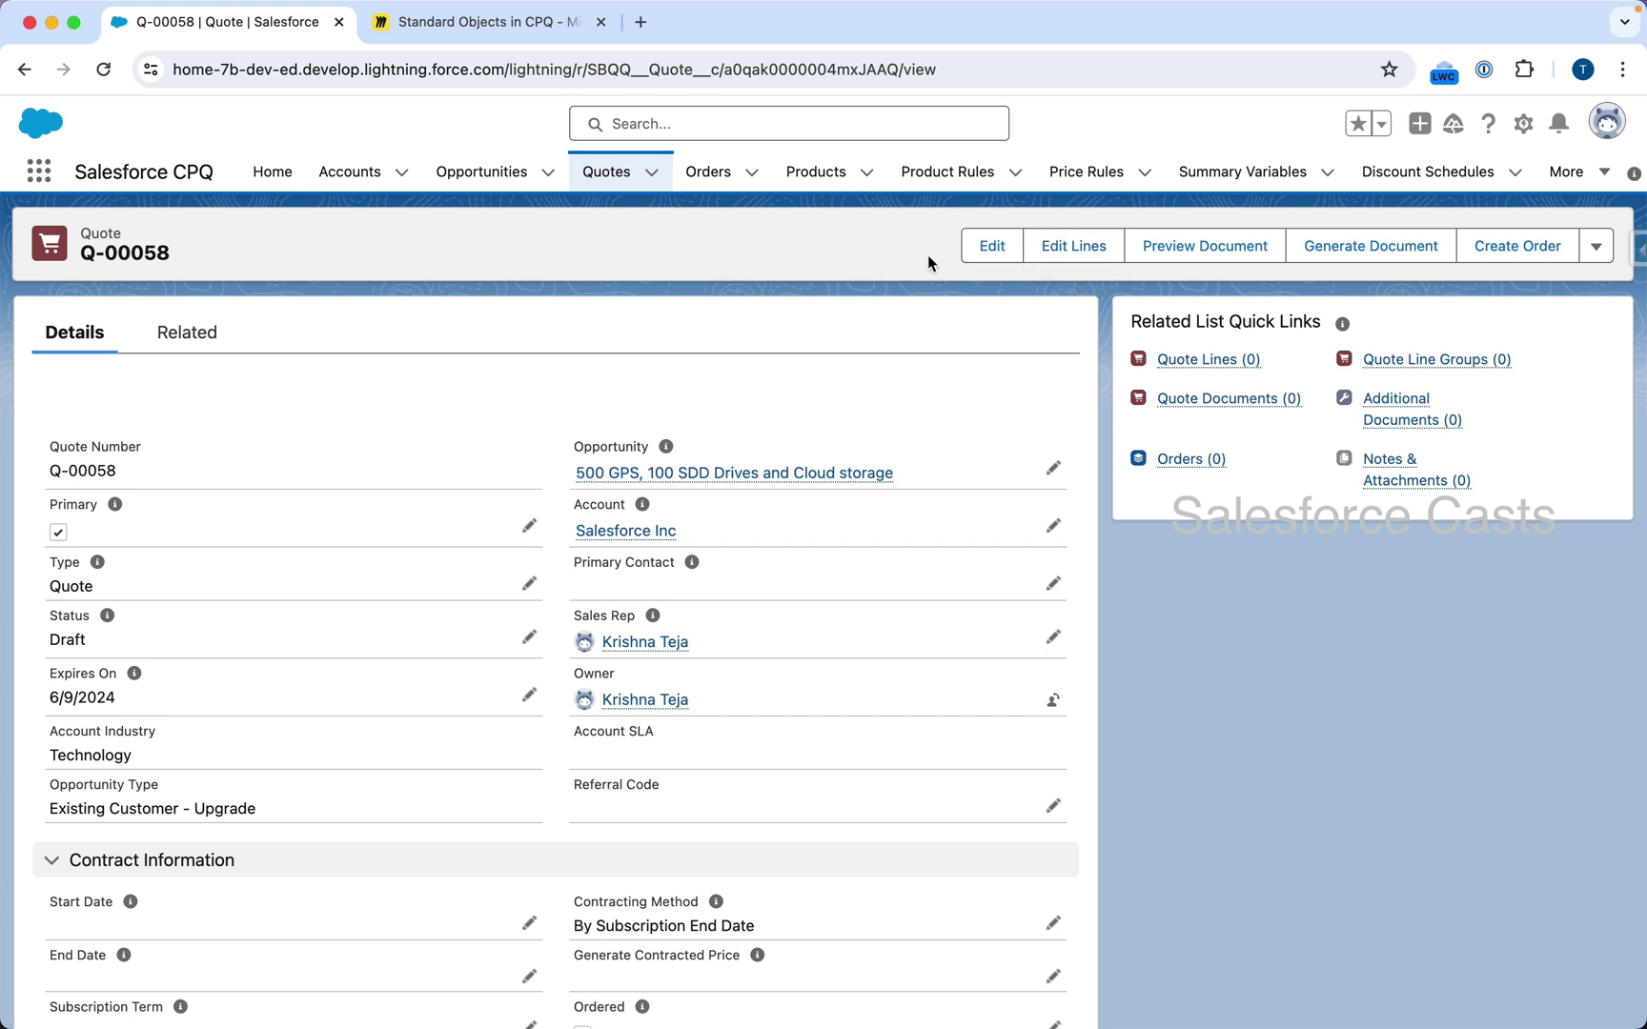
{"action": "left_click", "coordinate": [205, 336]}
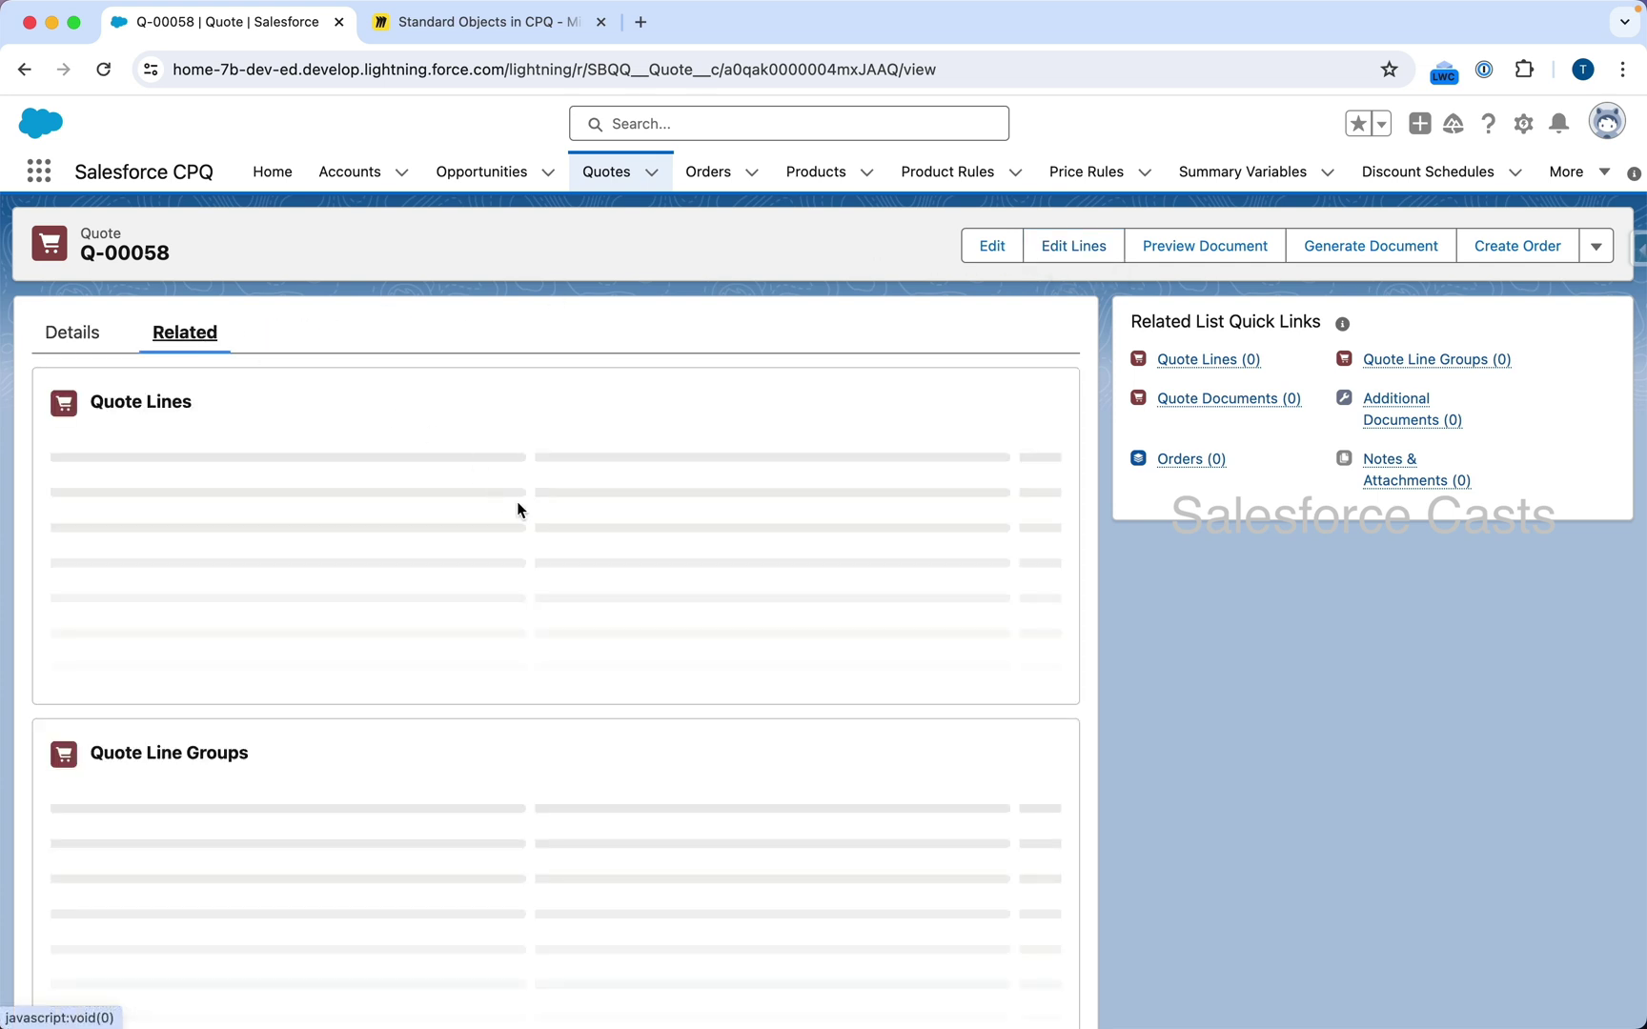
{"action": "key", "text": "super+shift+4"}
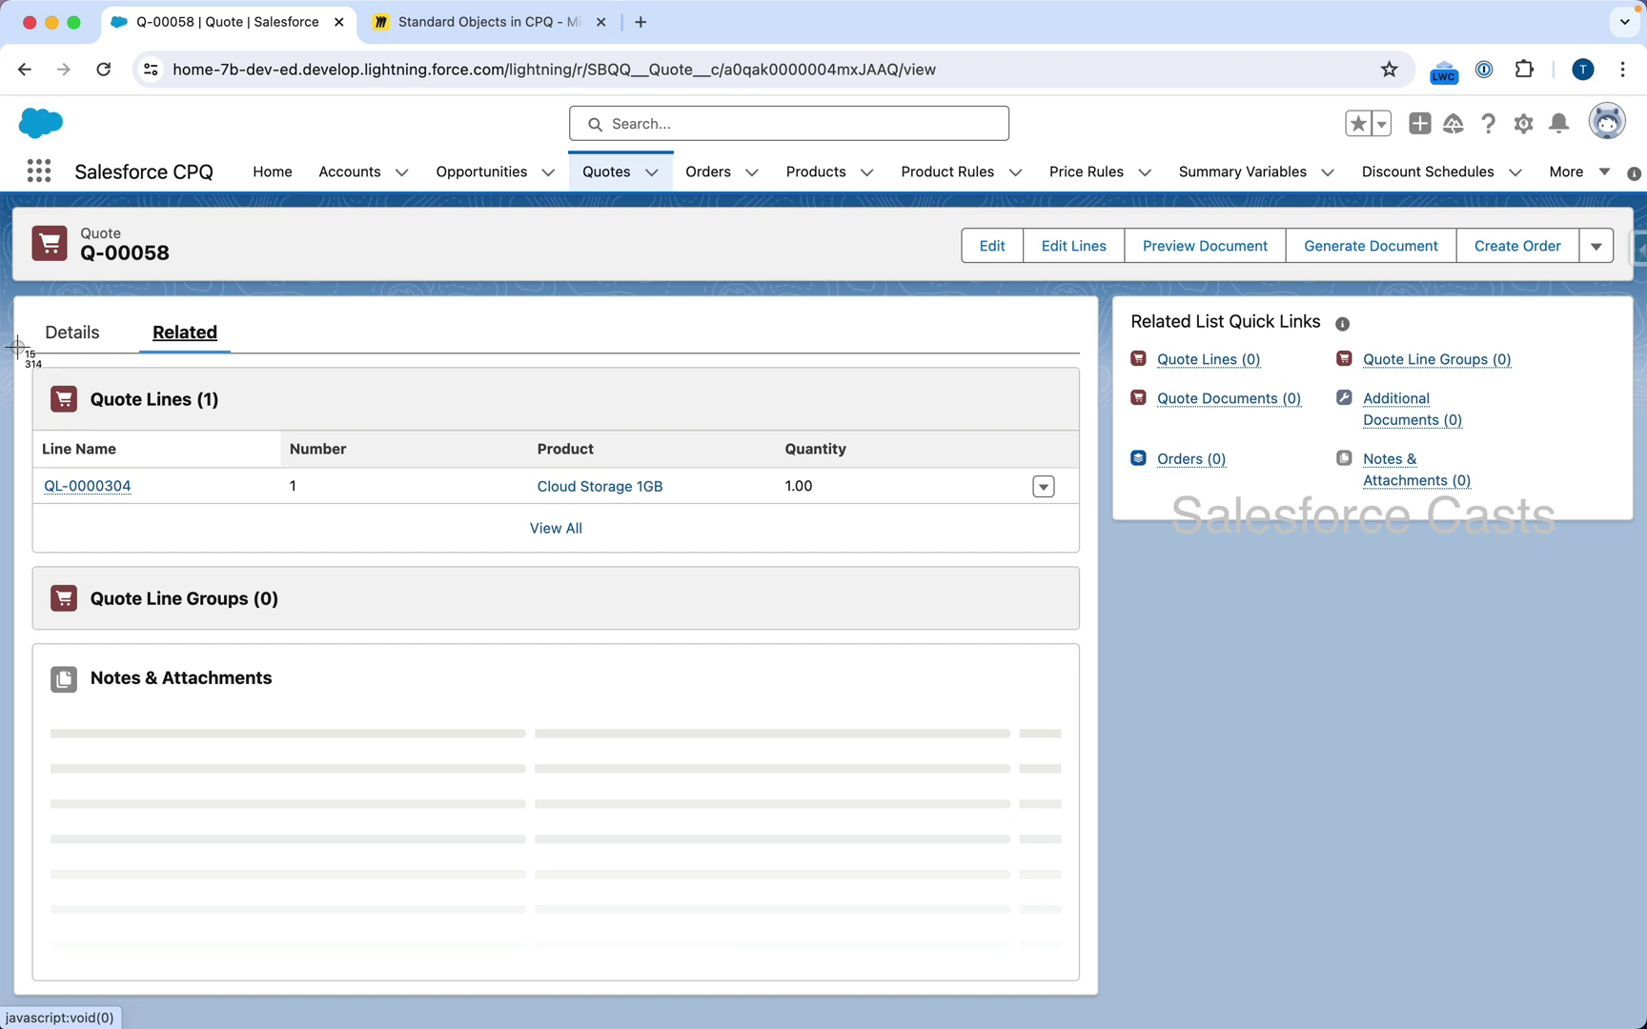
{"action": "left_click_drag", "start_coordinate": [17, 346], "coordinate": [349, 533]}
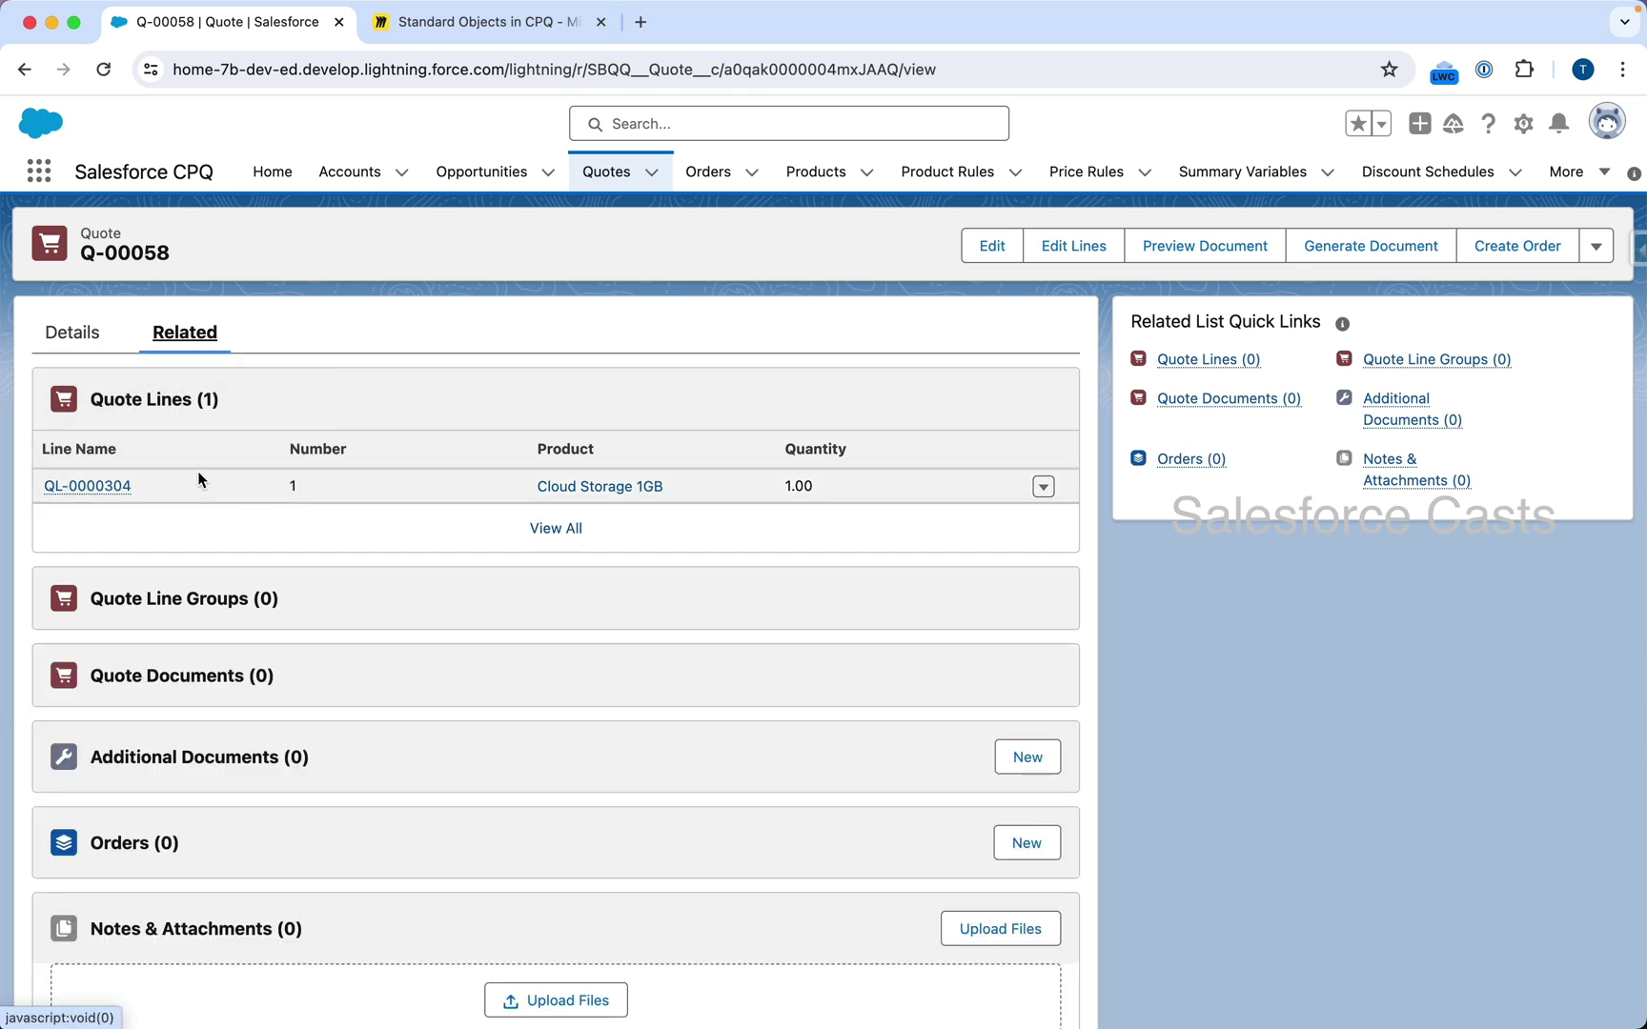
{"action": "key", "text": "super+shift+4"}
{"action": "left_click_drag", "start_coordinate": [21, 425], "coordinate": [1092, 549]}
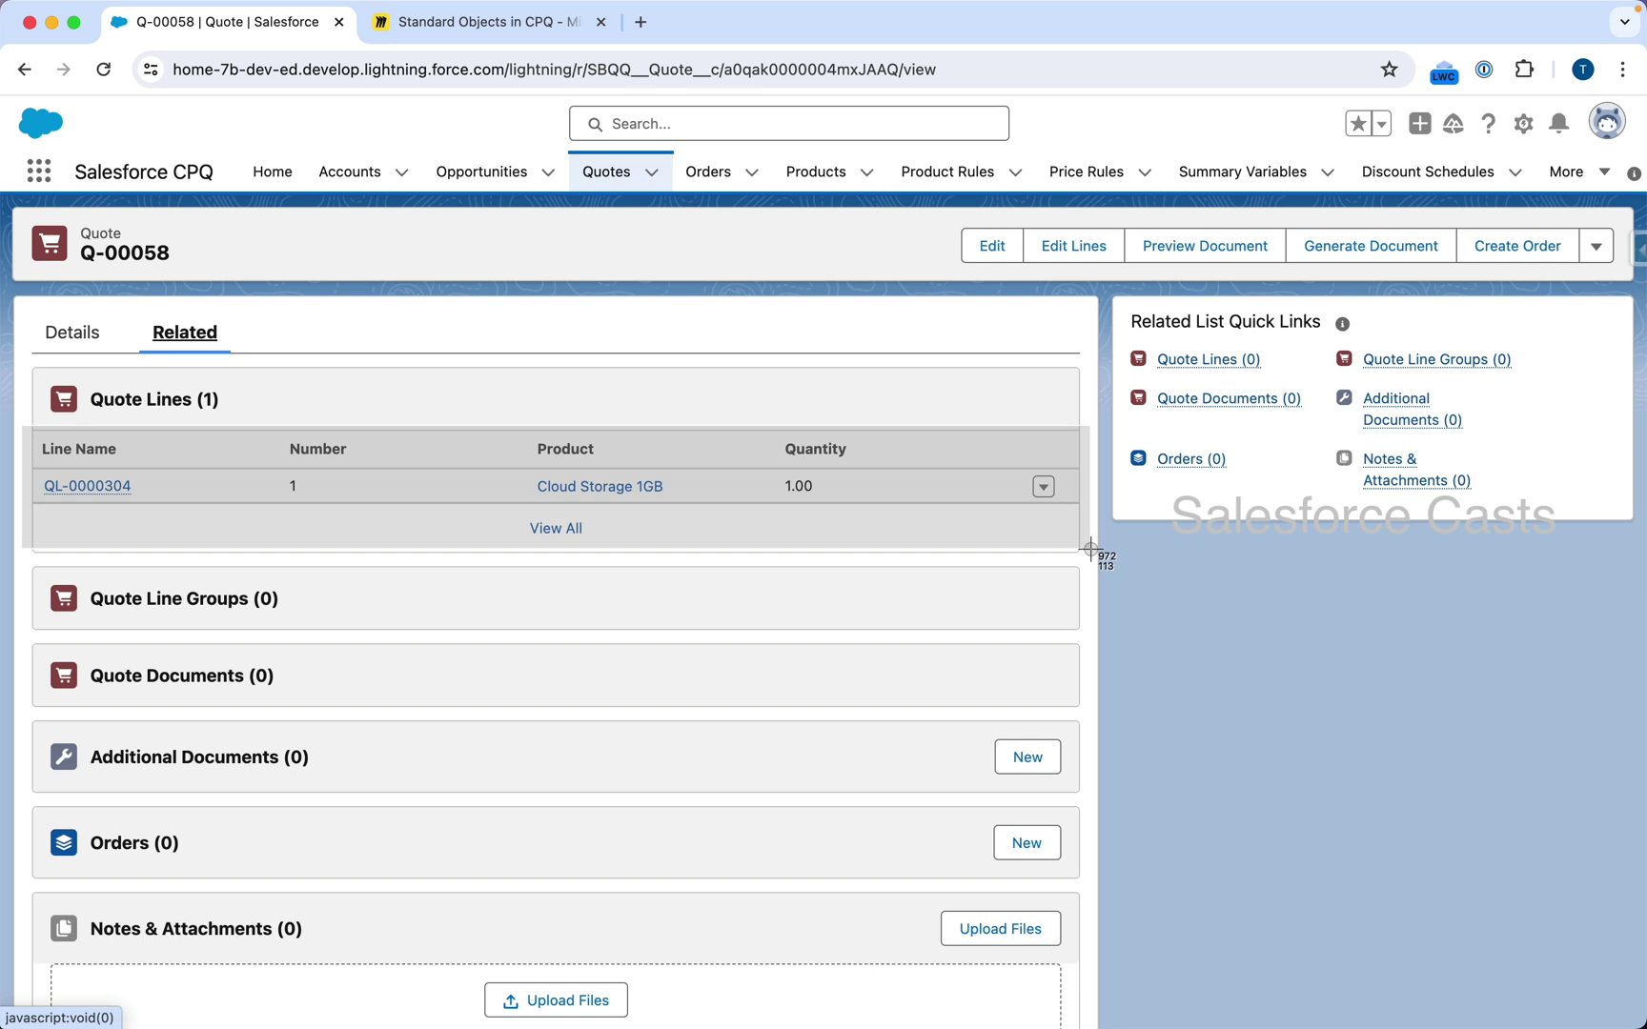
{"action": "left_click_drag", "start_coordinate": [1091, 549], "coordinate": [1087, 550]}
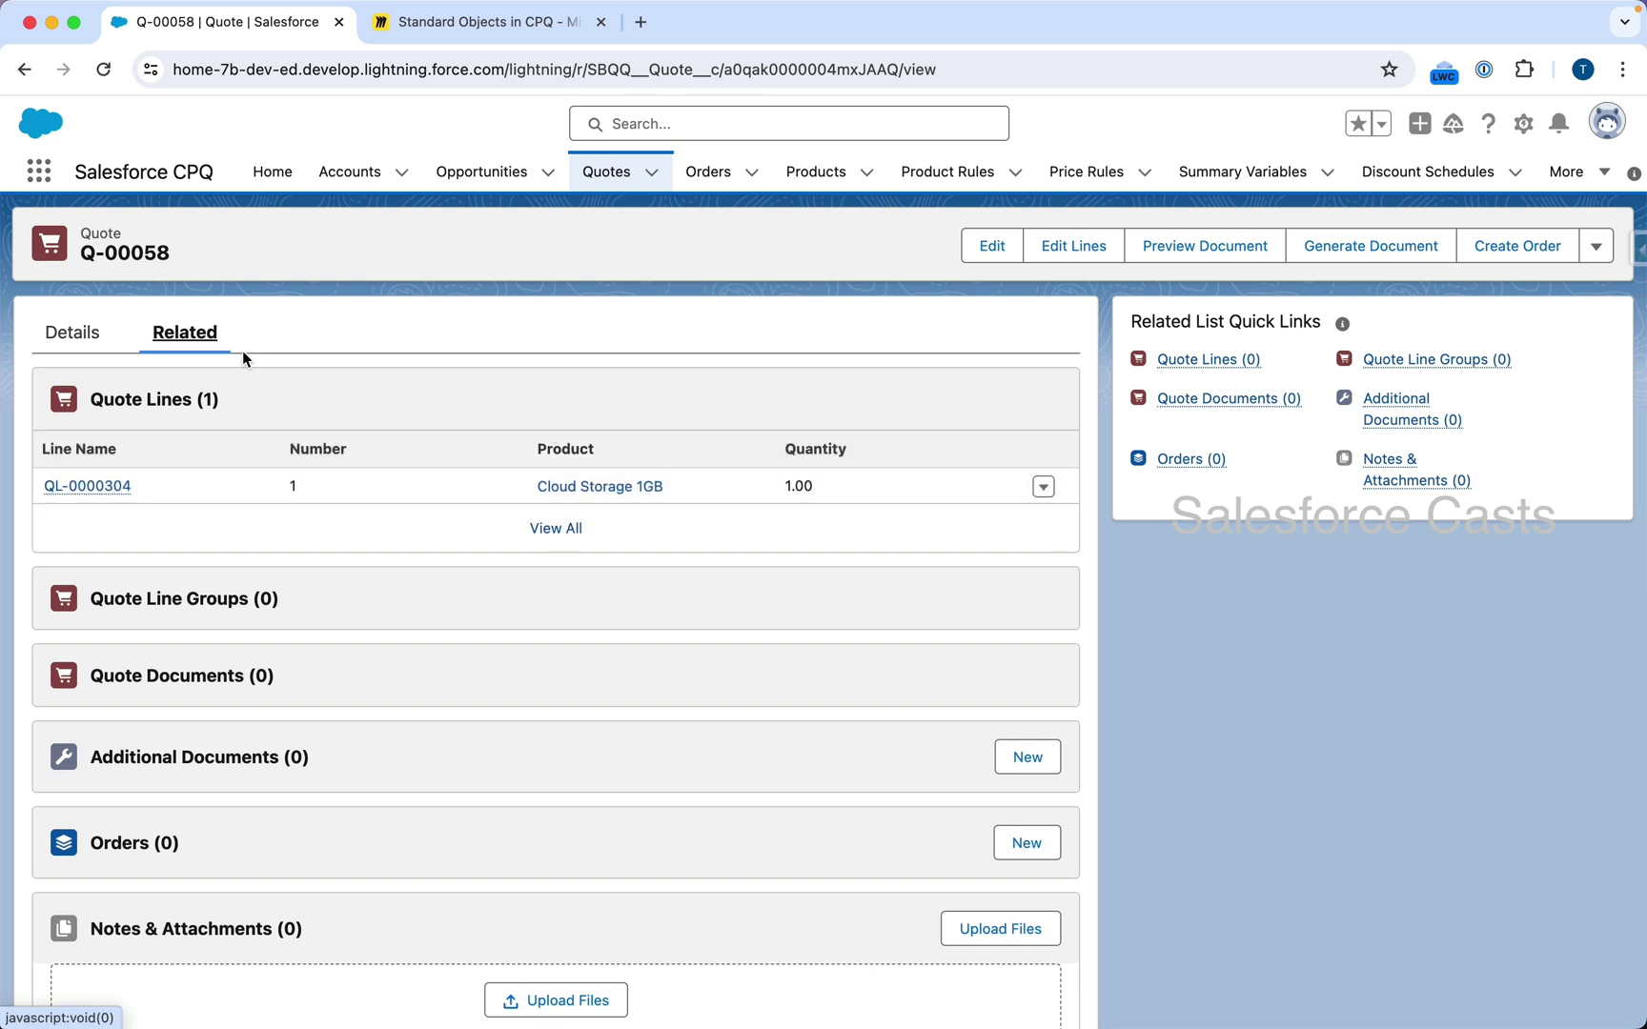
{"action": "left_click", "coordinate": [89, 336]}
{"action": "key", "text": "super+shift+4"}
{"action": "left_click_drag", "start_coordinate": [36, 196], "coordinate": [253, 298]}
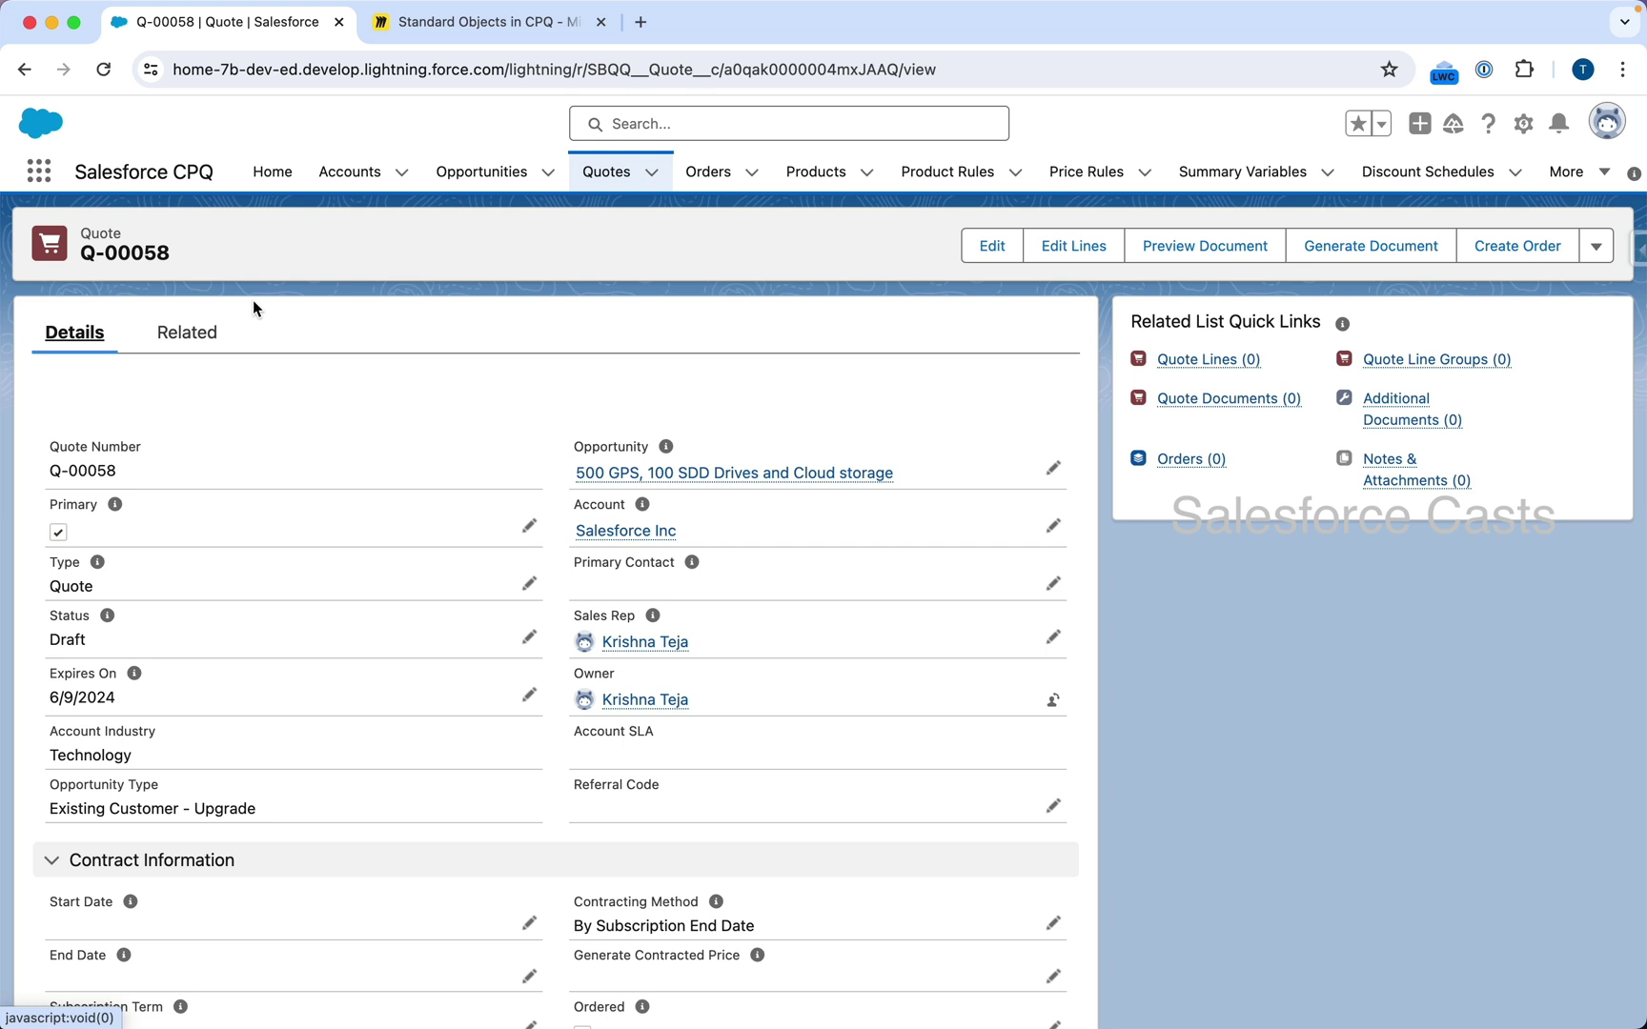
{"action": "left_click", "coordinate": [1072, 258]}
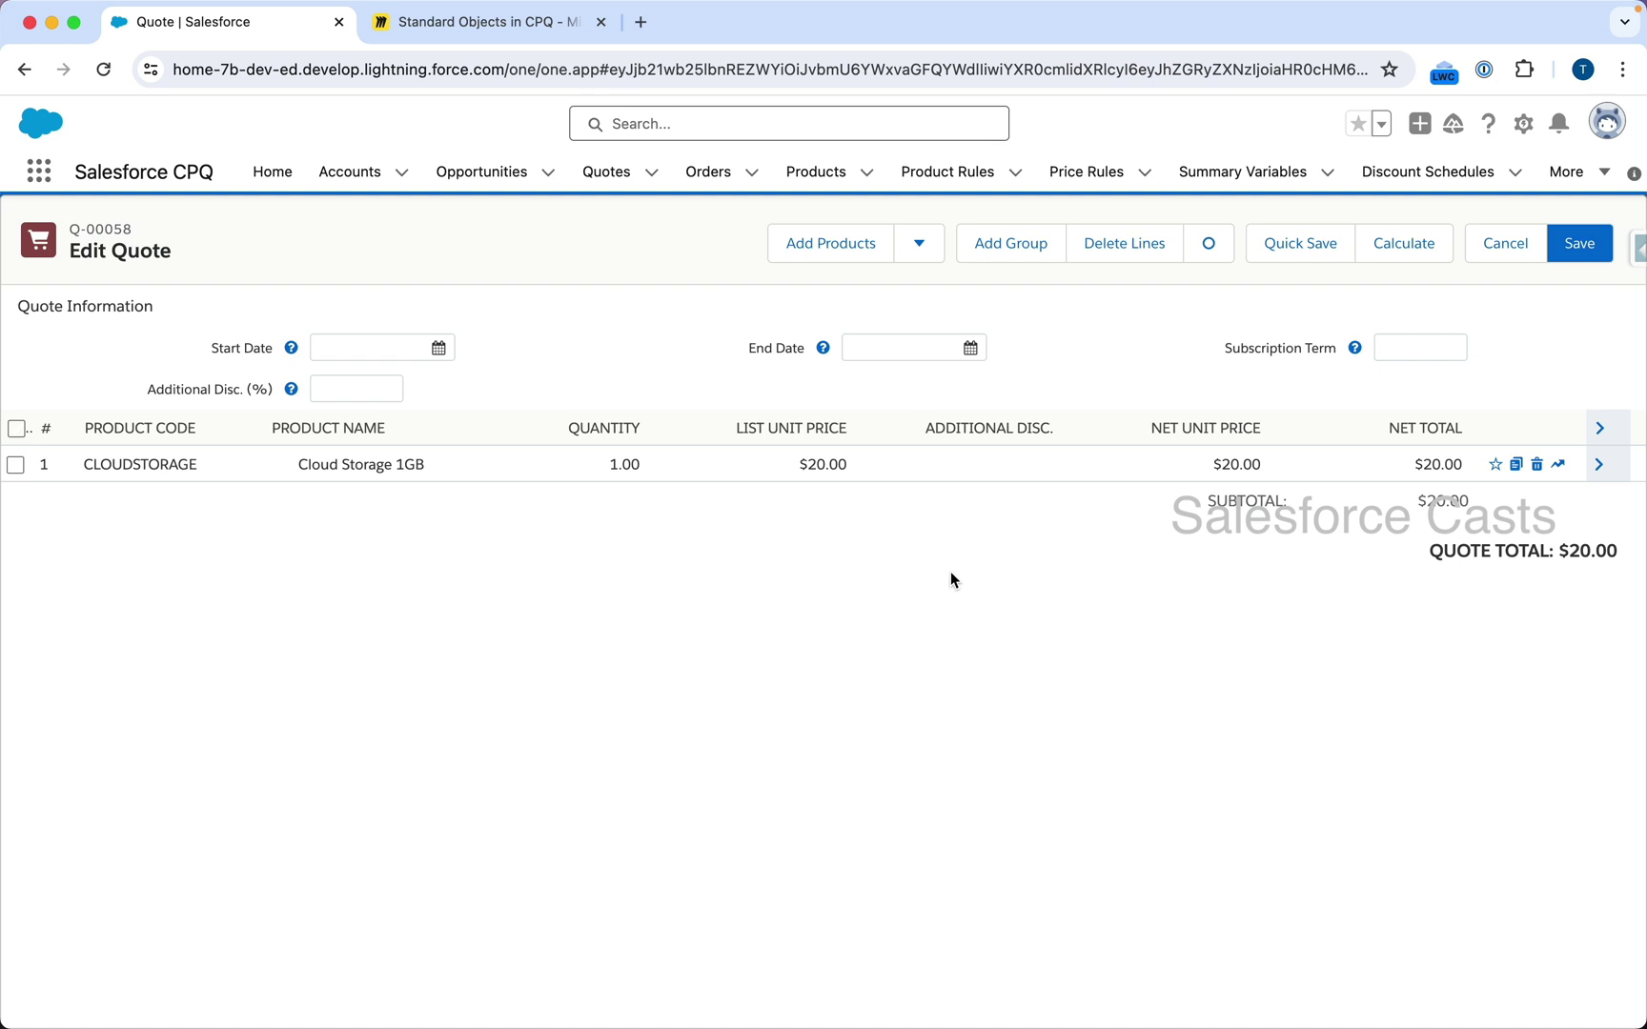
{"action": "left_click", "coordinate": [1497, 245]}
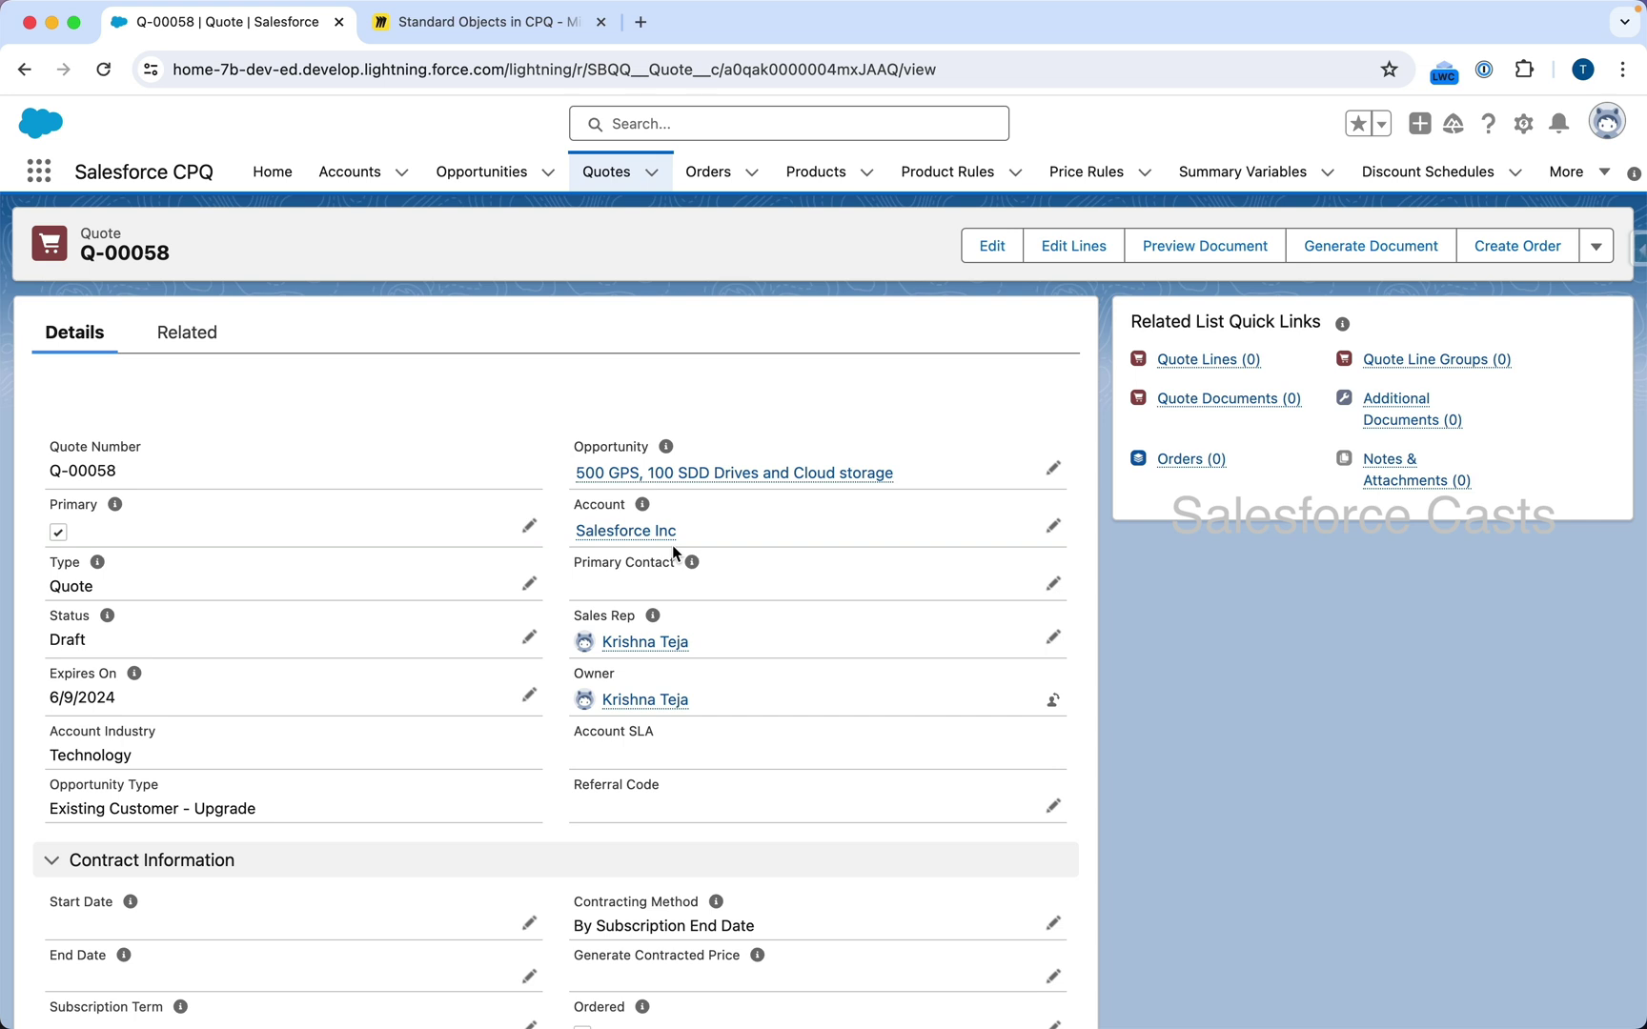
- Change quote Q-00058's Status from Draft to Approved, screenshot the details, and save
{"action": "left_click", "coordinate": [528, 636]}
{"action": "left_click", "coordinate": [314, 657]}
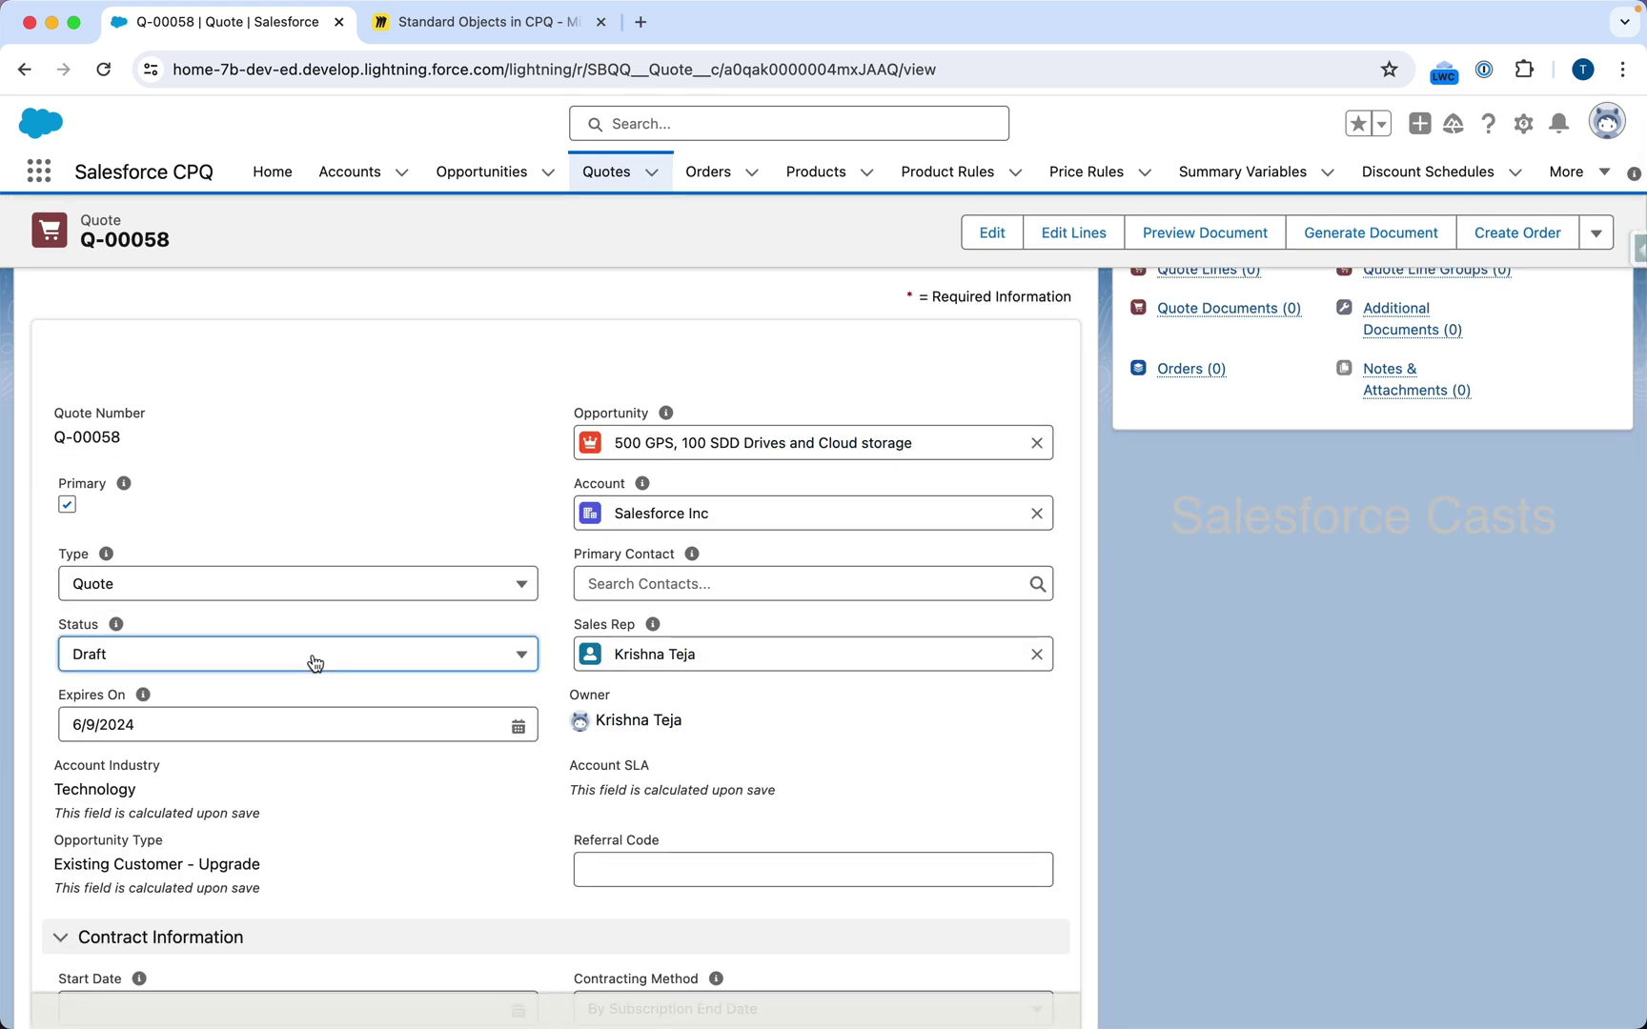
{"action": "left_click", "coordinate": [245, 820]}
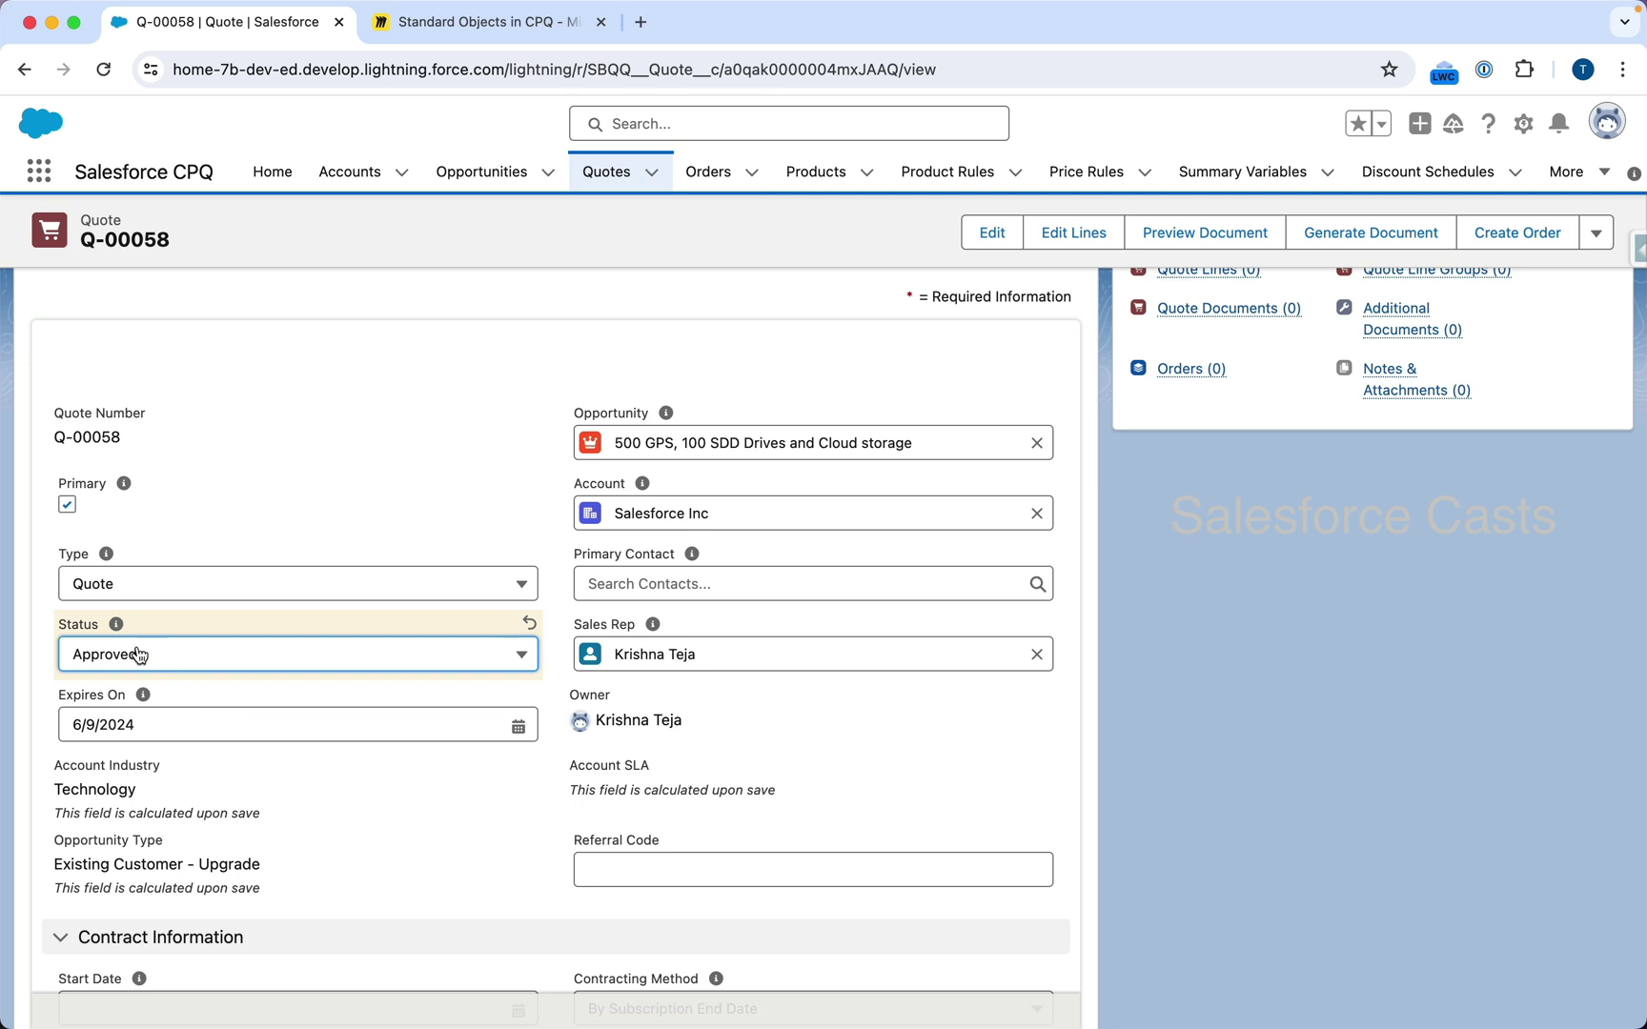
{"action": "left_click", "coordinate": [1596, 234]}
{"action": "scroll", "coordinate": [1525, 538], "scroll_direction": "down", "scroll_amount": 2}
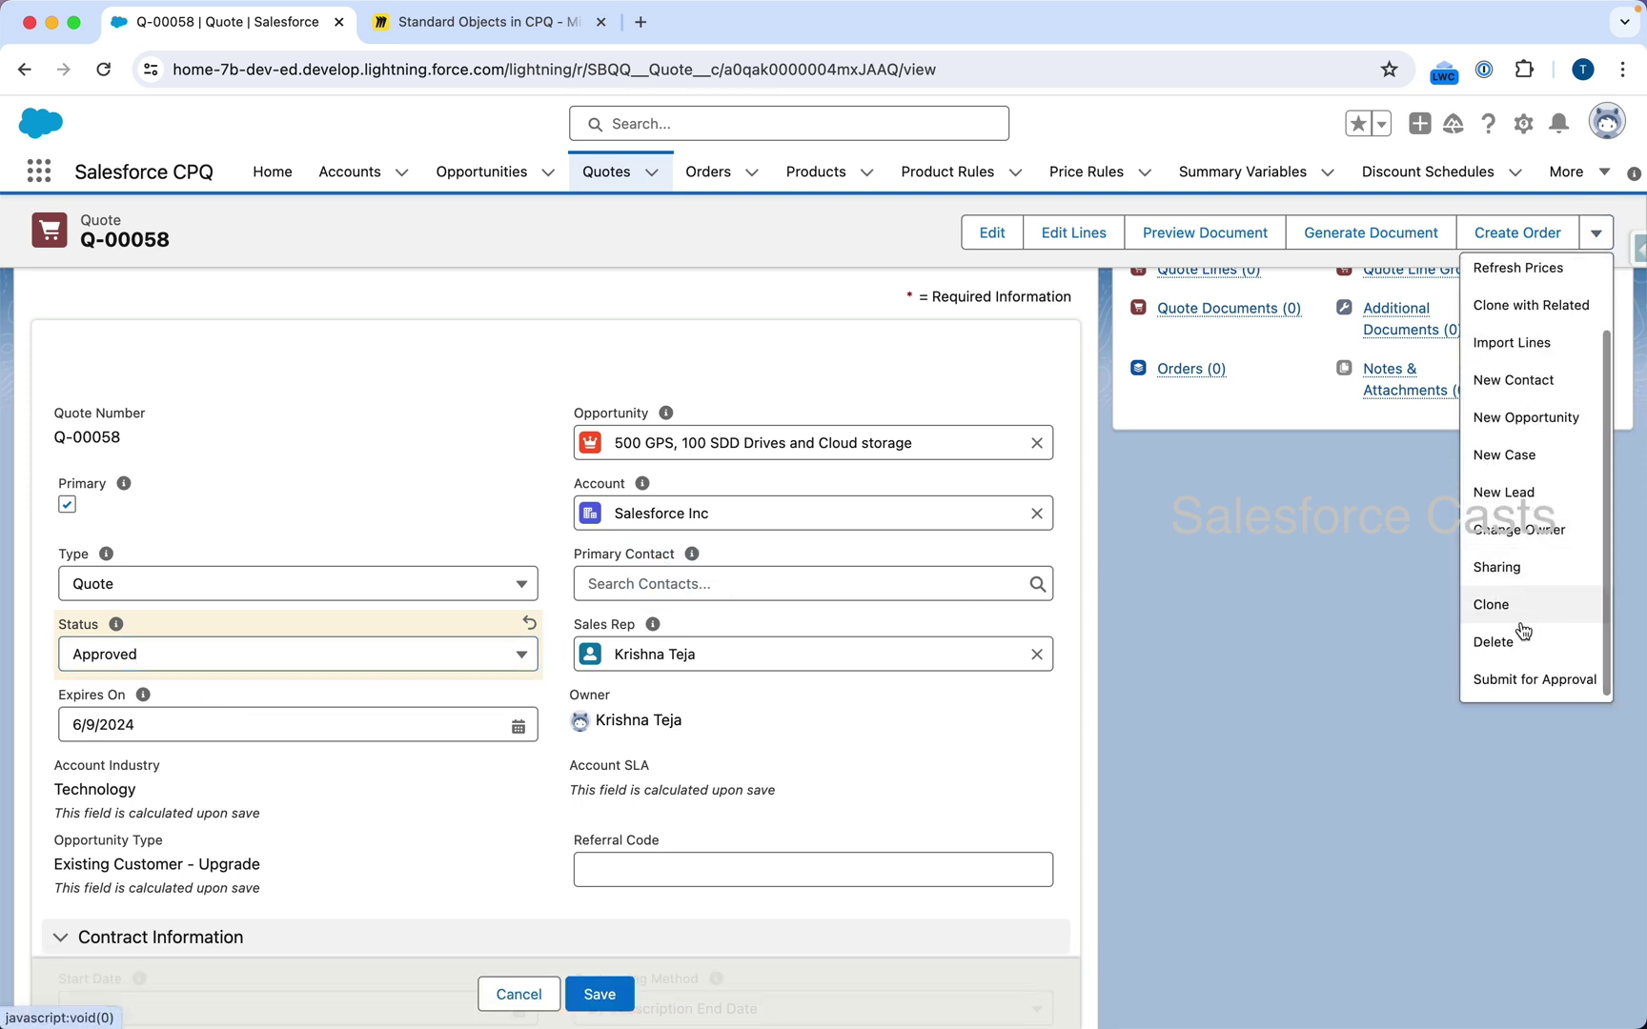
{"action": "left_click_drag", "start_coordinate": [1457, 645], "coordinate": [1637, 713]}
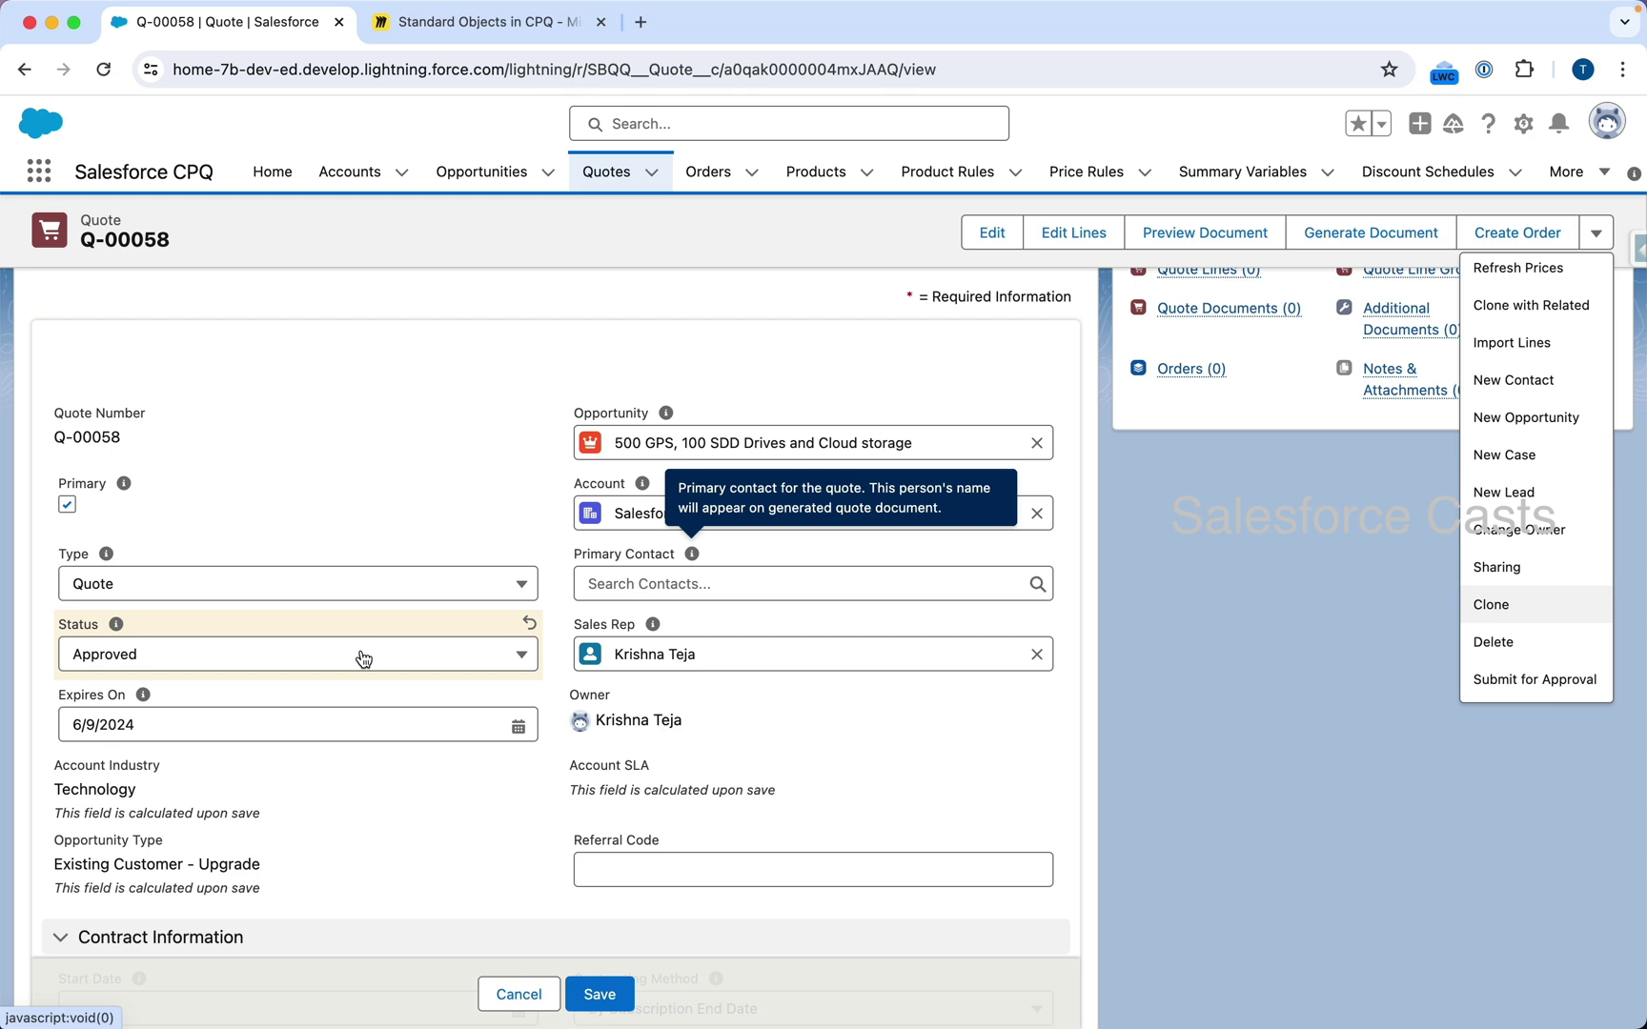
{"action": "scroll", "coordinate": [772, 724], "scroll_direction": "down", "scroll_amount": 6}
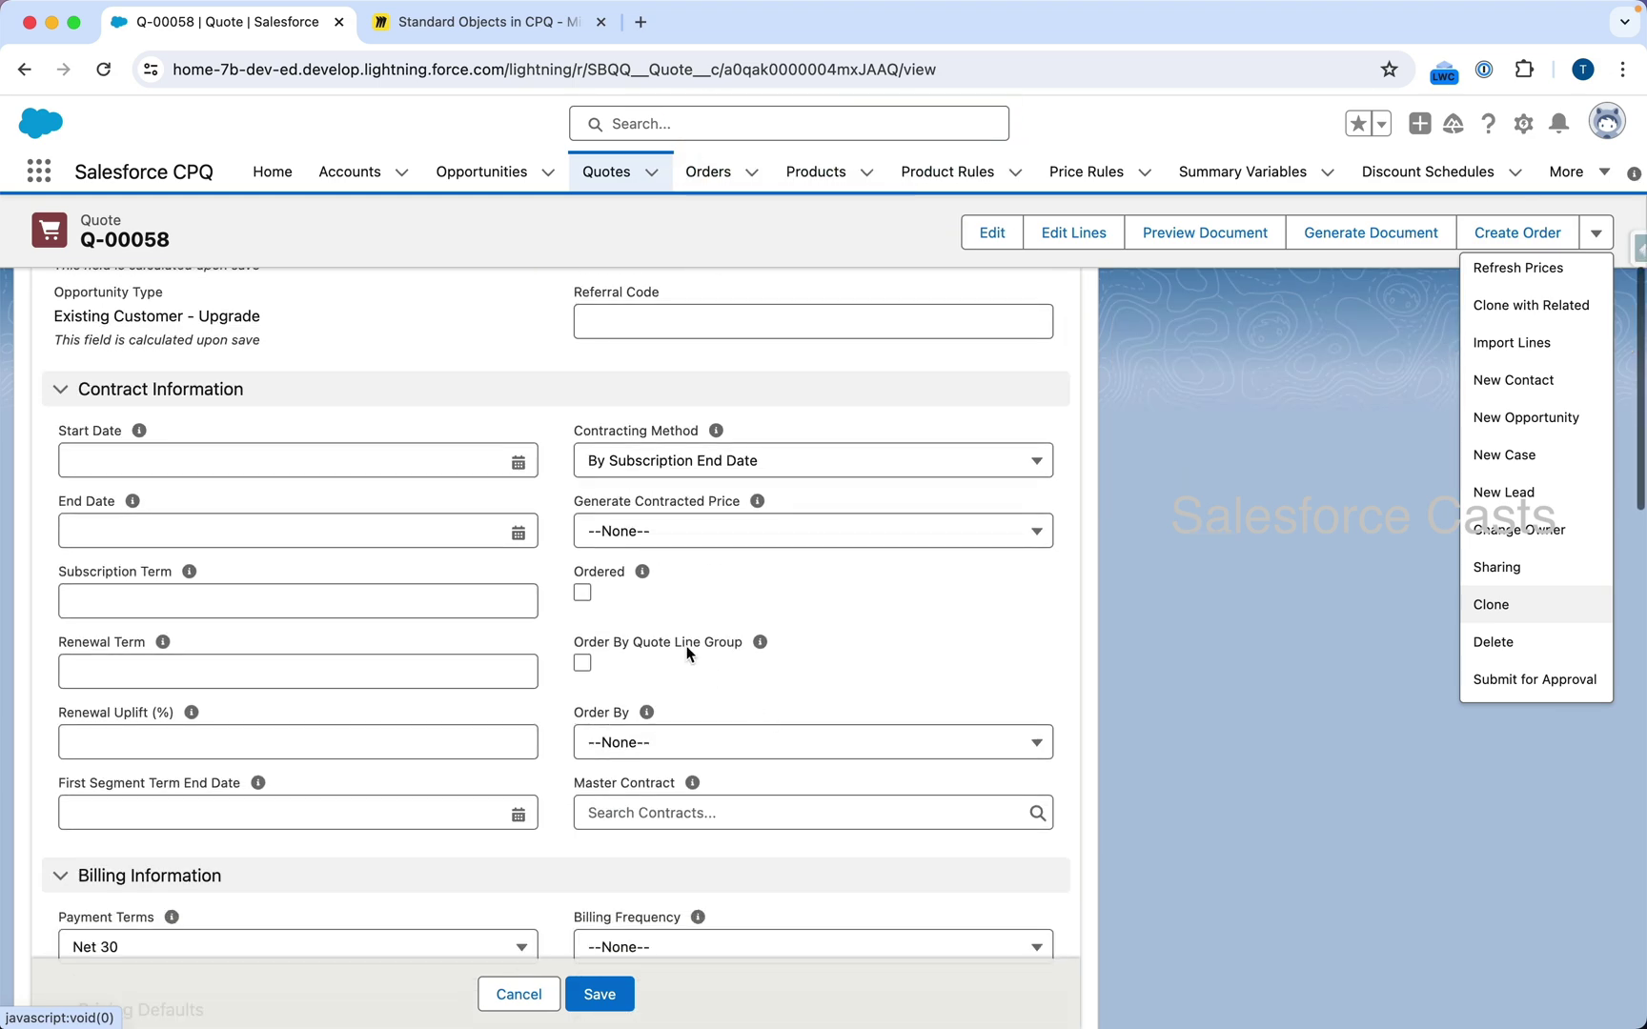
{"action": "key", "text": "super+shift+4"}
{"action": "left_click_drag", "start_coordinate": [537, 522], "coordinate": [707, 636]}
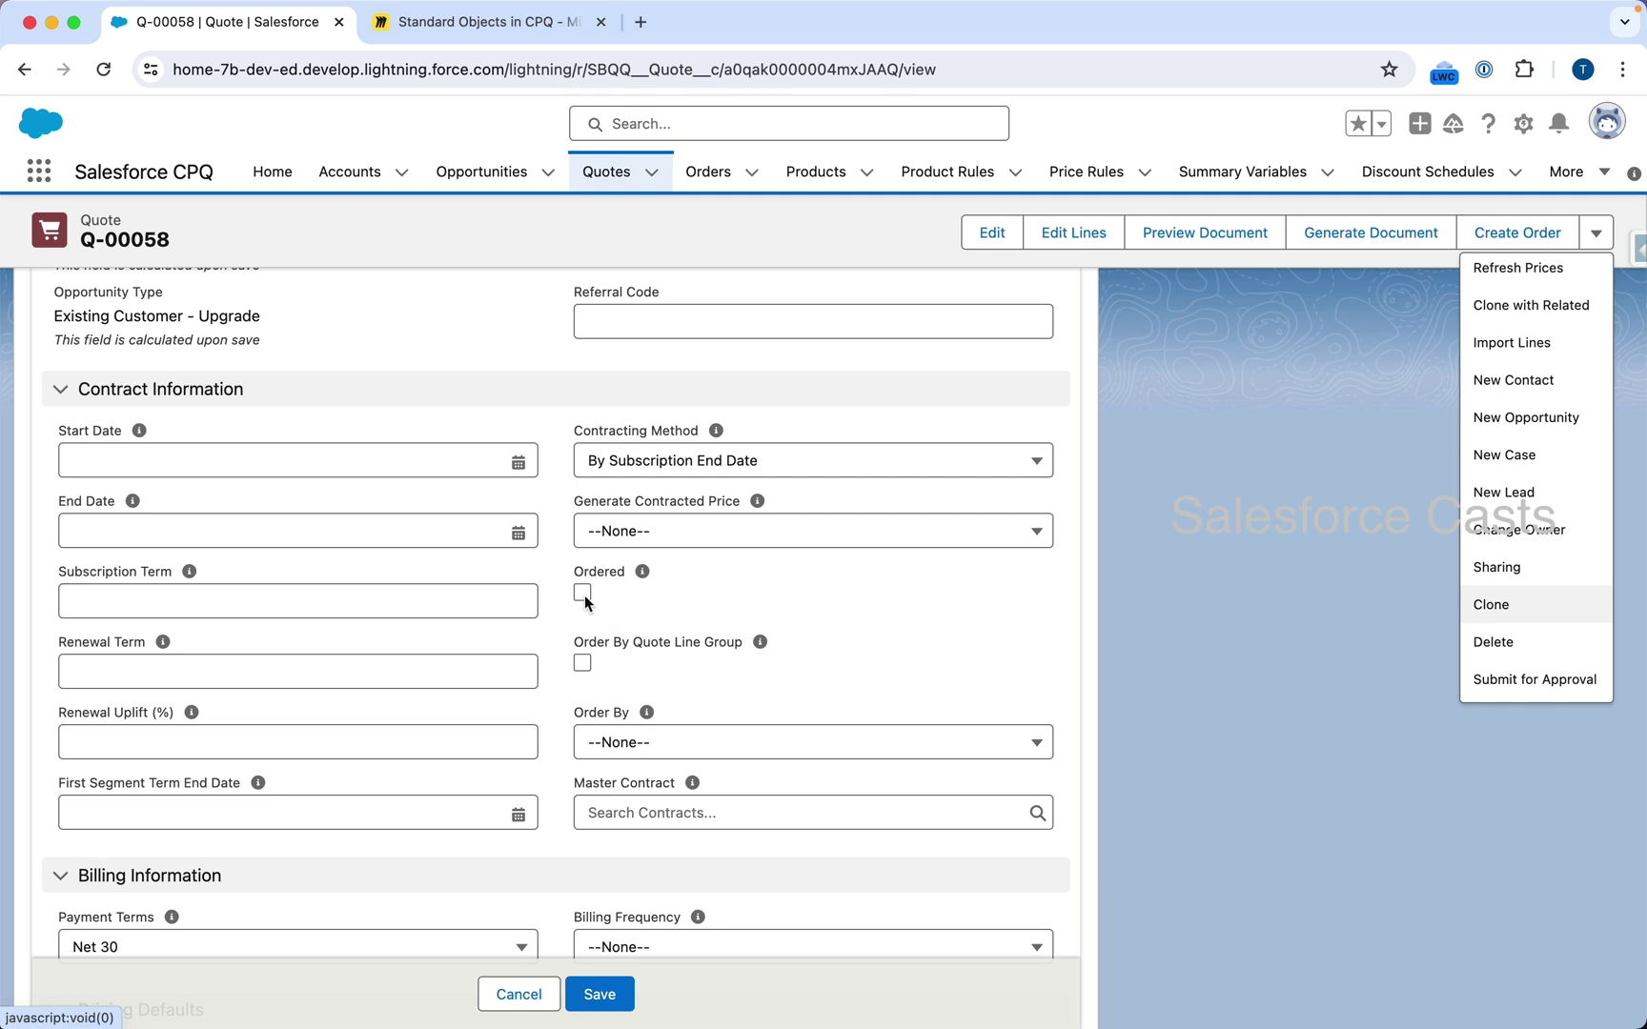
{"action": "left_click", "coordinate": [599, 994]}
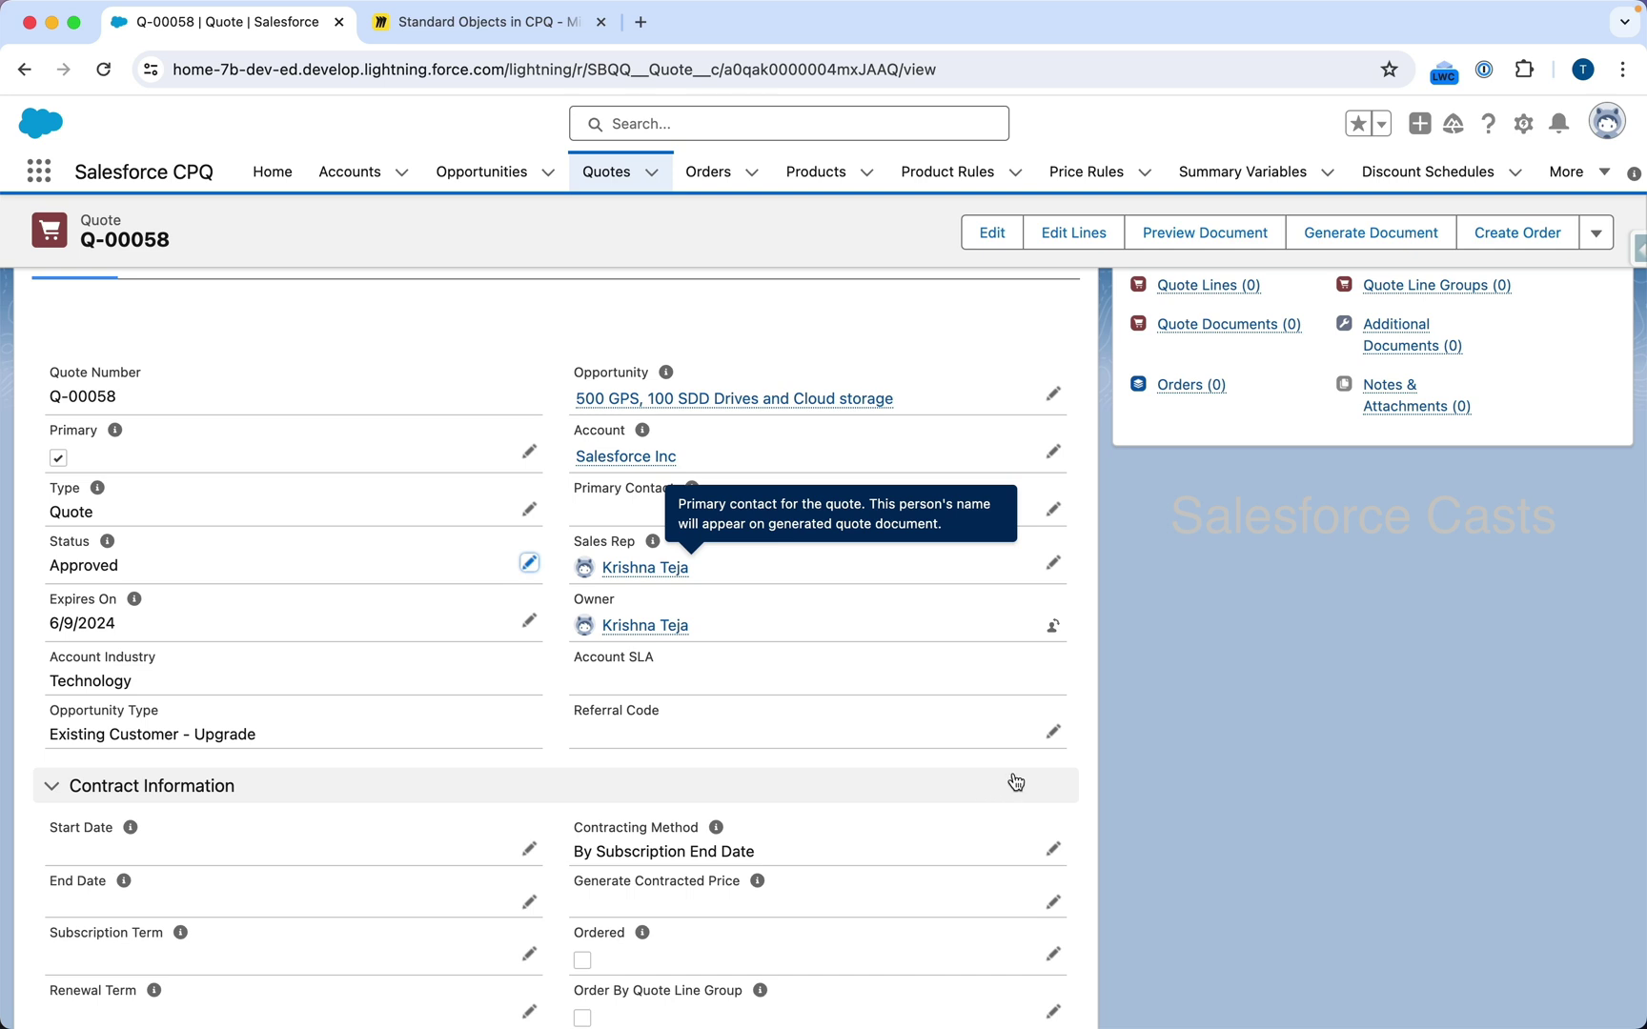
- Check the Ordered box on quote Q-00058 and save, generating one related order
{"action": "scroll", "coordinate": [922, 725], "scroll_direction": "down", "scroll_amount": 5}
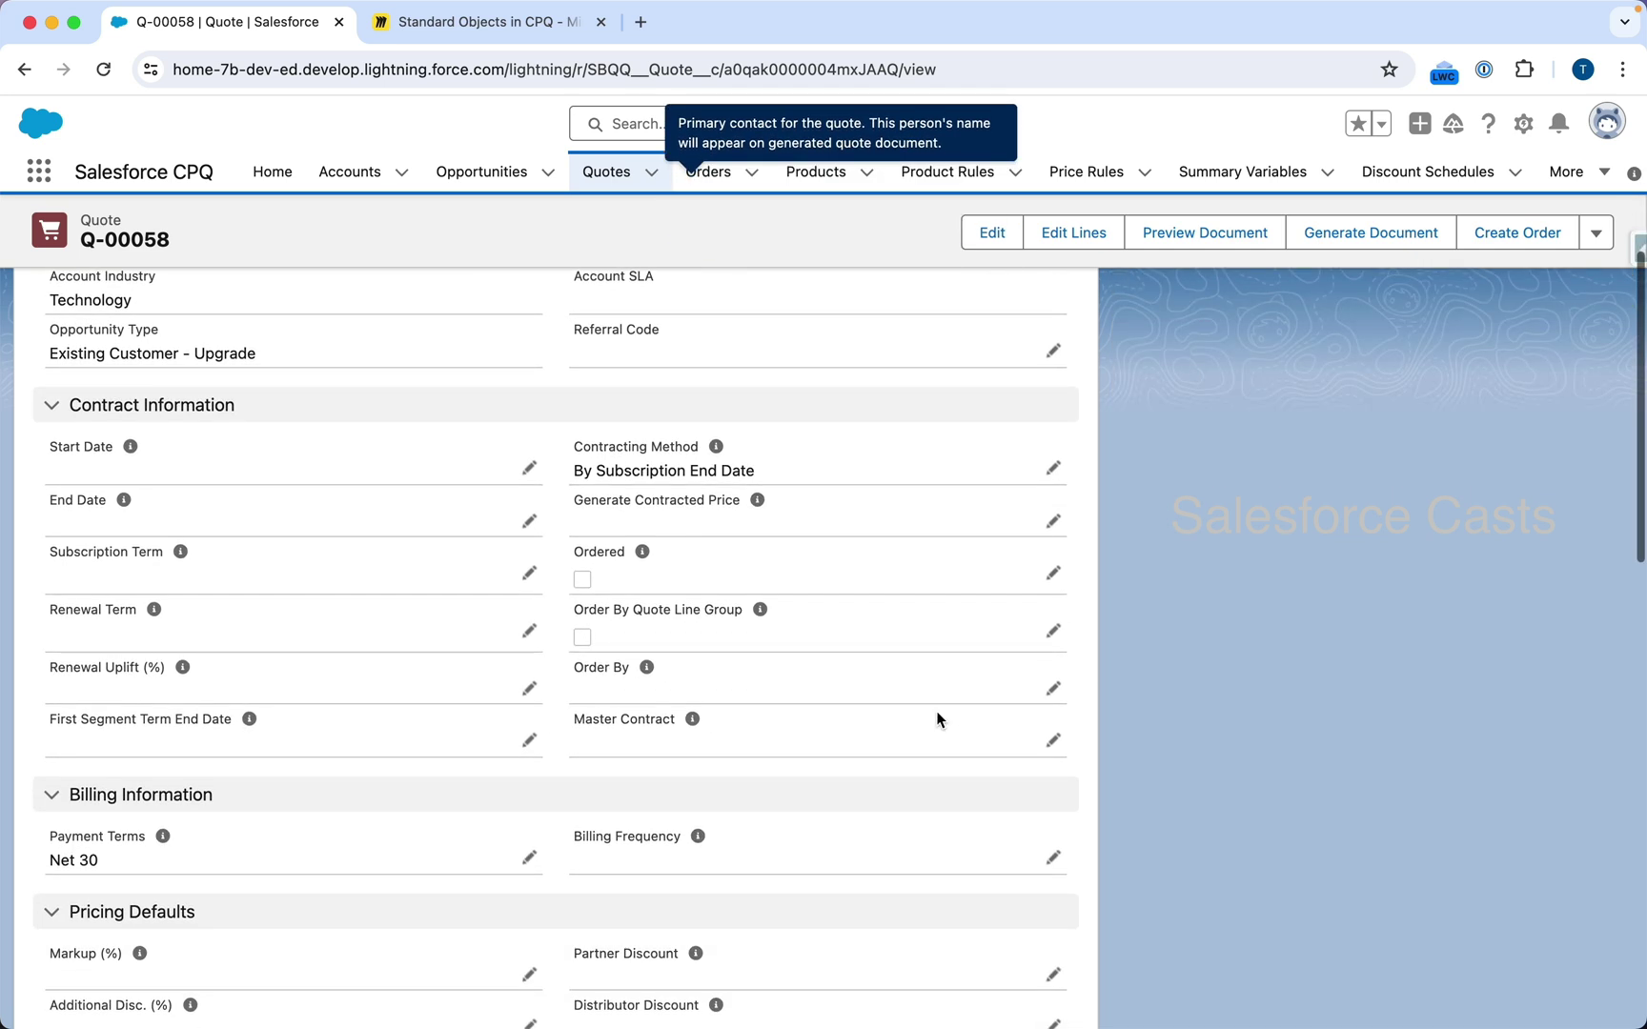
{"action": "left_click", "coordinate": [1054, 573]}
{"action": "left_click", "coordinate": [583, 588]}
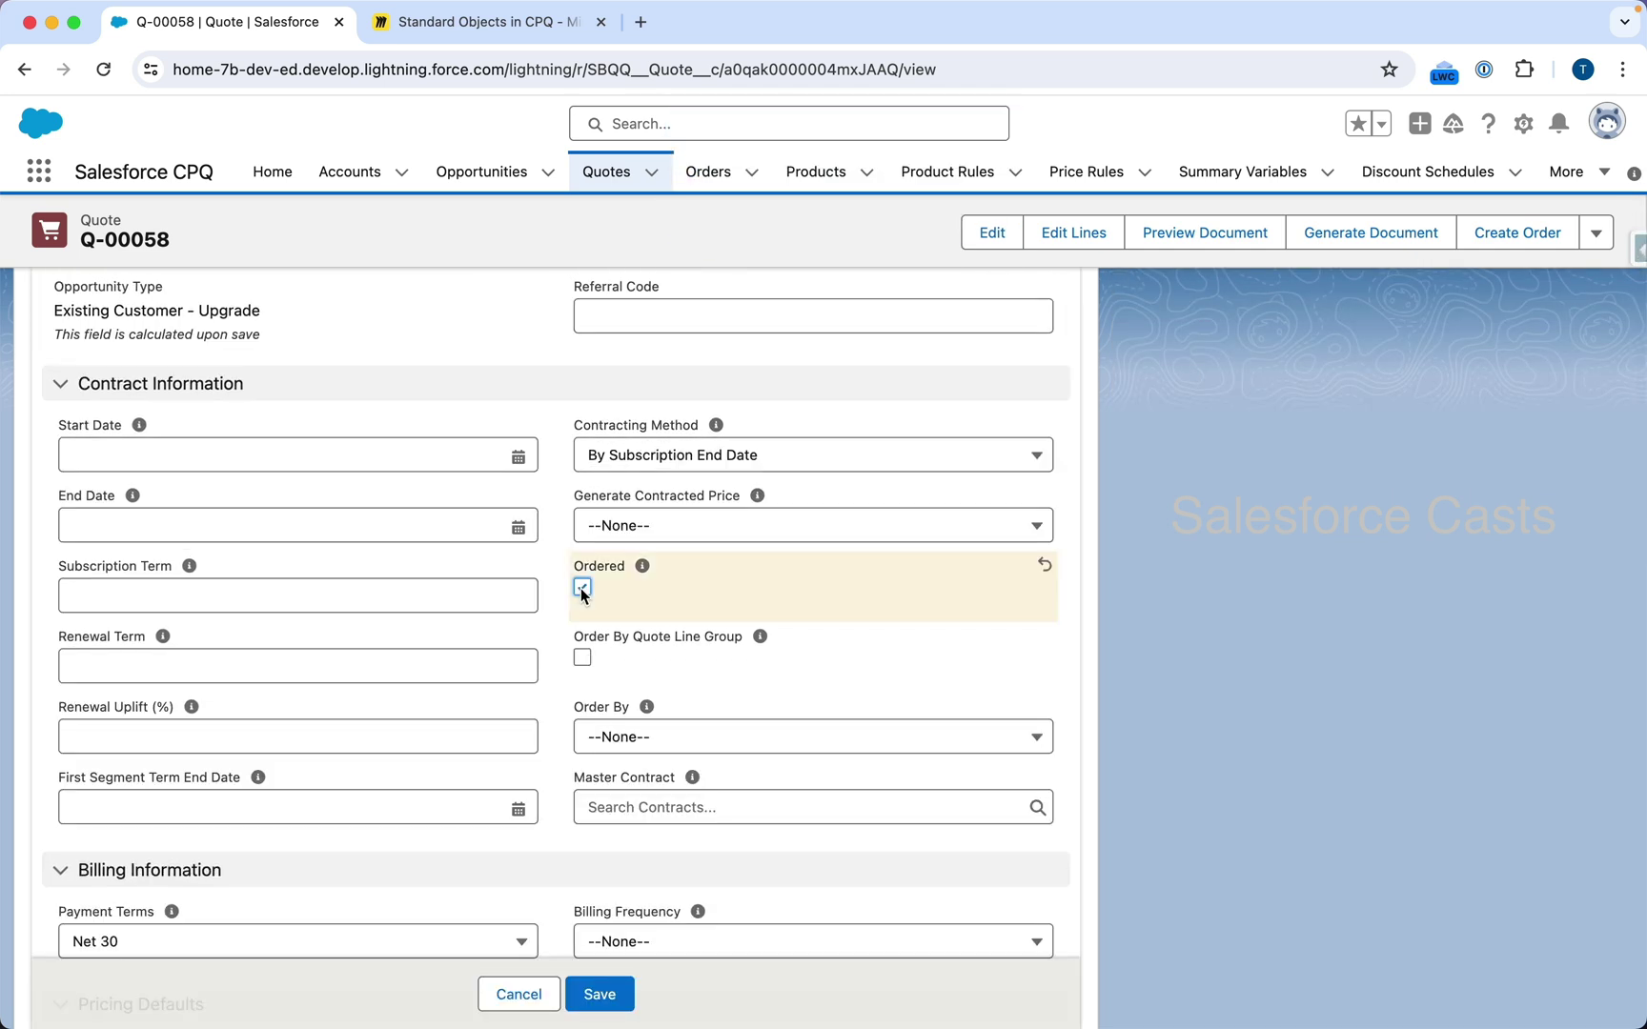
{"action": "mouse_move", "coordinate": [643, 569]}
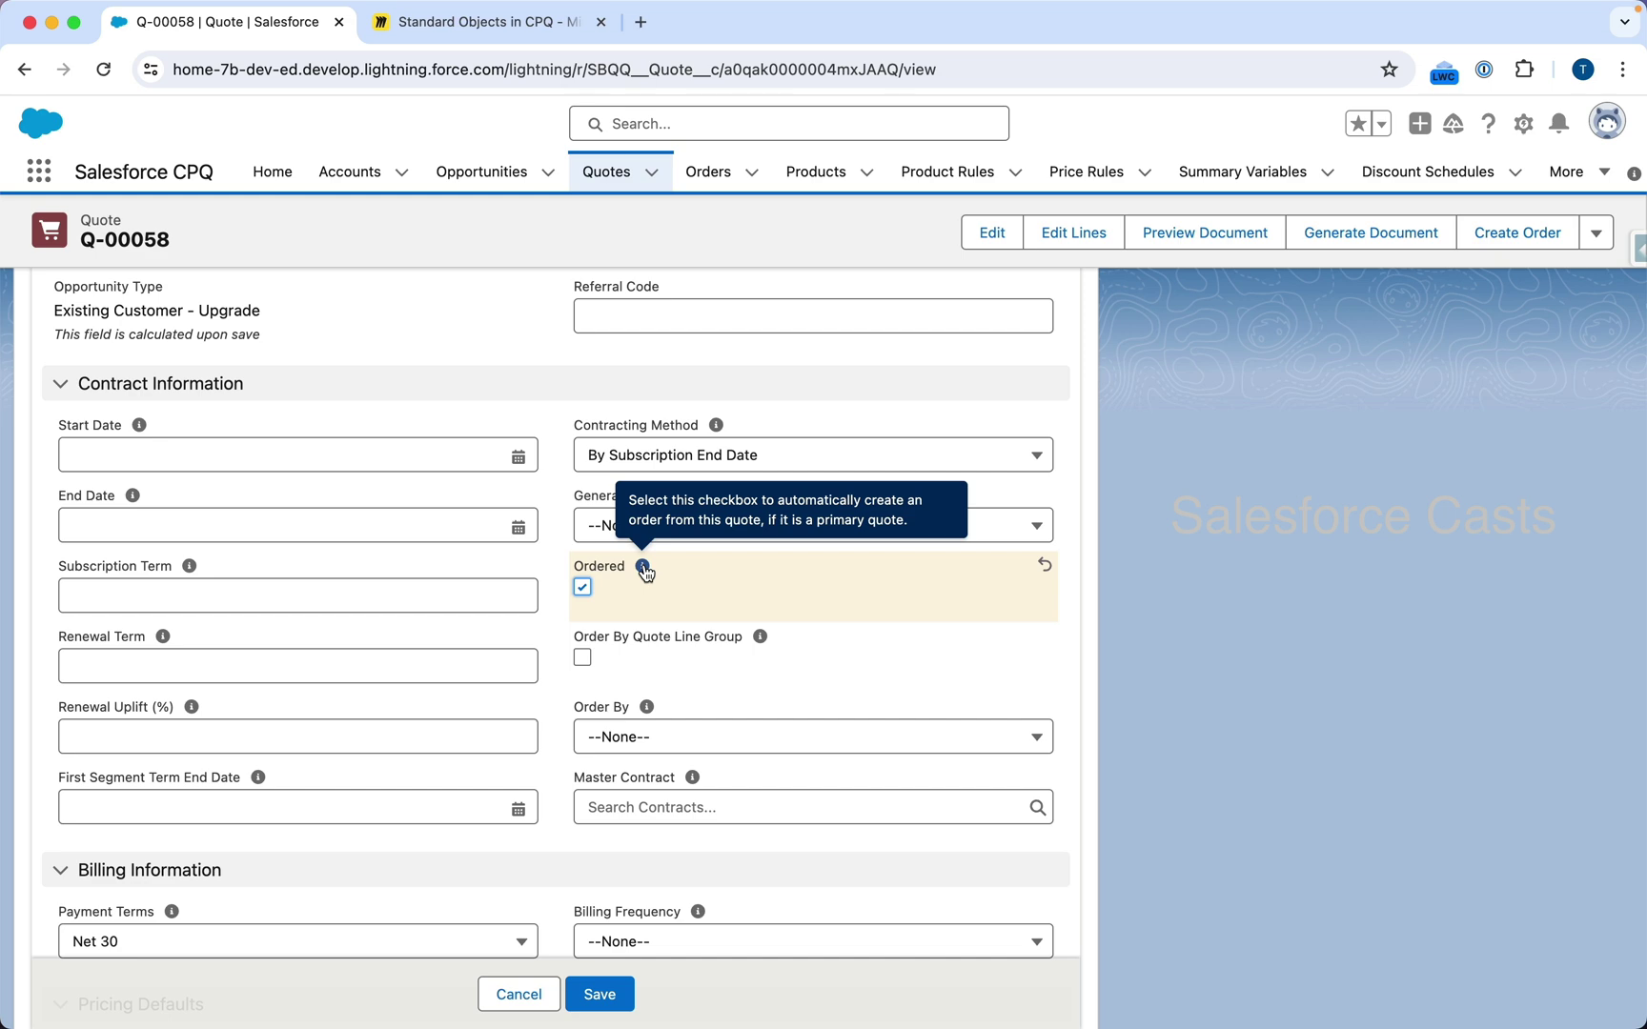
{"action": "left_click", "coordinate": [611, 992]}
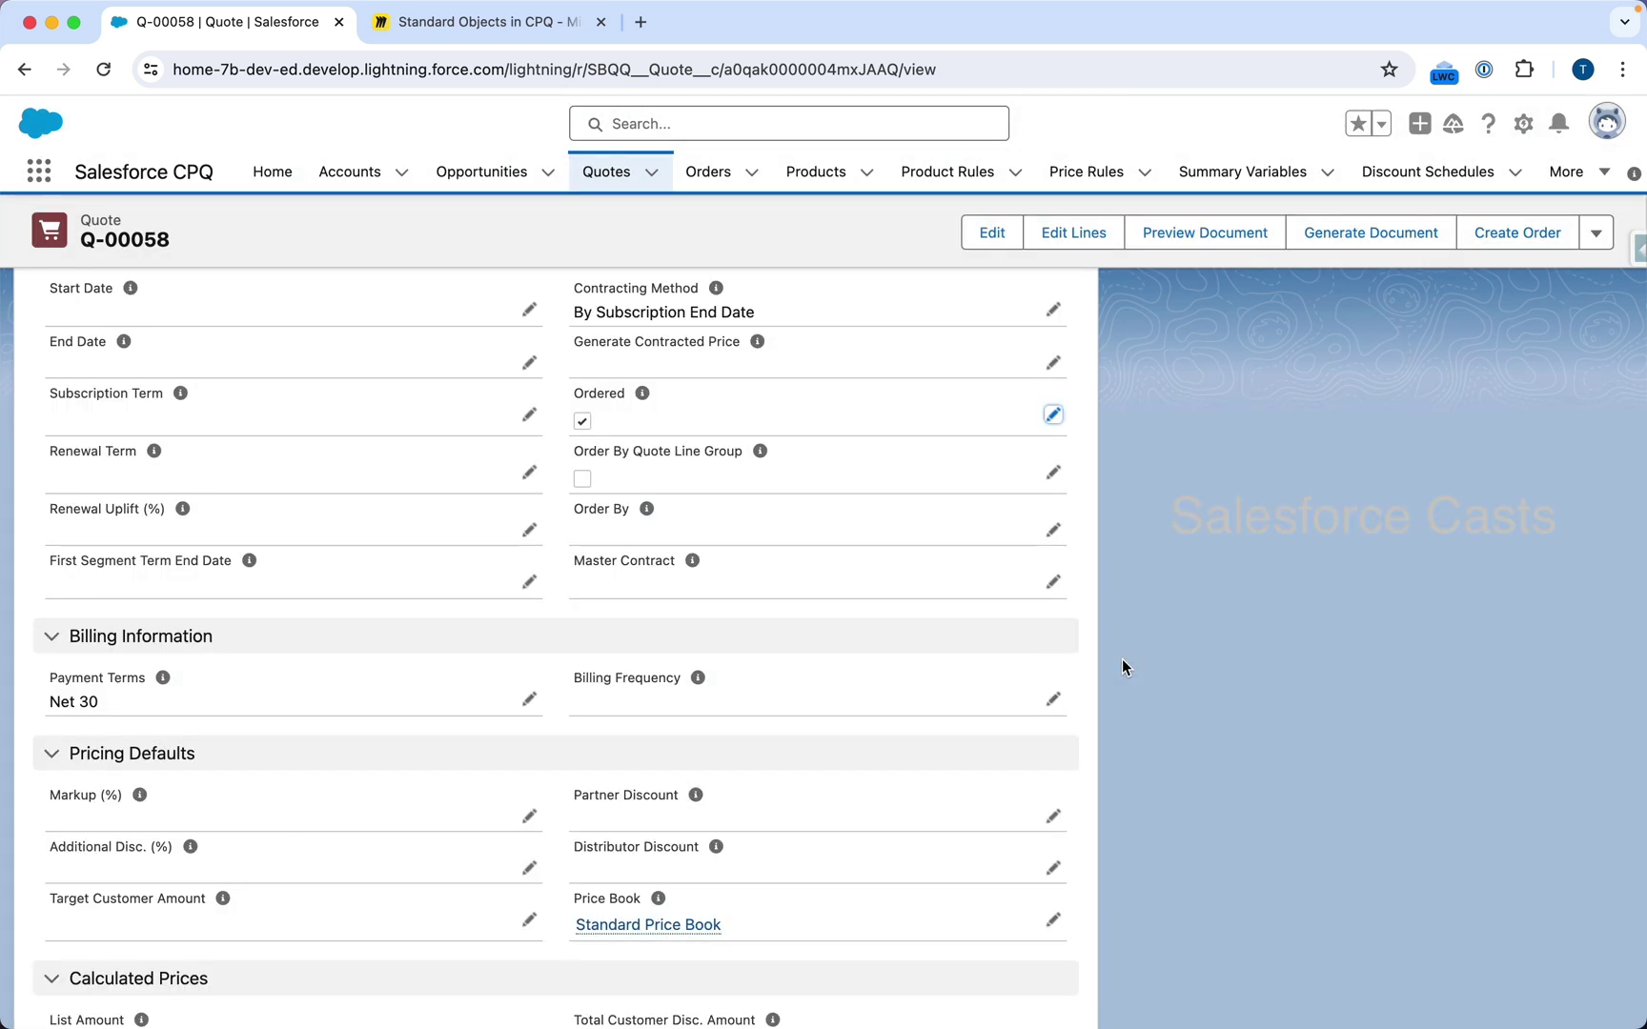
{"action": "scroll", "coordinate": [1122, 661], "scroll_direction": "up", "scroll_amount": 10}
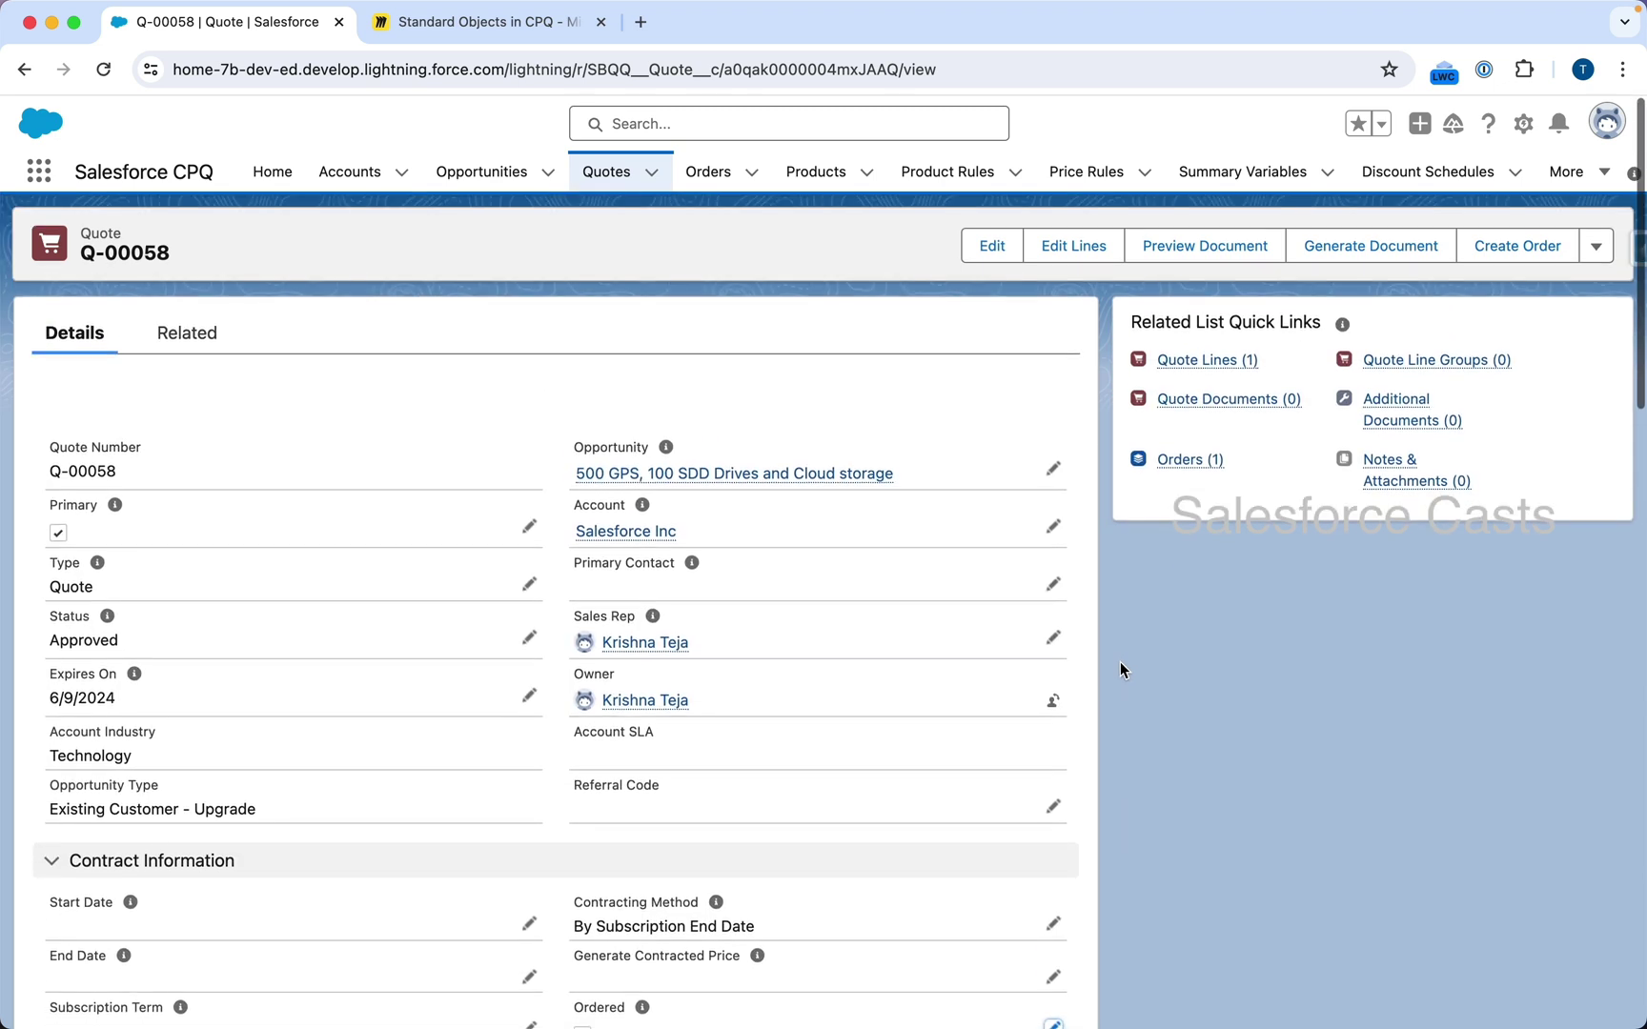
- Open the quote's Orders (1) list in a new tab and open order 00000109
{"action": "key", "text": "super+shift+4"}
{"action": "left_click_drag", "start_coordinate": [1112, 417], "coordinate": [1260, 512]}
{"action": "right_click", "coordinate": [1206, 465]}
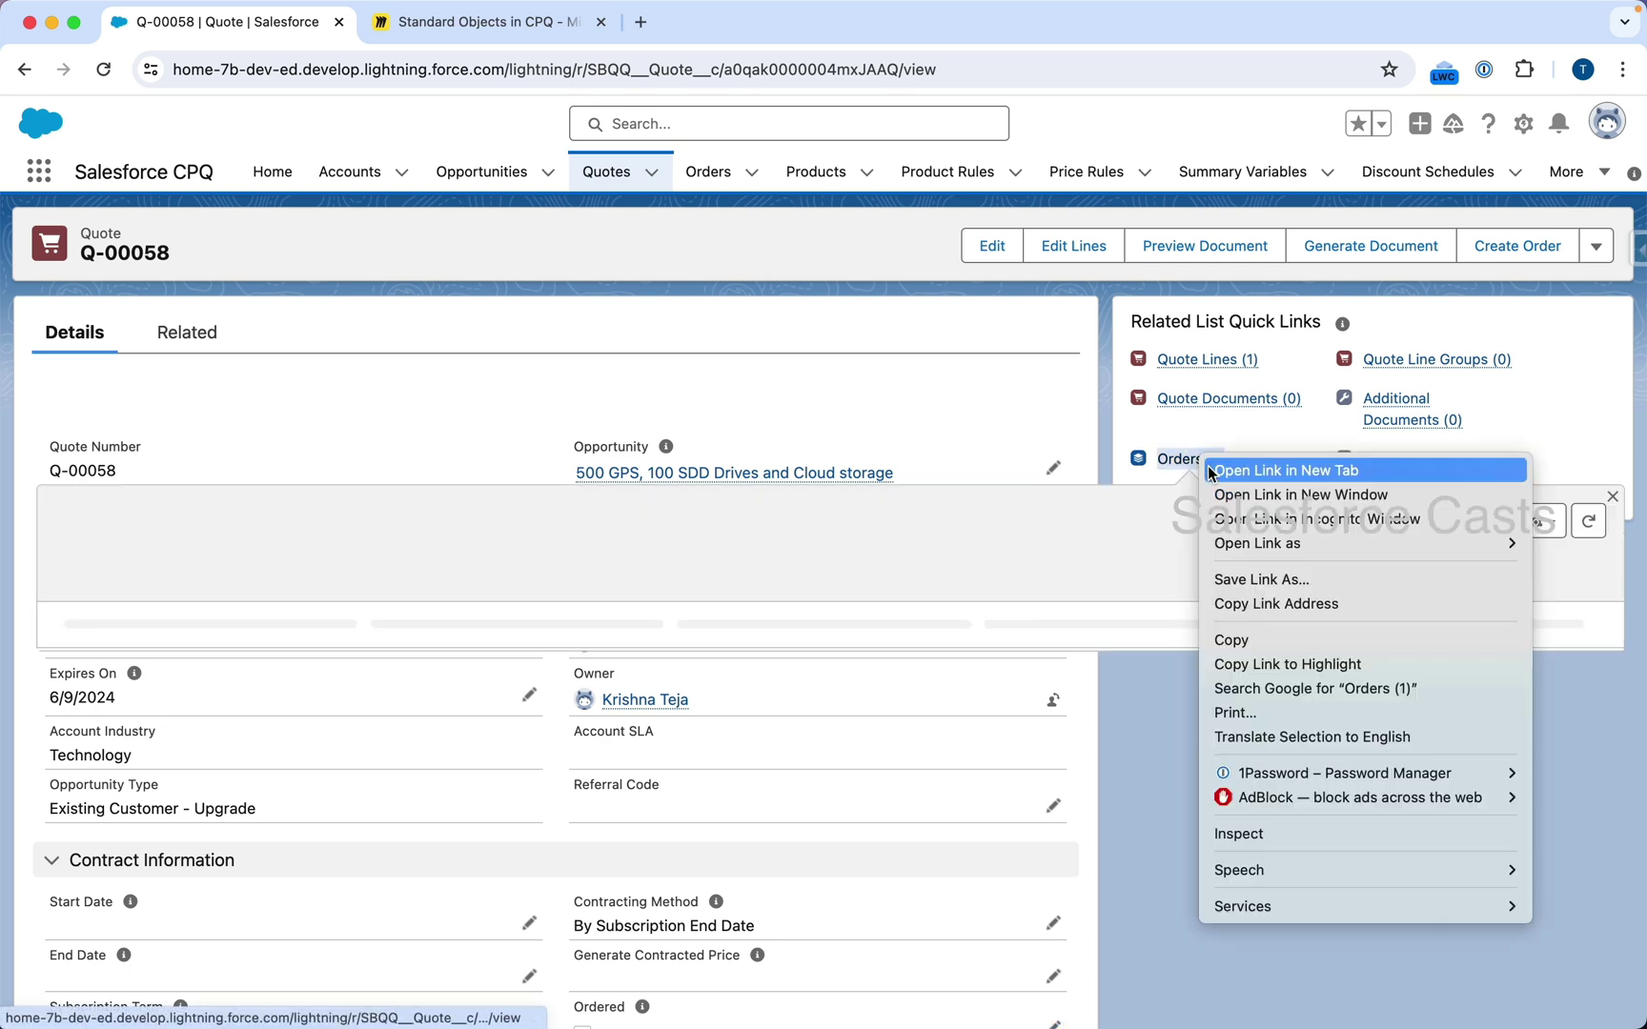
{"action": "left_click", "coordinate": [1209, 470]}
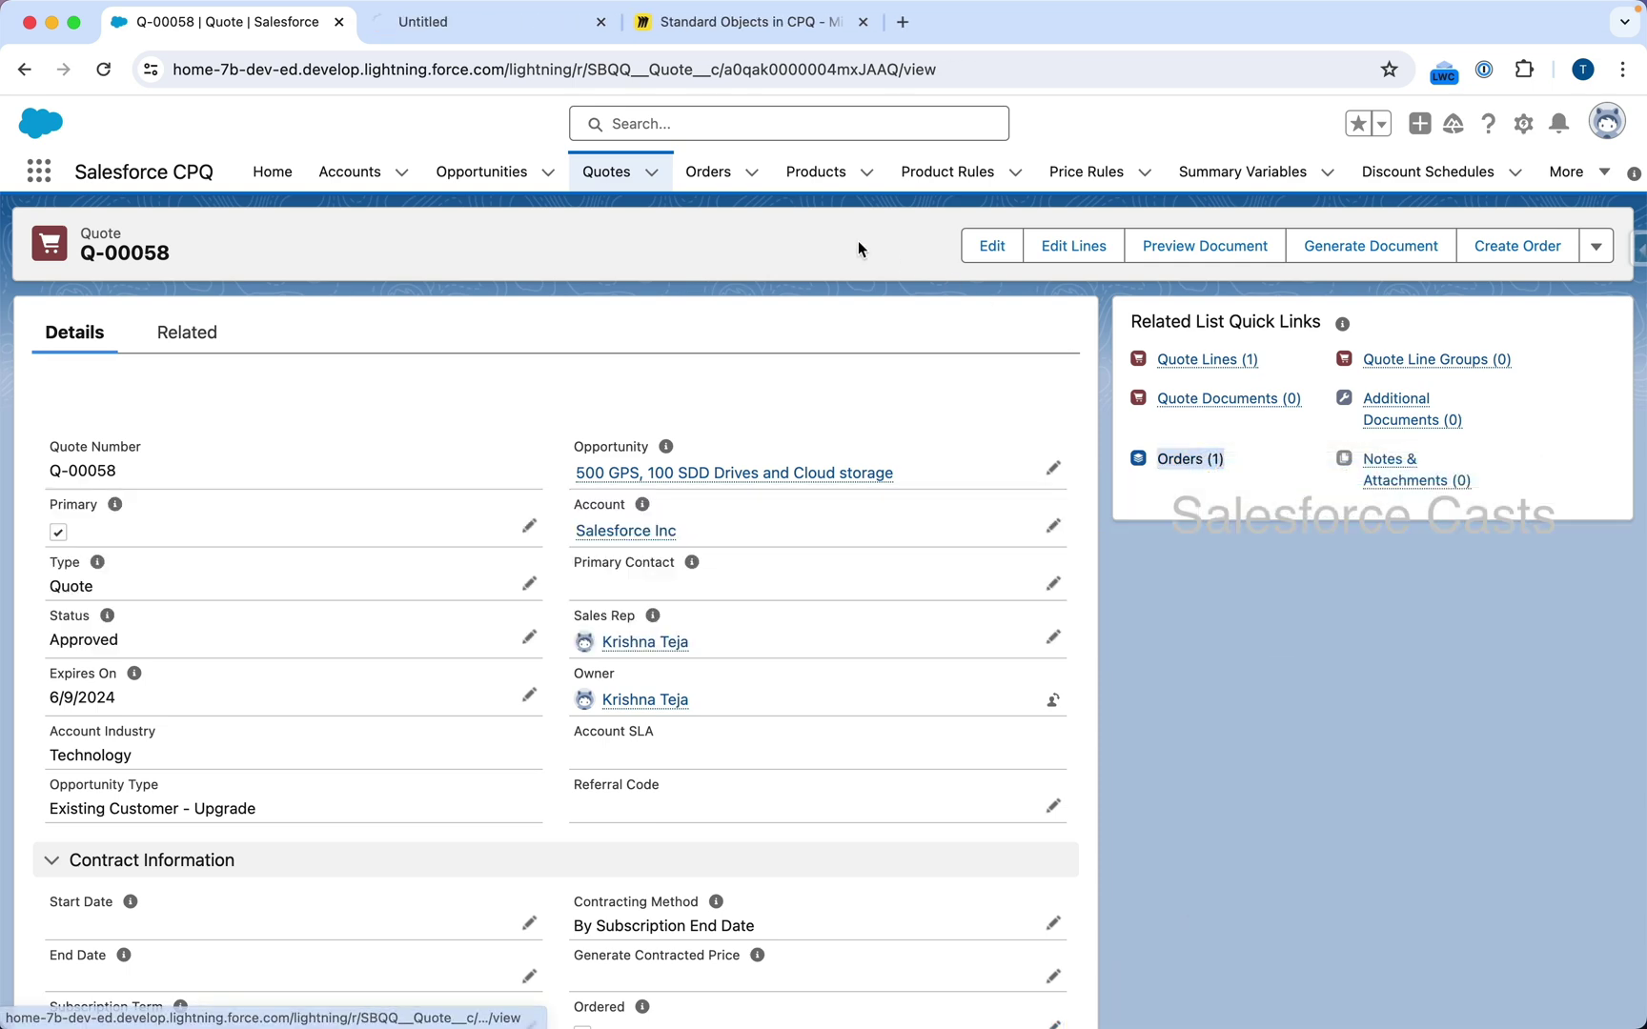
{"action": "left_click", "coordinate": [477, 24]}
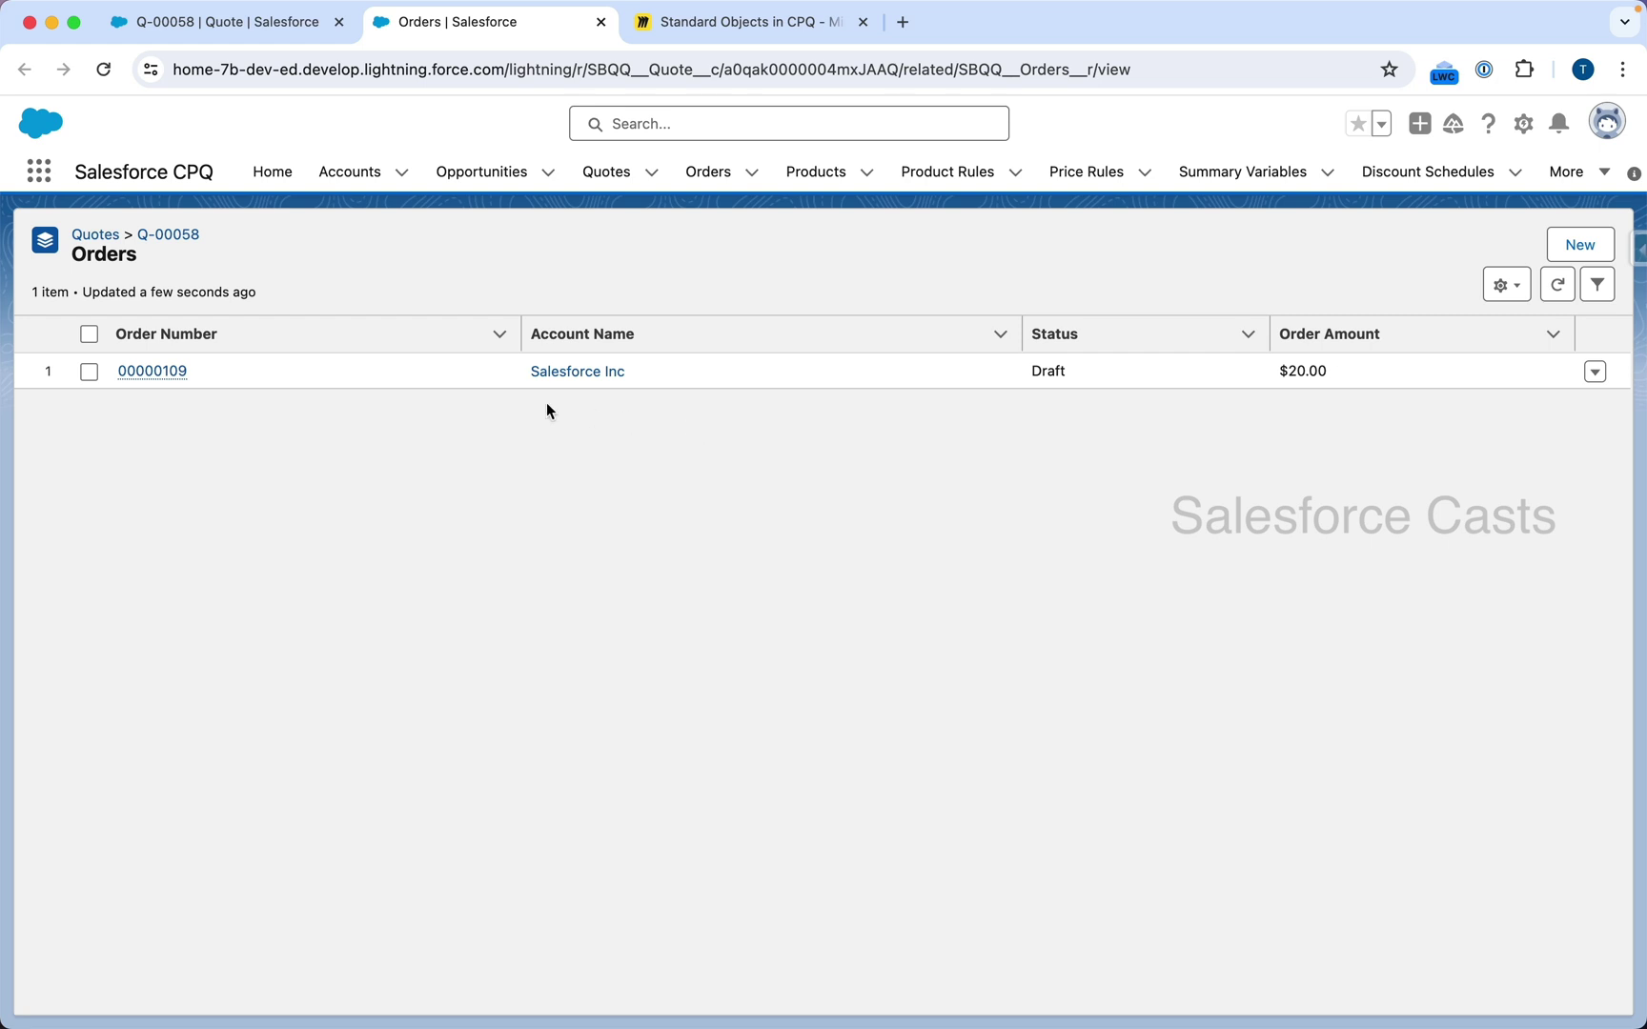
{"action": "left_click", "coordinate": [166, 373]}
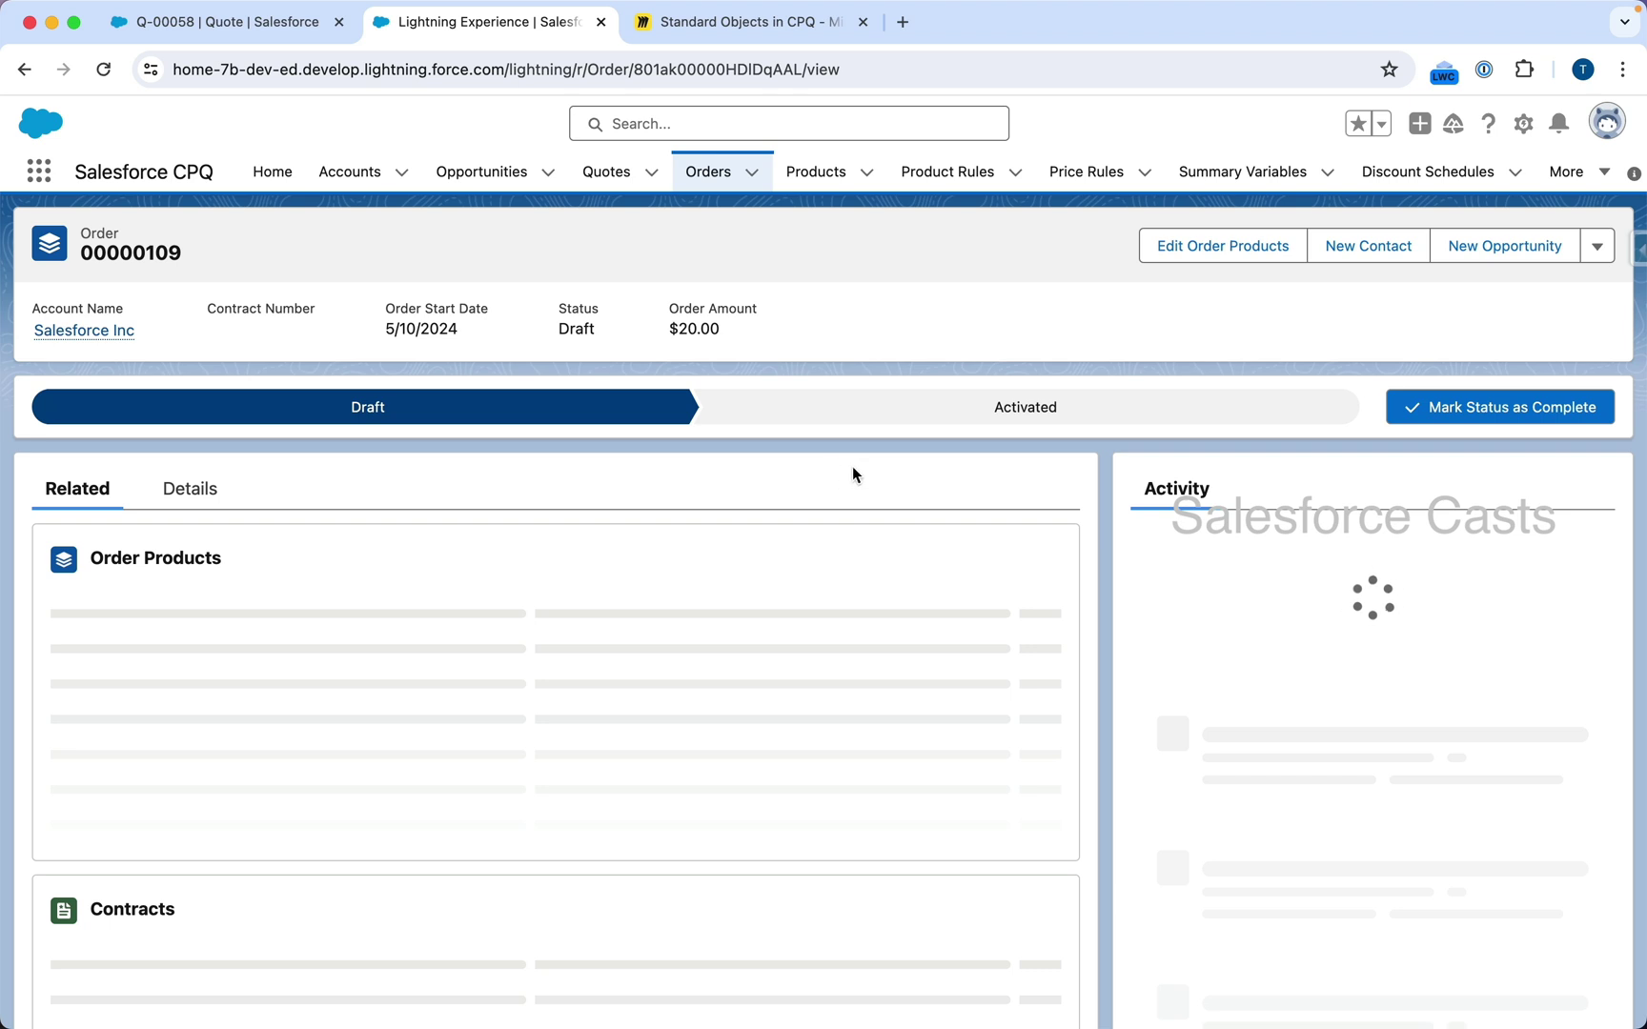
- Screenshot order 00000109's $20.00 Cloud Storage 1GB details, then go back to quote Q-00058
{"action": "key", "text": "super+shift+4"}
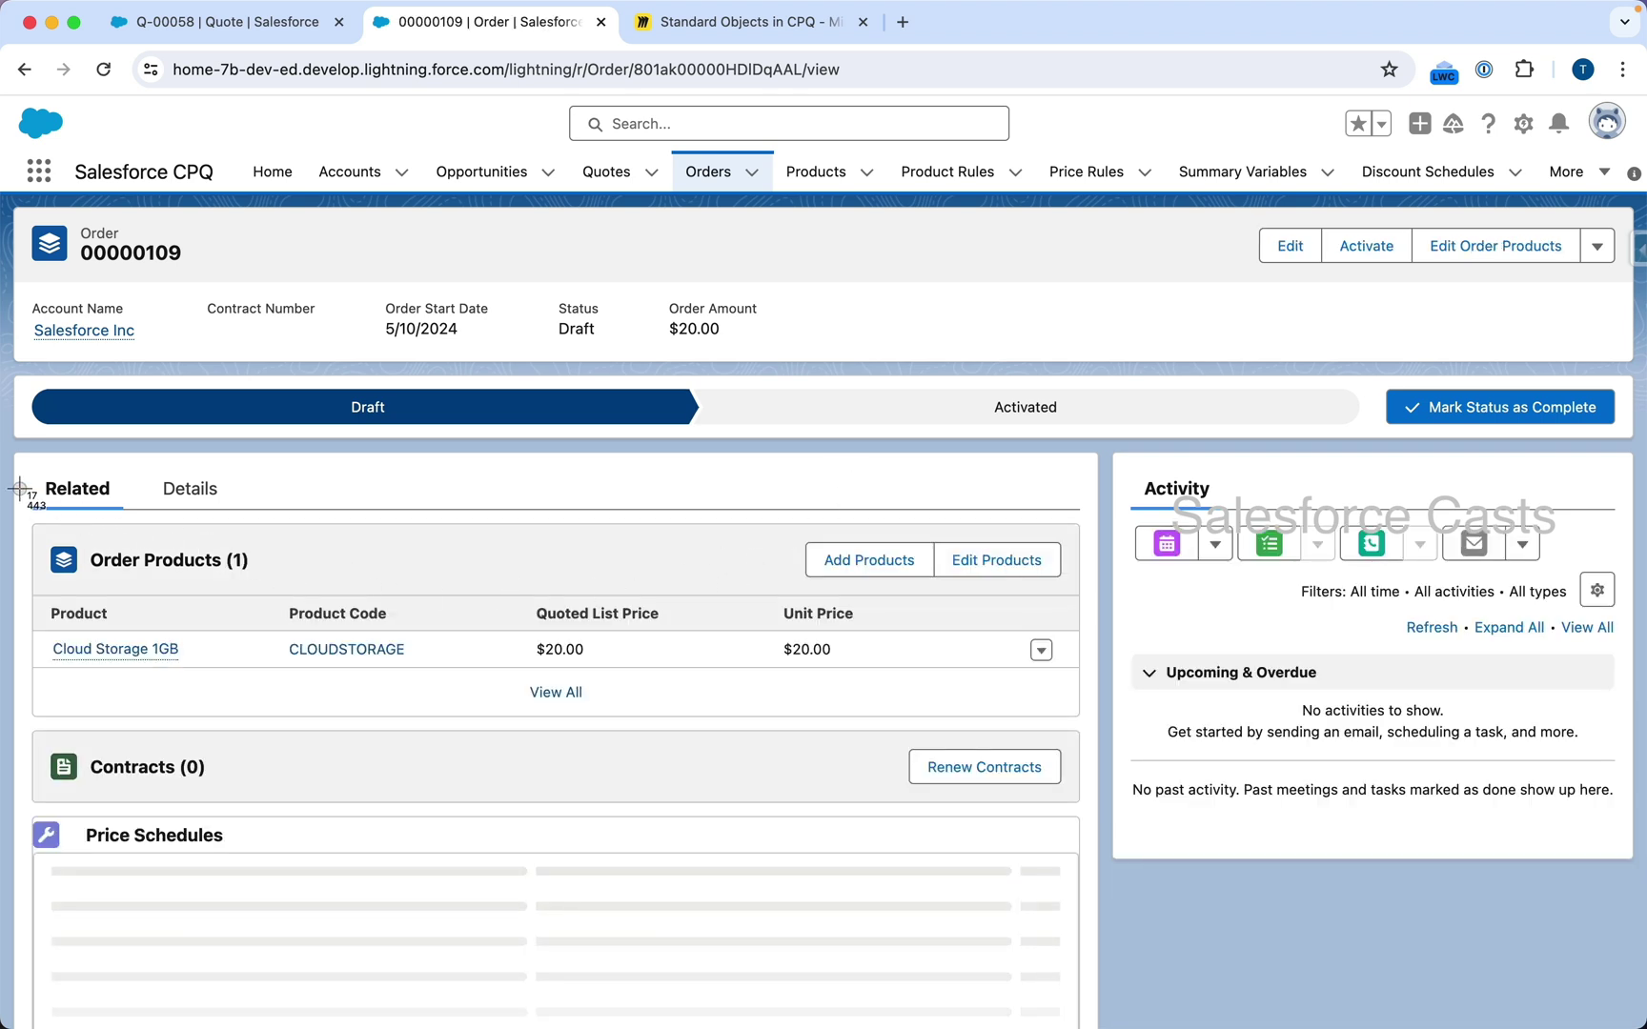
{"action": "left_click_drag", "start_coordinate": [20, 489], "coordinate": [353, 659]}
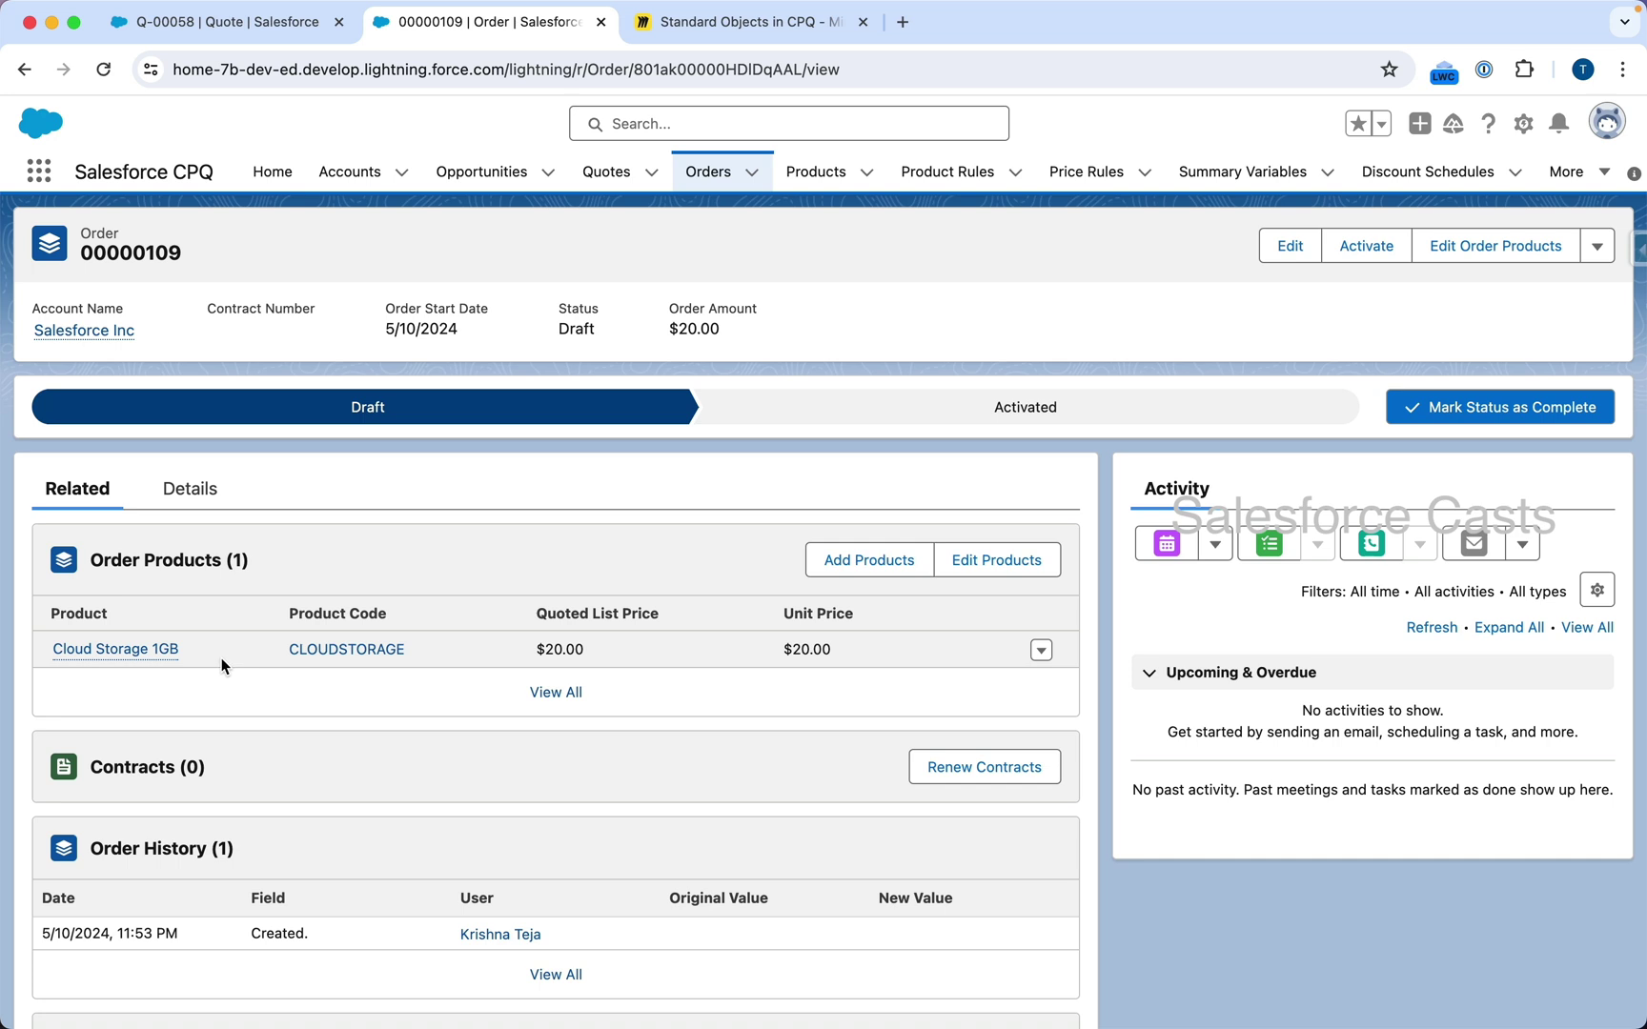
{"action": "left_click", "coordinate": [260, 26]}
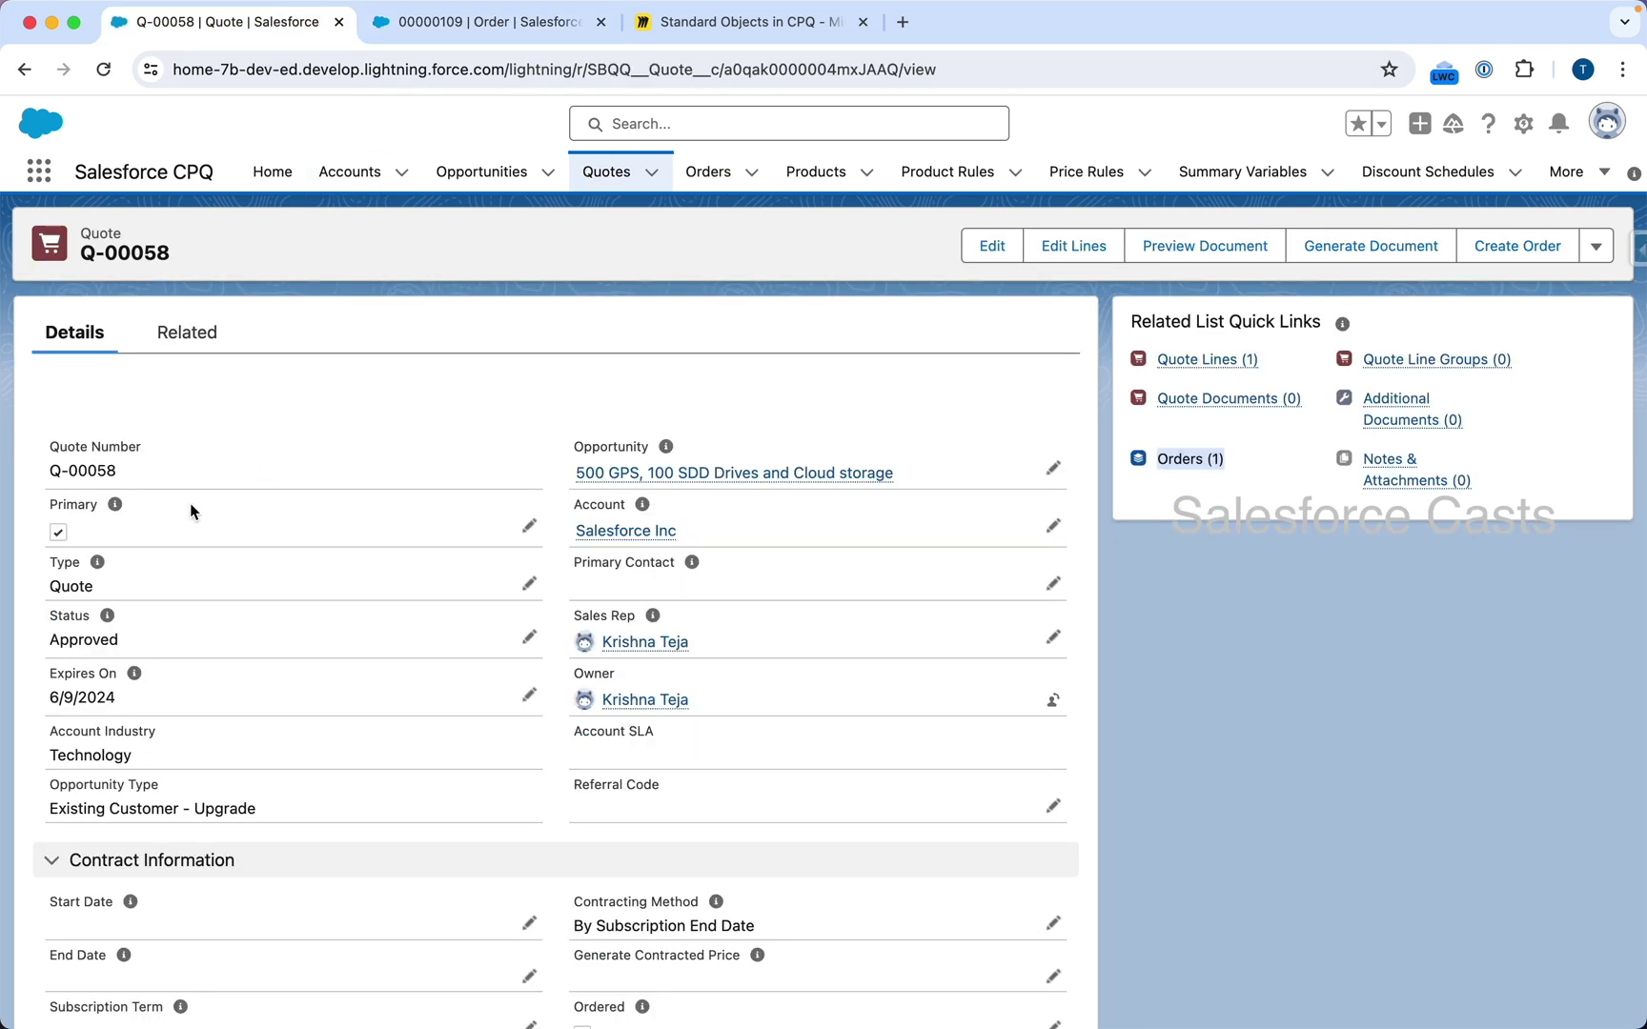
- Show order 00000109's Details (Order Type New, Status Draft, quote Q-00058) and screenshot them
{"action": "left_click", "coordinate": [181, 339]}
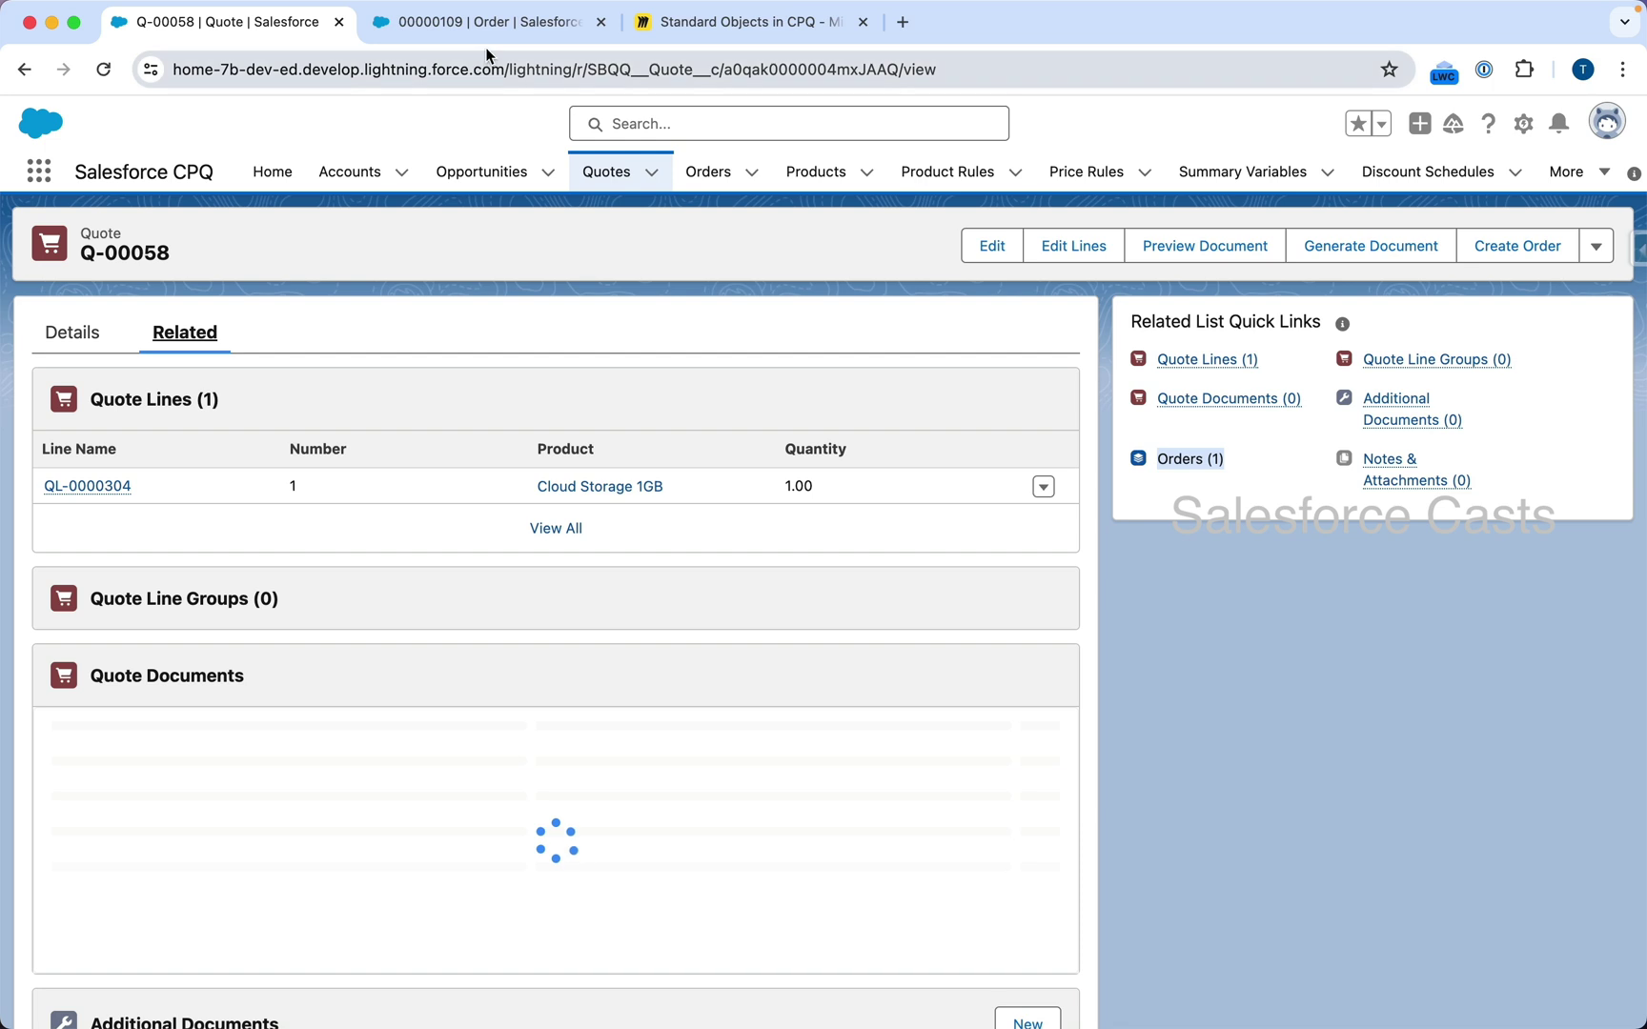
{"action": "left_click", "coordinate": [481, 23]}
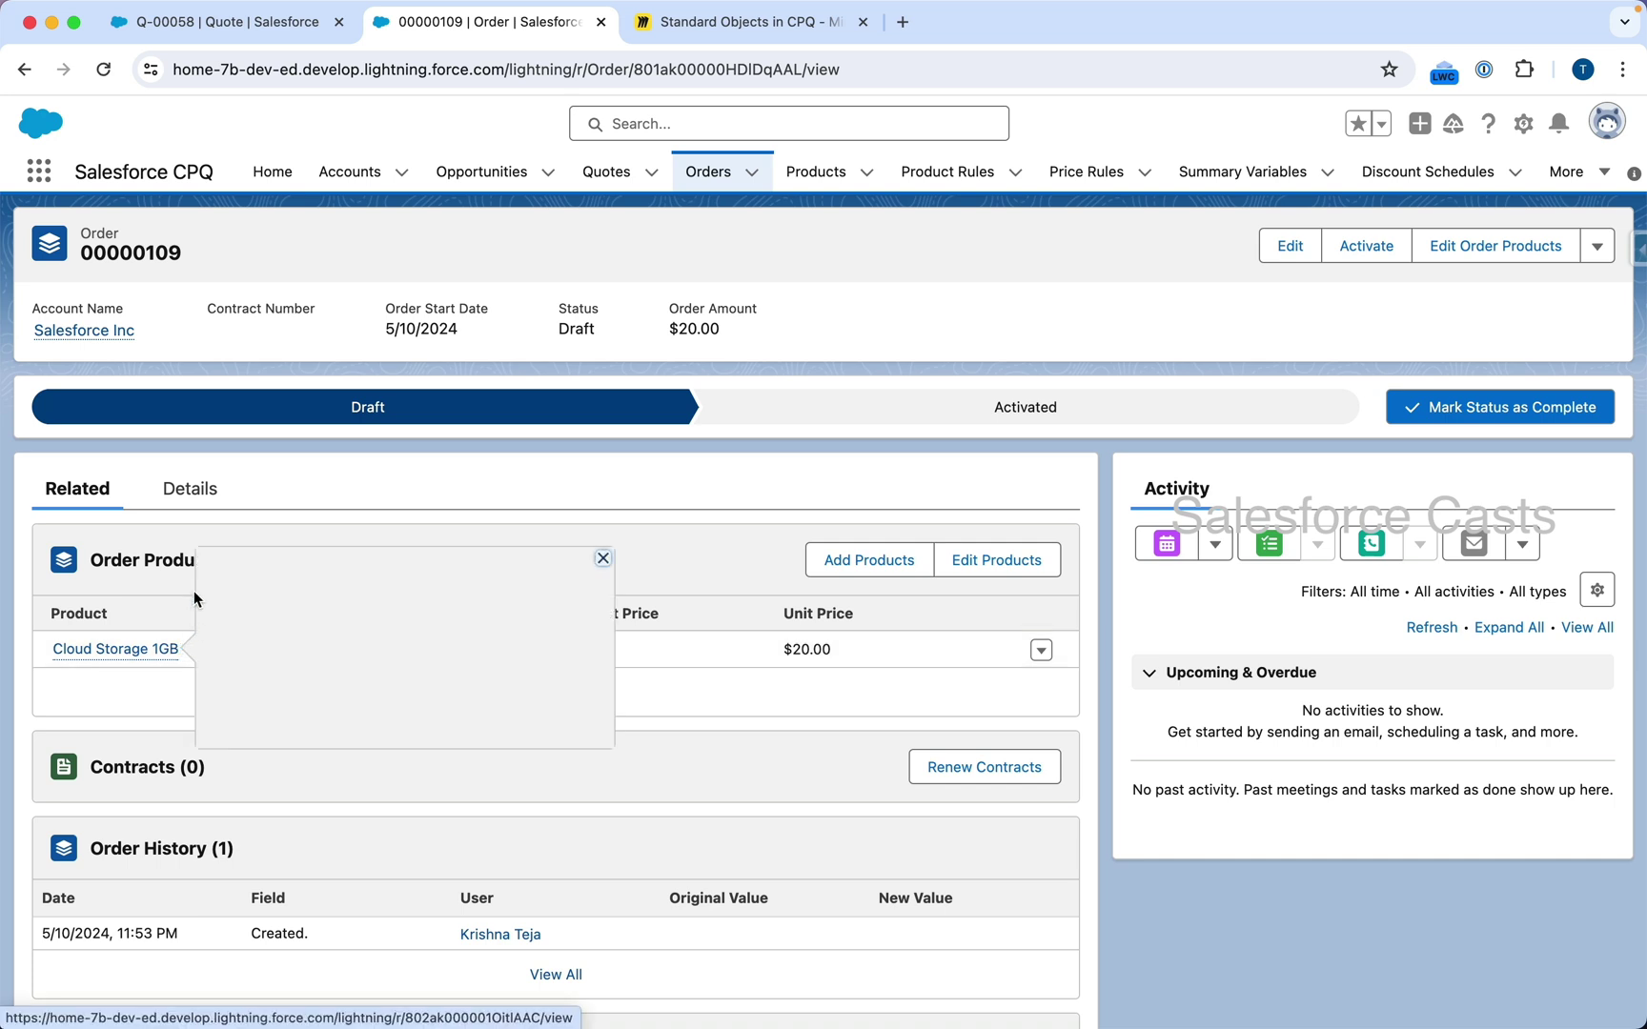
{"action": "left_click", "coordinate": [197, 490]}
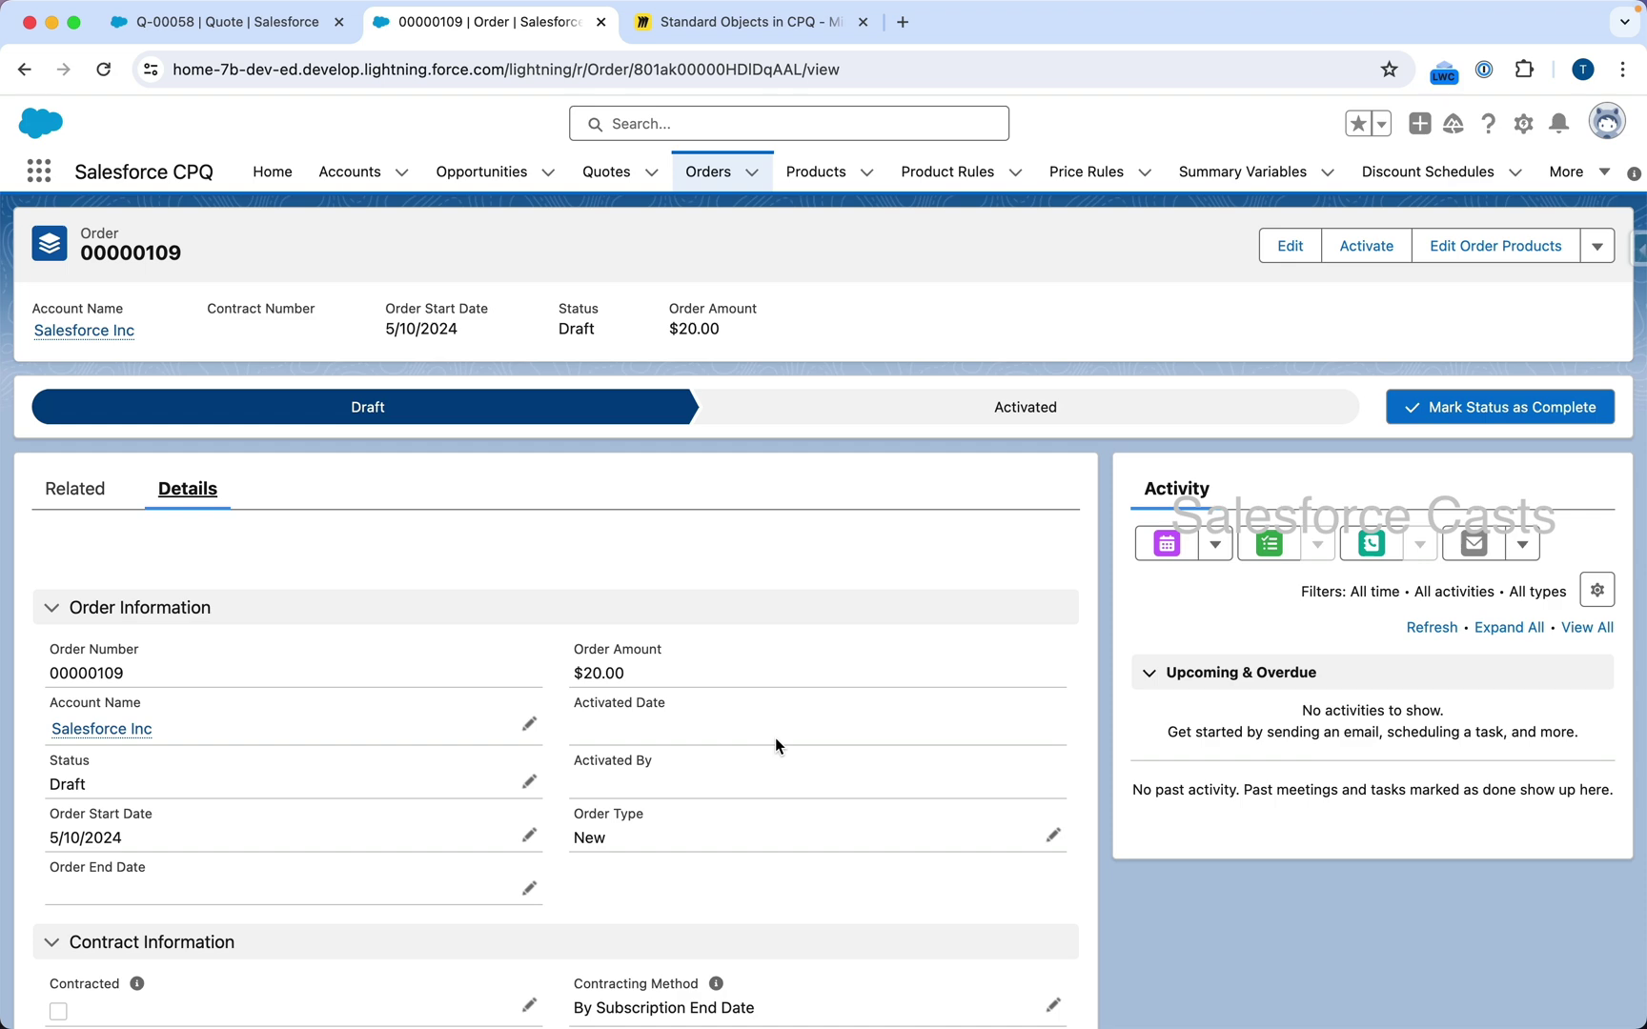
{"action": "scroll", "coordinate": [775, 738], "scroll_direction": "down", "scroll_amount": 3}
{"action": "key", "text": "super+shift+4"}
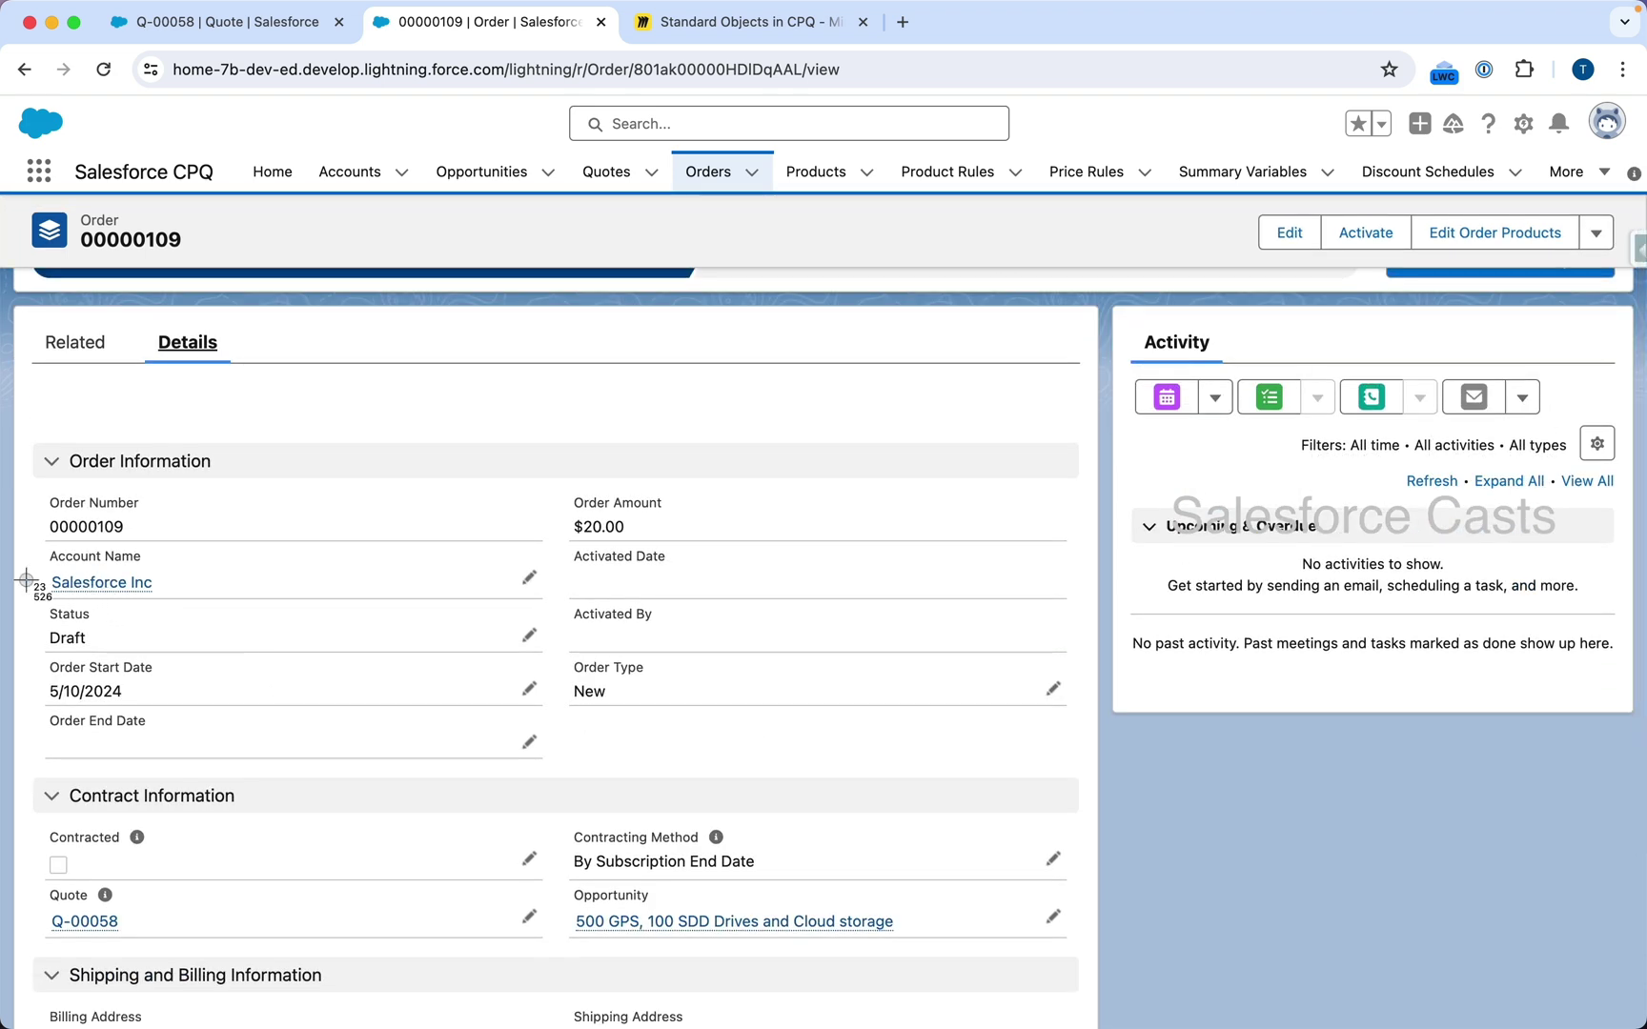
{"action": "left_click_drag", "start_coordinate": [26, 579], "coordinate": [584, 681]}
{"action": "scroll", "coordinate": [1342, 518], "scroll_direction": "up", "scroll_amount": 3}
{"action": "left_click", "coordinate": [1202, 413]}
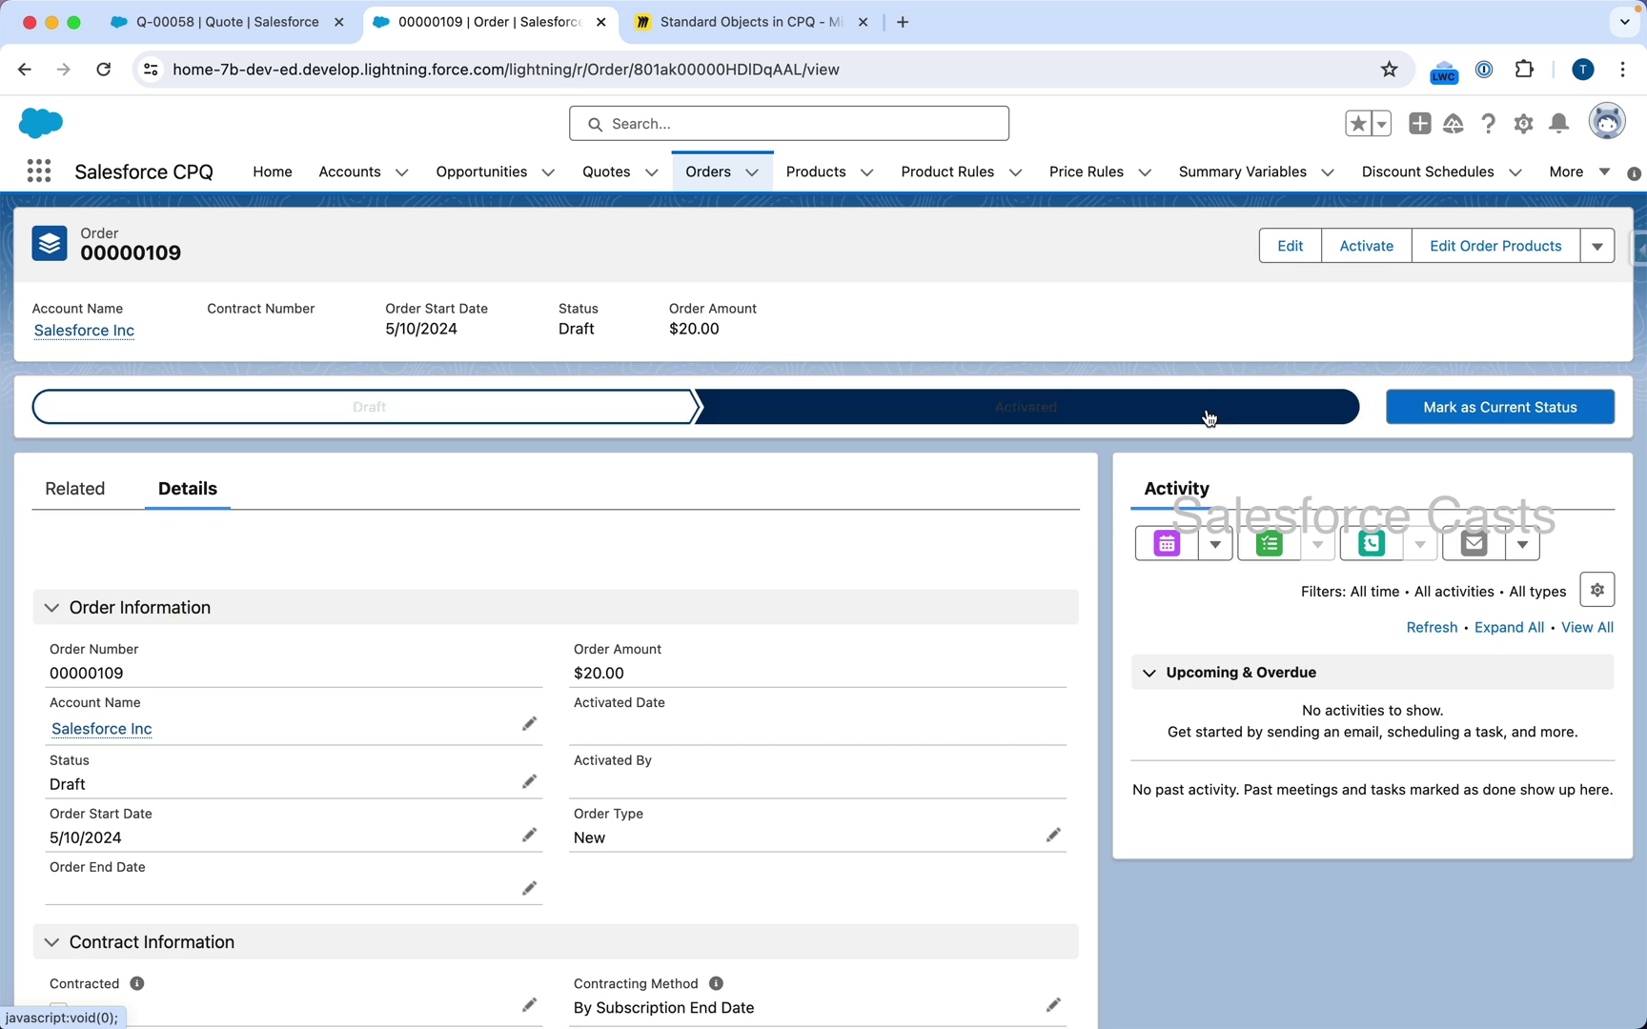
{"action": "left_click", "coordinate": [1445, 420]}
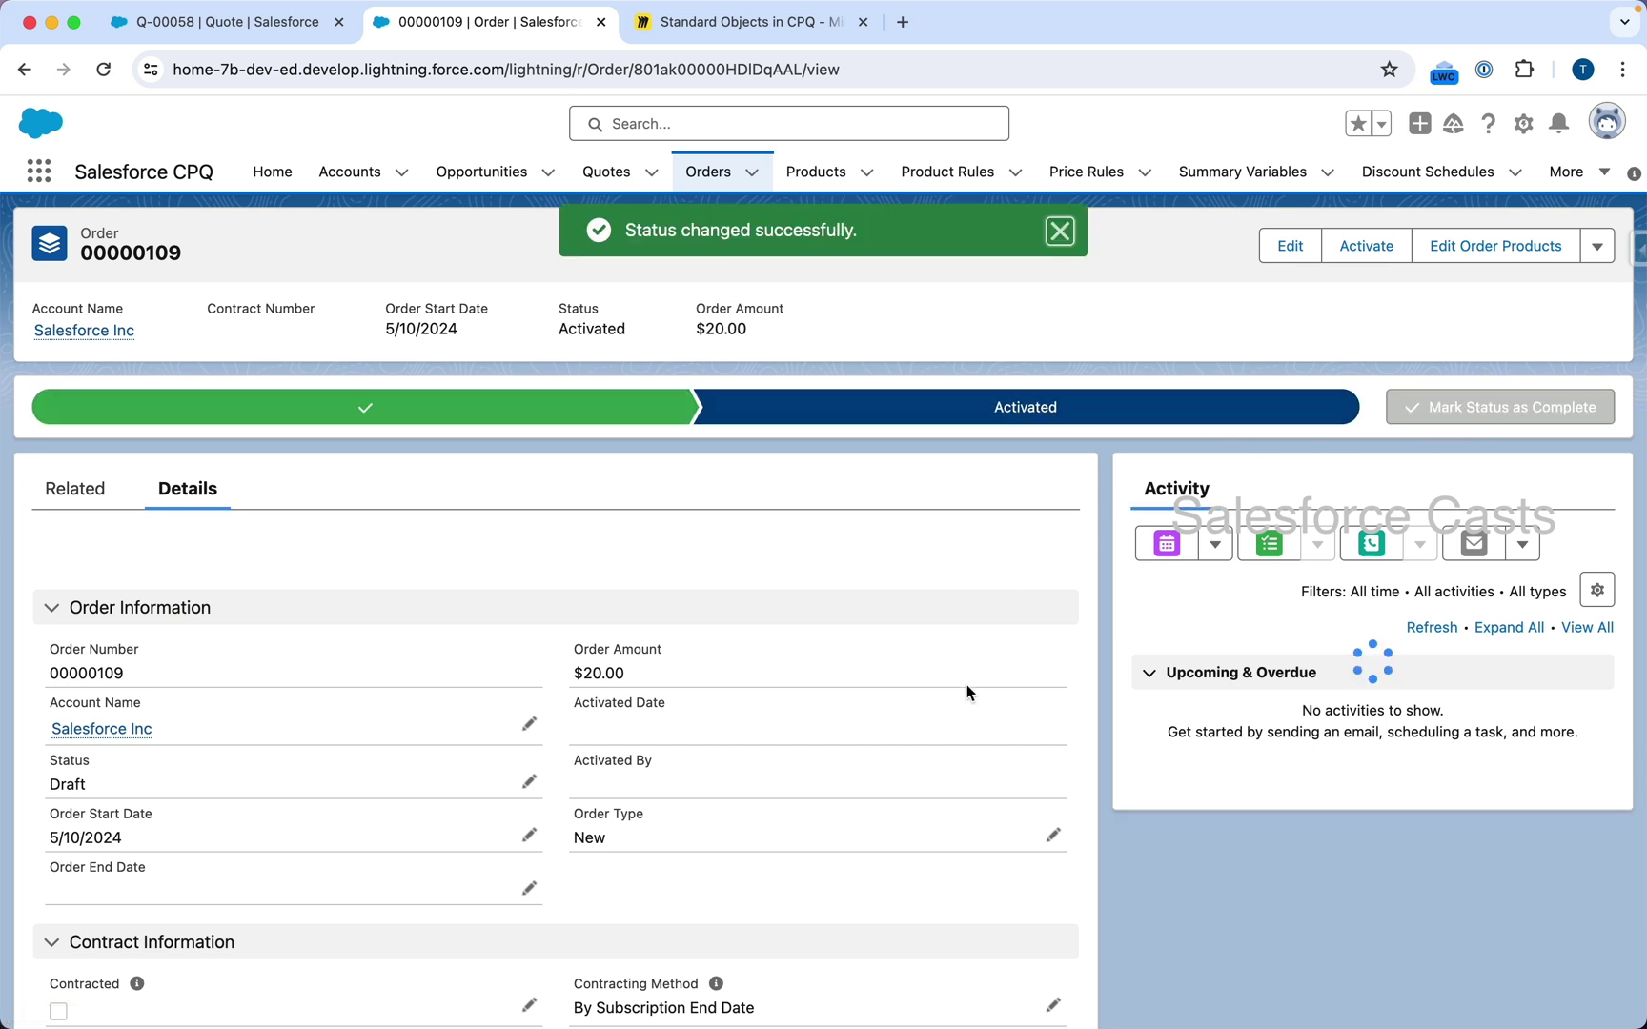
{"action": "scroll", "coordinate": [965, 689], "scroll_direction": "down", "scroll_amount": 2}
{"action": "key", "text": "super+shift+4"}
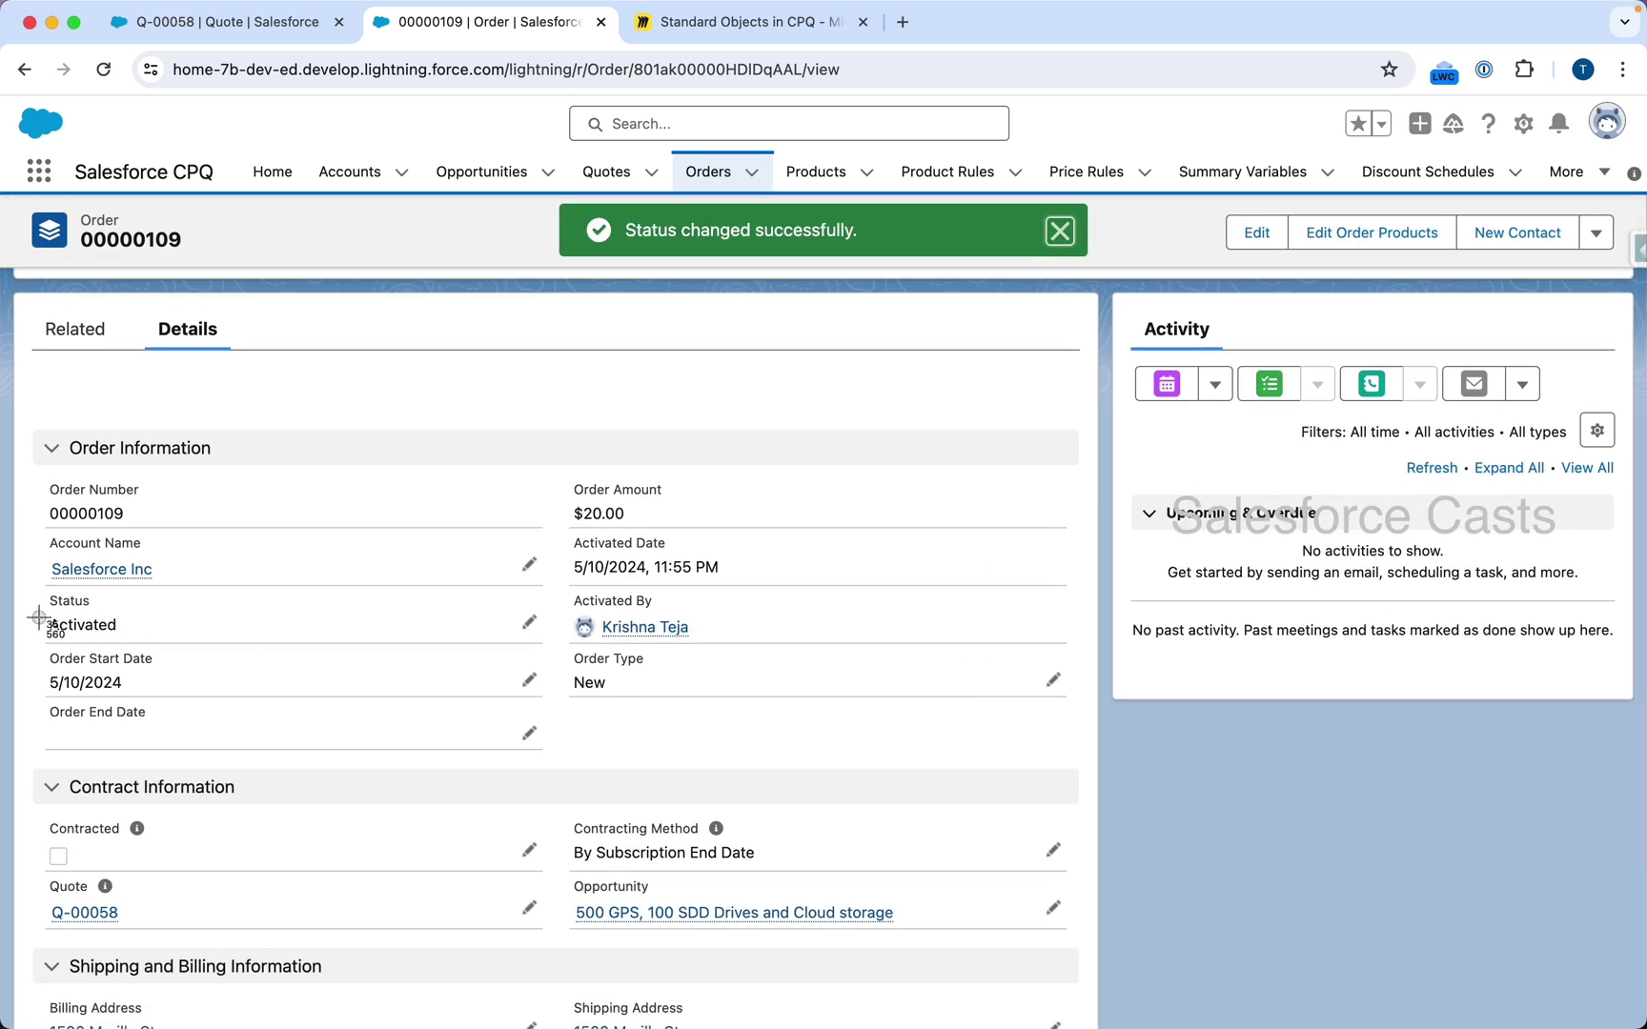
{"action": "left_click_drag", "start_coordinate": [35, 566], "coordinate": [188, 656]}
{"action": "scroll", "coordinate": [618, 687], "scroll_direction": "down", "scroll_amount": 2}
{"action": "key", "text": "super+shift+4"}
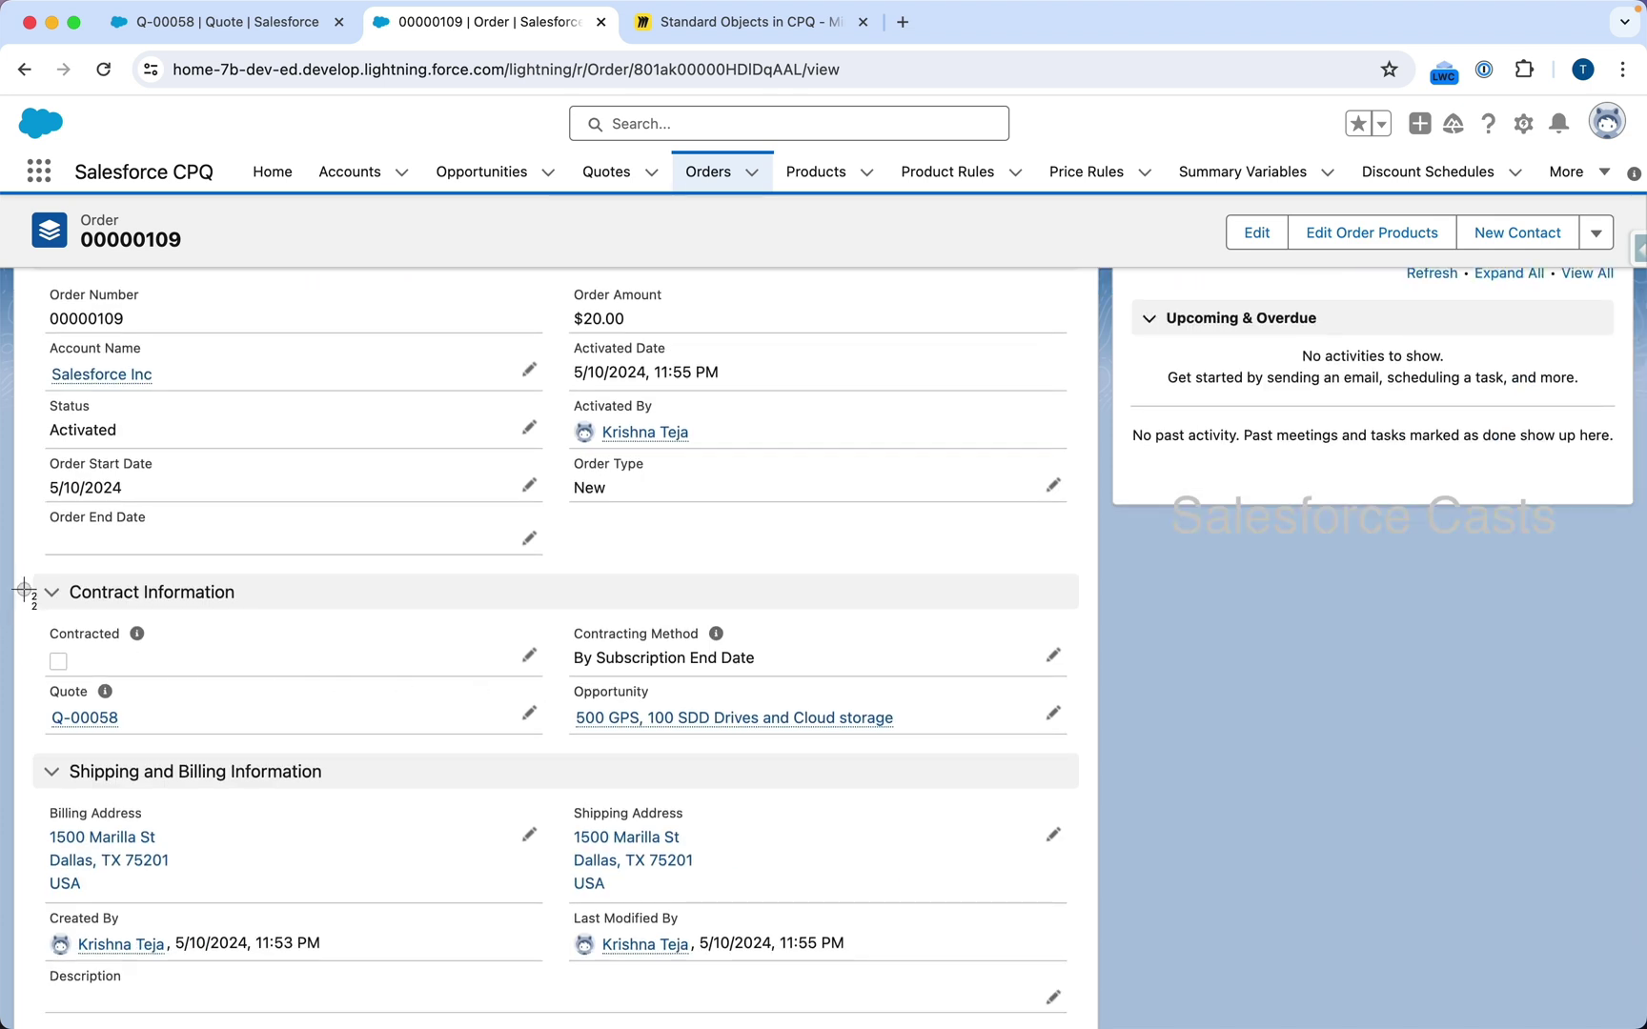
{"action": "left_click_drag", "start_coordinate": [23, 589], "coordinate": [209, 698]}
{"action": "mouse_move", "coordinate": [138, 637]}
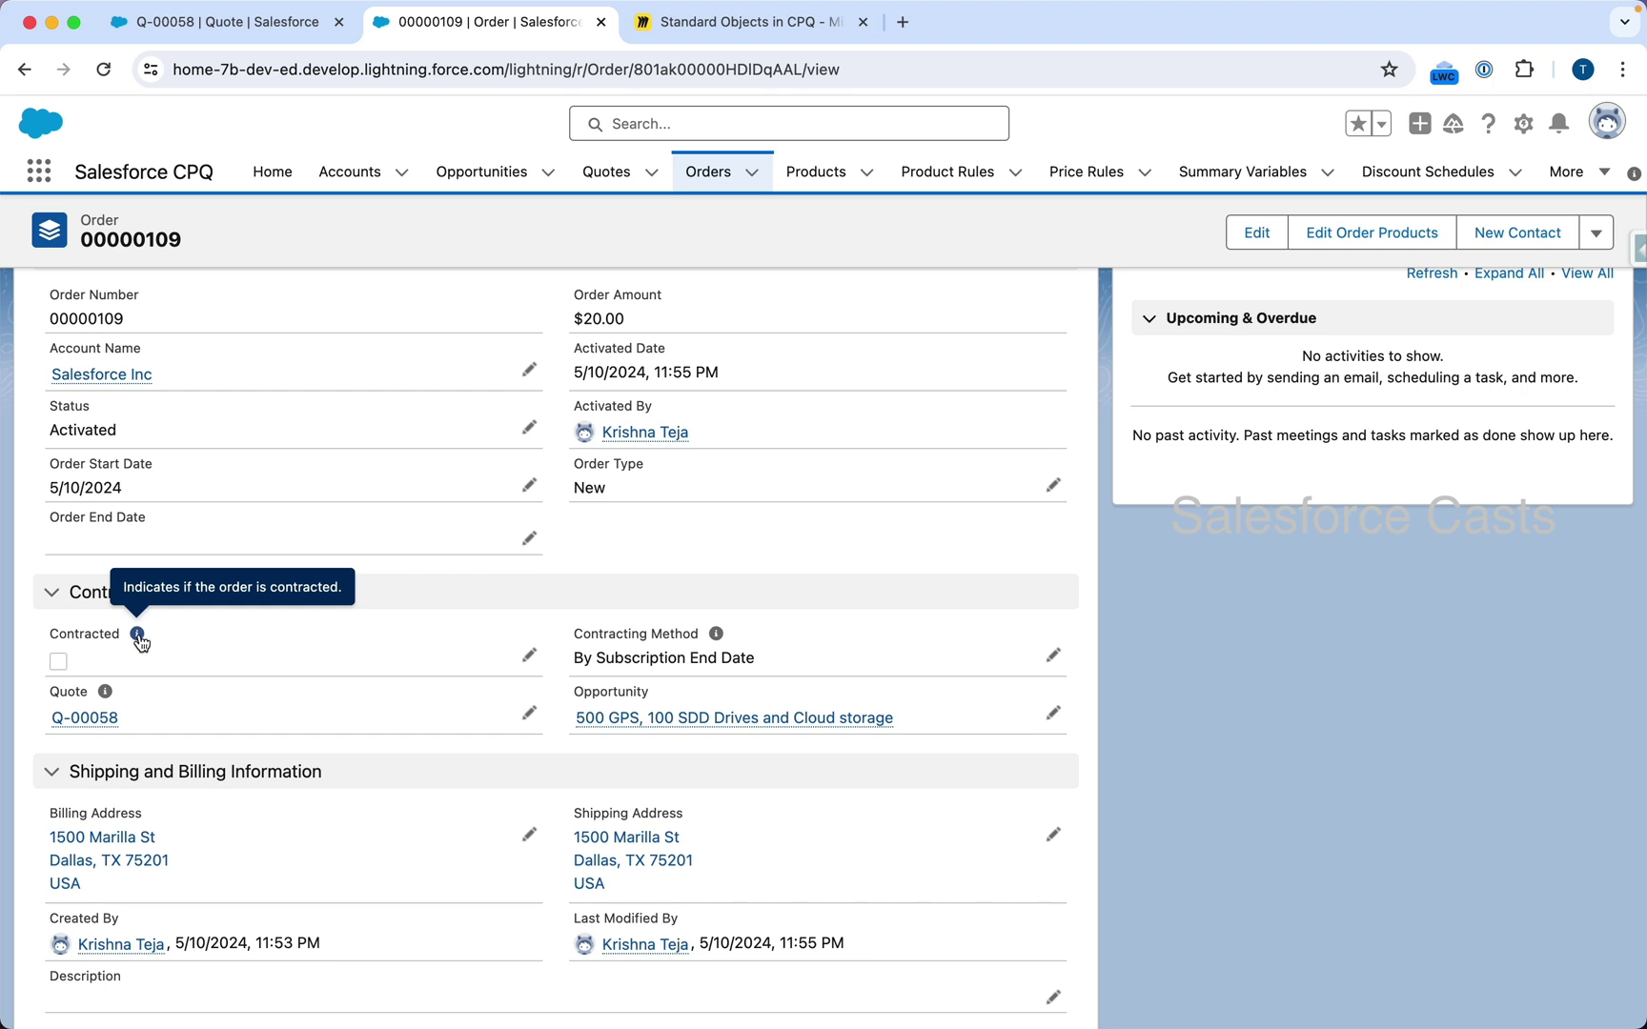
- Tick Contracted on order 00000109, screenshot the shipping and billing section, and save
{"action": "left_click", "coordinate": [528, 656]}
{"action": "left_click", "coordinate": [69, 672]}
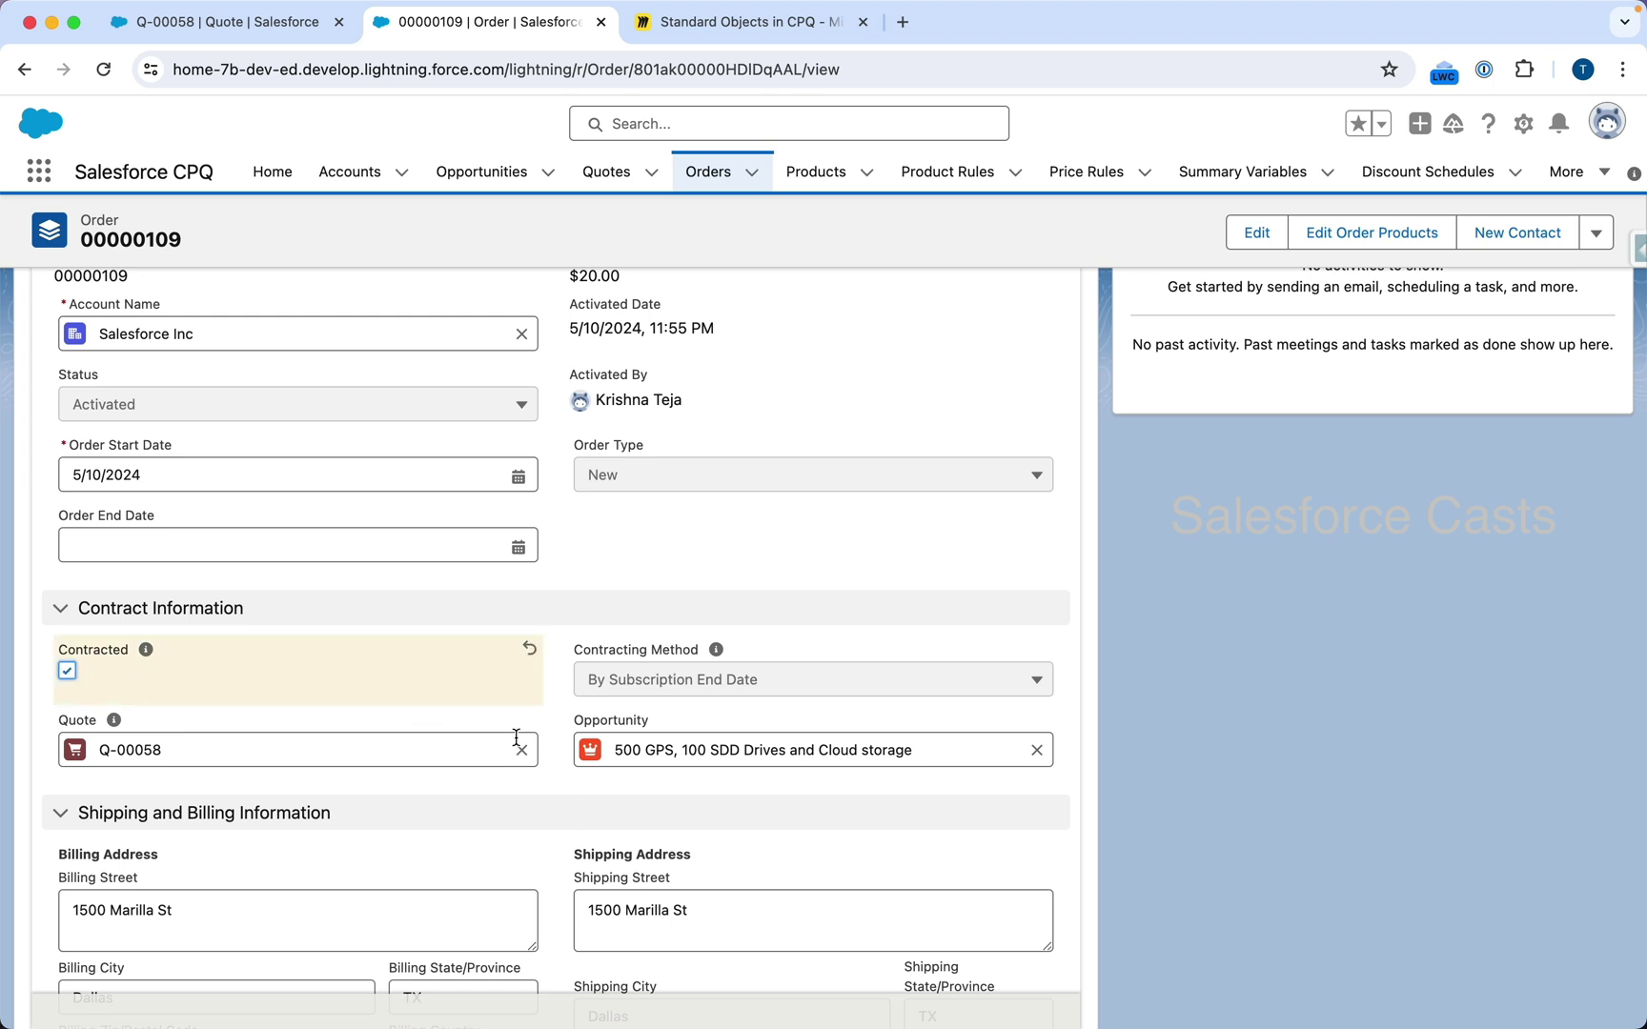
{"action": "scroll", "coordinate": [614, 813], "scroll_direction": "down", "scroll_amount": 3}
{"action": "scroll", "coordinate": [615, 813], "scroll_direction": "down", "scroll_amount": 1}
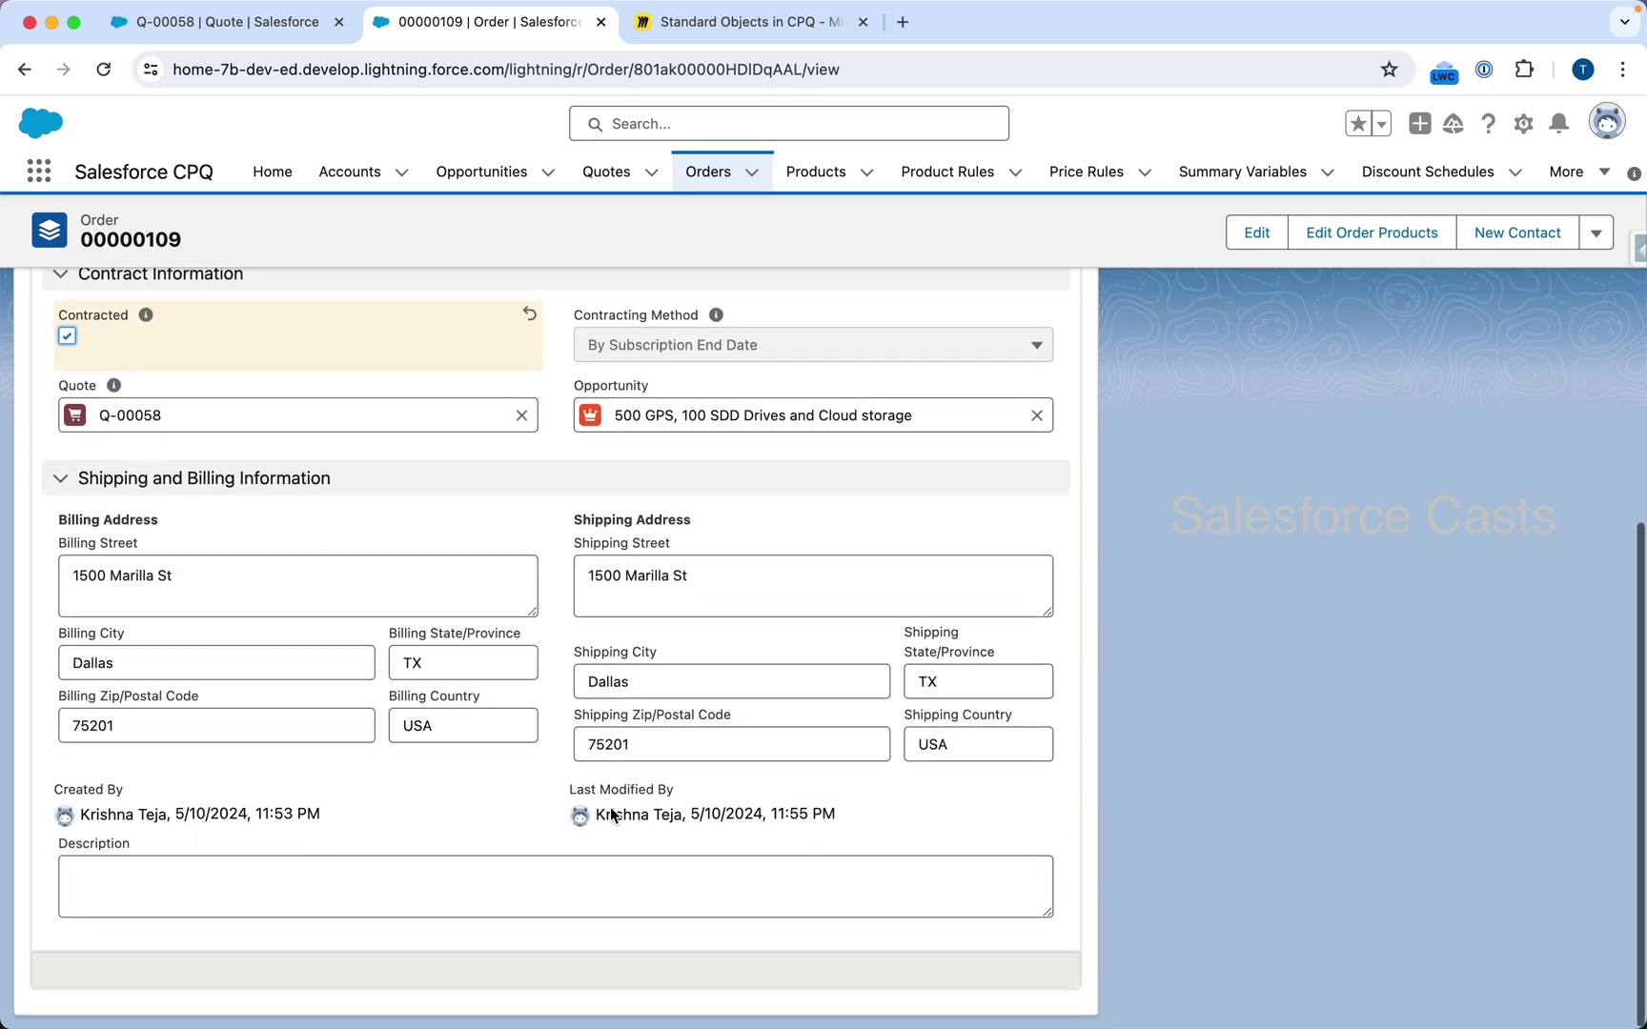
{"action": "key", "text": "super+shift+4"}
{"action": "left_click_drag", "start_coordinate": [21, 477], "coordinate": [1097, 848]}
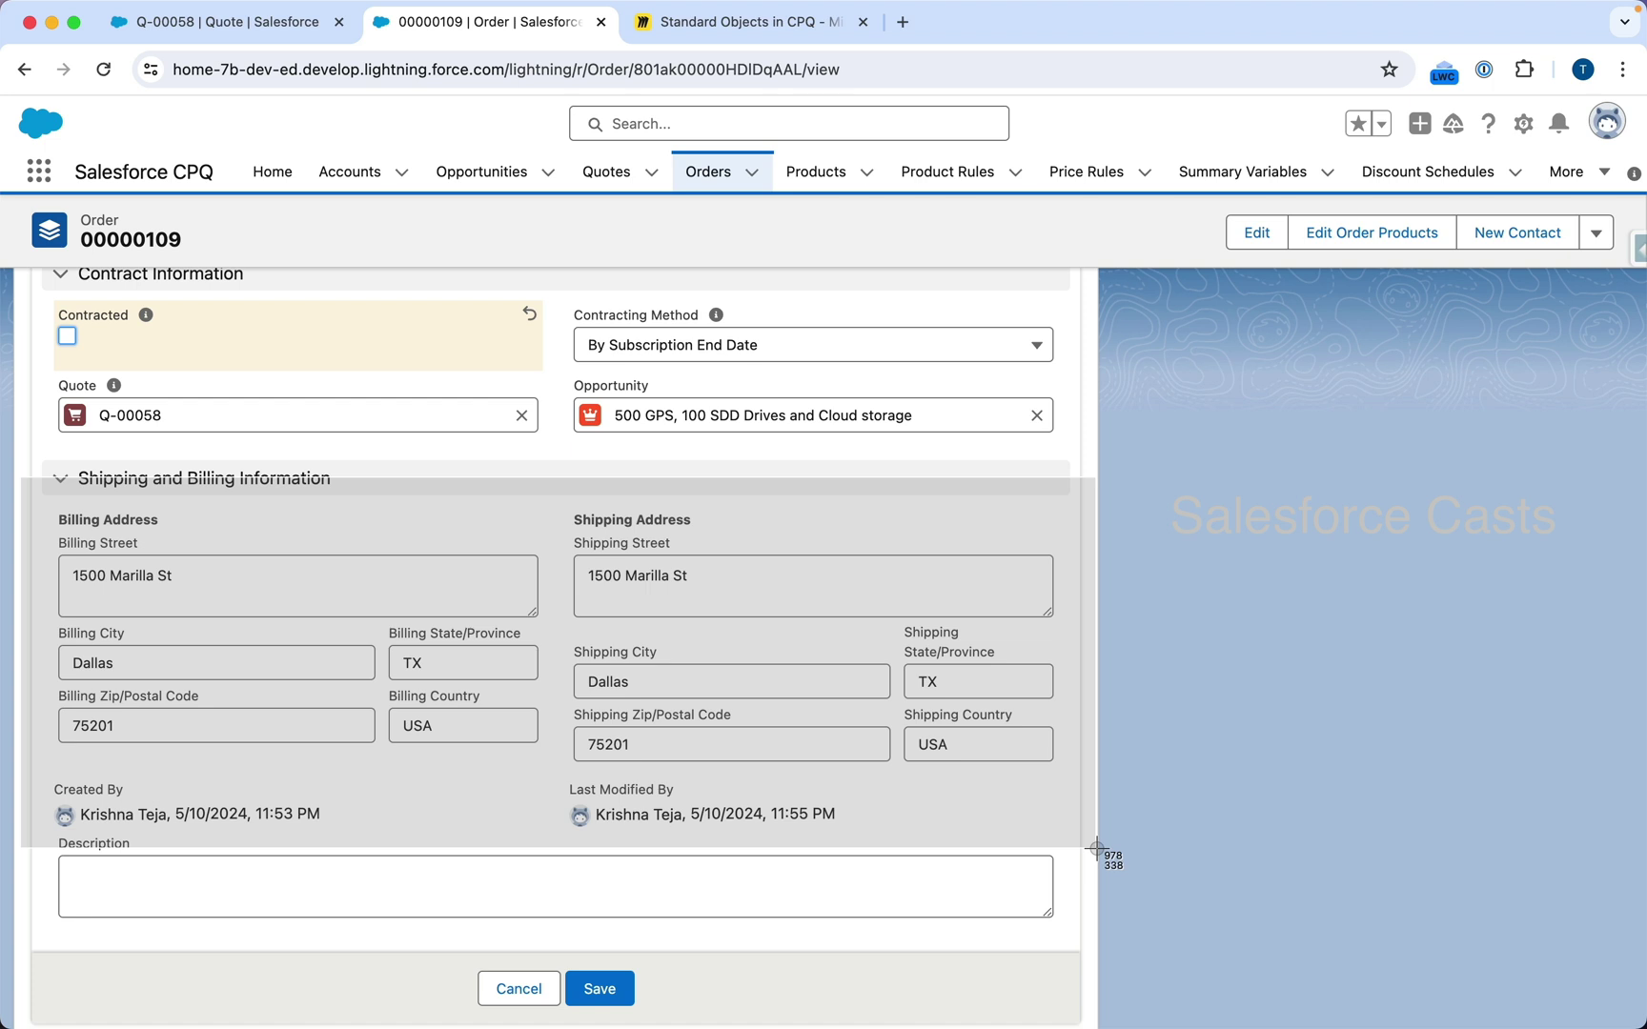
{"action": "left_click_drag", "start_coordinate": [1096, 847], "coordinate": [1096, 847]}
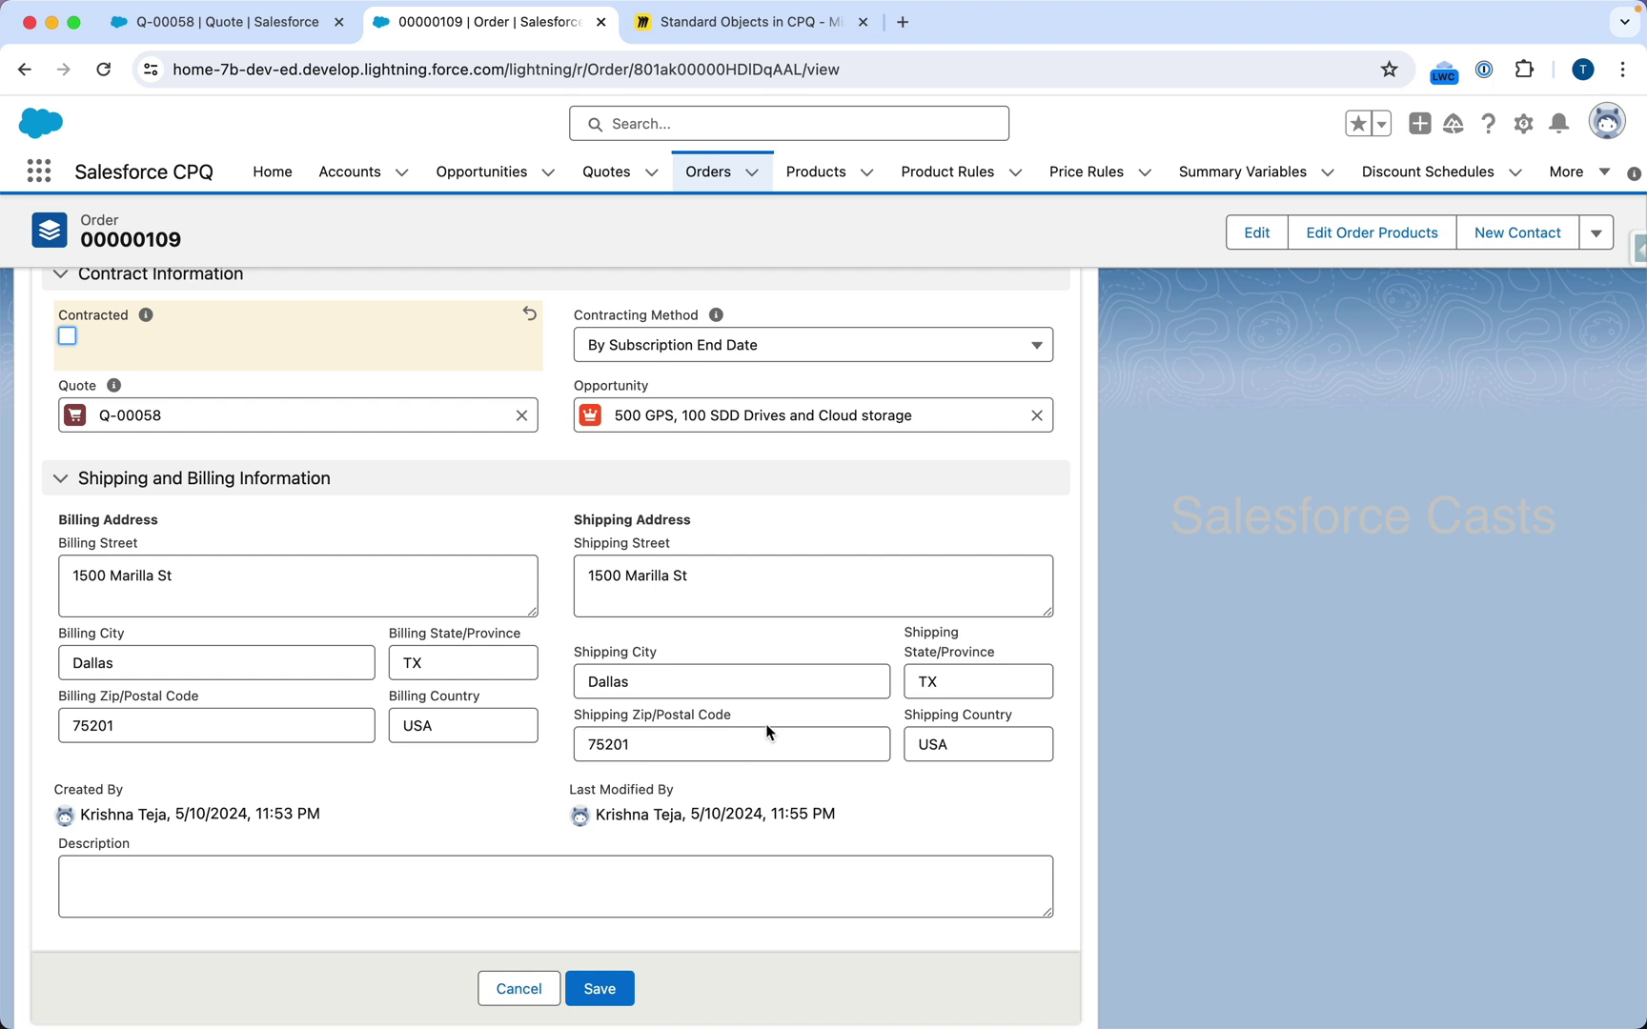
{"action": "left_click", "coordinate": [67, 336]}
{"action": "left_click", "coordinate": [600, 989]}
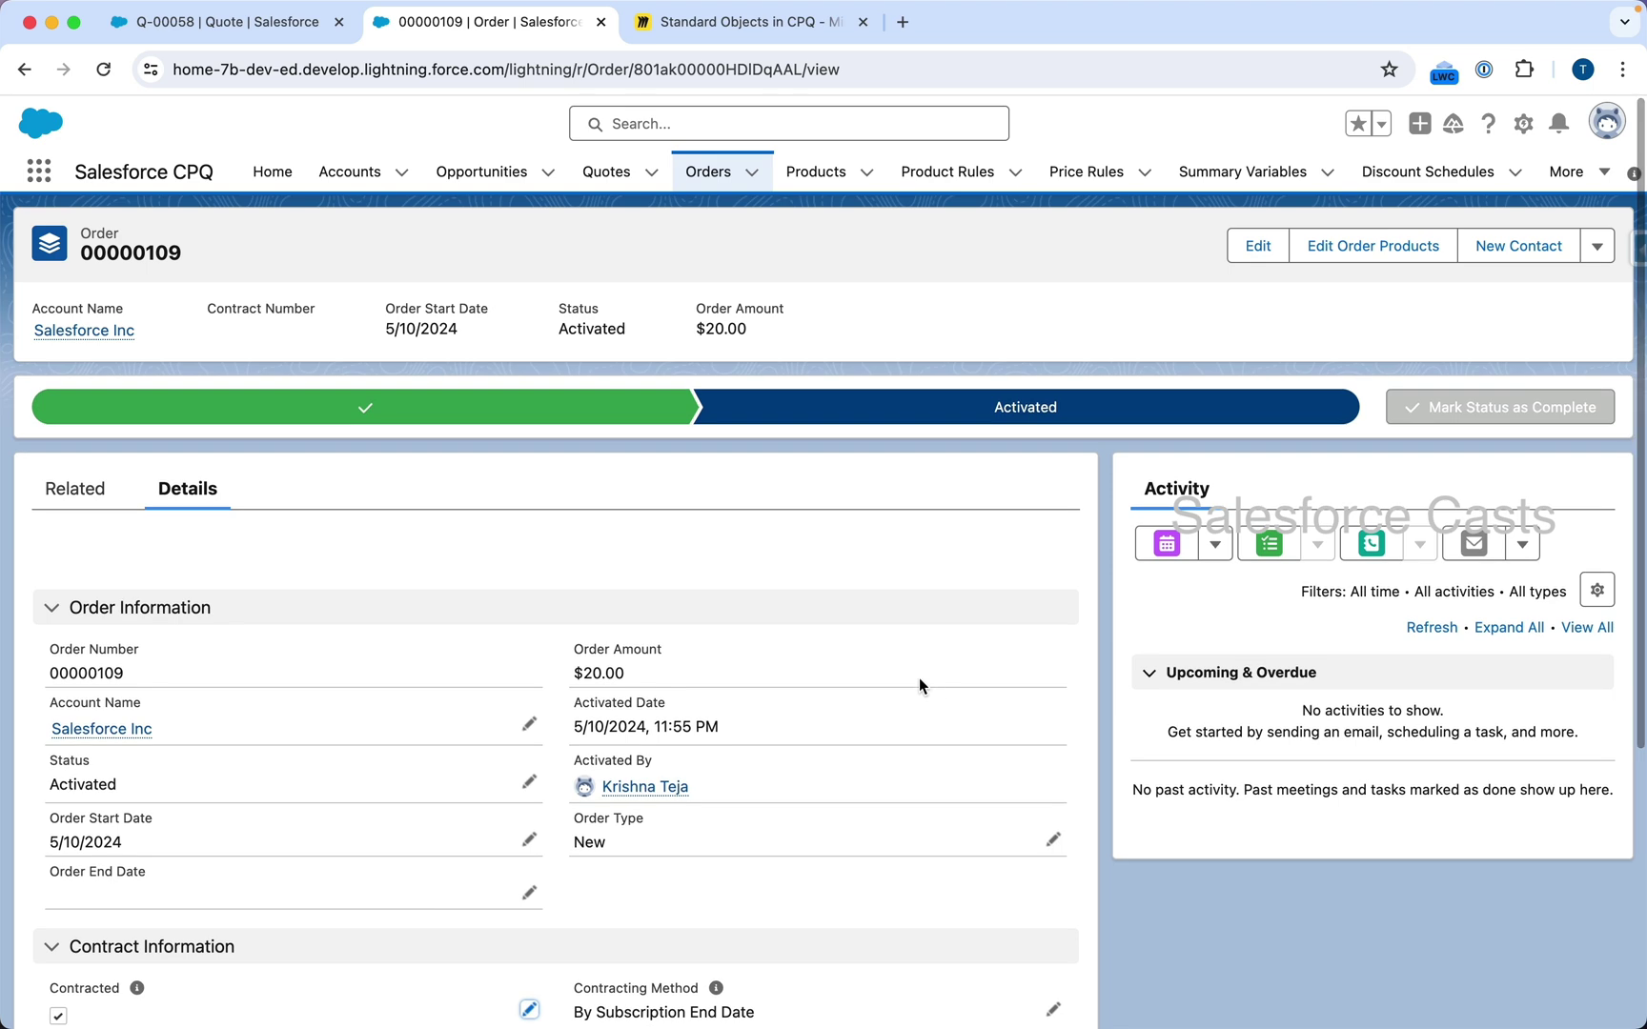
- Screenshot order 00000109's Contracts list and open contract 00000107 in a new tab
{"action": "left_click", "coordinate": [81, 490]}
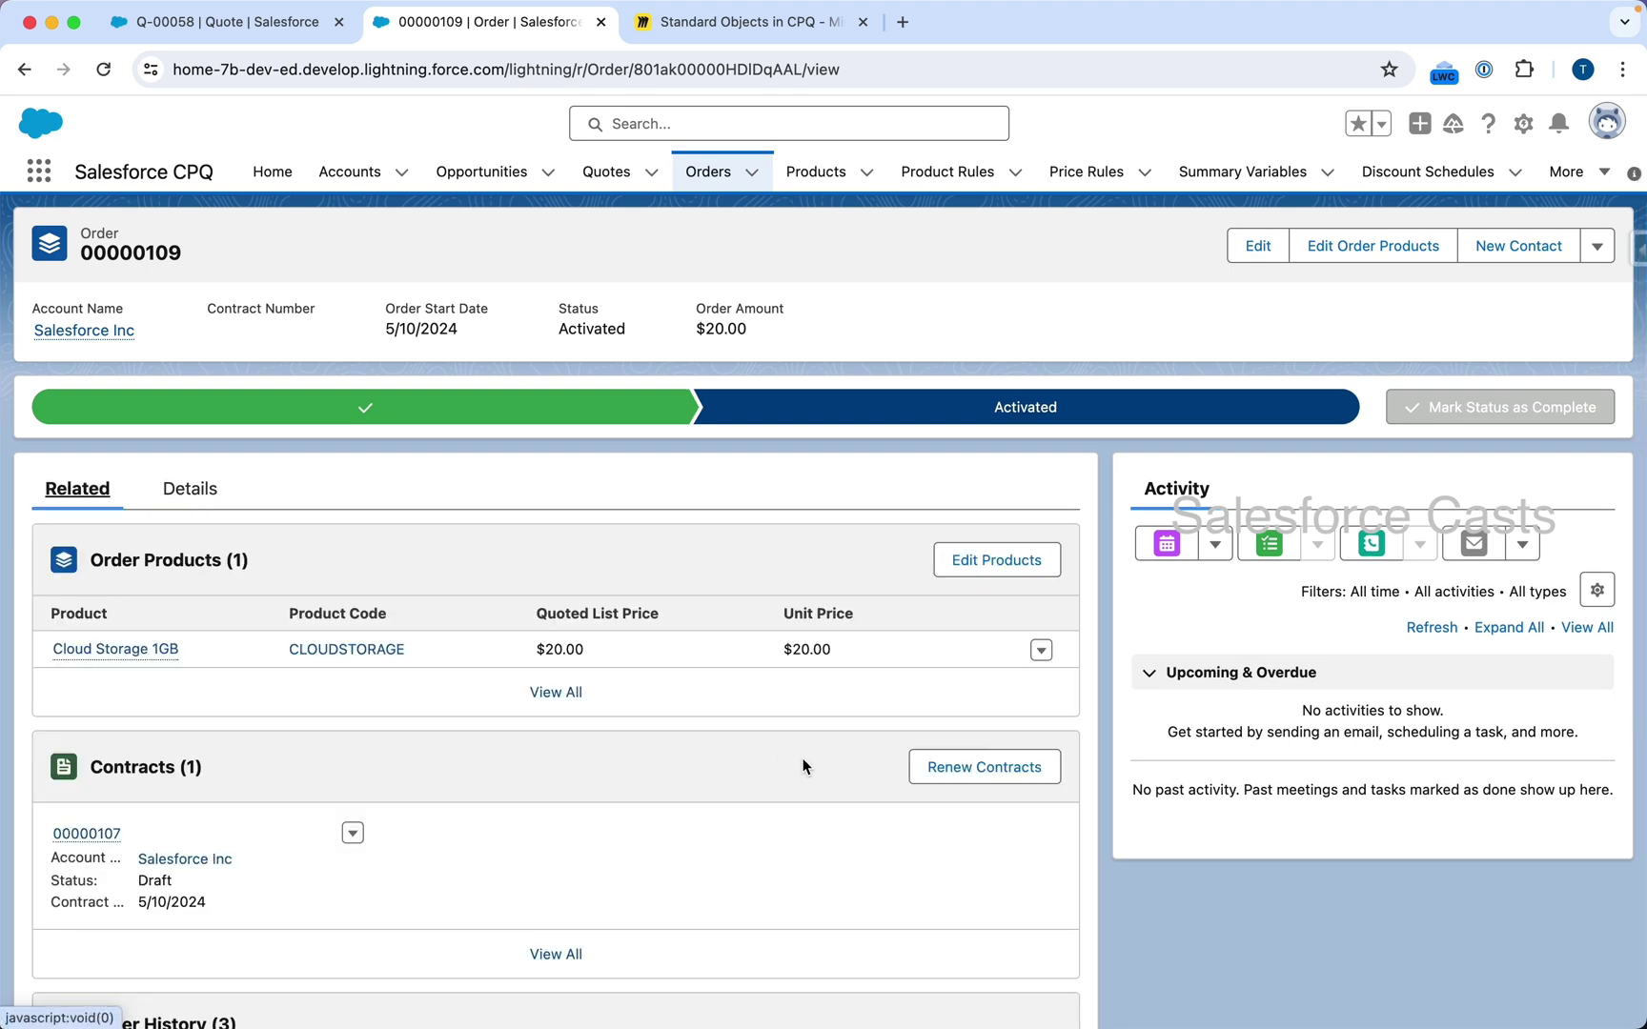
{"action": "scroll", "coordinate": [805, 765], "scroll_direction": "down", "scroll_amount": 3}
{"action": "key", "text": "super+shift+4"}
{"action": "left_click_drag", "start_coordinate": [26, 483], "coordinate": [416, 747]}
{"action": "right_click", "coordinate": [113, 620]}
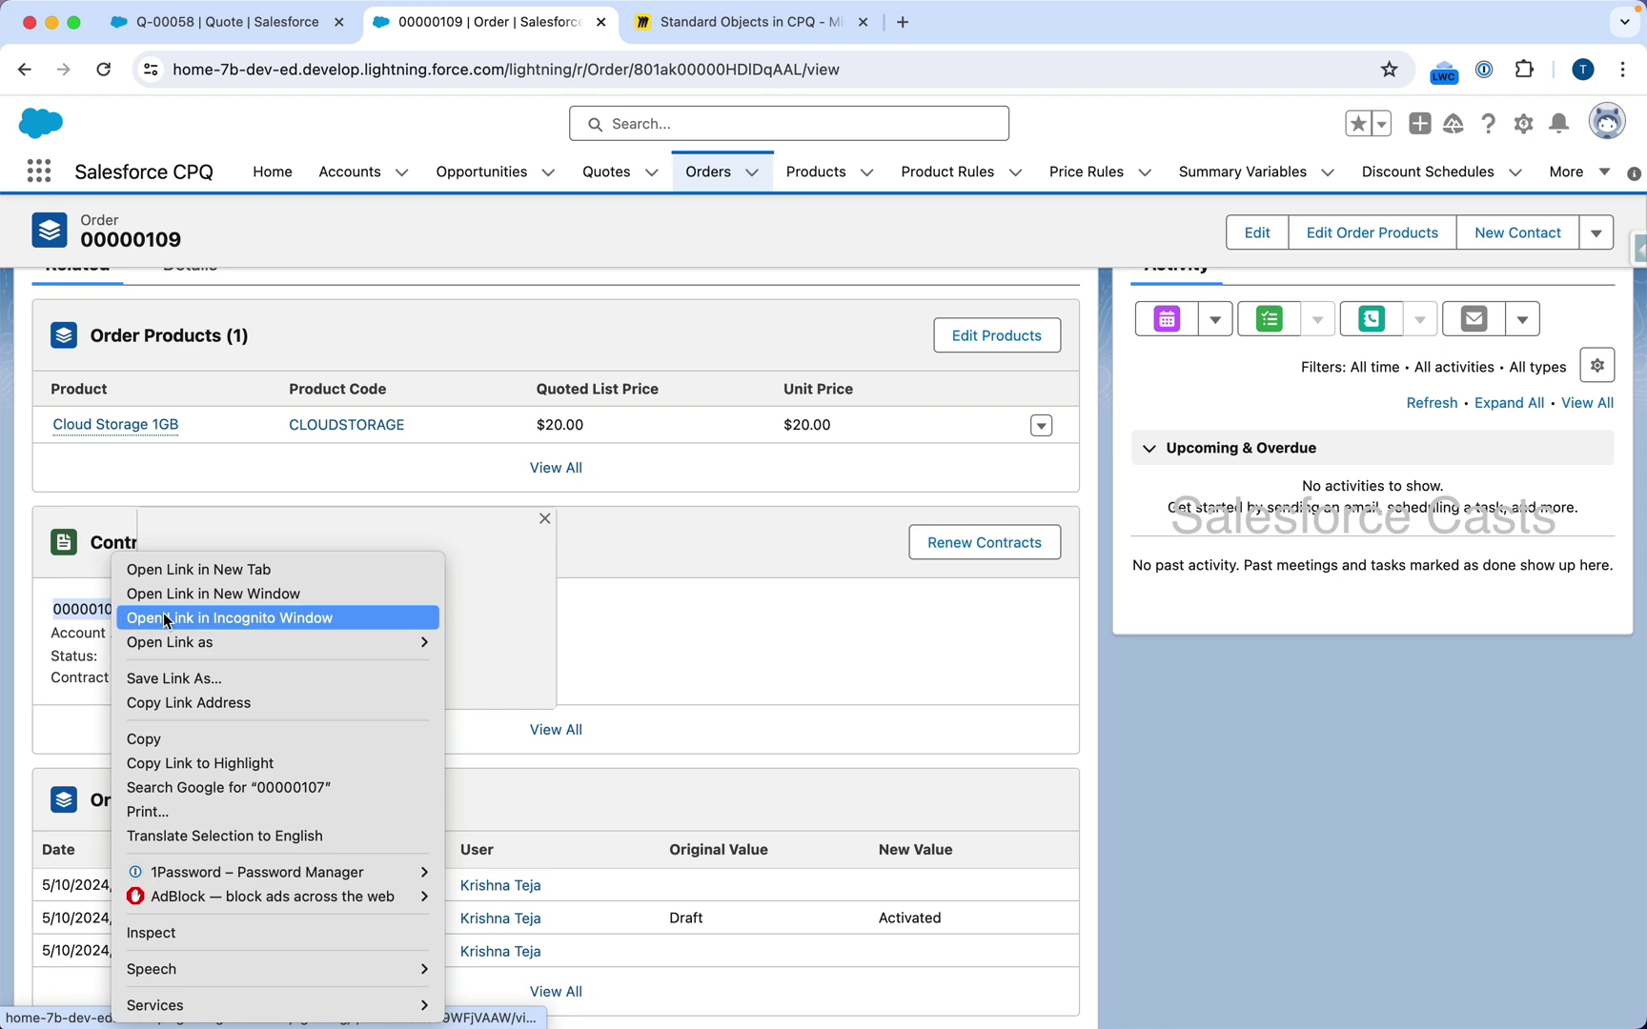
{"action": "left_click", "coordinate": [201, 571]}
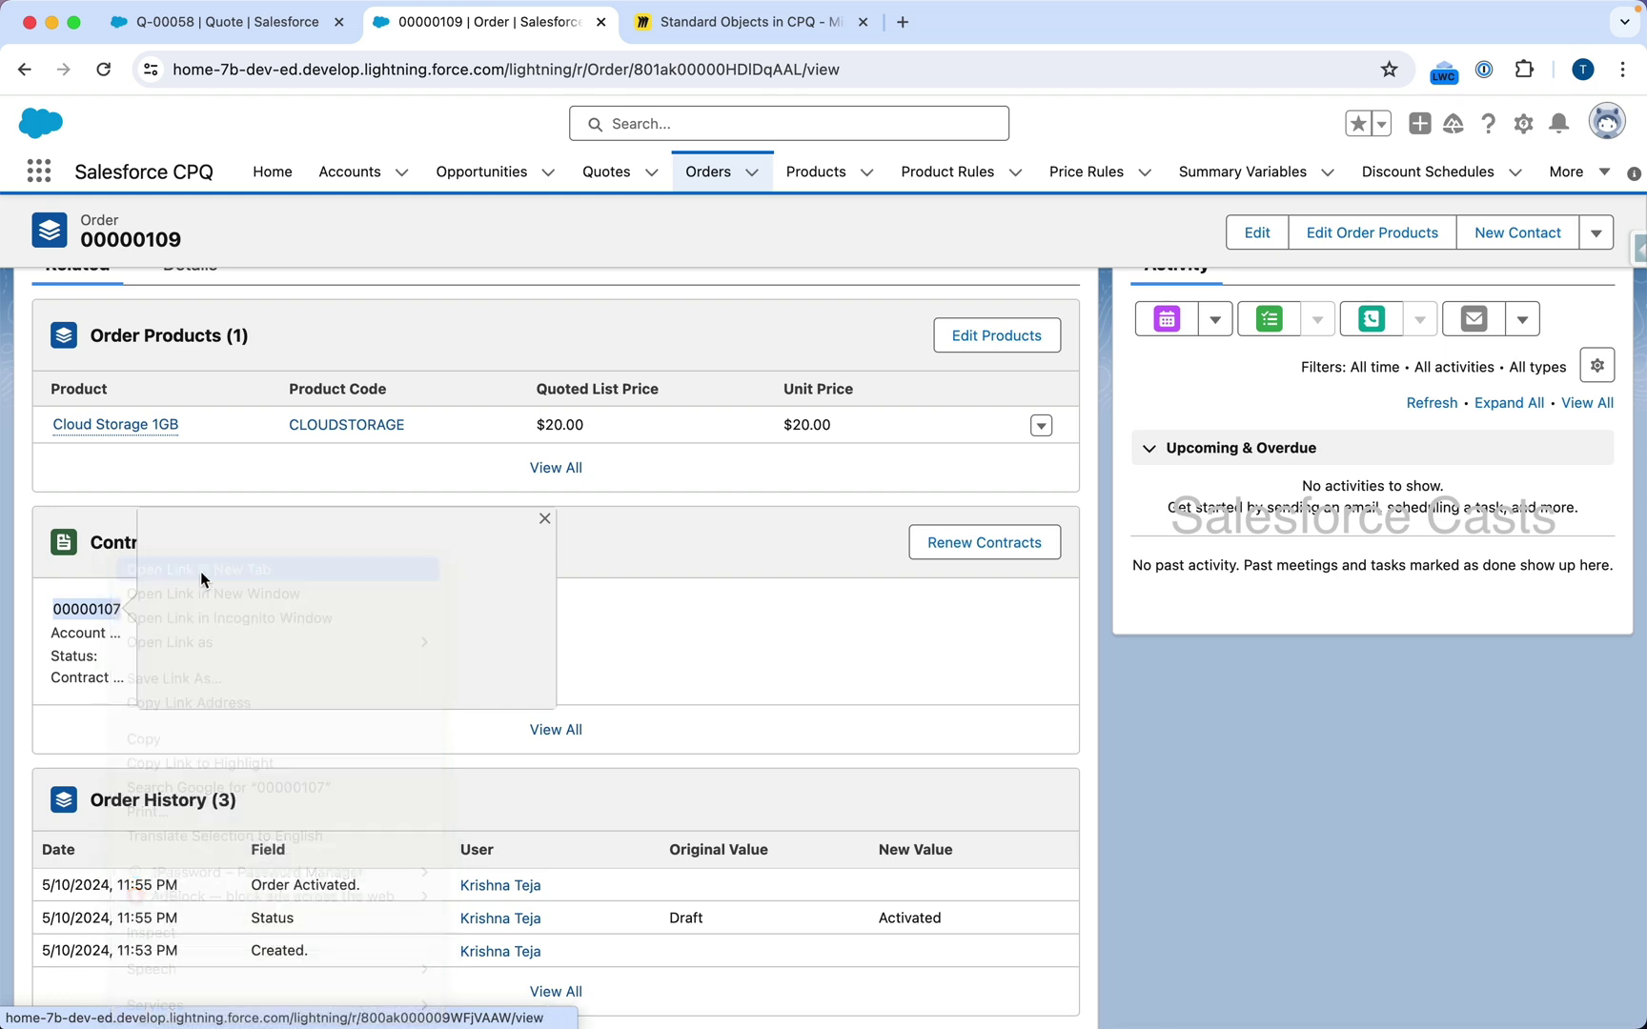
{"action": "left_click", "coordinate": [775, 29]}
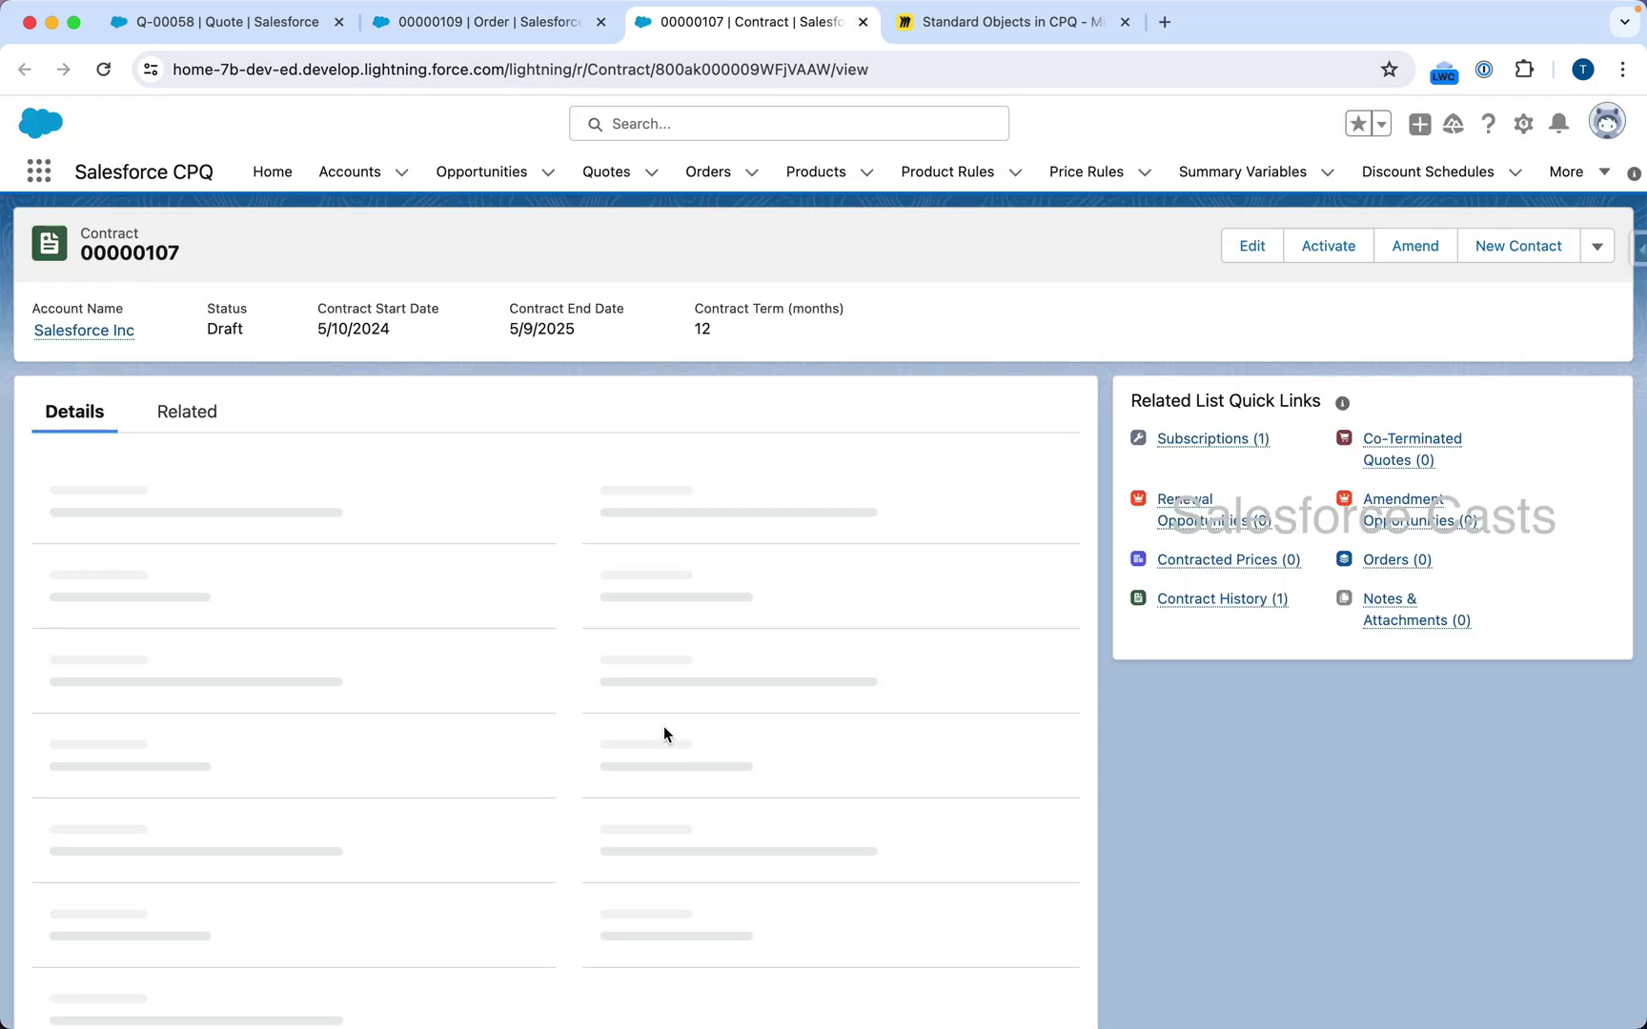
- Screenshot contract 00000107's details and its Subscriptions list showing Cloud Storage 1GB SUB-0000010
{"action": "key", "text": "super+shift+4"}
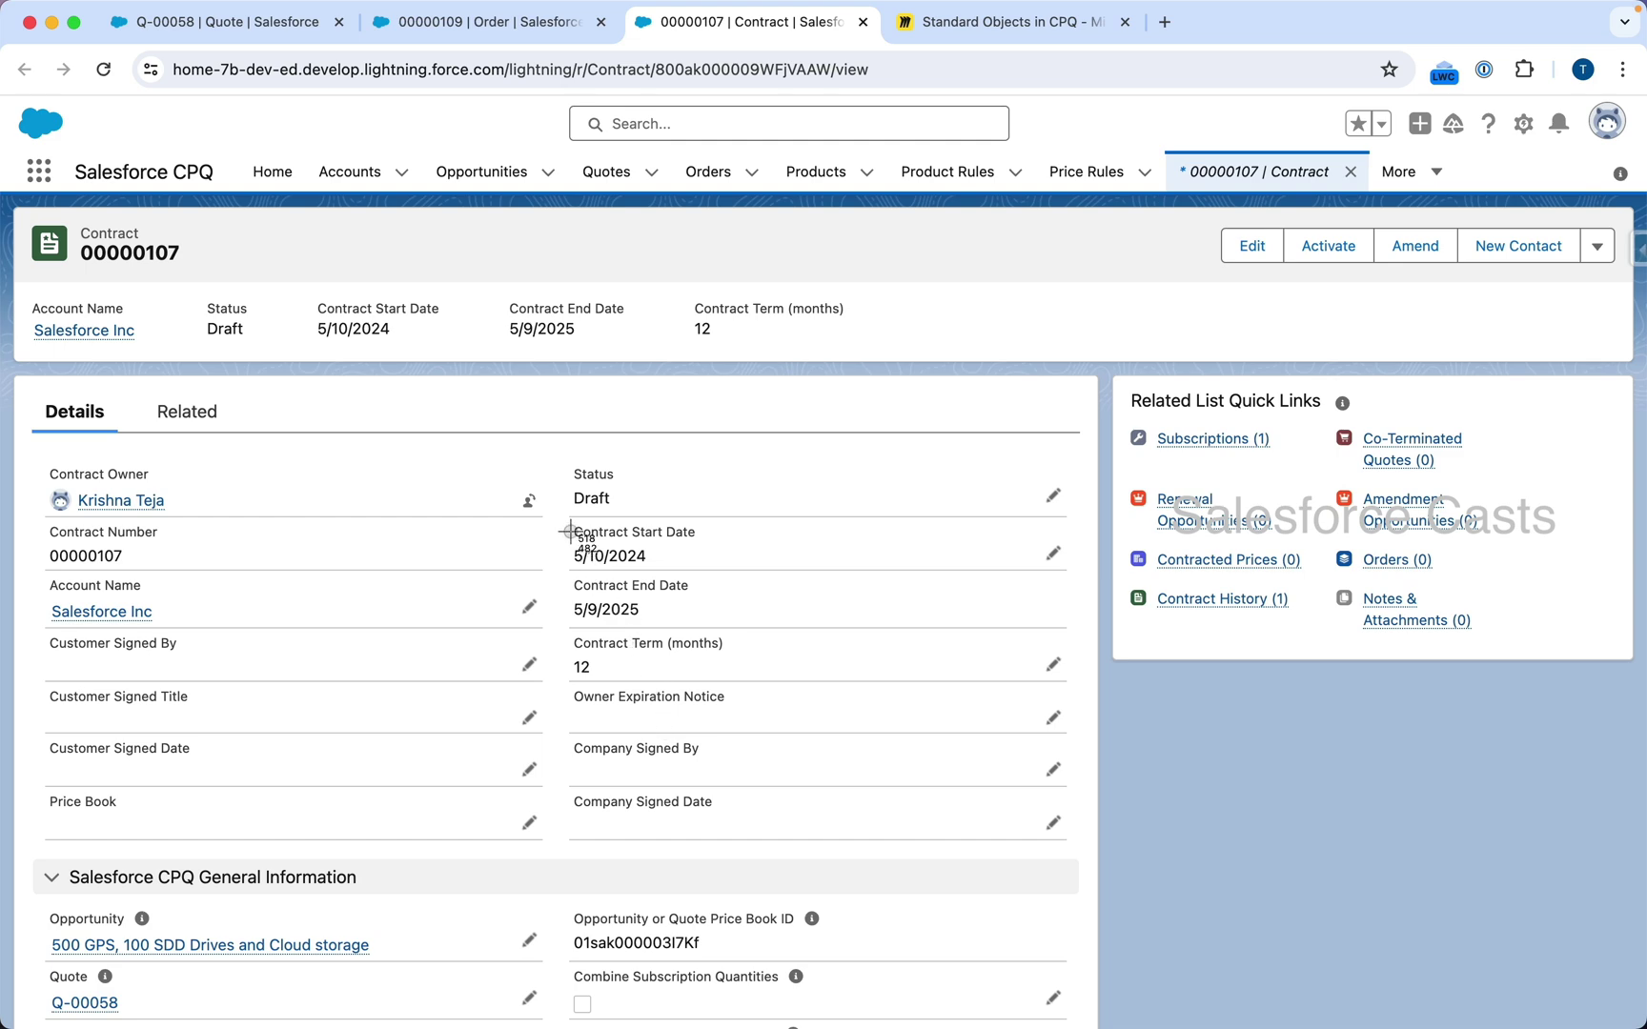
{"action": "left_click_drag", "start_coordinate": [561, 491], "coordinate": [734, 688]}
{"action": "scroll", "coordinate": [782, 759], "scroll_direction": "down", "scroll_amount": 4}
{"action": "scroll", "coordinate": [779, 768], "scroll_direction": "down", "scroll_amount": 3}
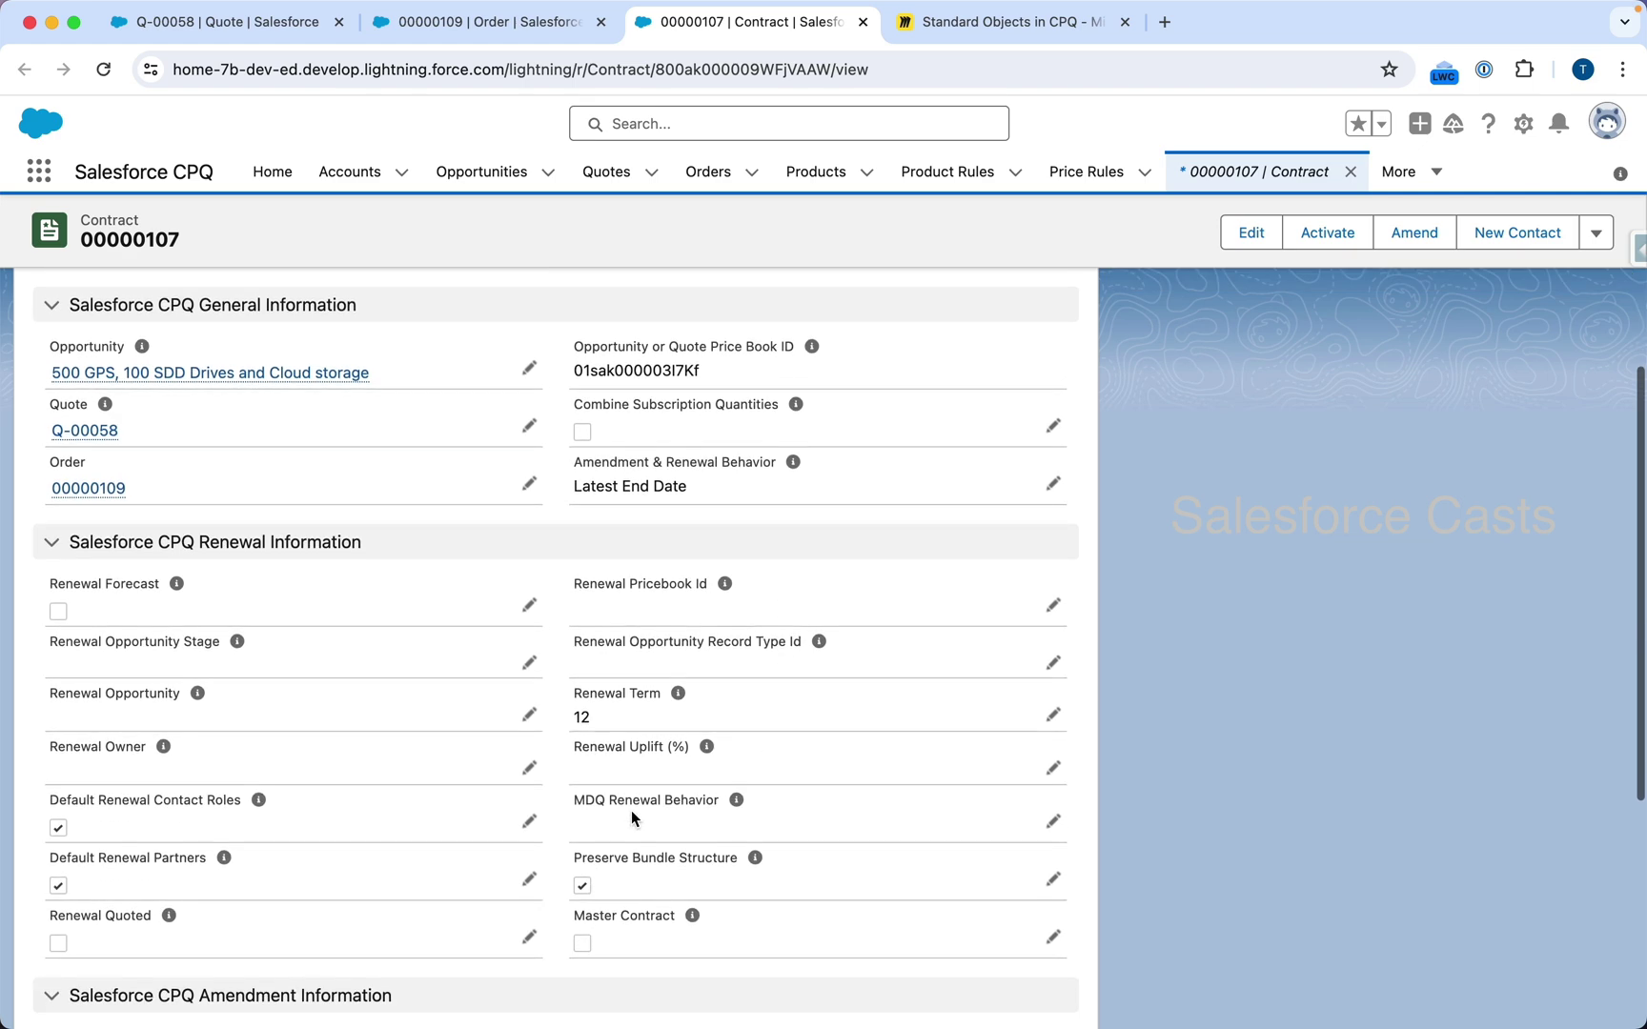
{"action": "scroll", "coordinate": [724, 717], "scroll_direction": "up", "scroll_amount": 6}
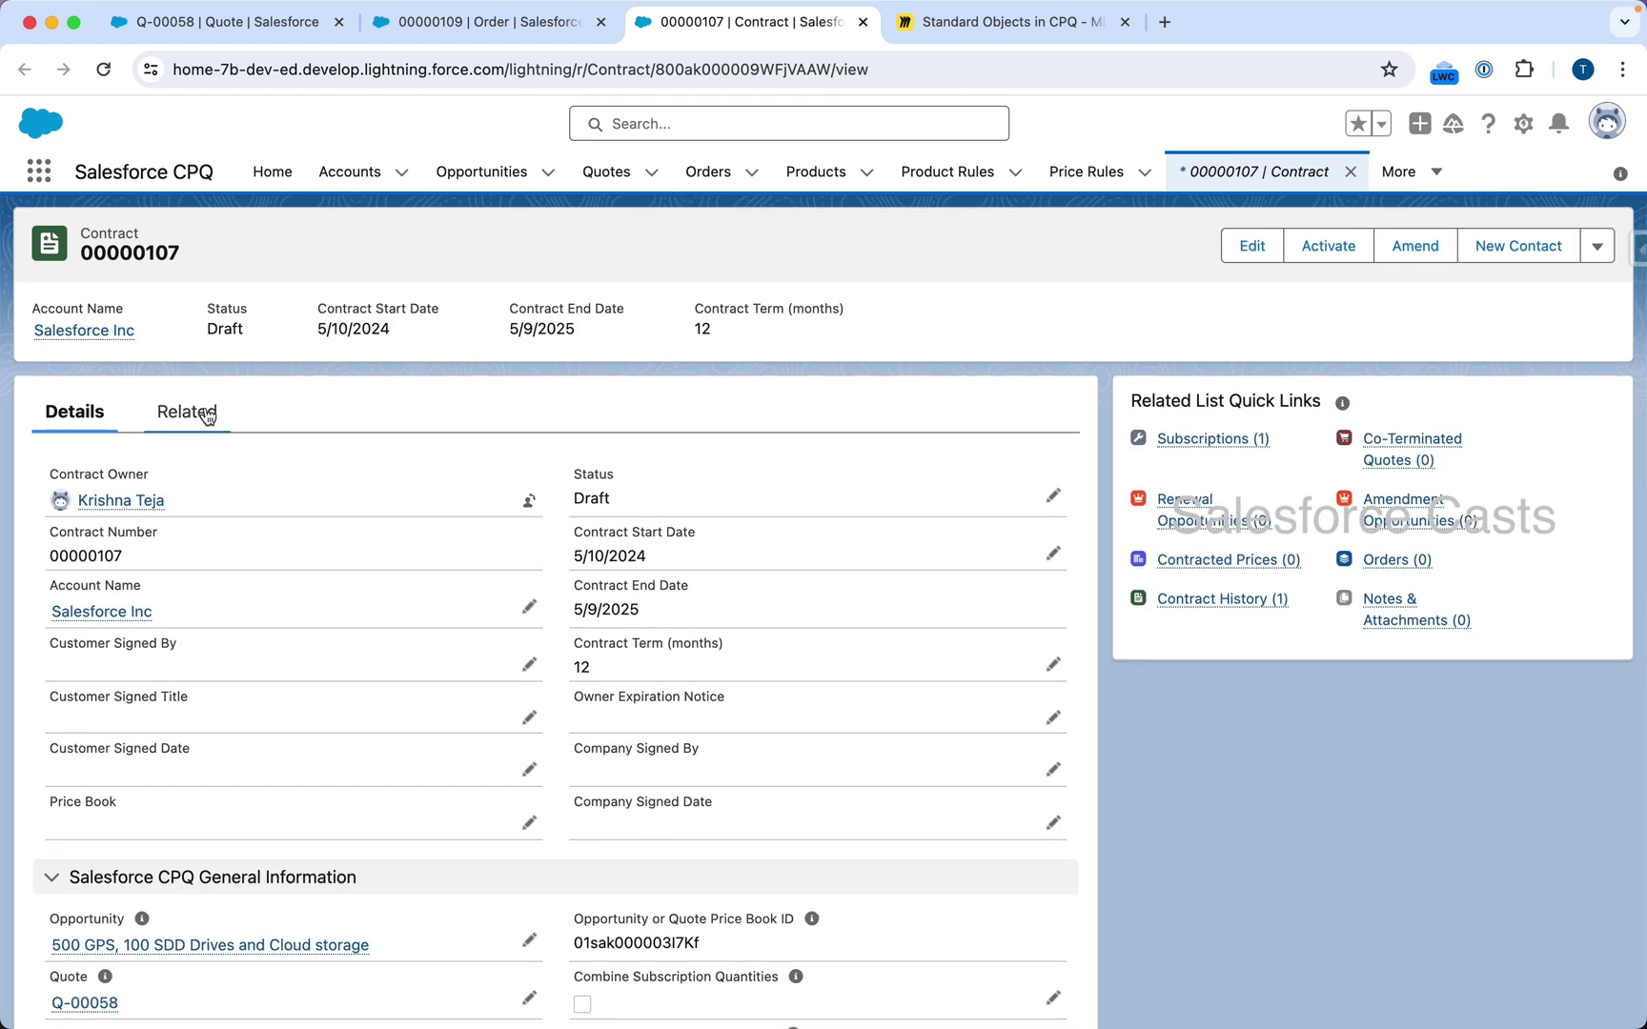
{"action": "left_click", "coordinate": [187, 410]}
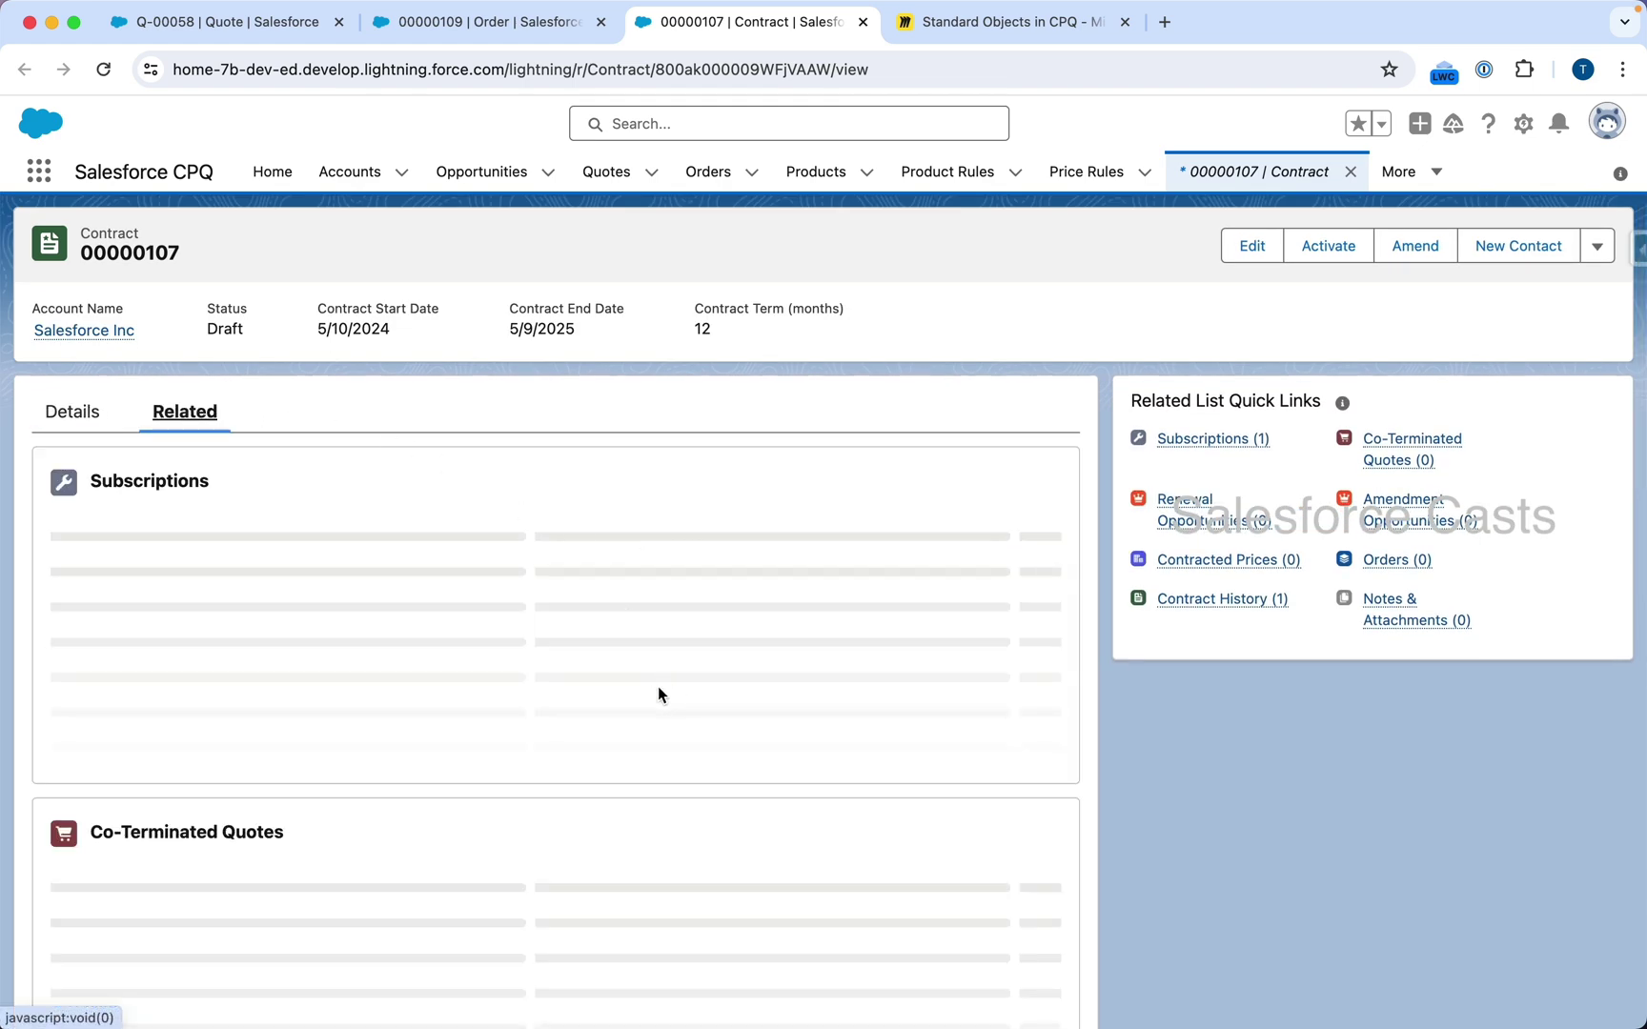
{"action": "key", "text": "super+shift+4"}
{"action": "left_click_drag", "start_coordinate": [44, 441], "coordinate": [1102, 652]}
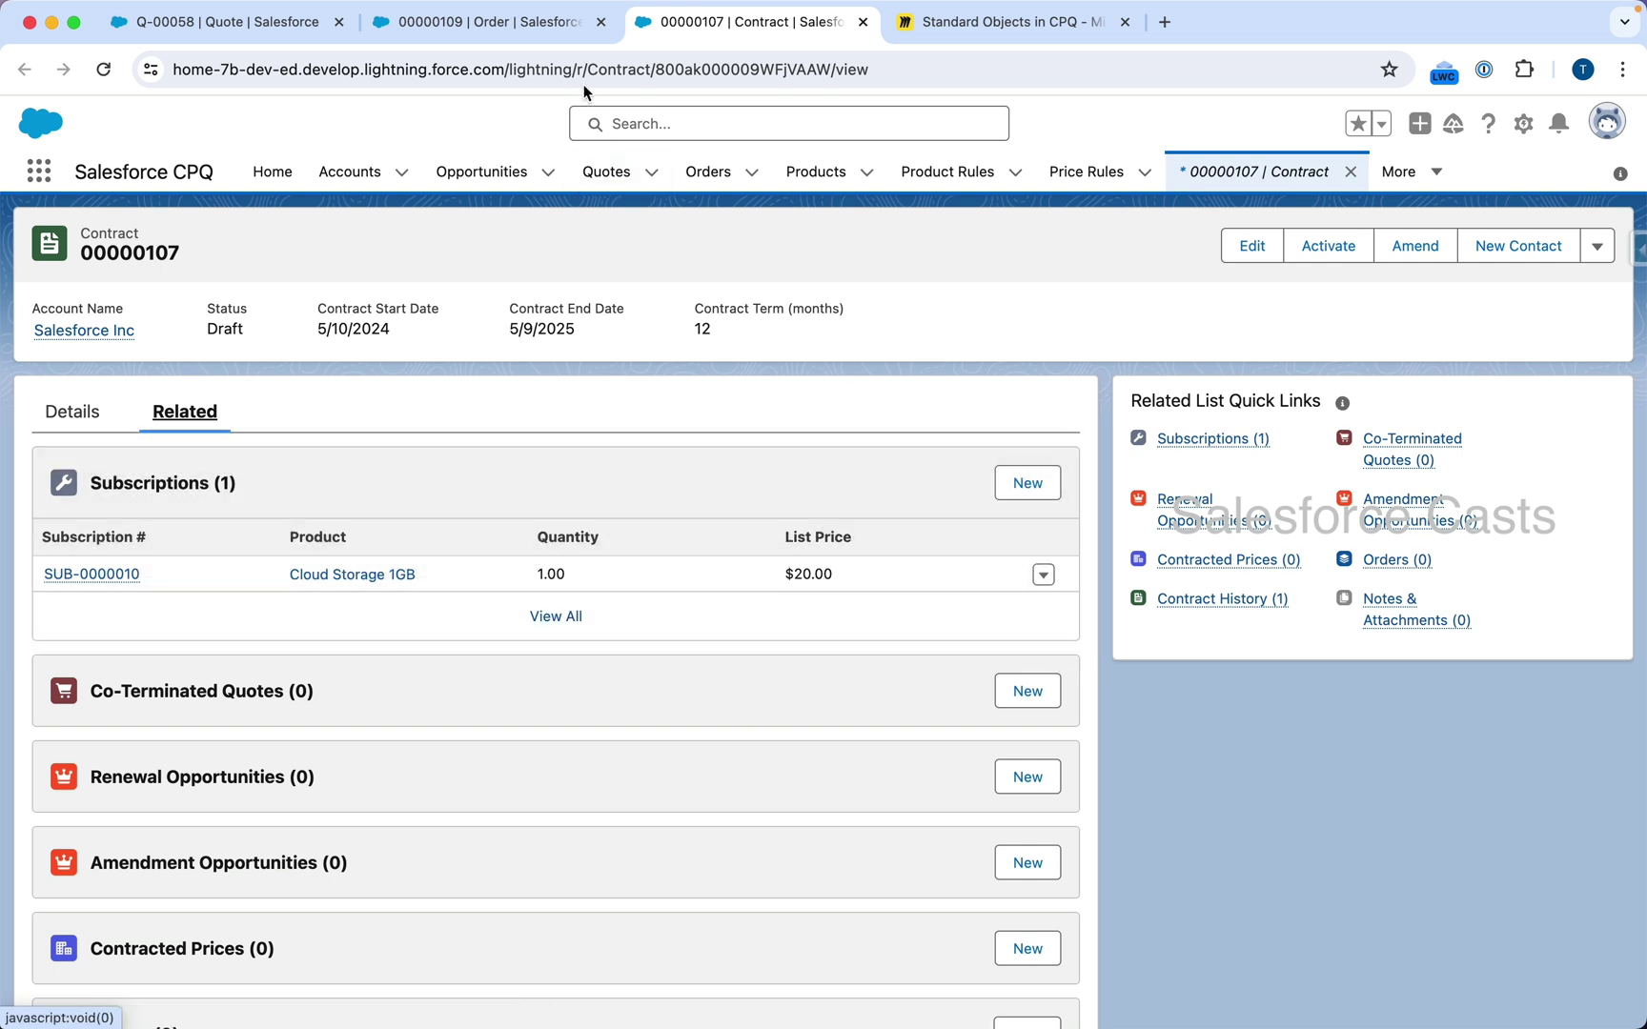
{"action": "left_click", "coordinate": [568, 26]}
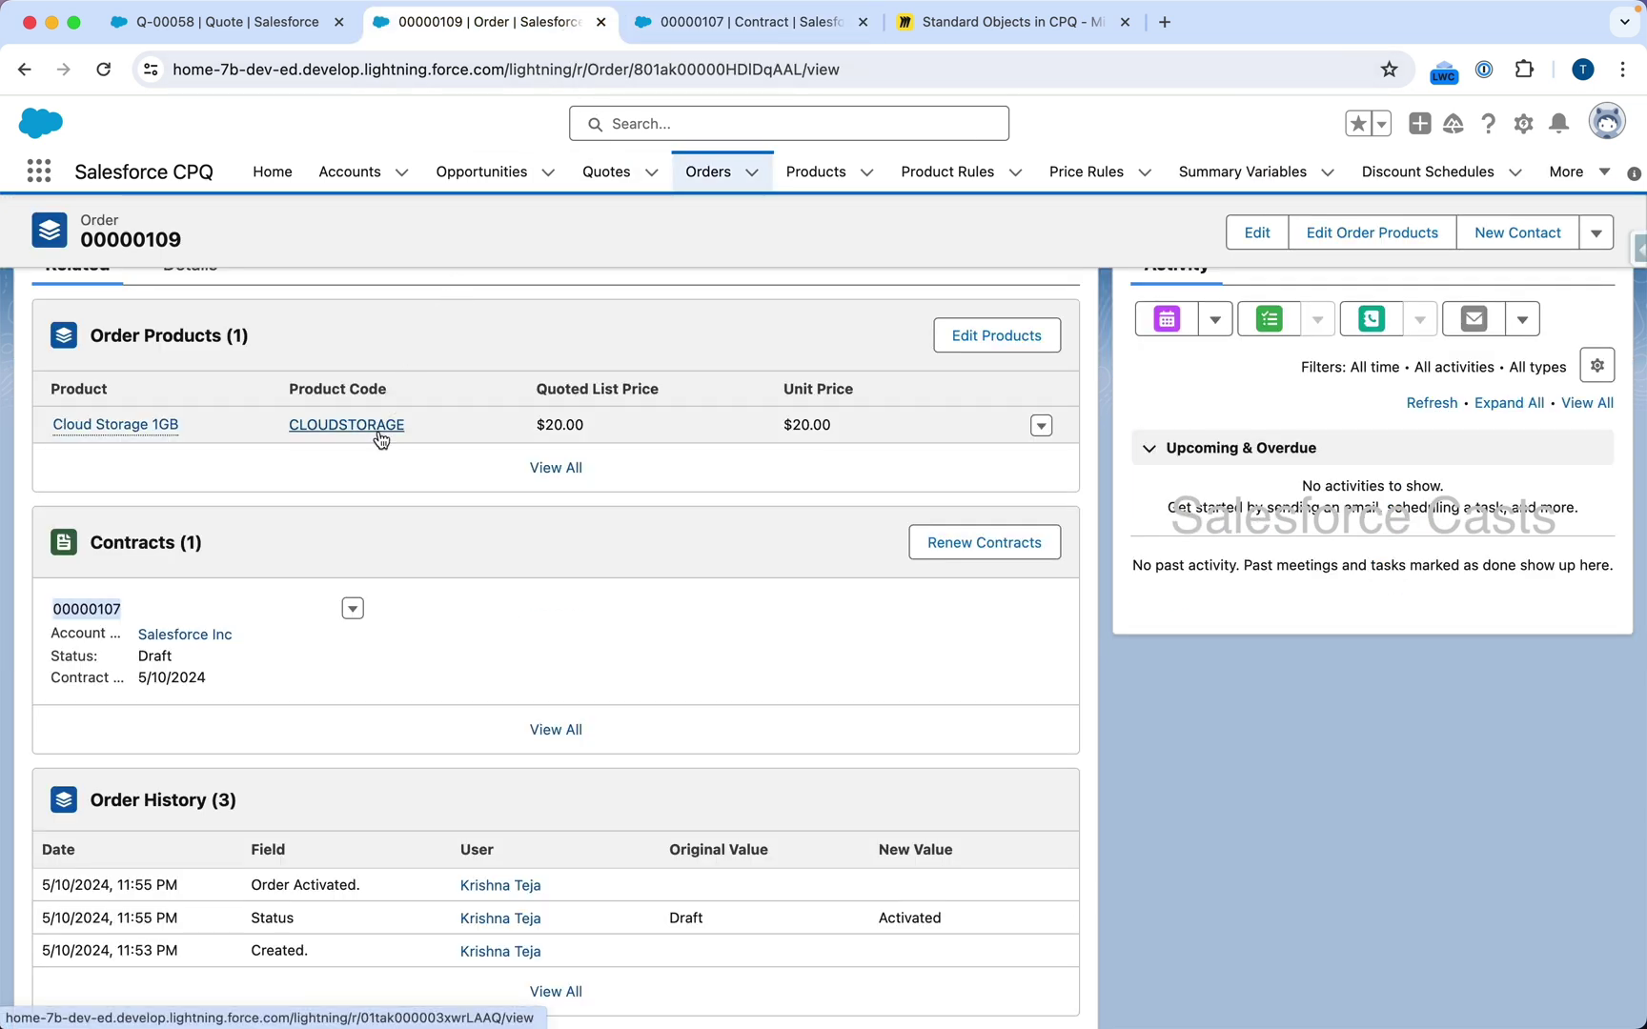
{"action": "left_click", "coordinate": [738, 30]}
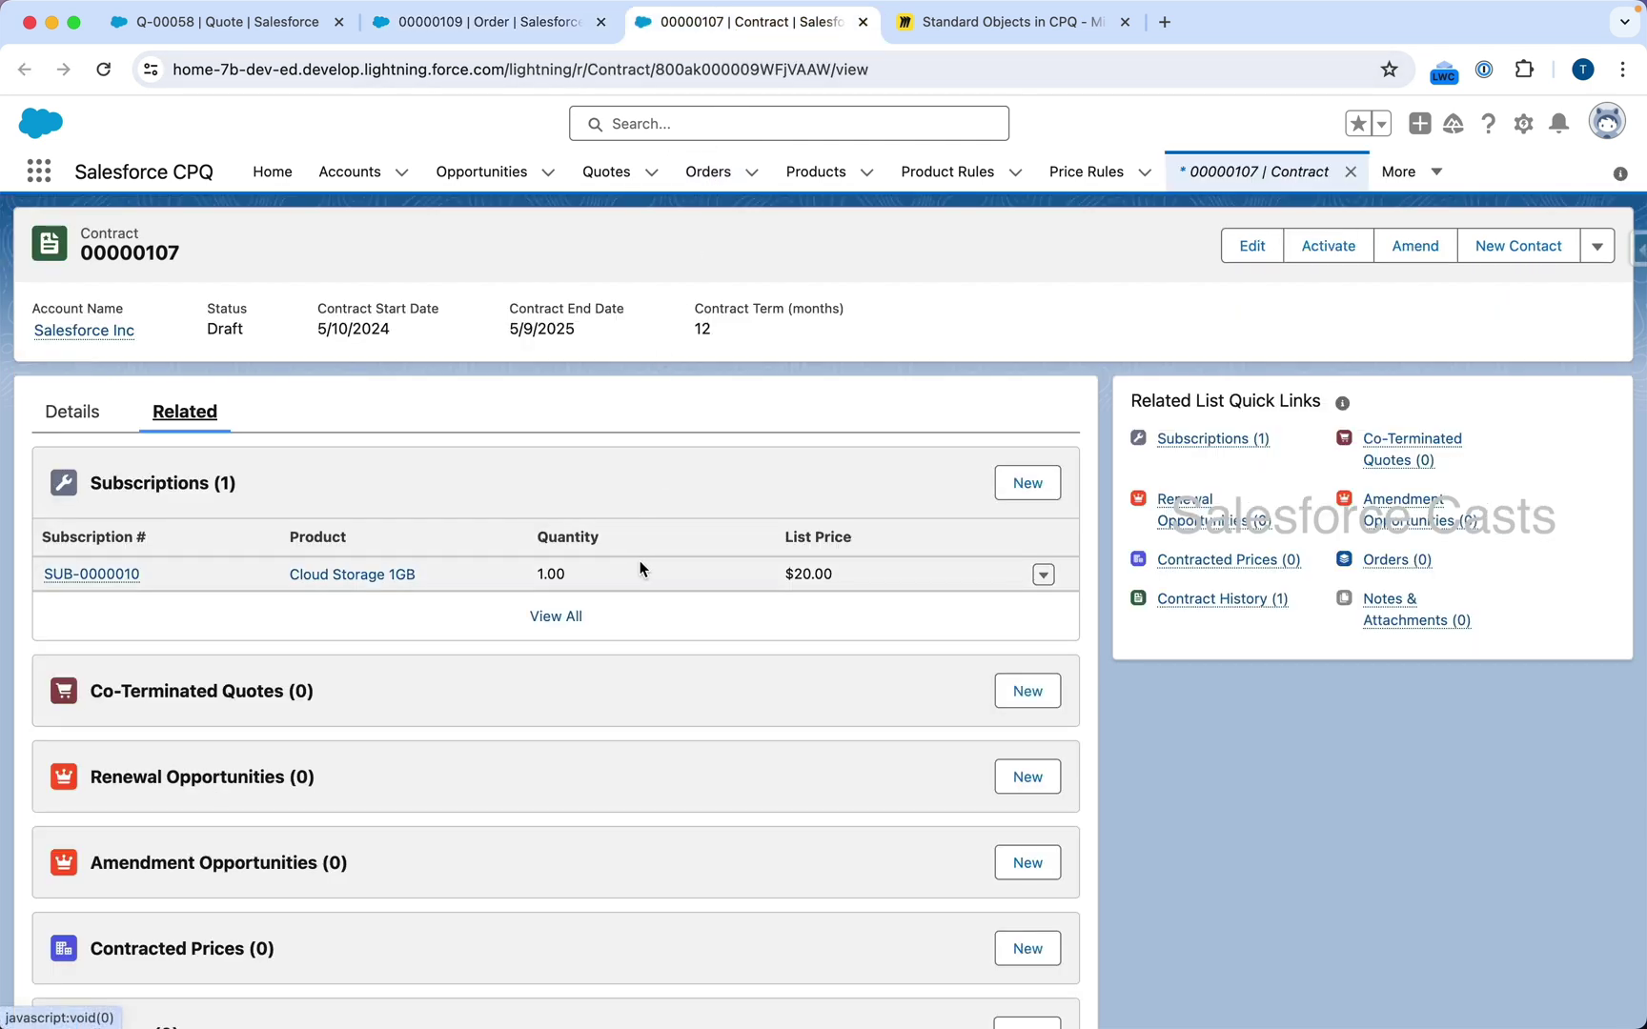
{"action": "left_click", "coordinate": [244, 34]}
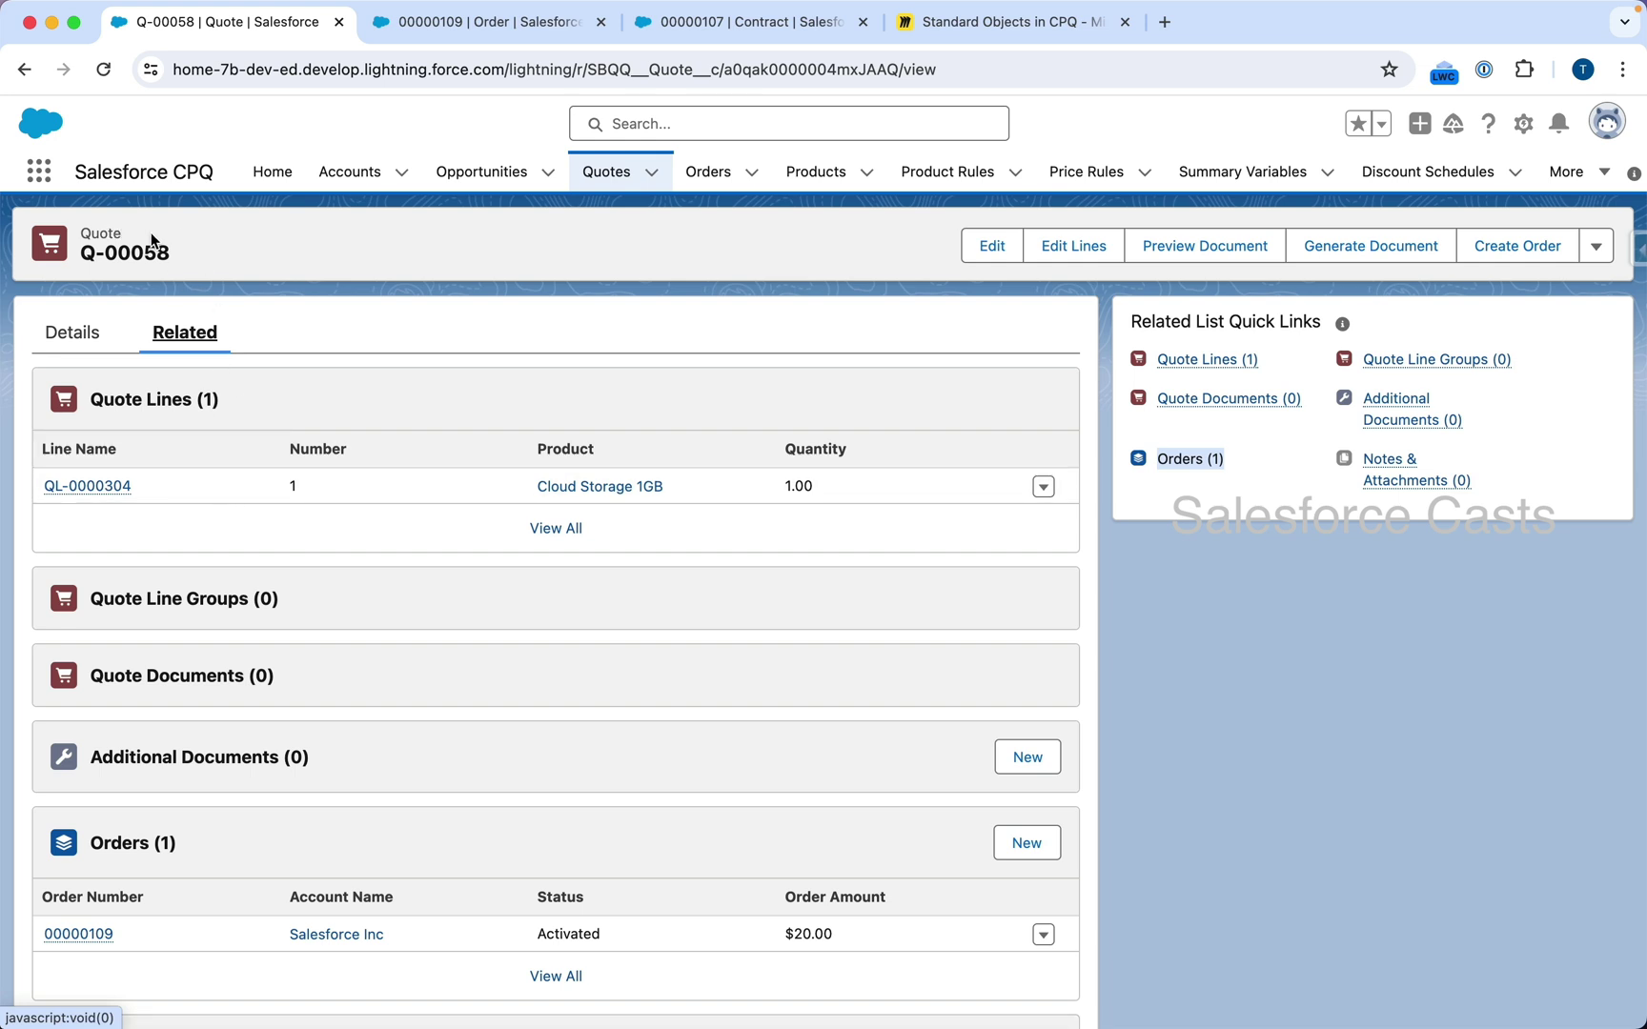
{"action": "left_click", "coordinate": [522, 22]}
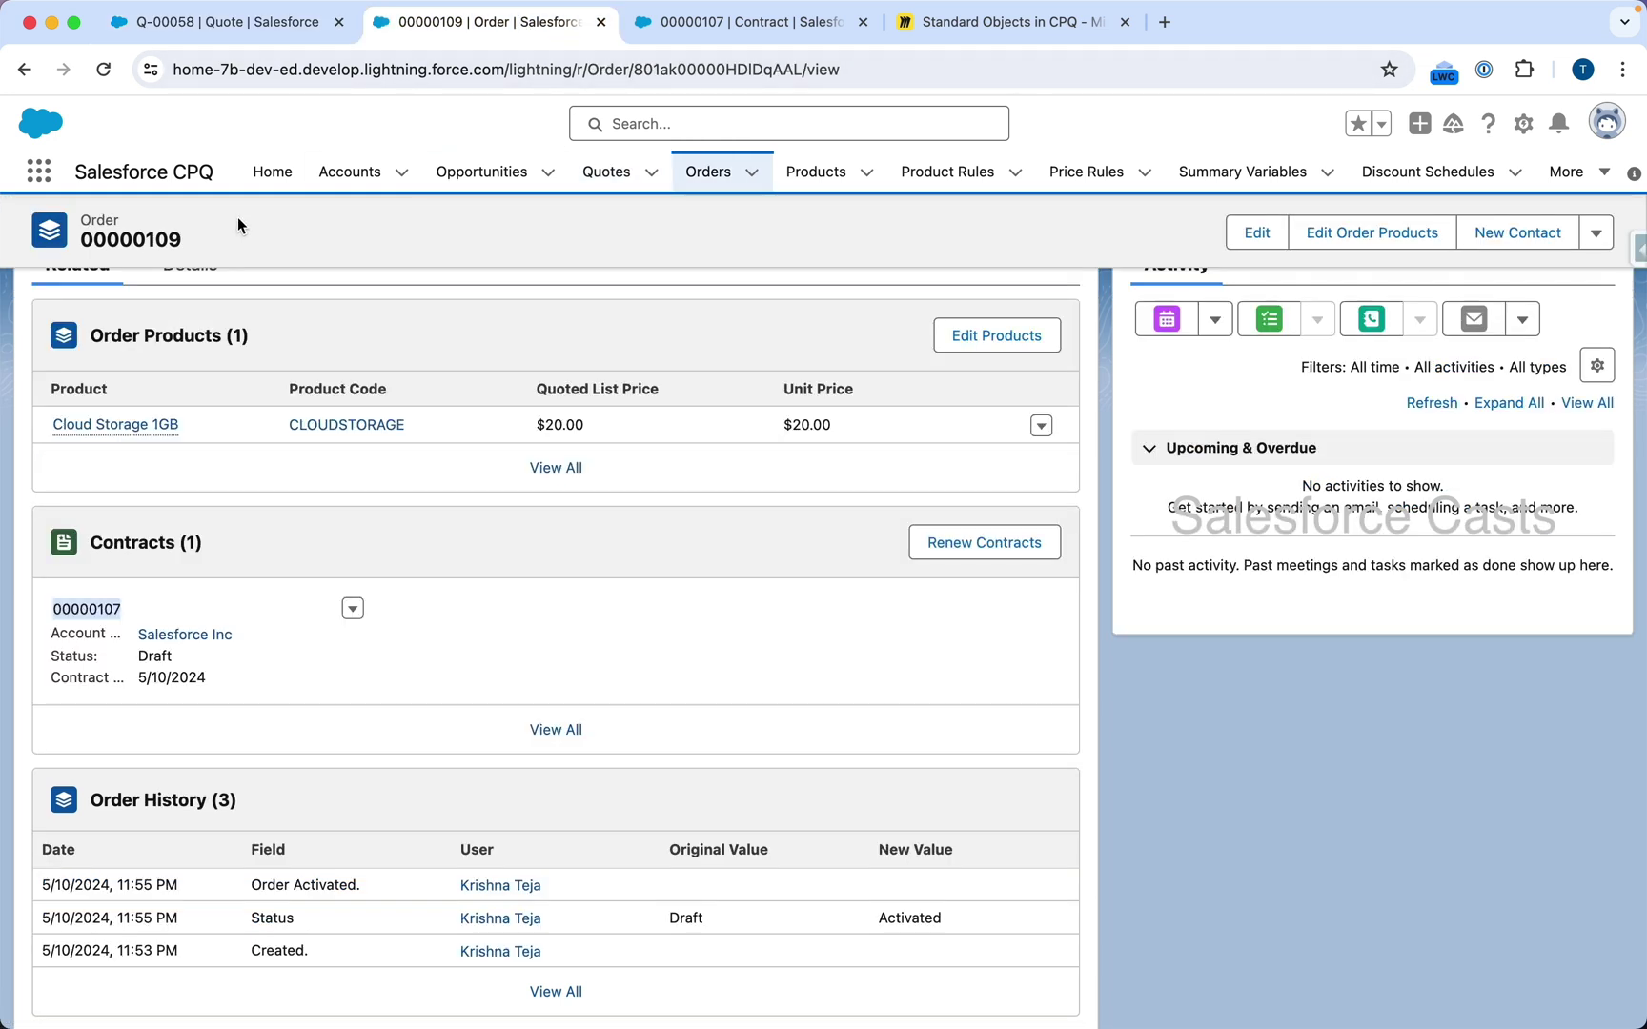
{"action": "left_click", "coordinate": [276, 21]}
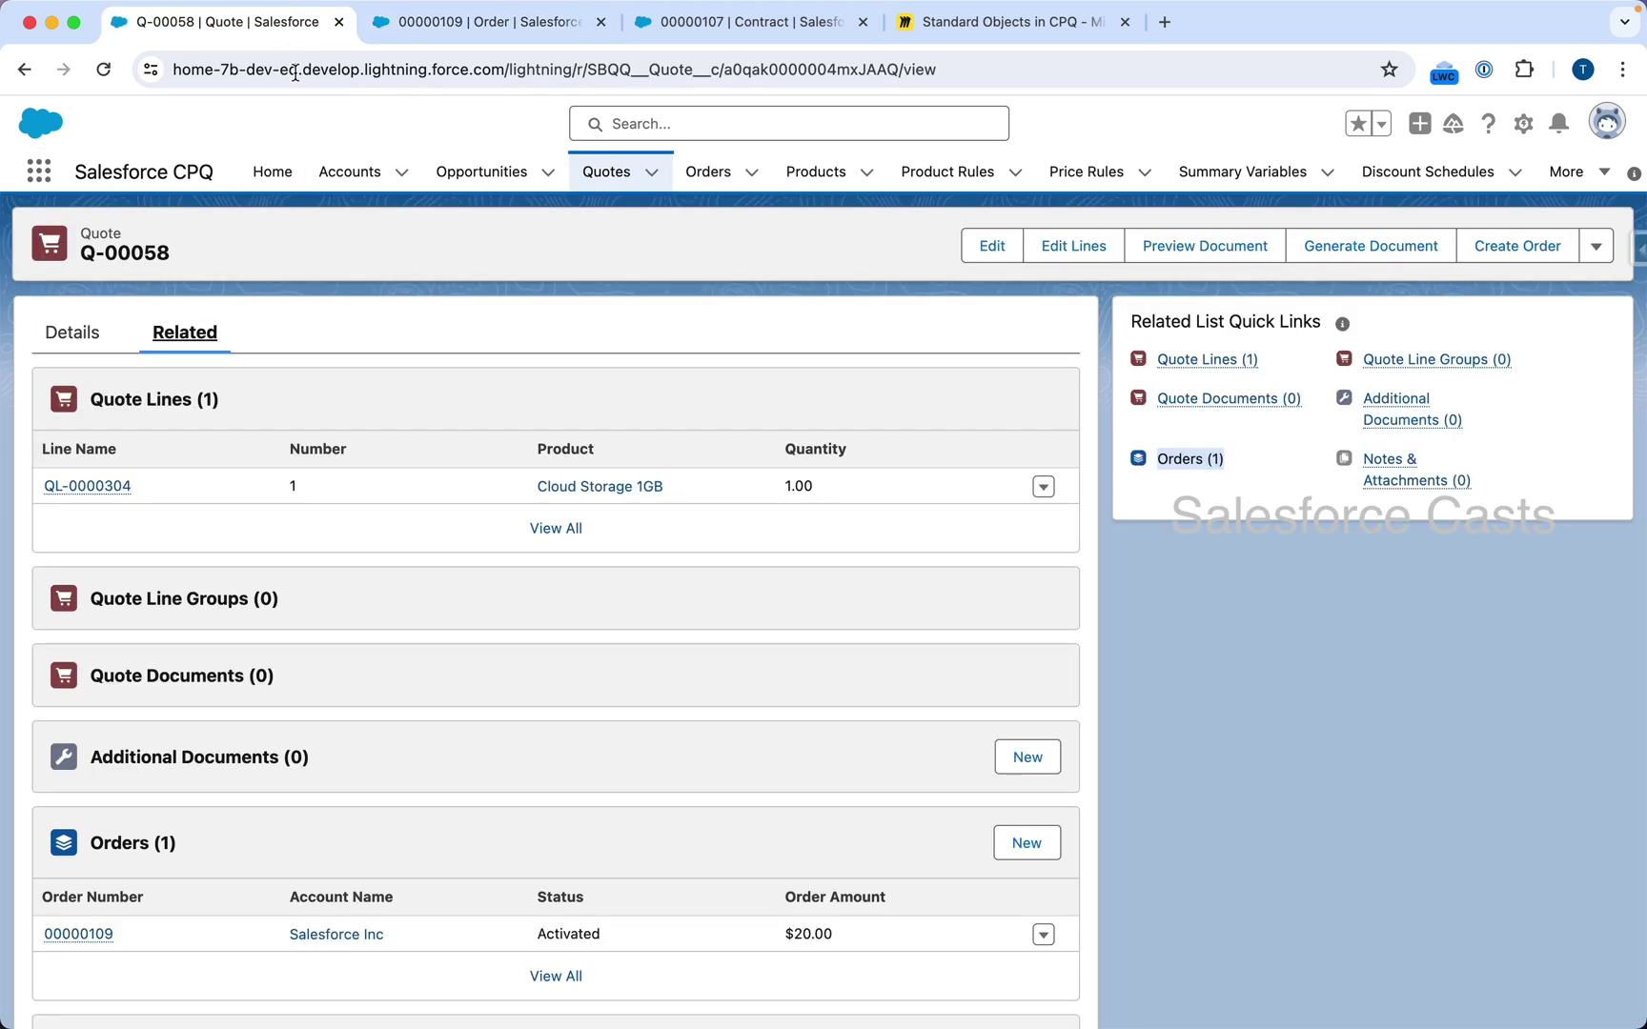
{"action": "left_click", "coordinate": [494, 42]}
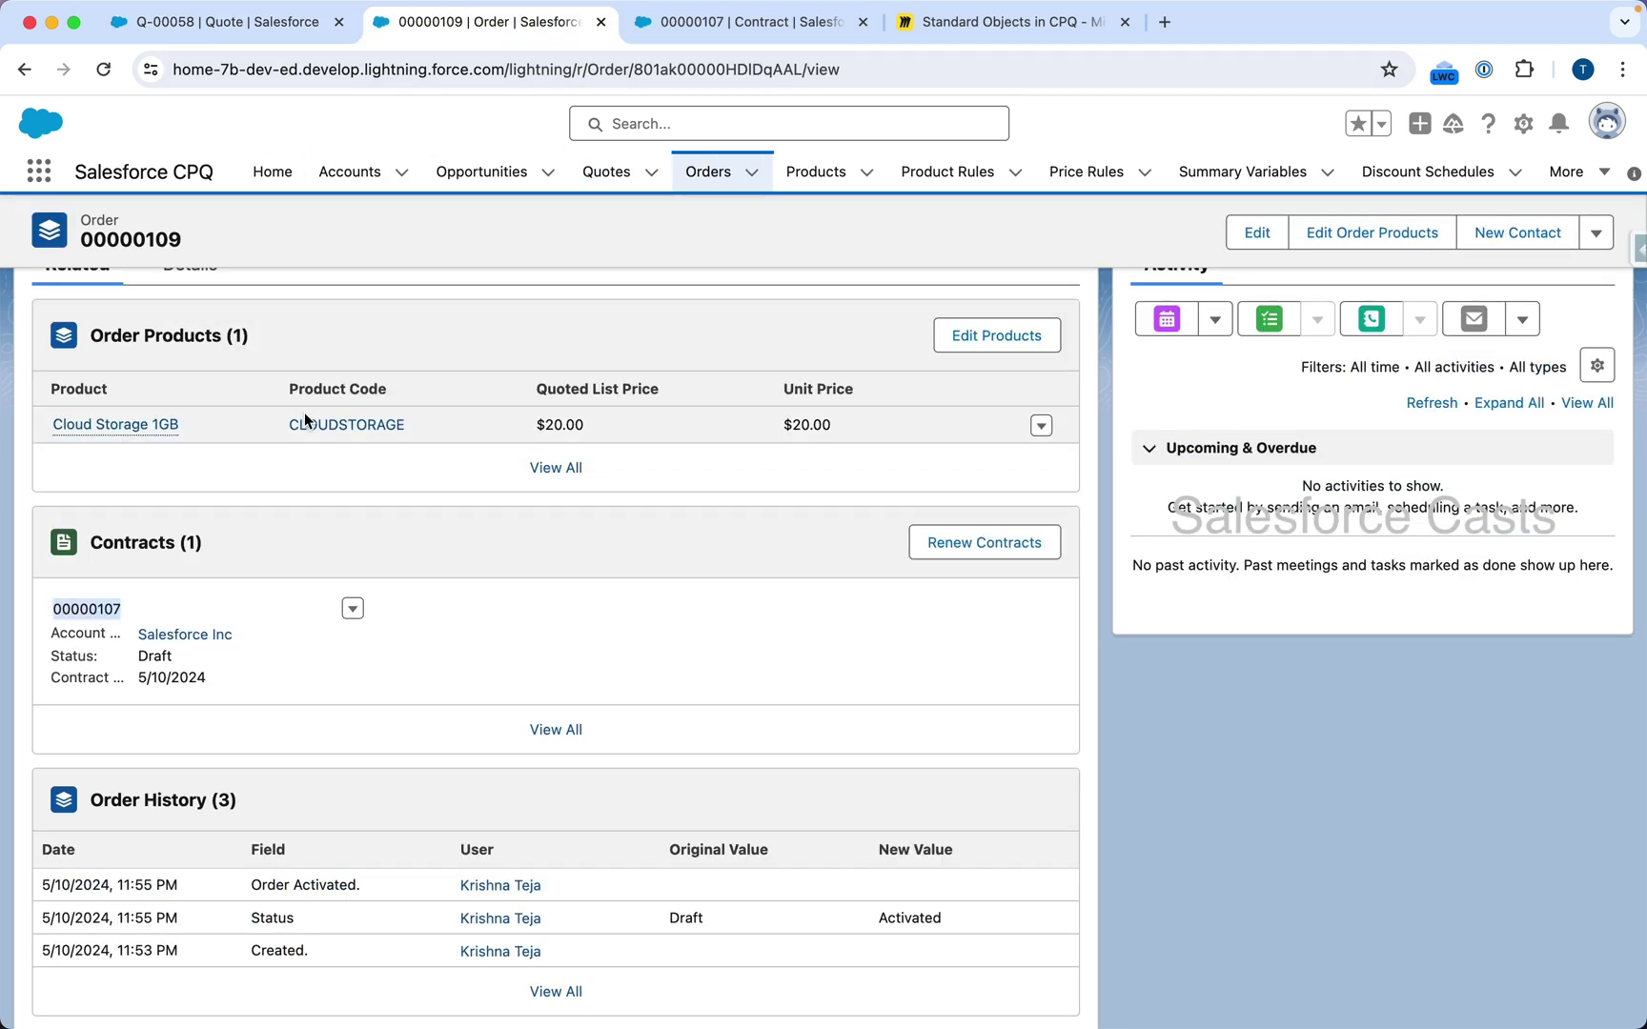
{"action": "scroll", "coordinate": [308, 412], "scroll_direction": "up", "scroll_amount": 2}
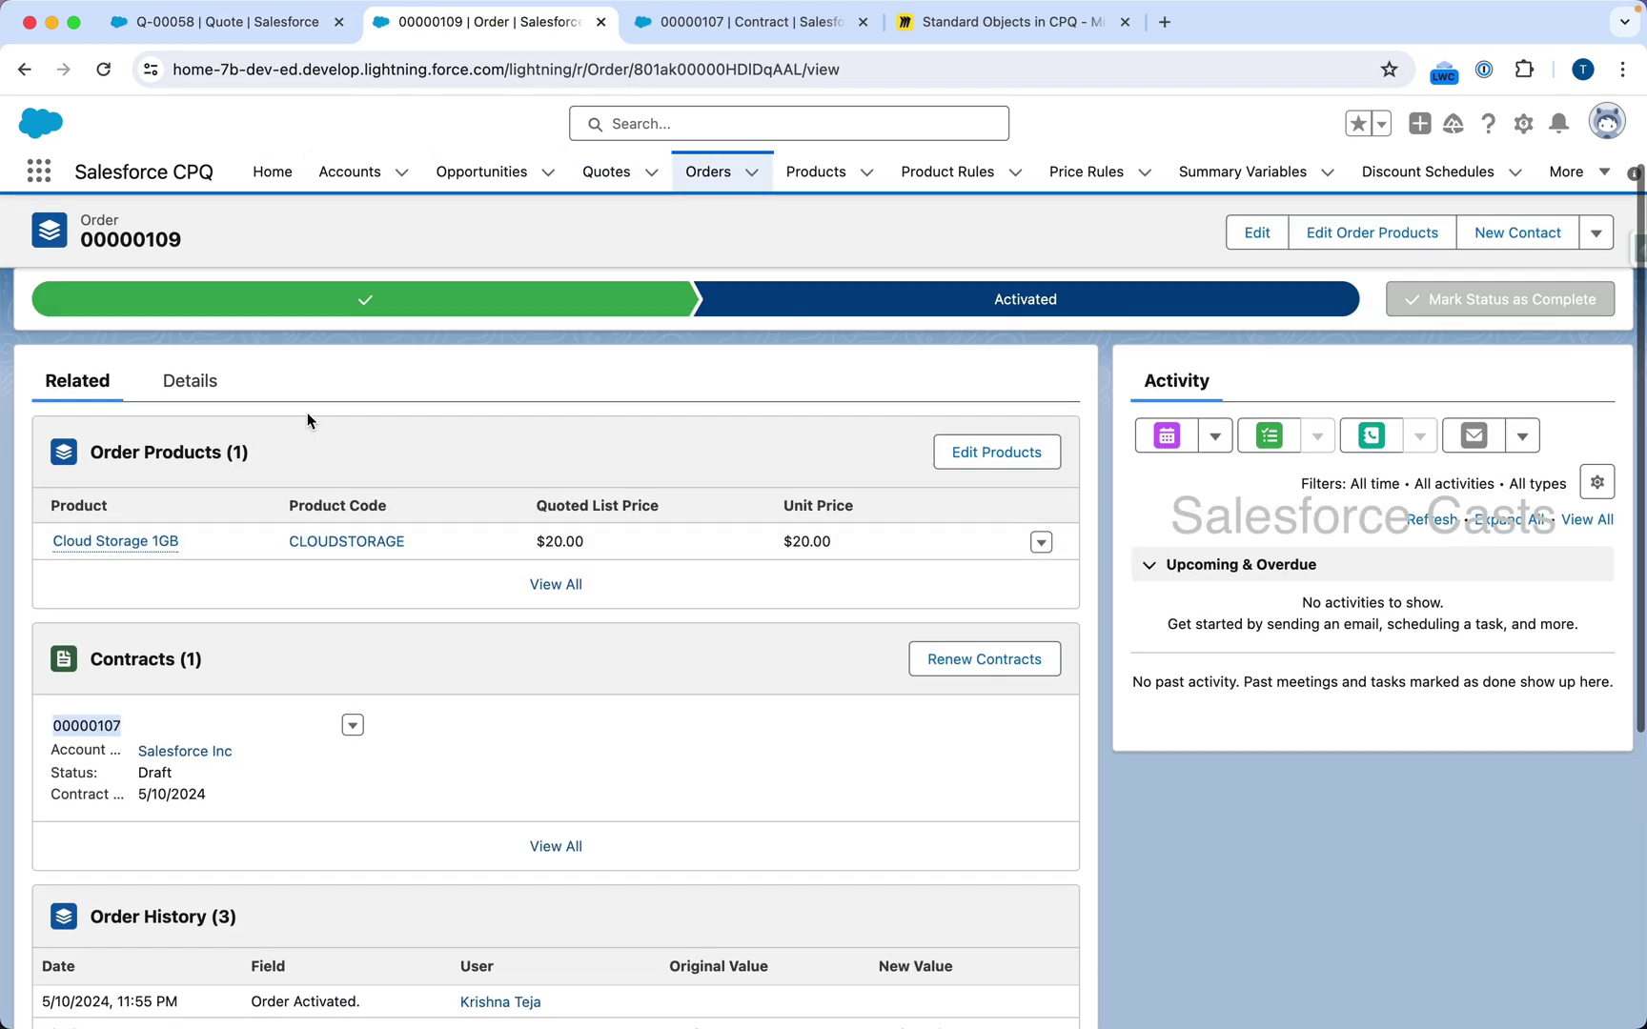
{"action": "left_click", "coordinate": [710, 38]}
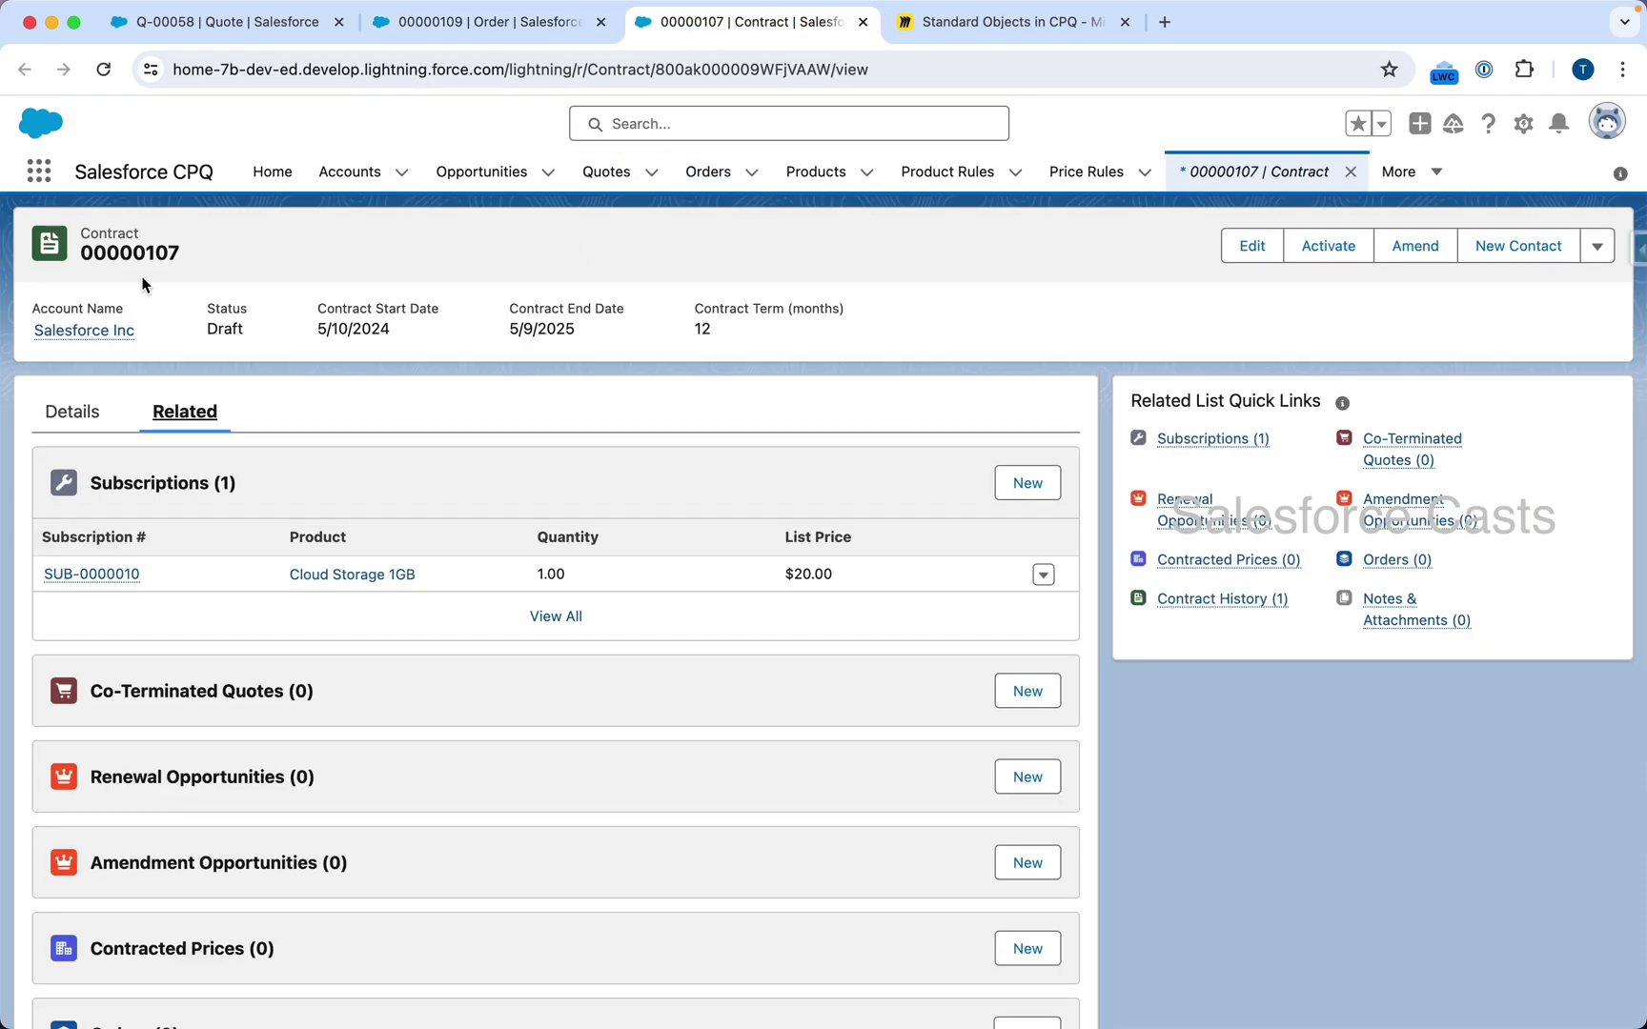
{"action": "left_click", "coordinate": [486, 21]}
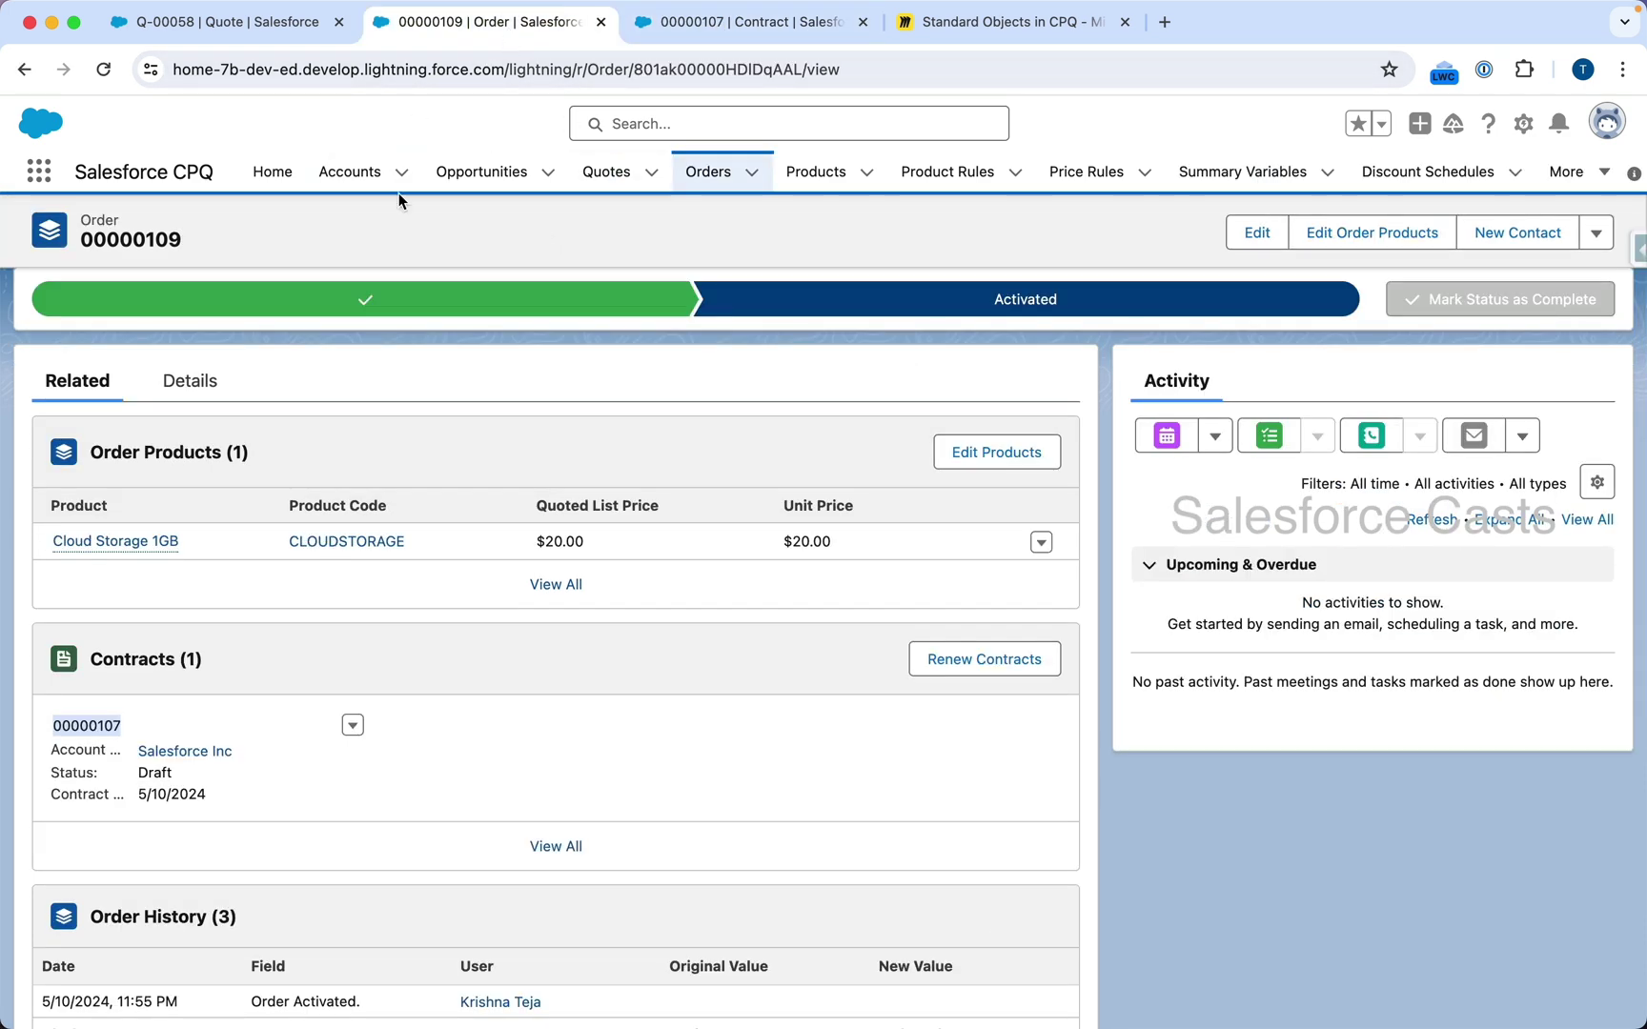
{"action": "left_click", "coordinate": [745, 23]}
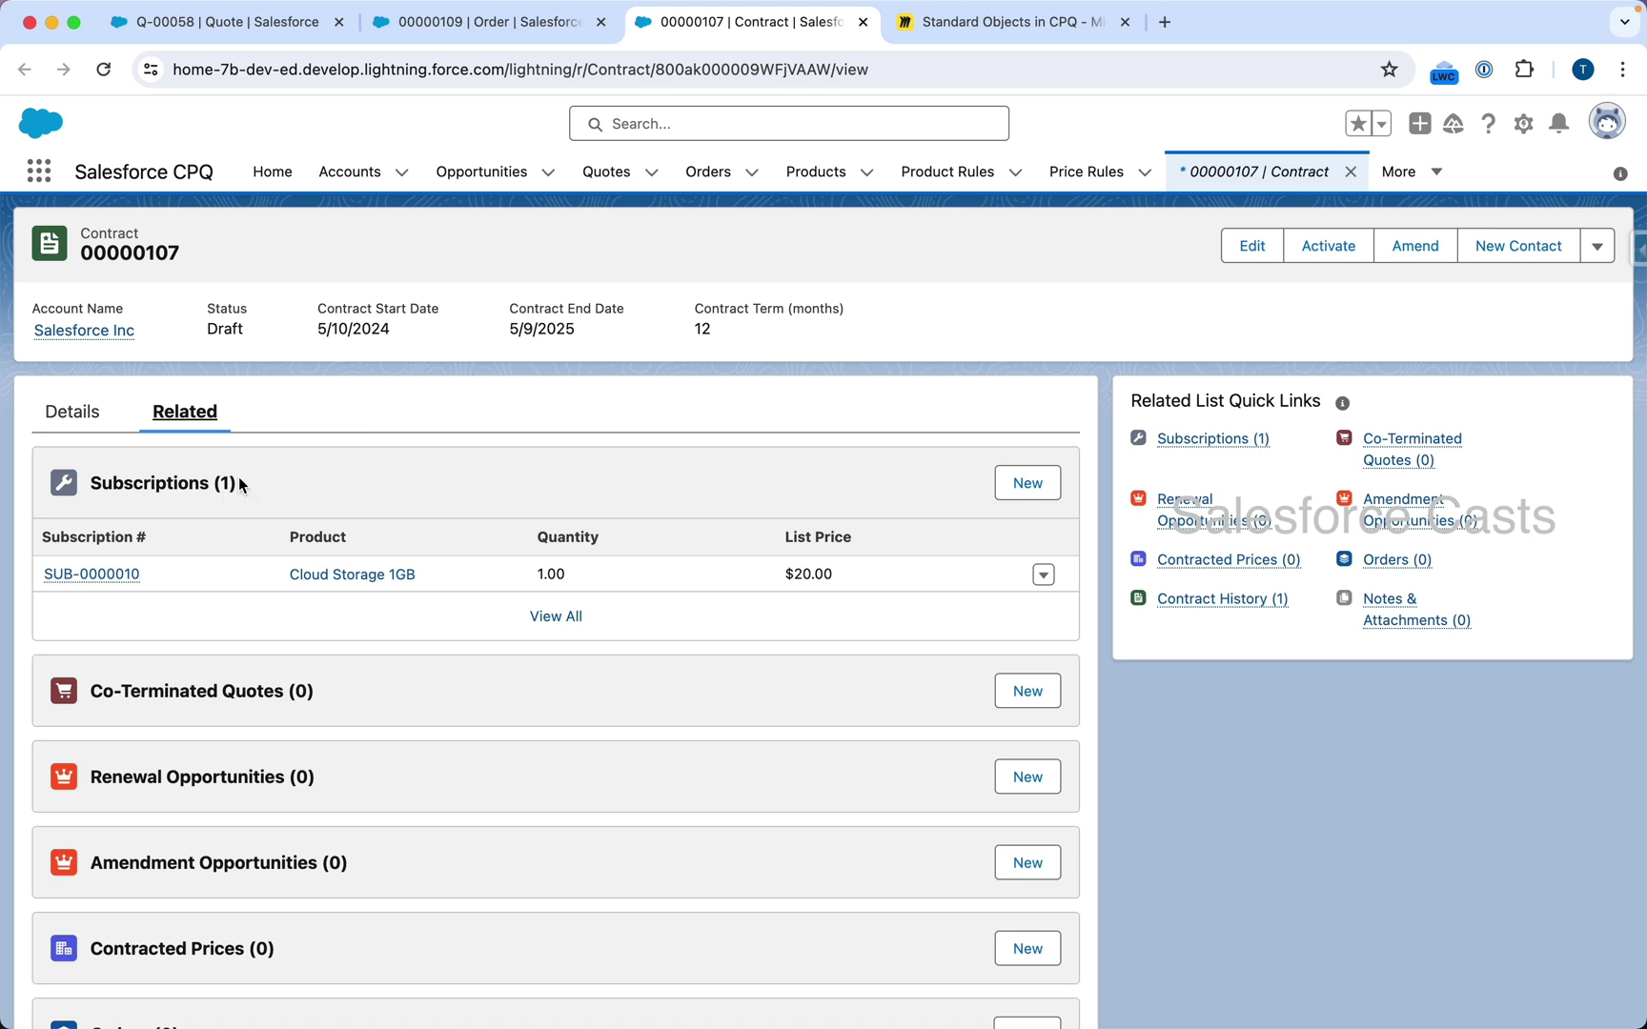